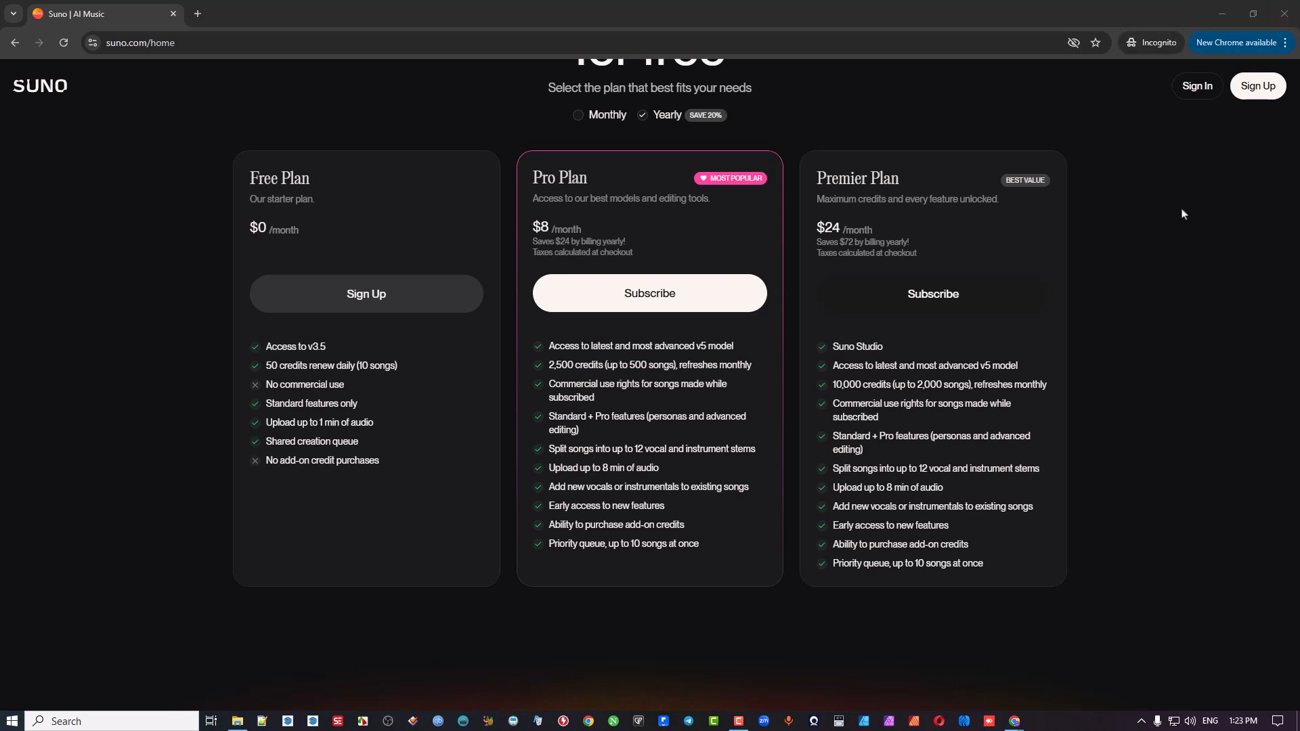
Step: Compare the Free, Pro and Premier plans with monthly billing, then close the incognito window
scroll(1177, 182, up, 1)
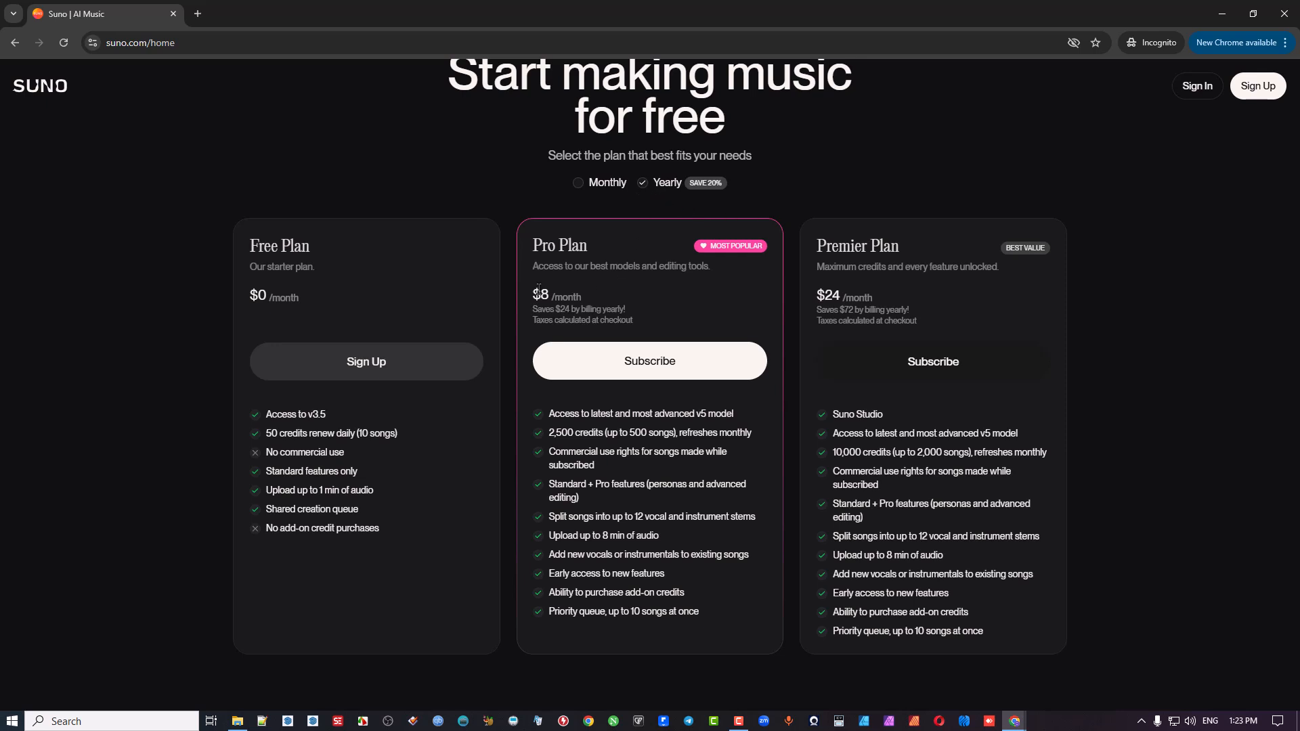
click(576, 186)
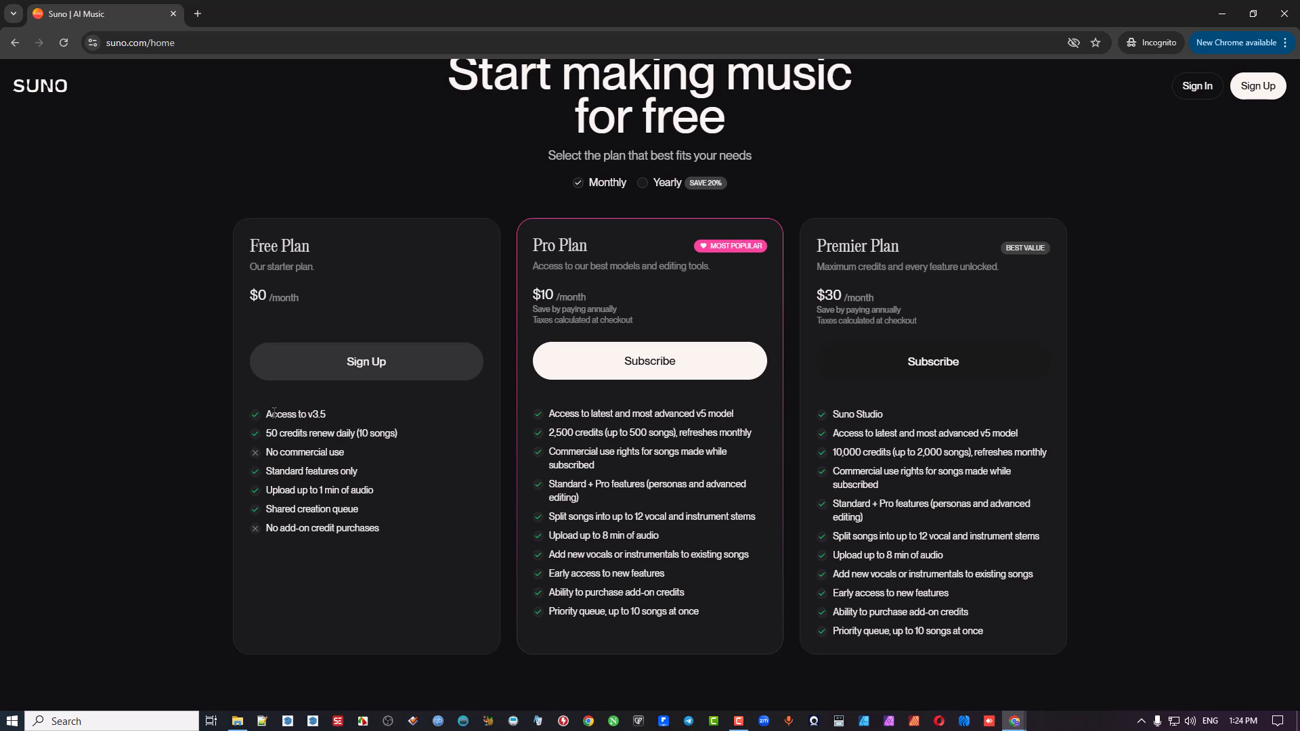
drag(267, 414, 332, 419)
click(552, 210)
click(1285, 15)
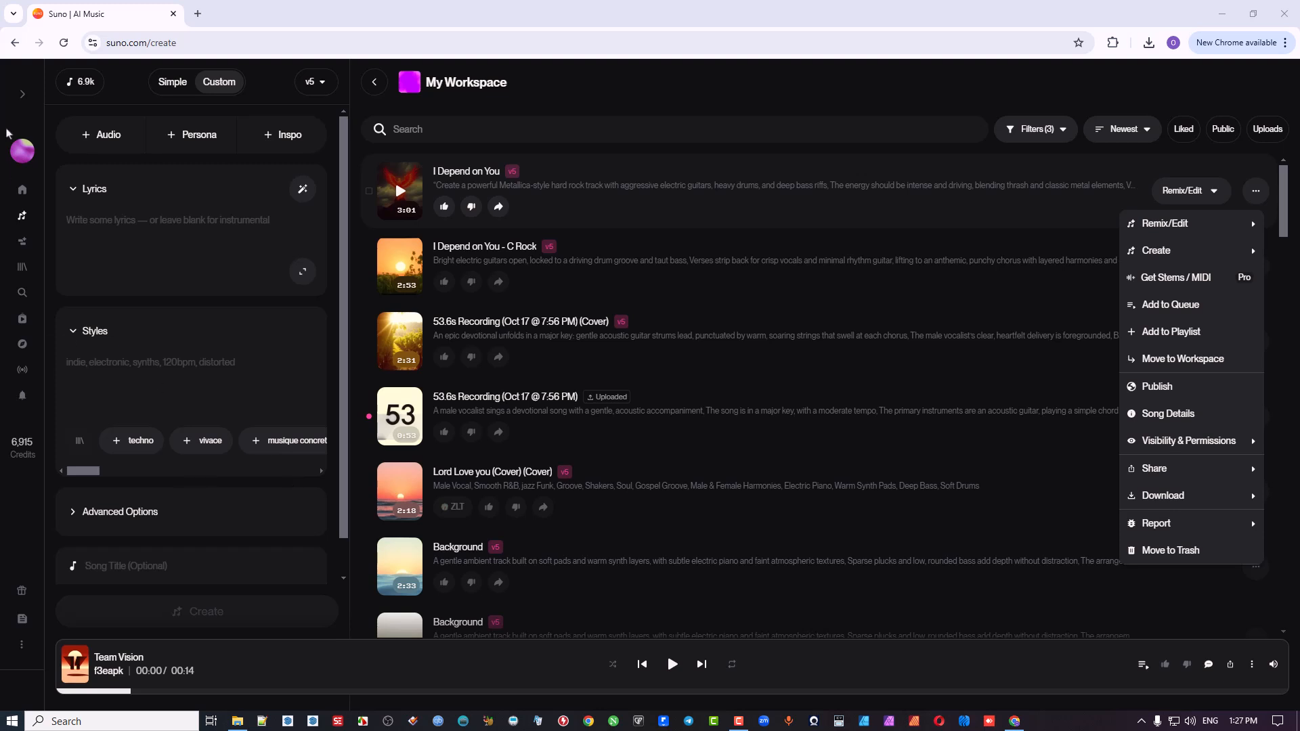
Step: Open the home page, look through its song and creator feeds, and collapse the promotional banner
click(21, 195)
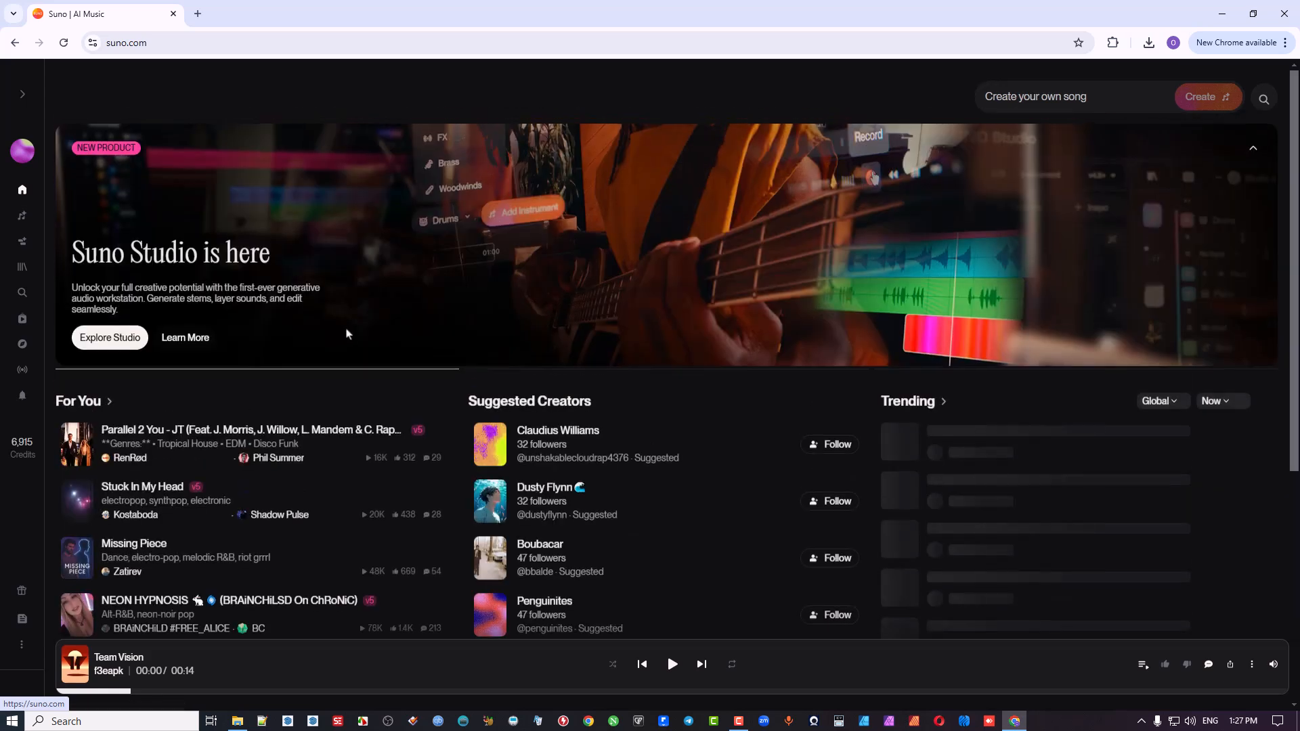
scroll(694, 530, down, 5)
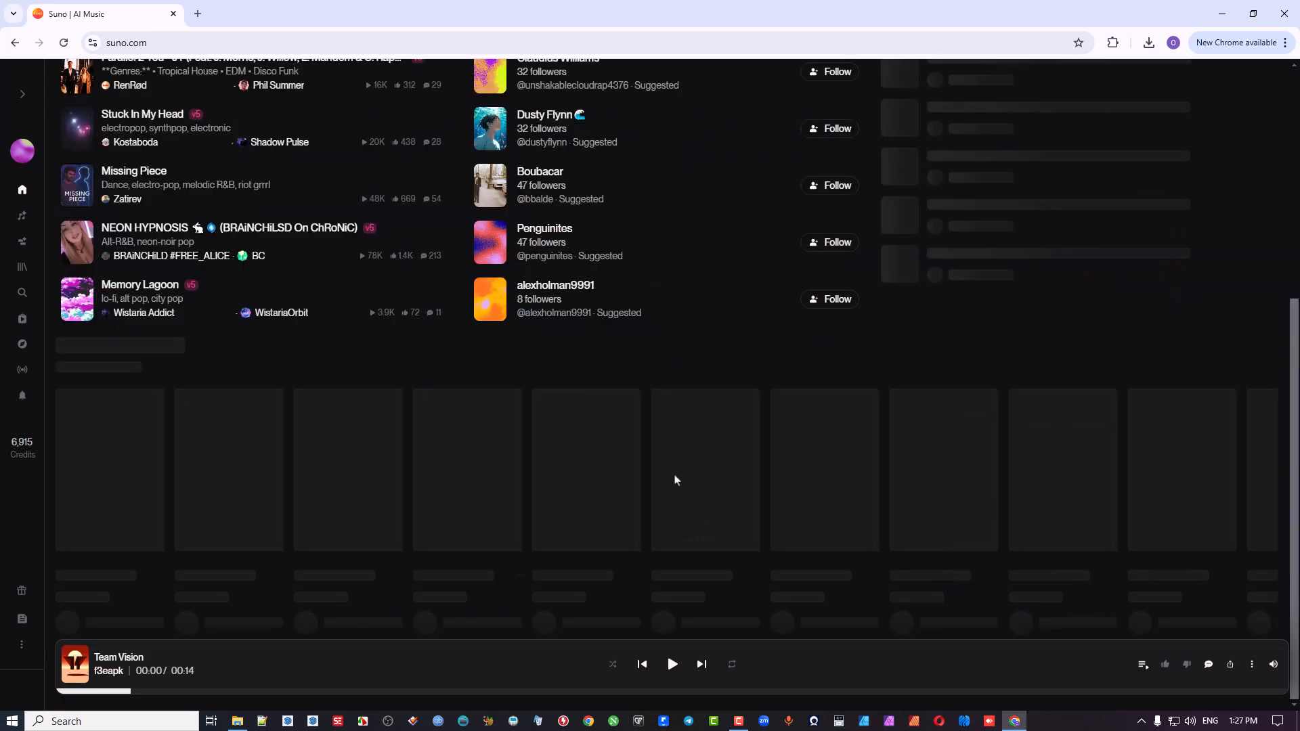
scroll(673, 470, up, 2)
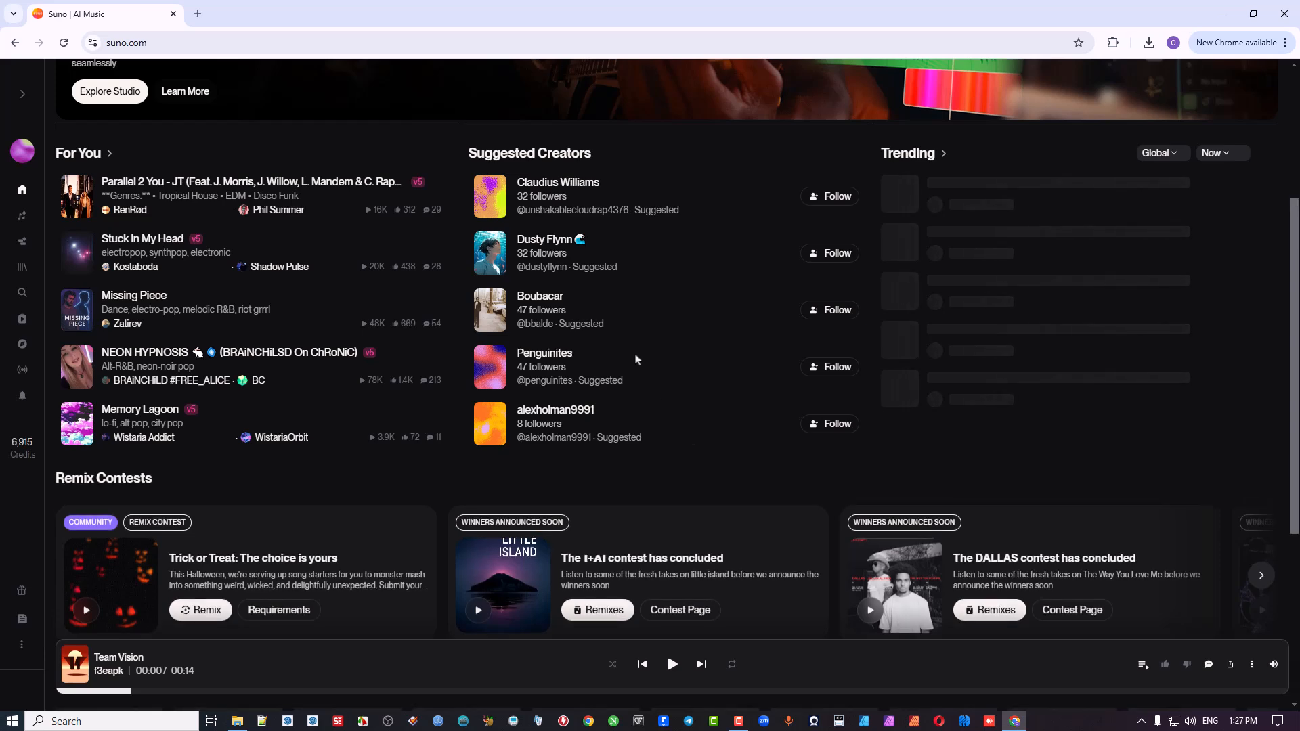
scroll(662, 366, up, 3)
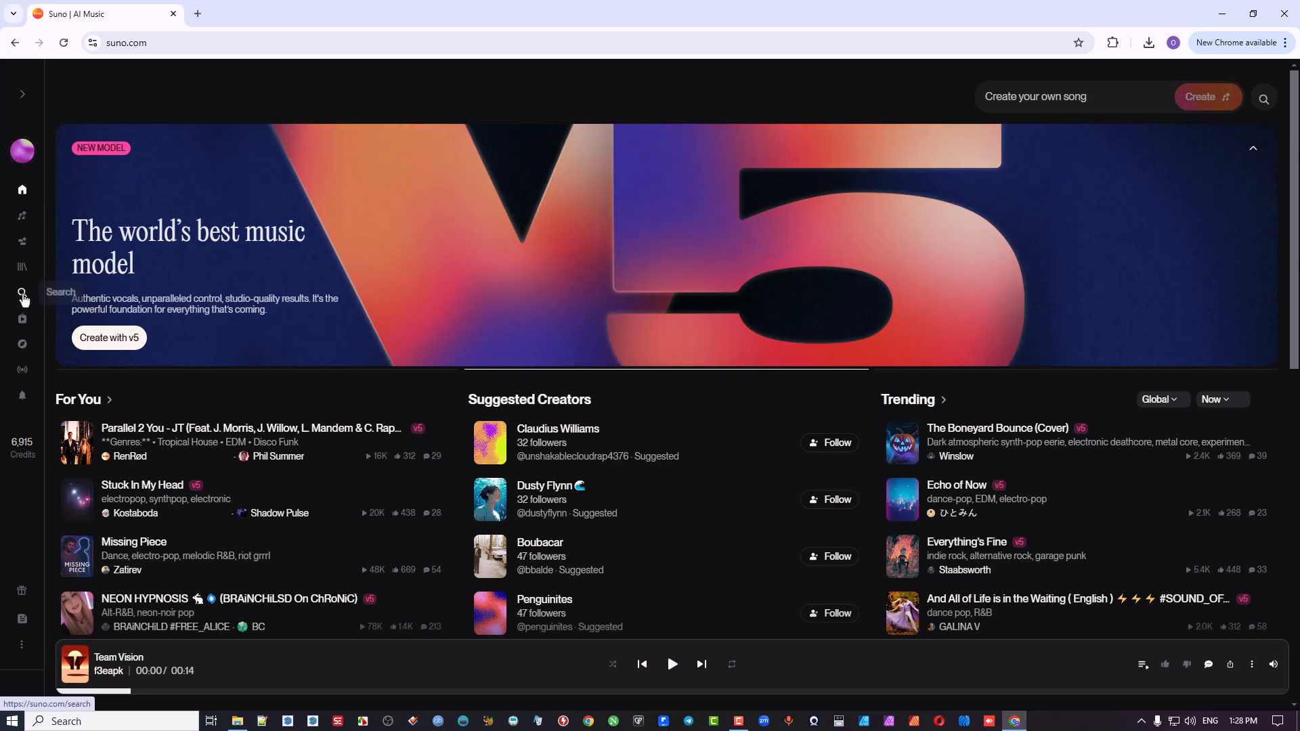
click(22, 153)
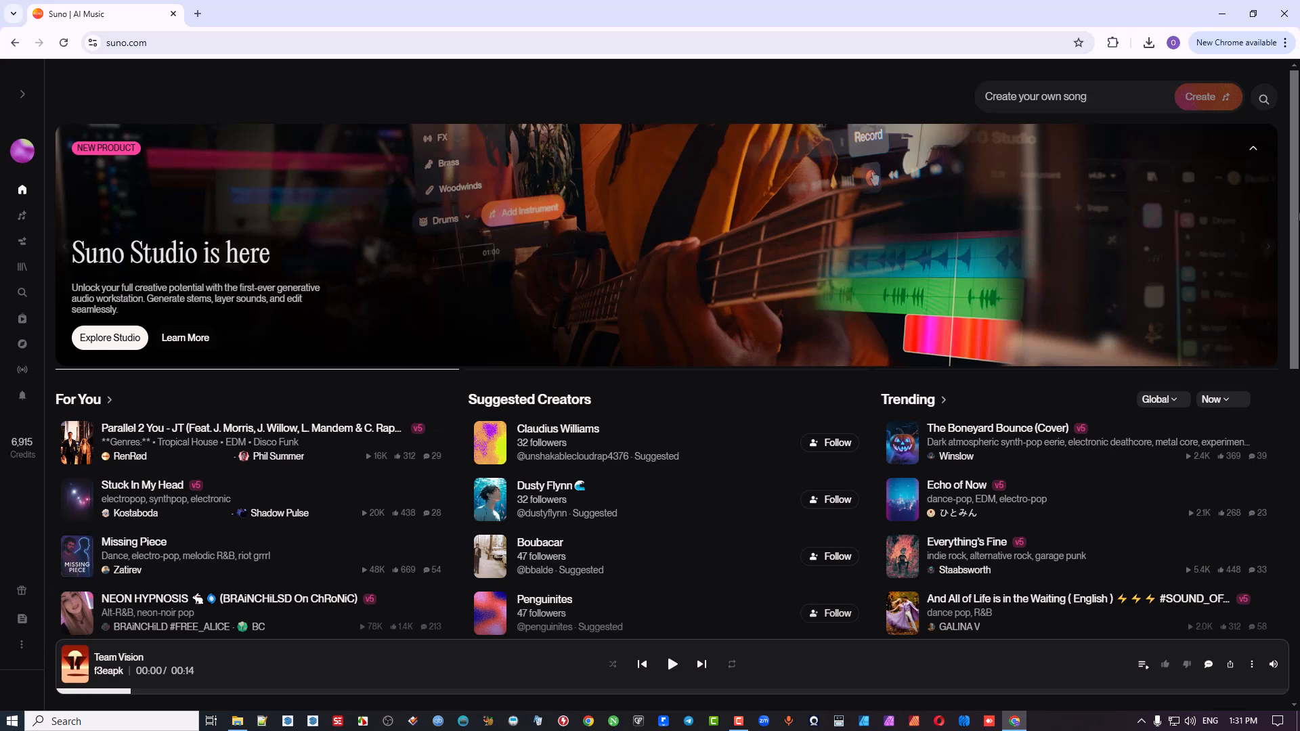
click(1254, 149)
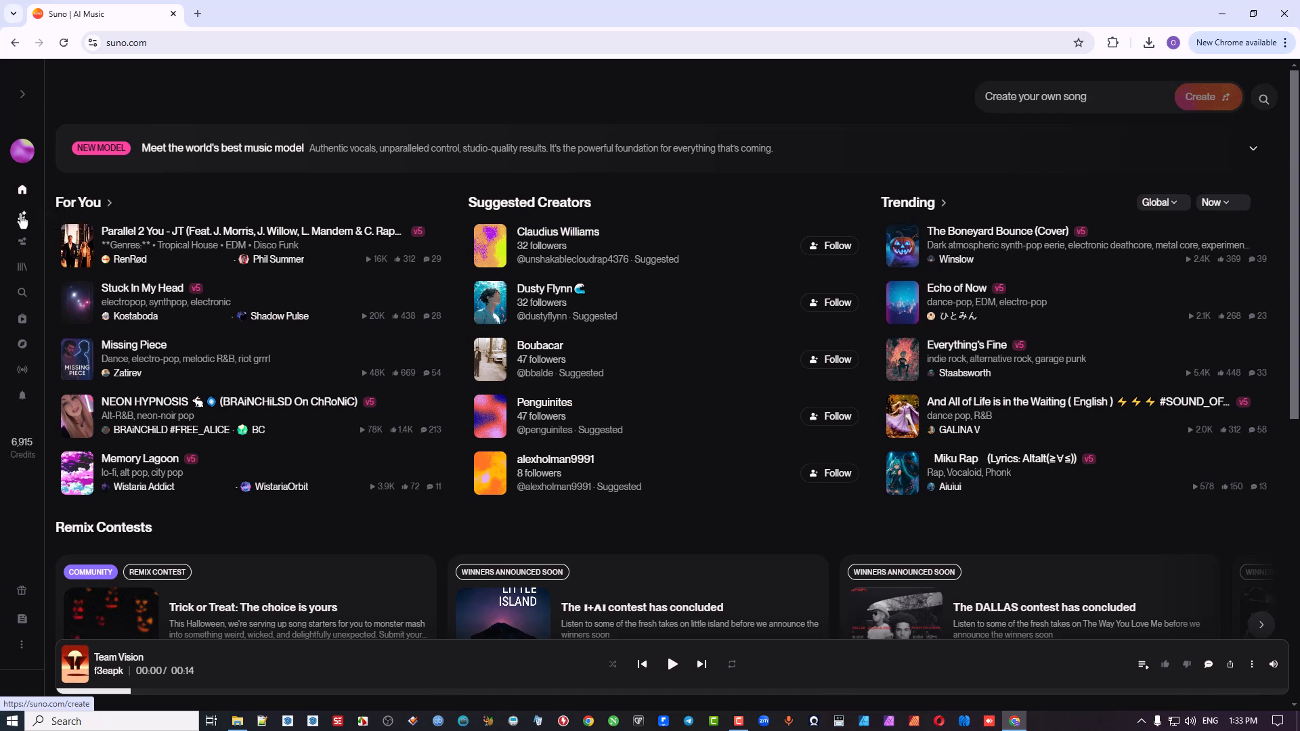
Step: Open the song creation page in Simple mode and enter "HAppy" as the song description
click(22, 220)
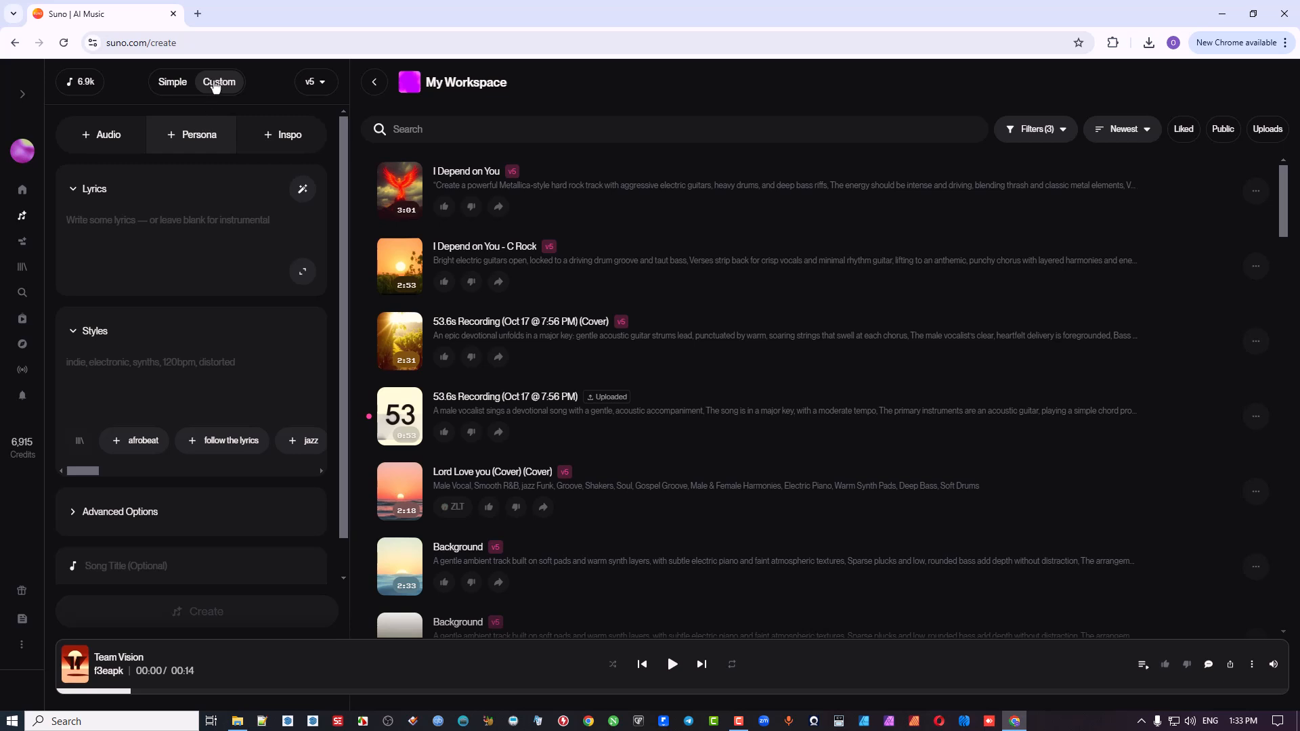
click(173, 83)
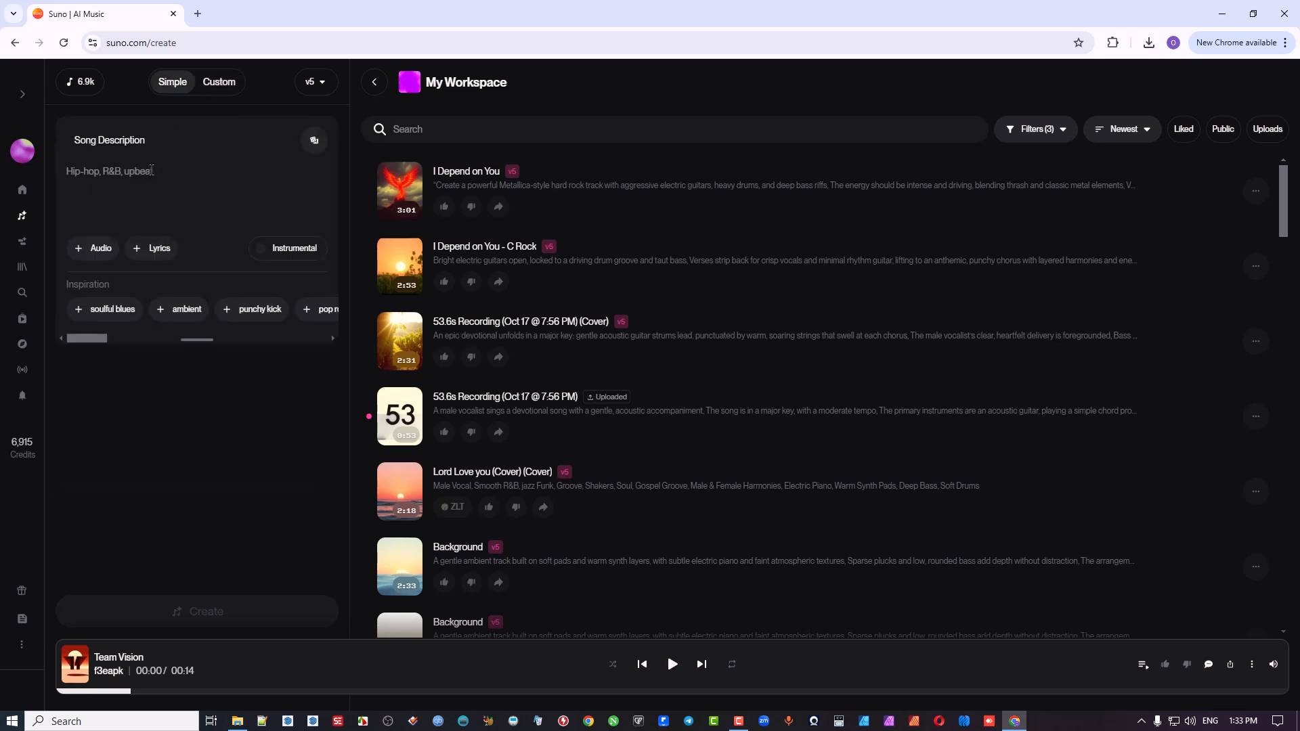
text(HAppy)
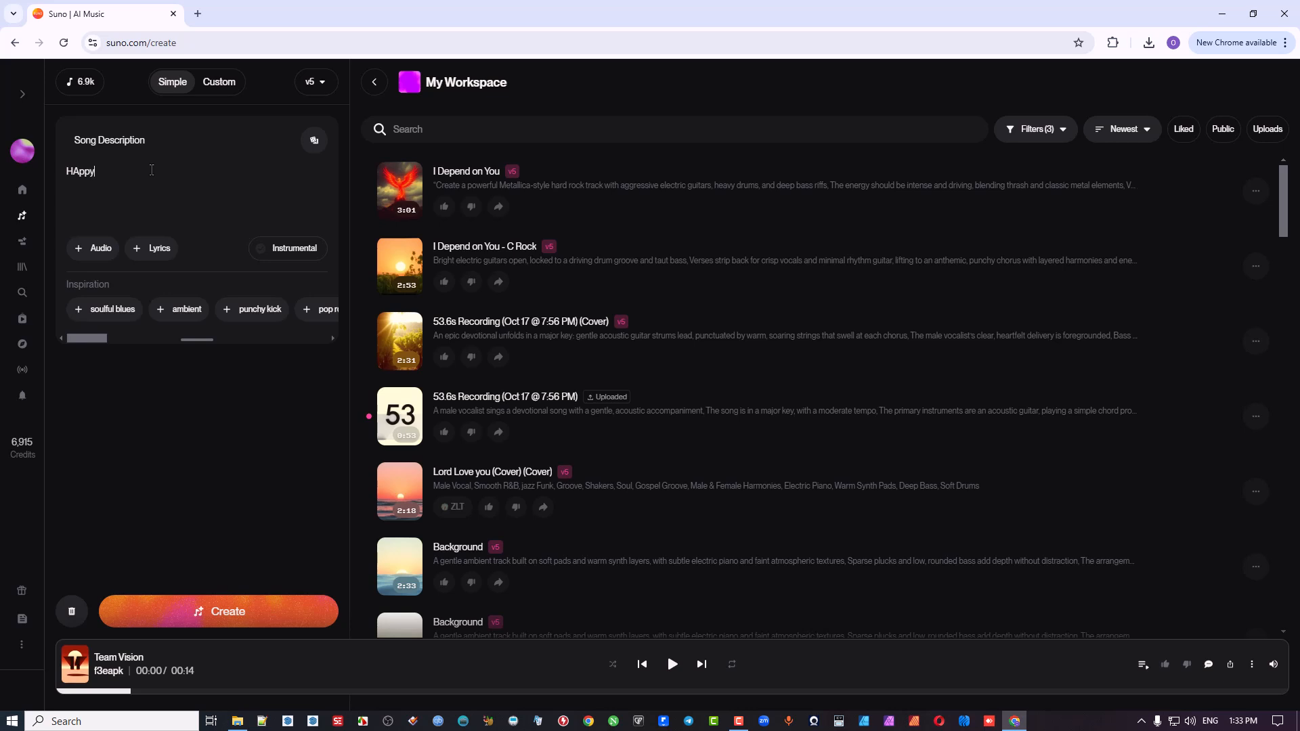
Step: Replace the song description with a randomly suggested one and add lyrics to the song
click(313, 143)
click(313, 141)
click(144, 251)
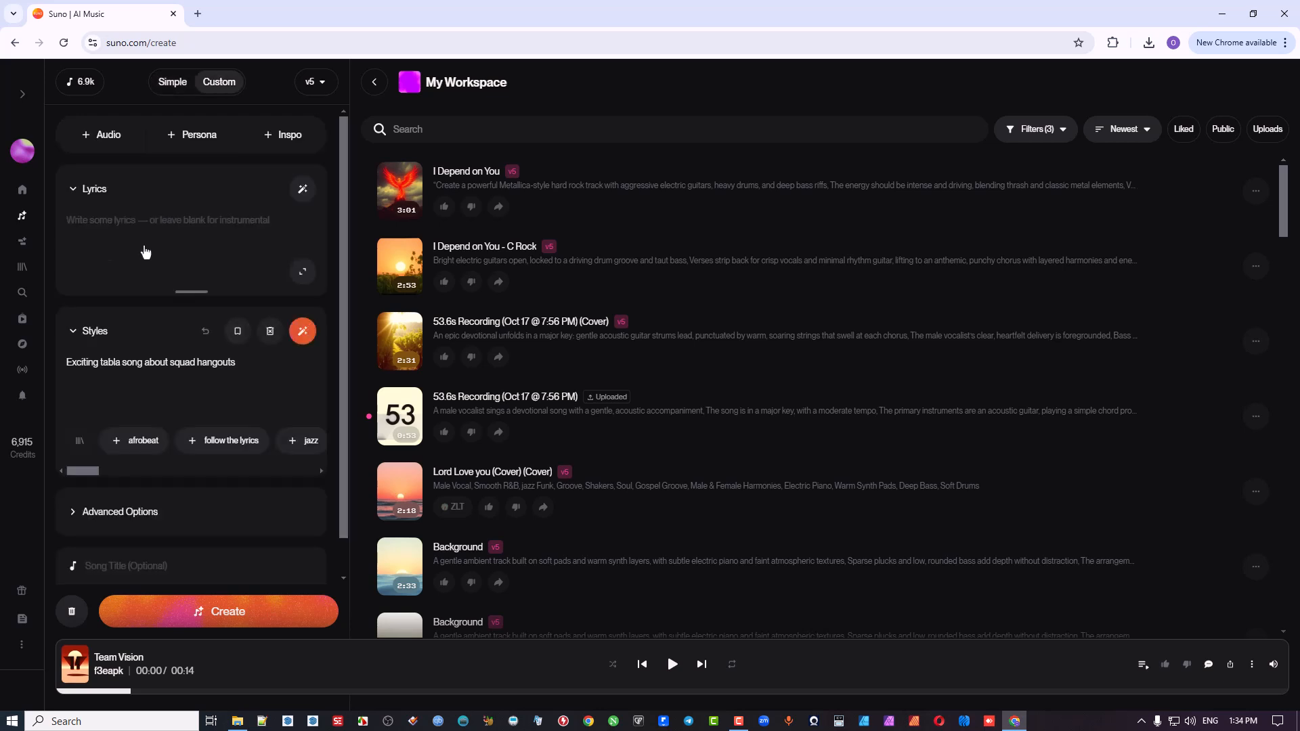
Step: Generate another random song description in Simple mode, then return to Custom mode
click(170, 84)
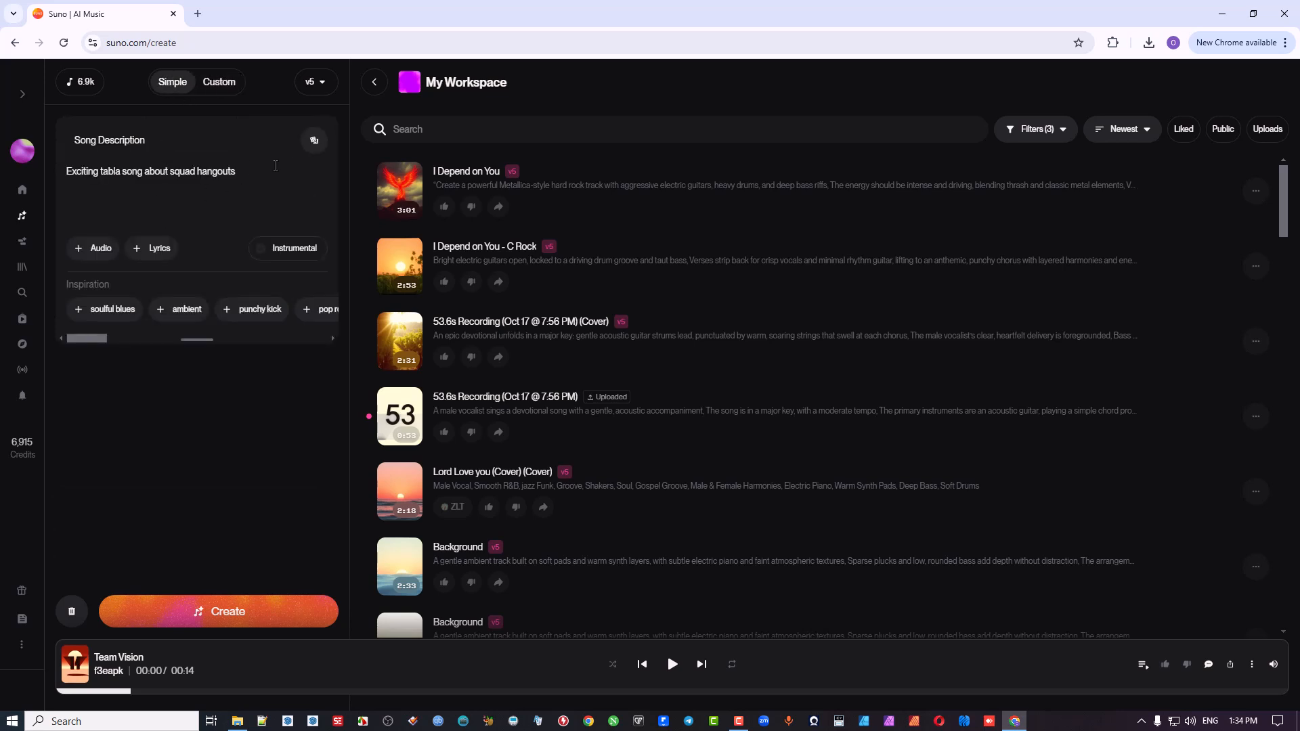
click(315, 141)
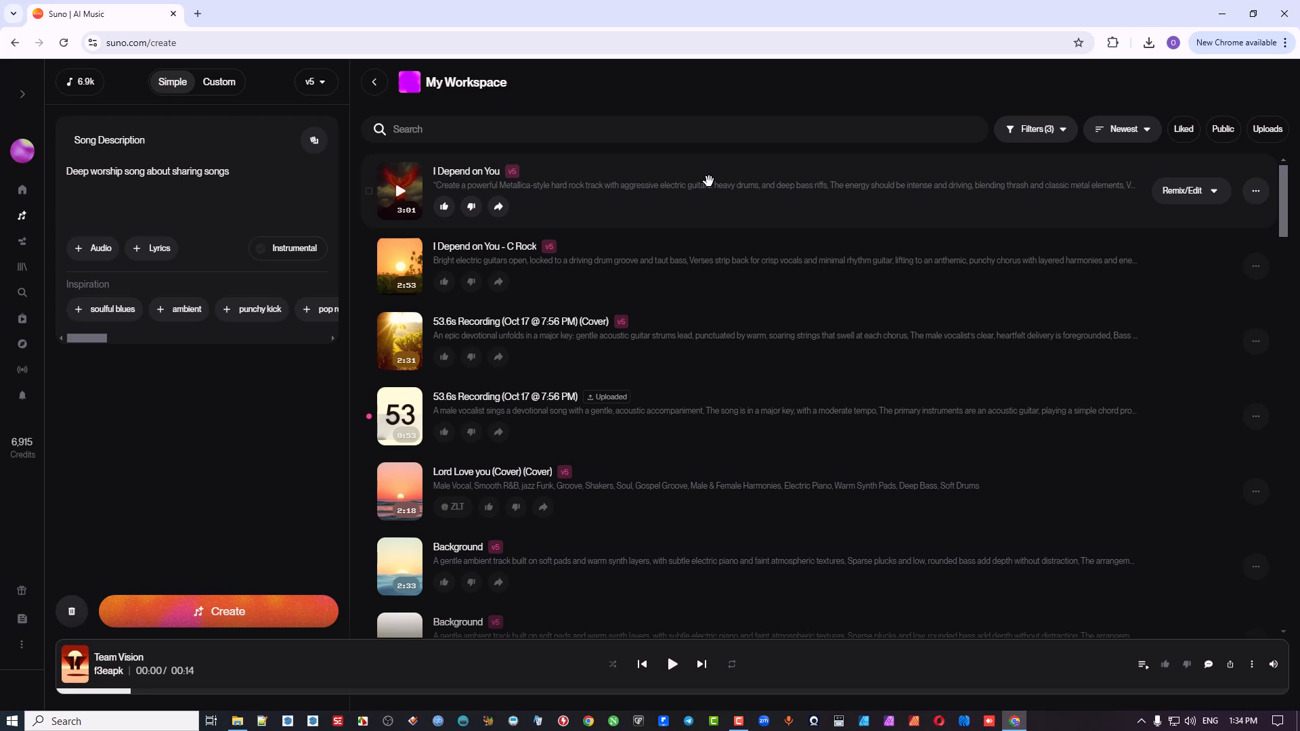
click(219, 82)
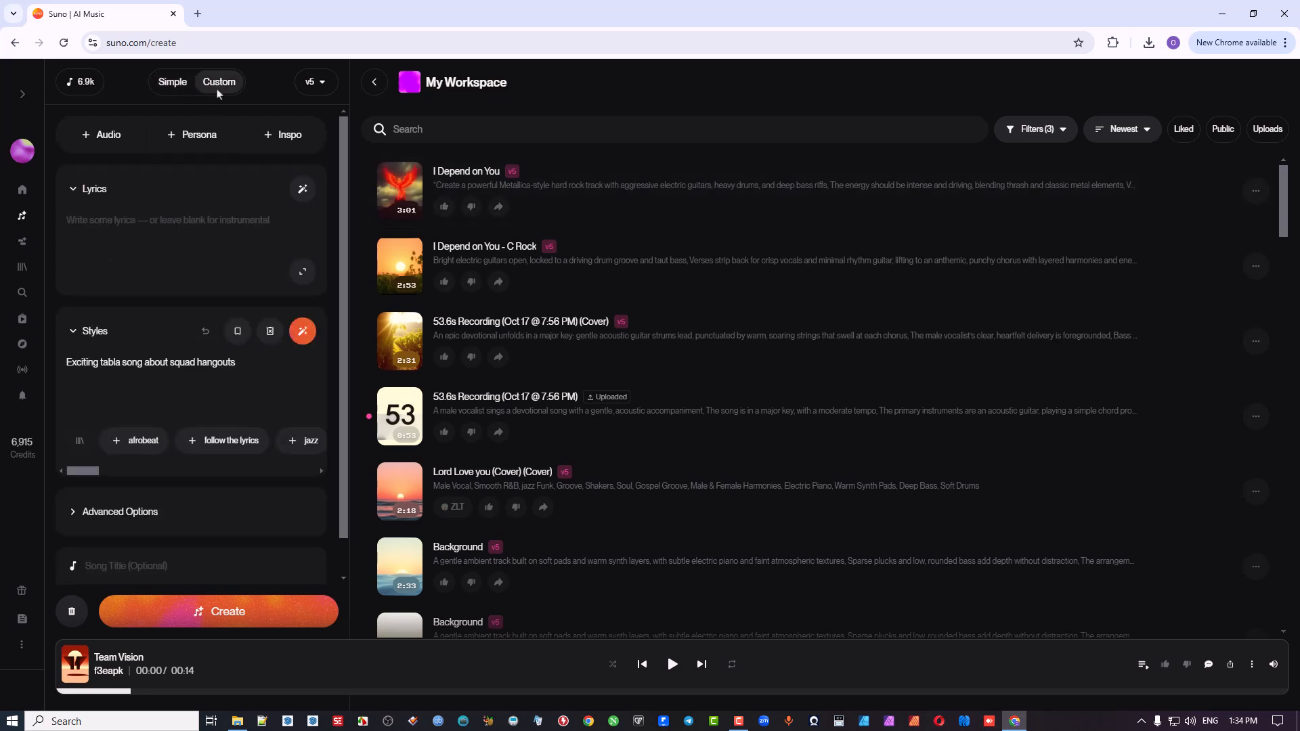
Step: Review the available model versions from v5 down to v2 and choose v5
click(321, 83)
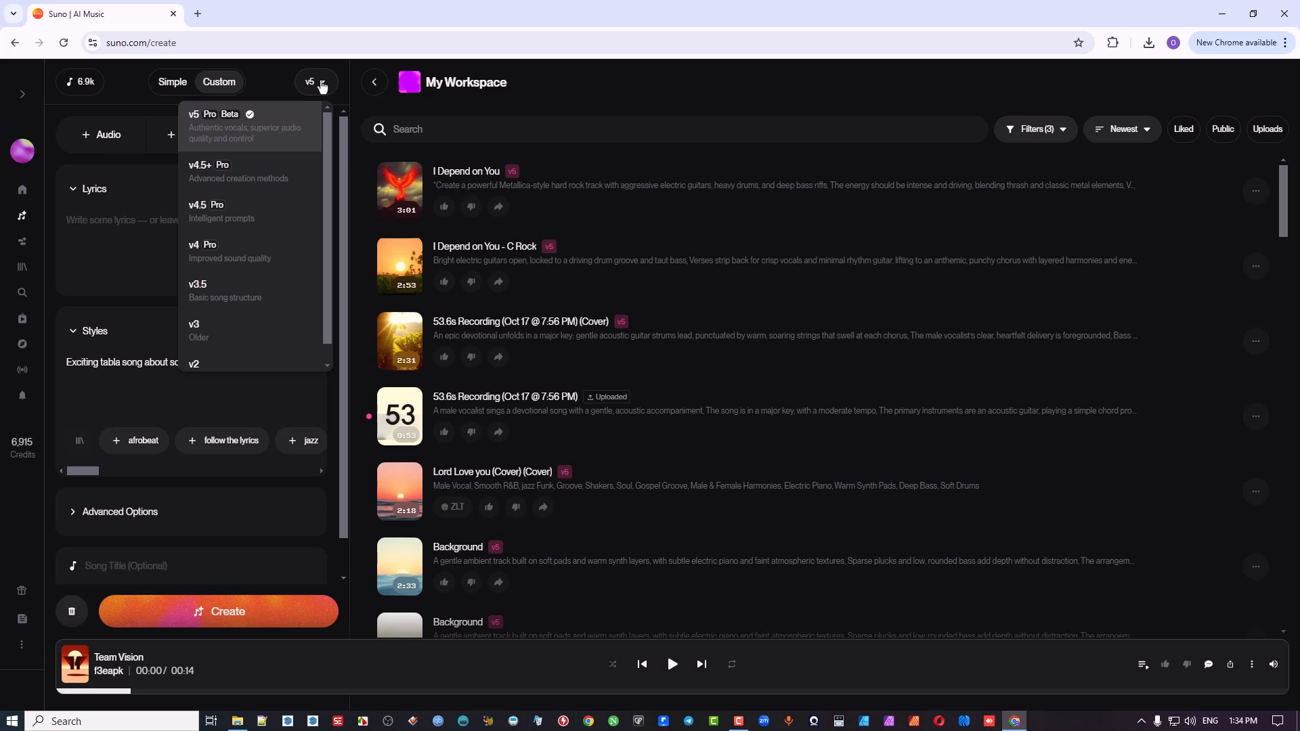
scroll(304, 325, down, 1)
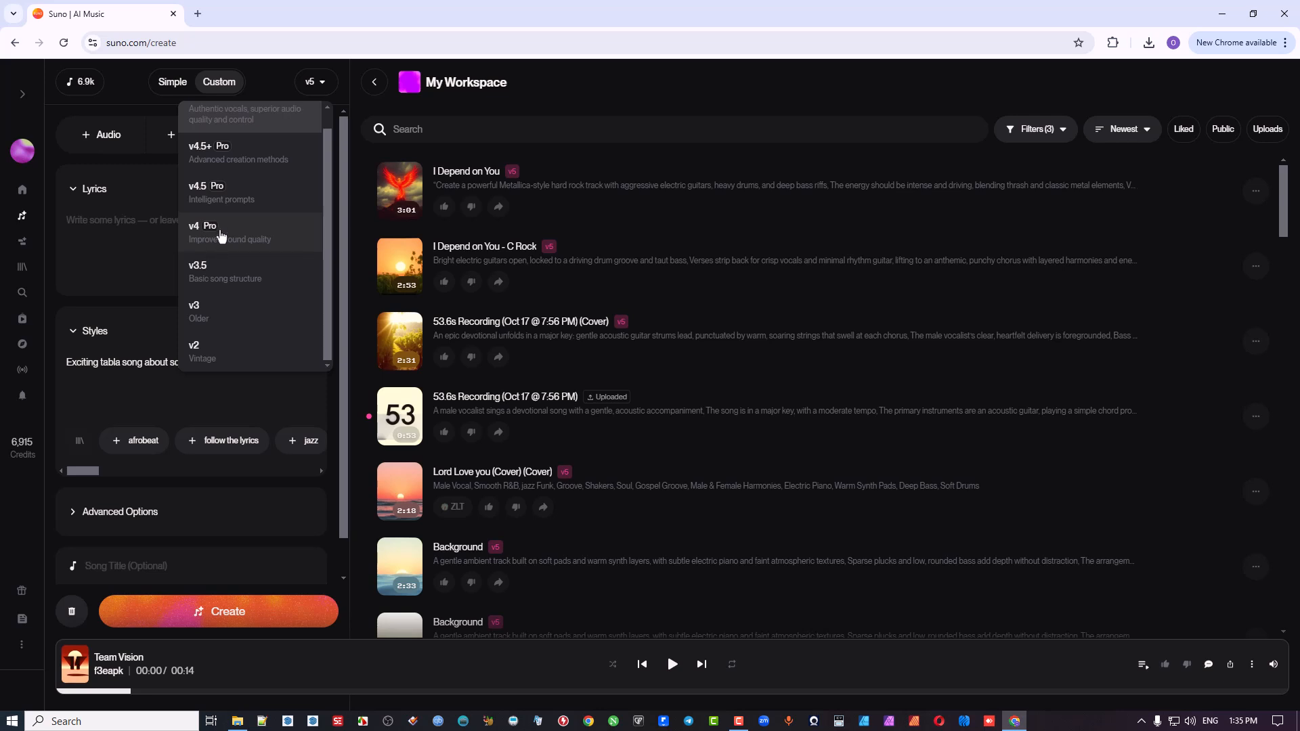
scroll(244, 198, up, 1)
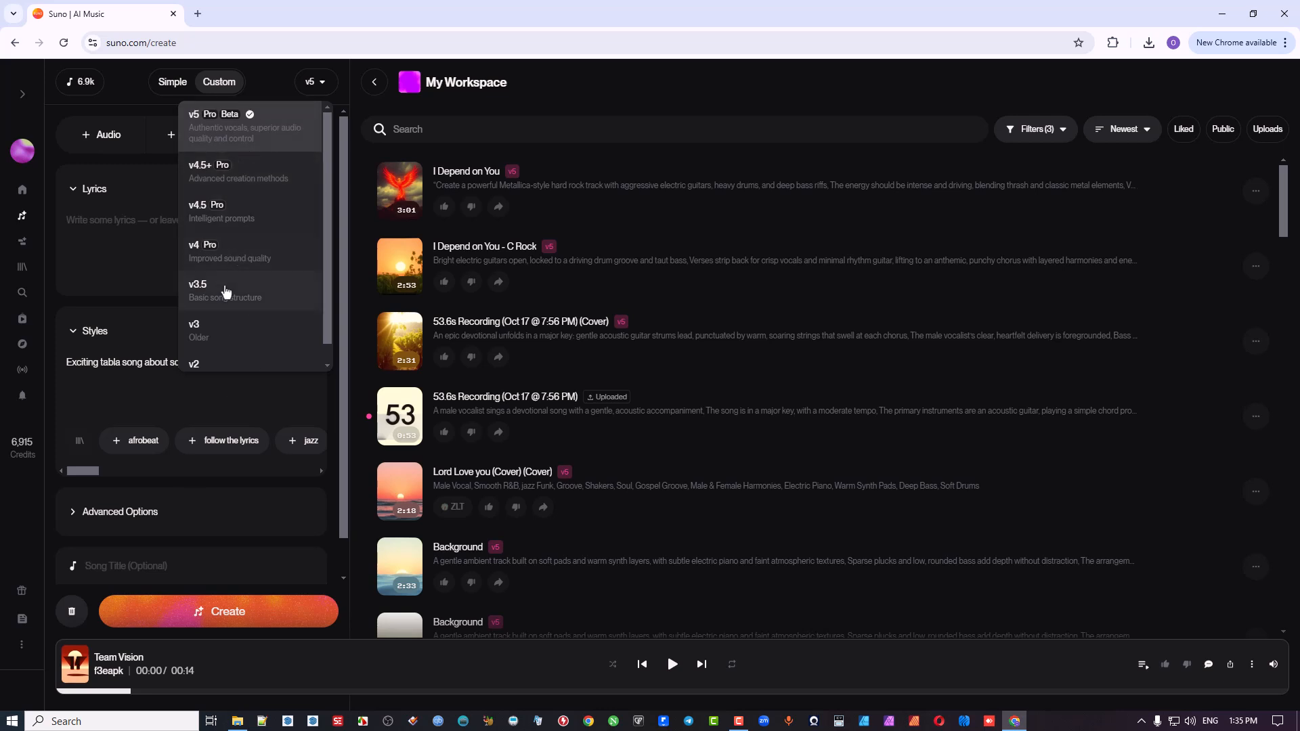
click(280, 120)
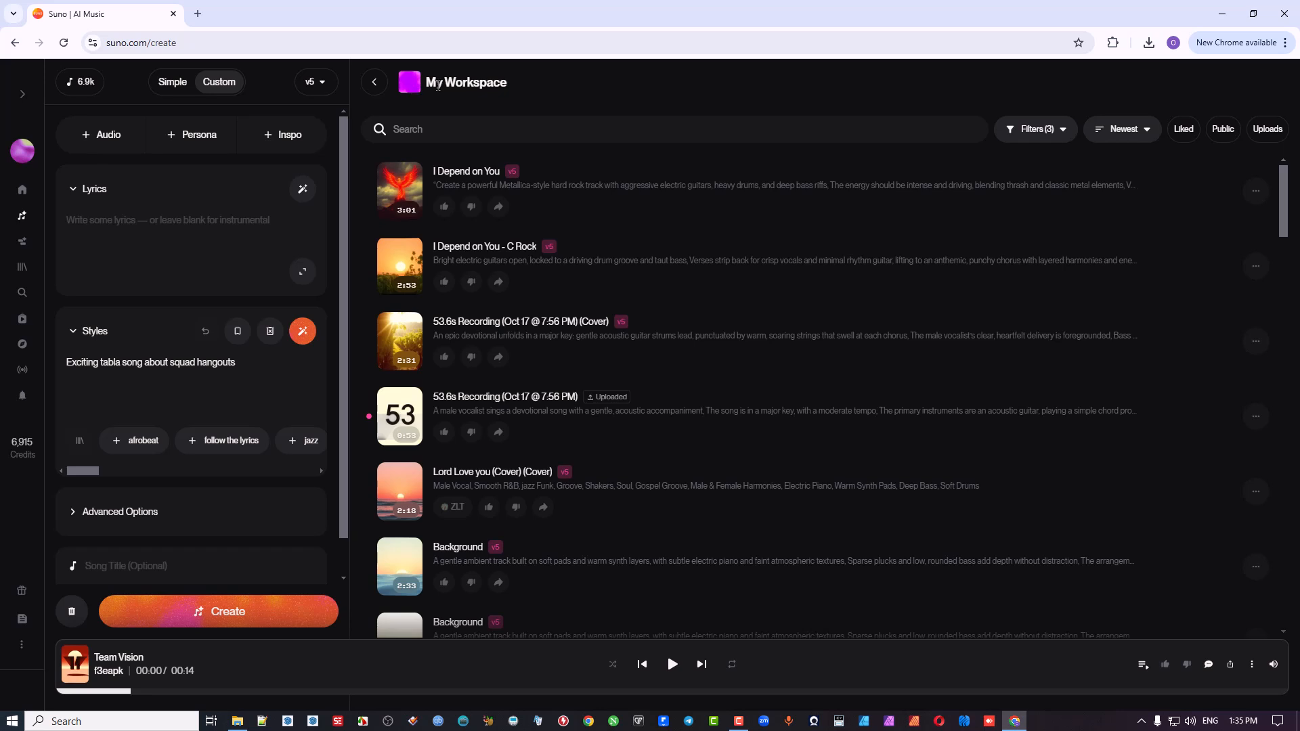
Step: View the list of workspaces, and review the song filters available inside My Workspace
click(372, 84)
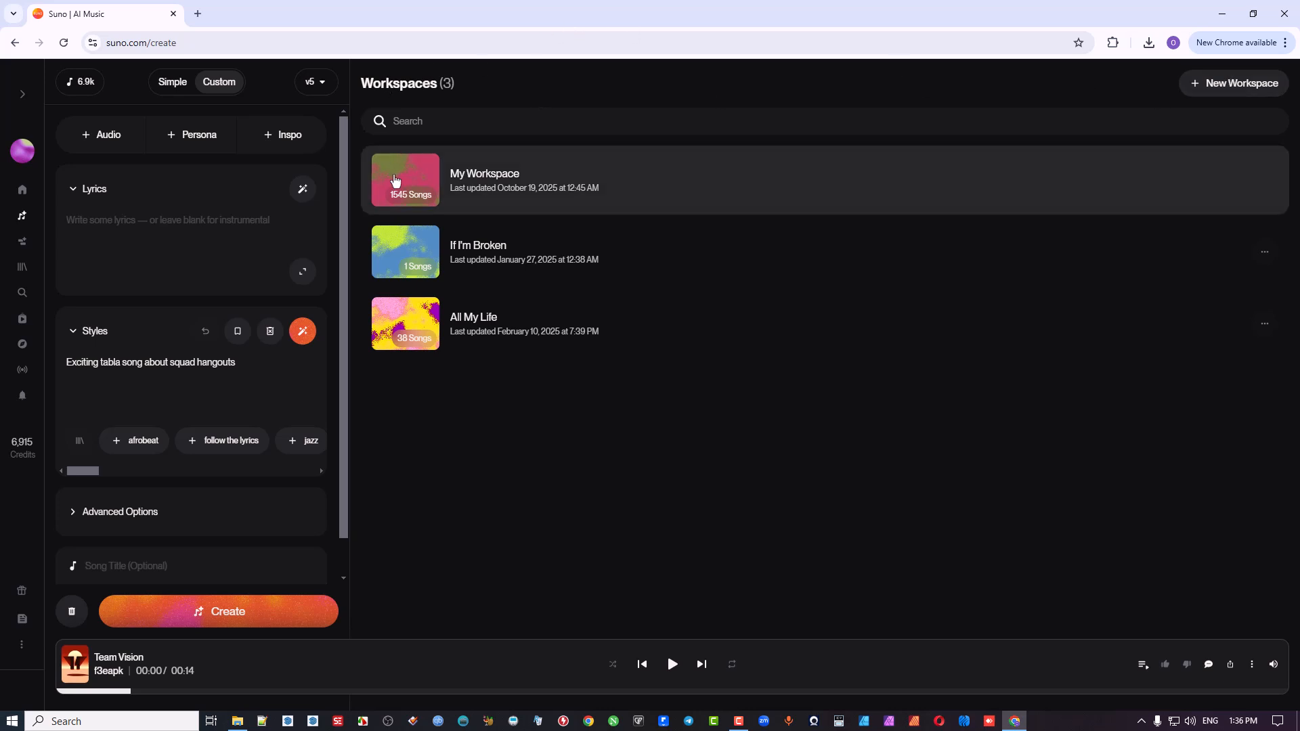
click(431, 183)
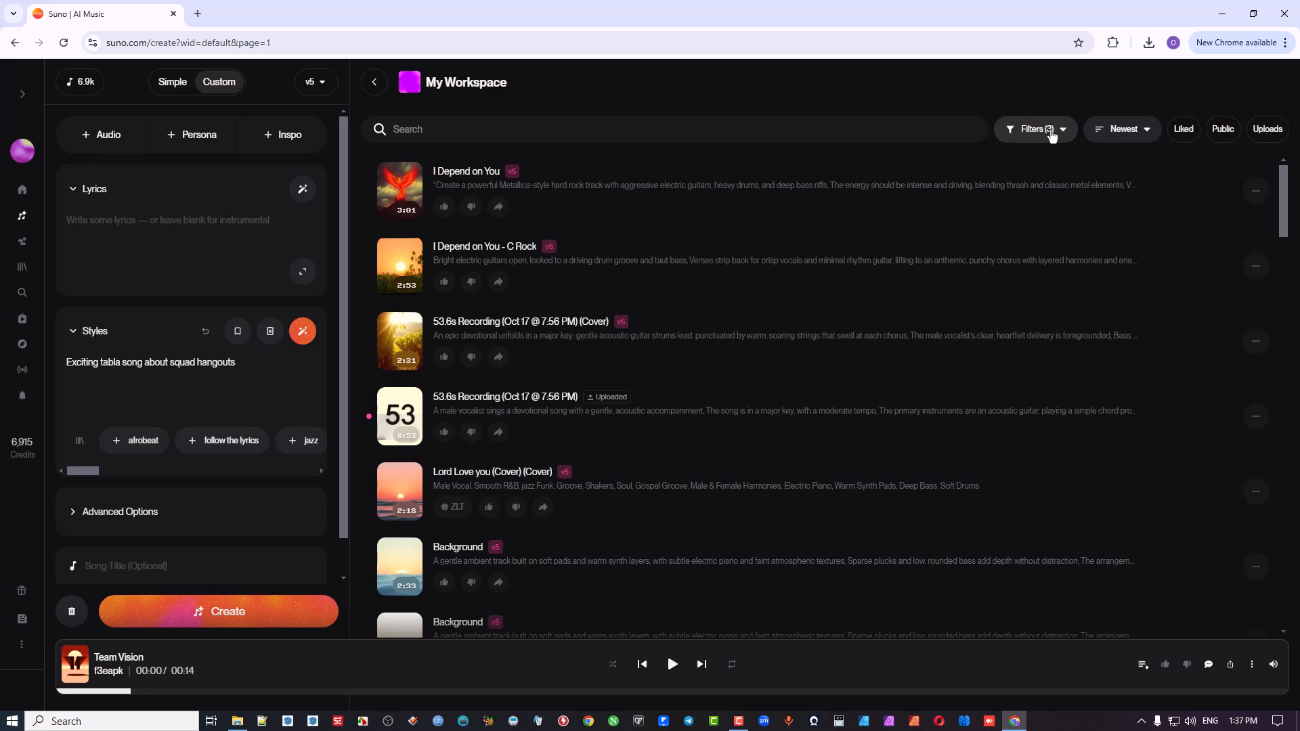
click(738, 724)
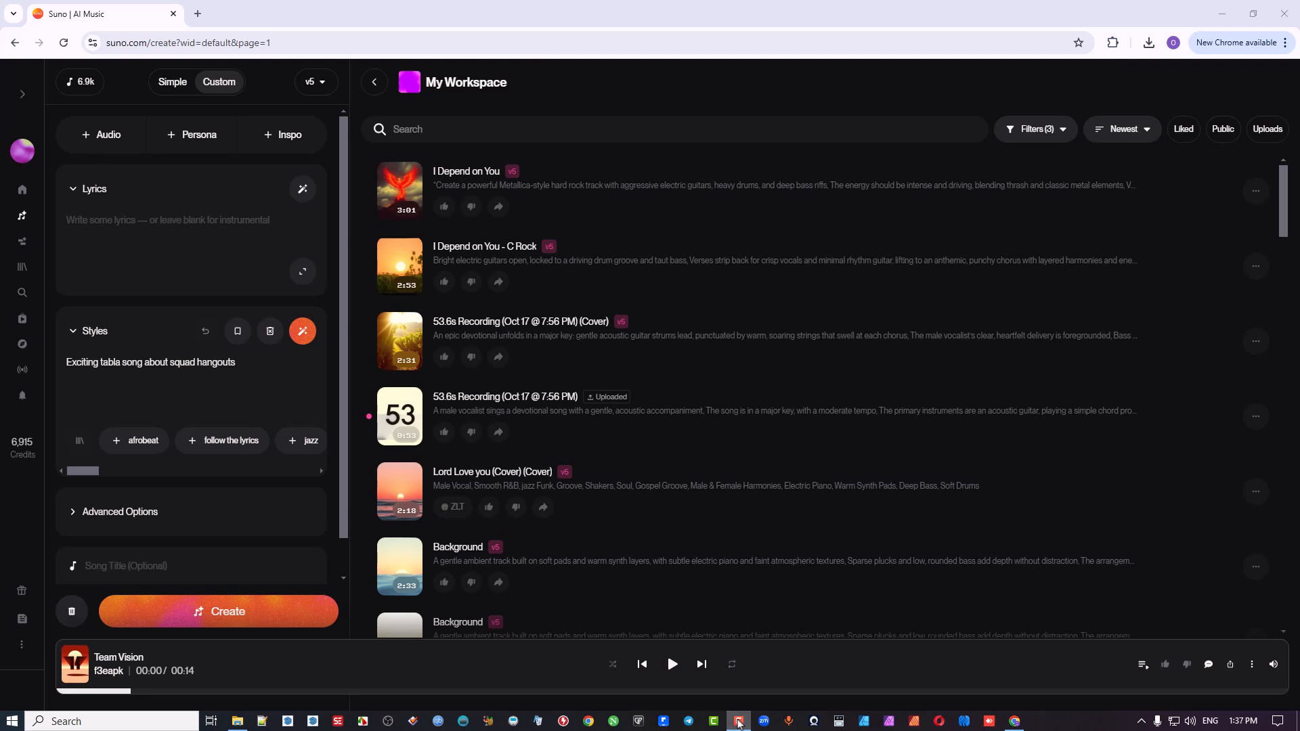
click(1062, 133)
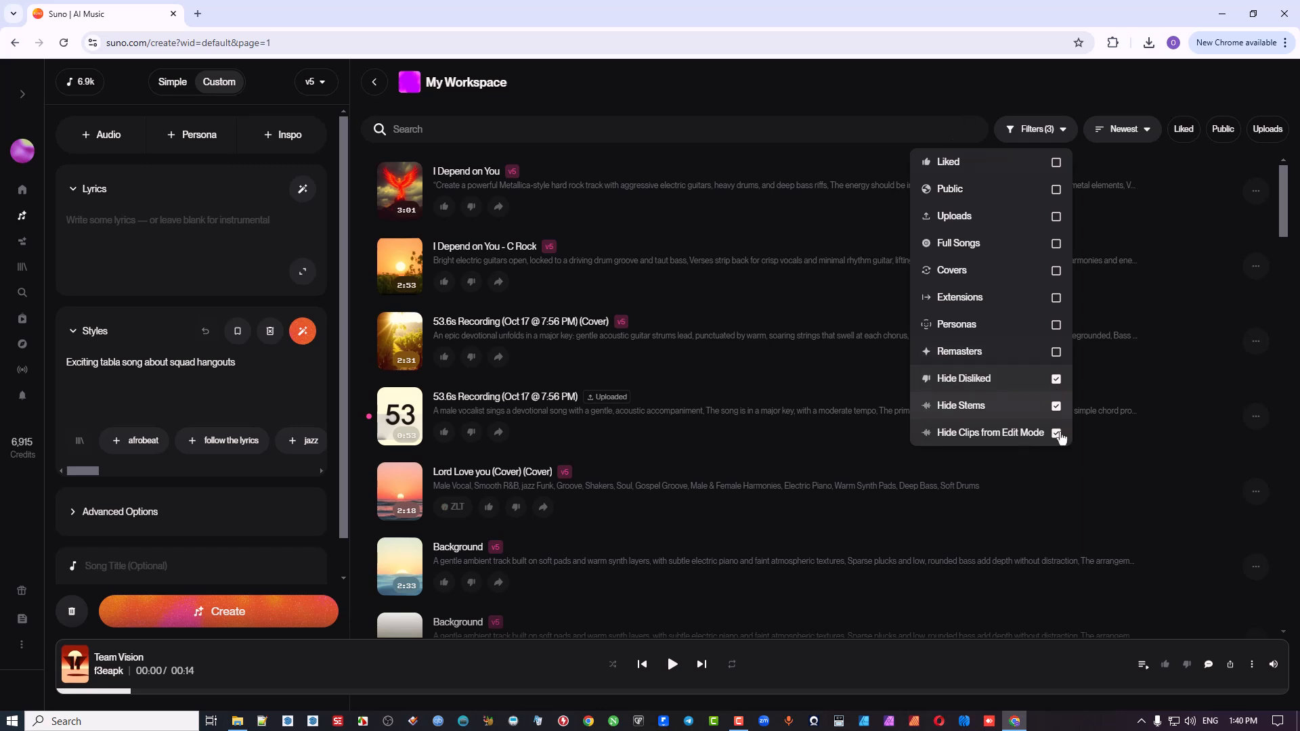
click(859, 87)
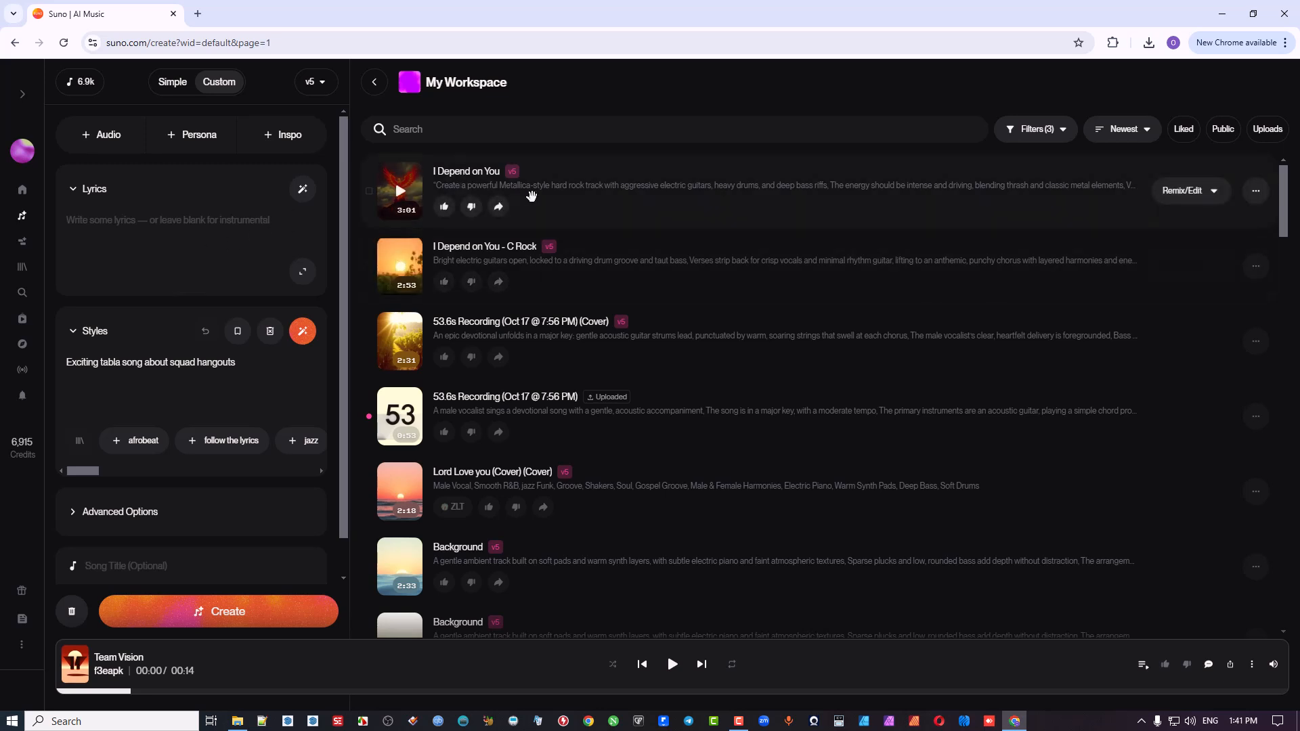
Step: Examine the options for the song "I Depend on You", including its Remix/Edit, Create and Visibility & Permissions choices
click(1255, 192)
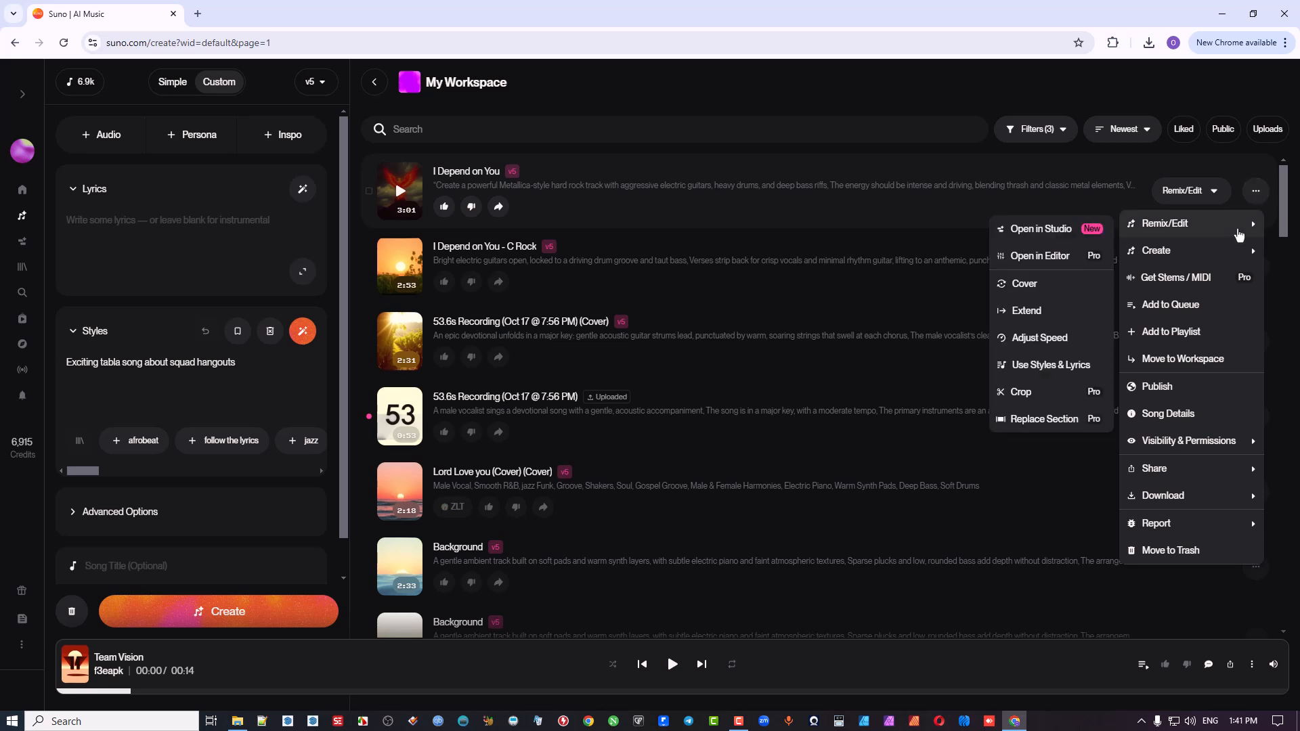
mouse_move(1219, 222)
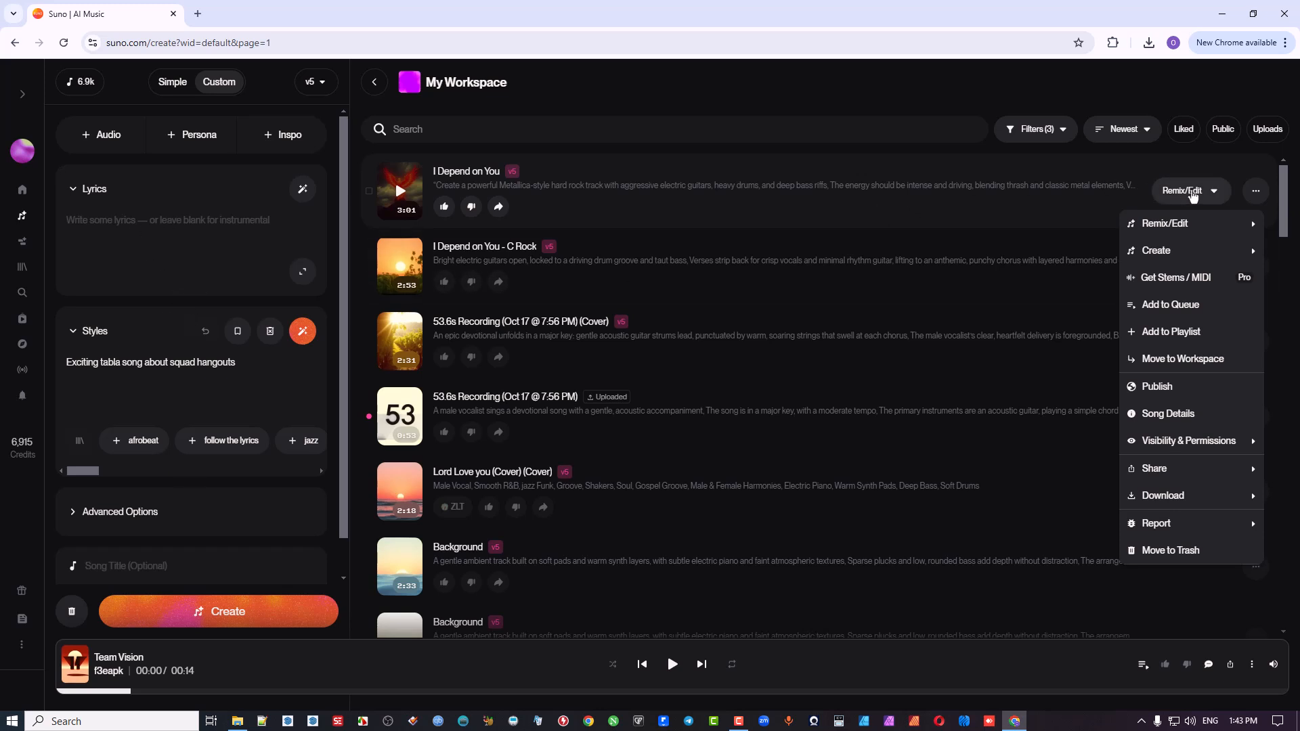
mouse_move(1166, 230)
mouse_move(1172, 227)
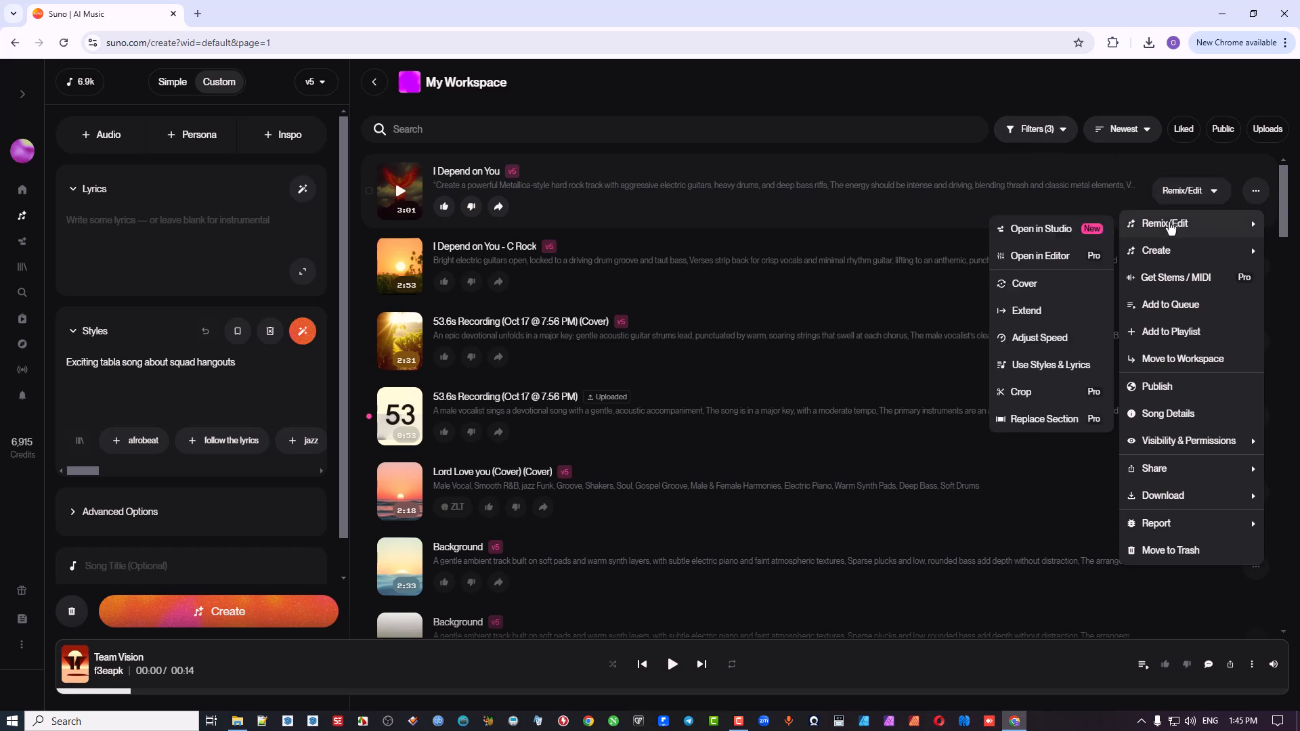
mouse_move(1161, 250)
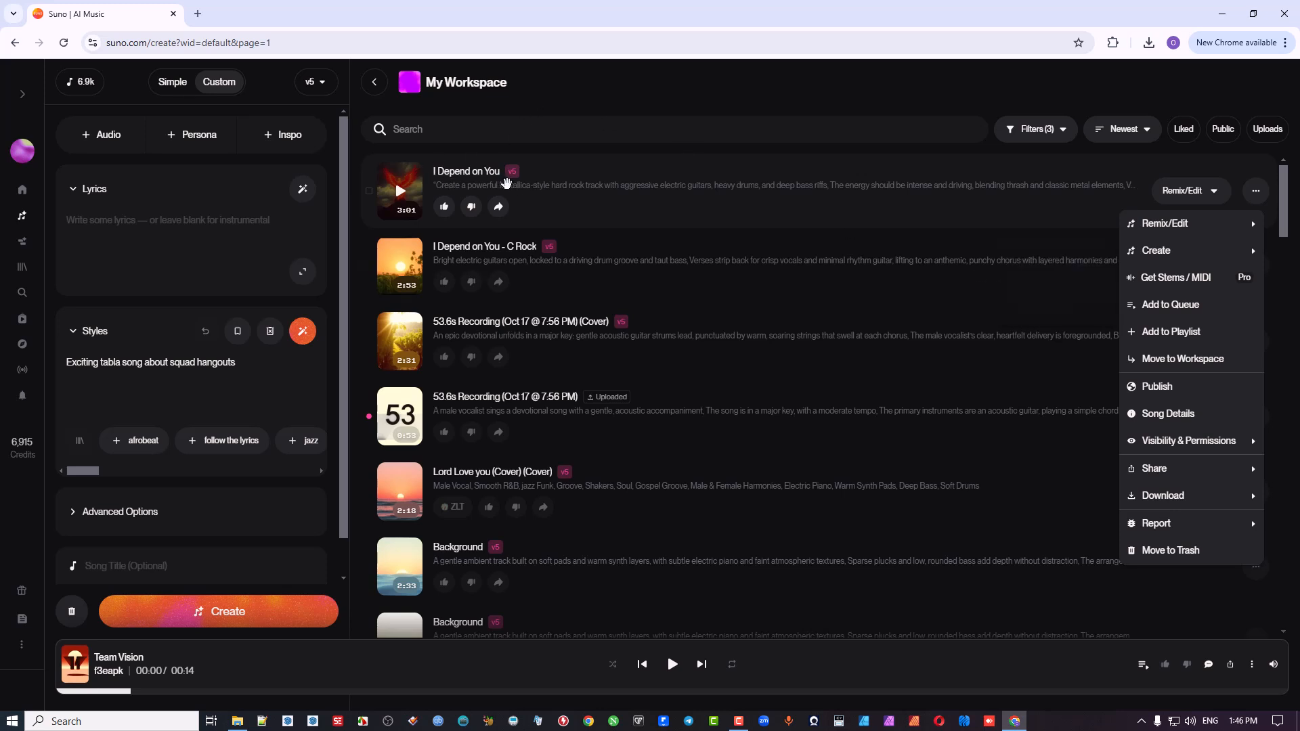
mouse_move(1181, 228)
mouse_move(1179, 437)
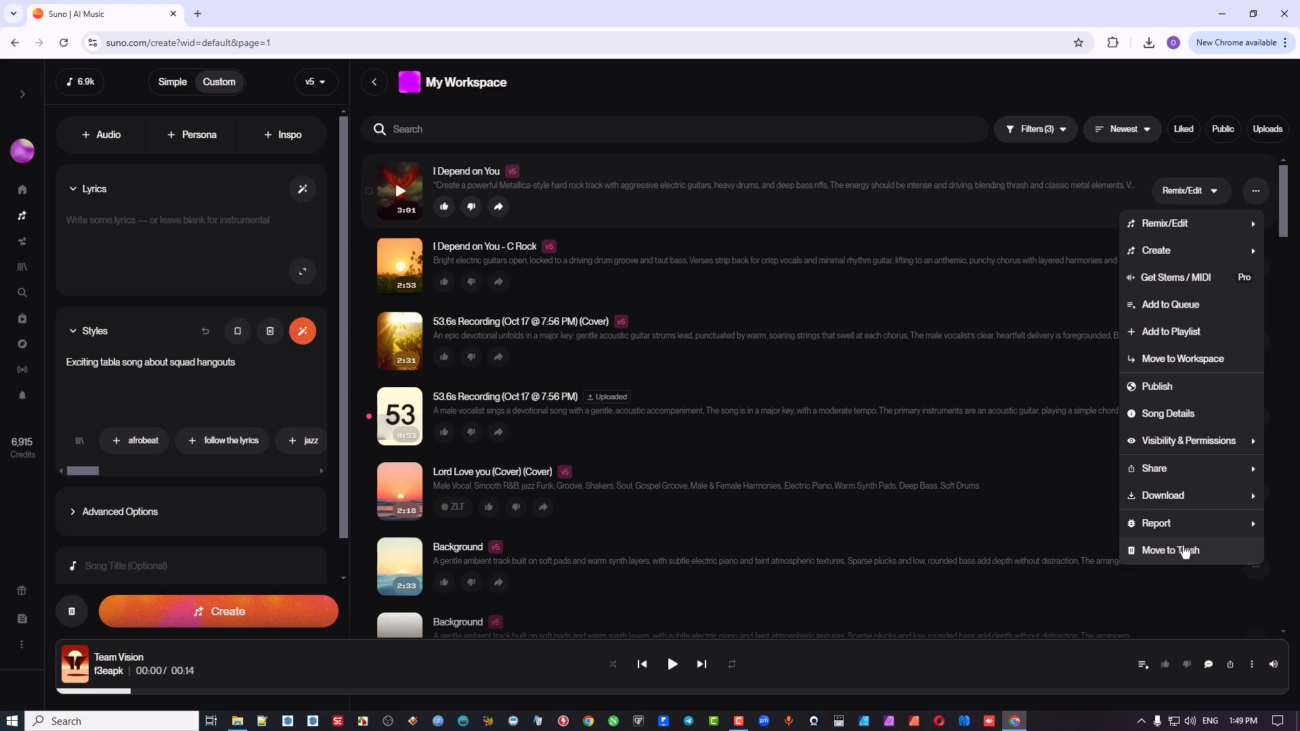
Step: Mark the song "I Depend on You" as selected, view the actions offered for selected songs, and deselect it
click(368, 192)
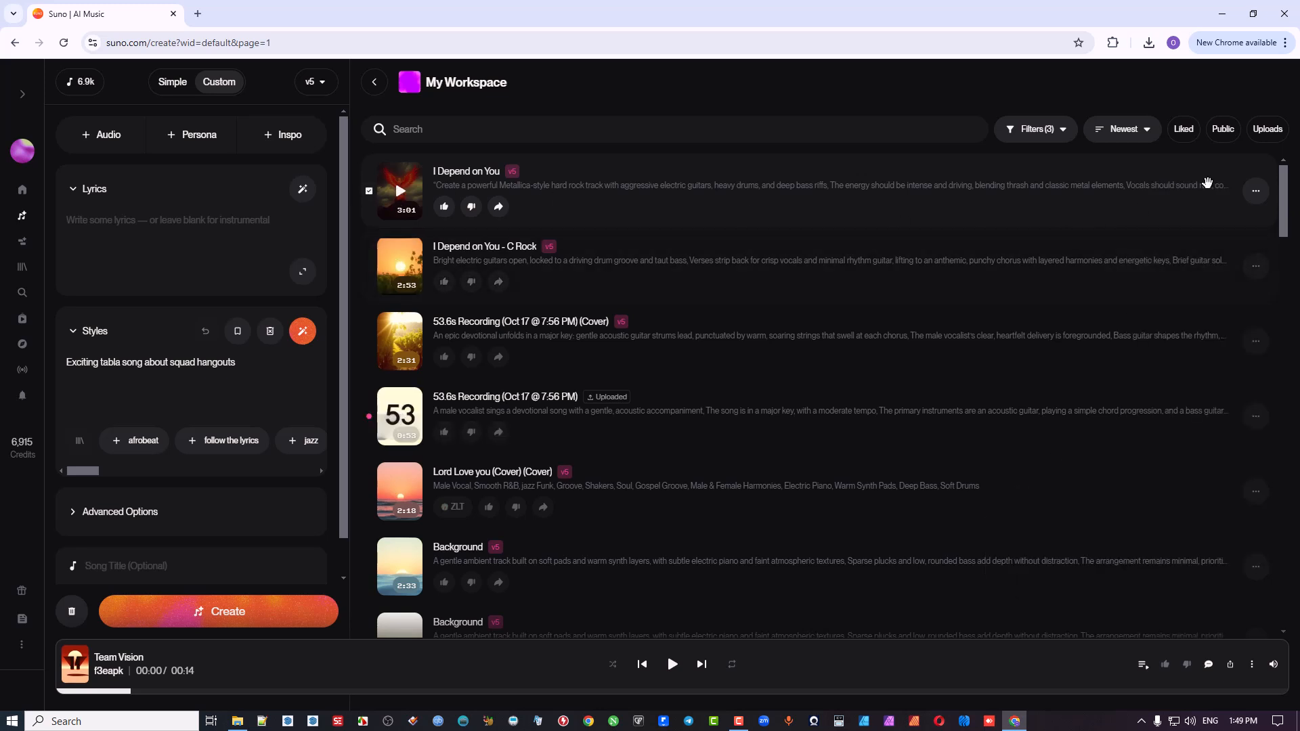
click(1253, 195)
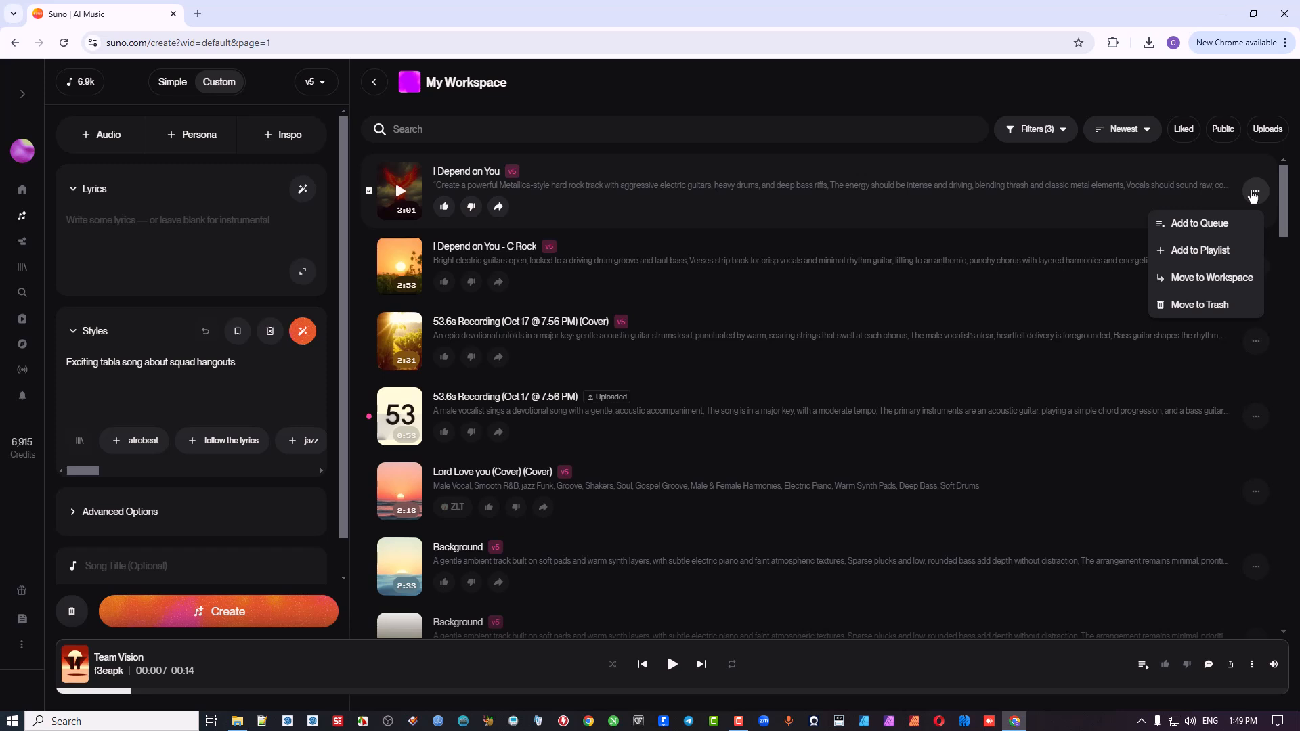
click(369, 193)
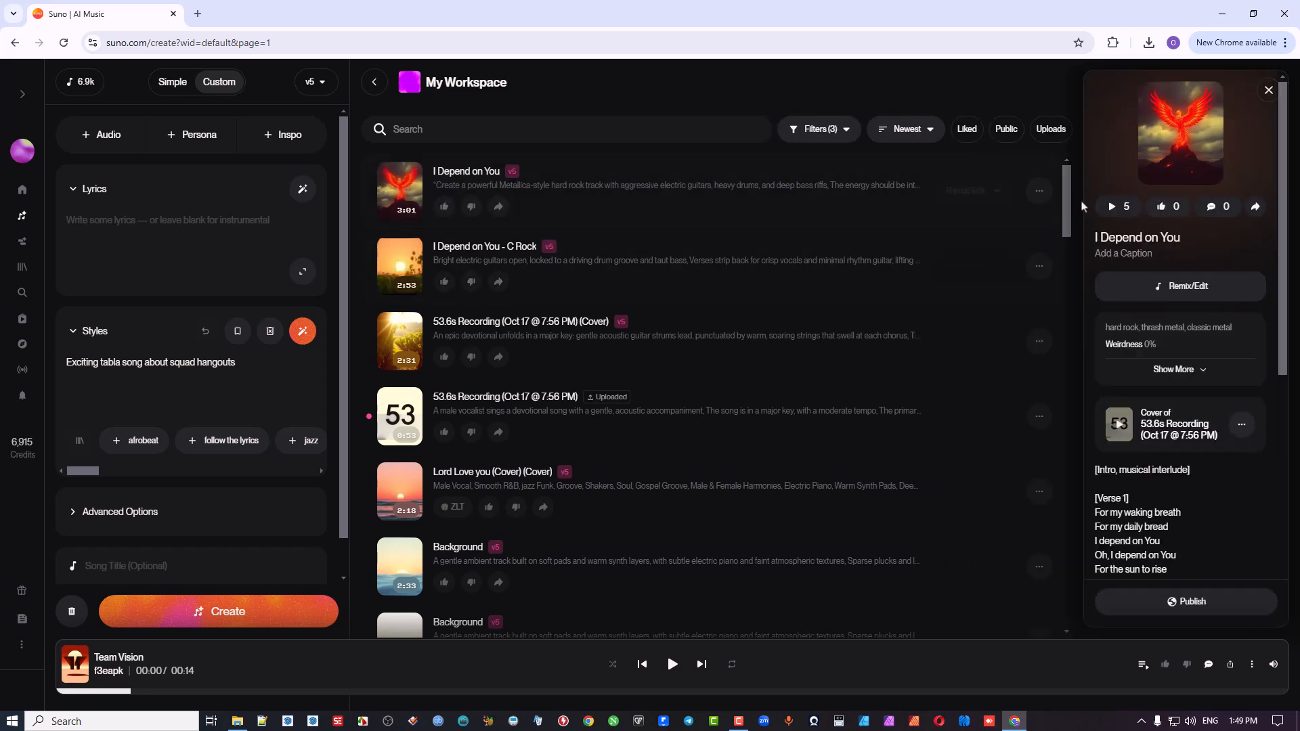
Step: Close the song details of "I Depend on You" and view the song's full options down to Report
click(1040, 191)
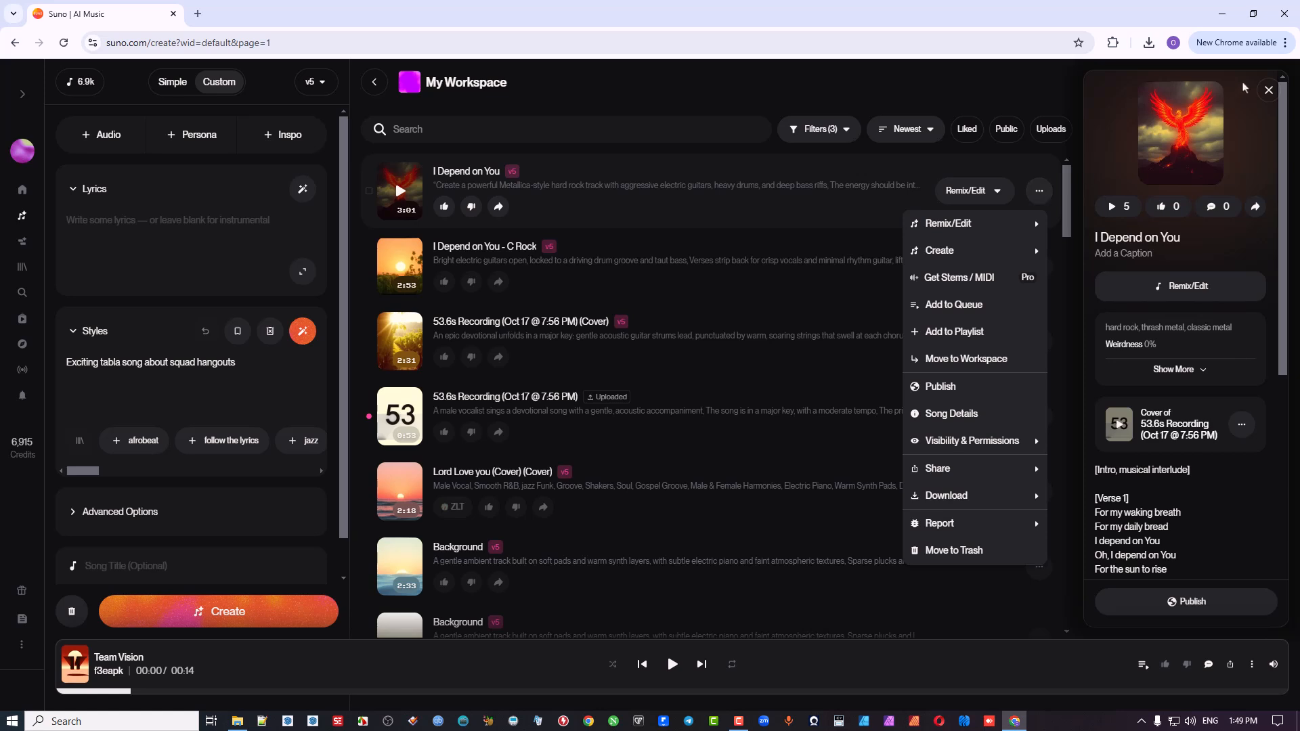
click(1268, 90)
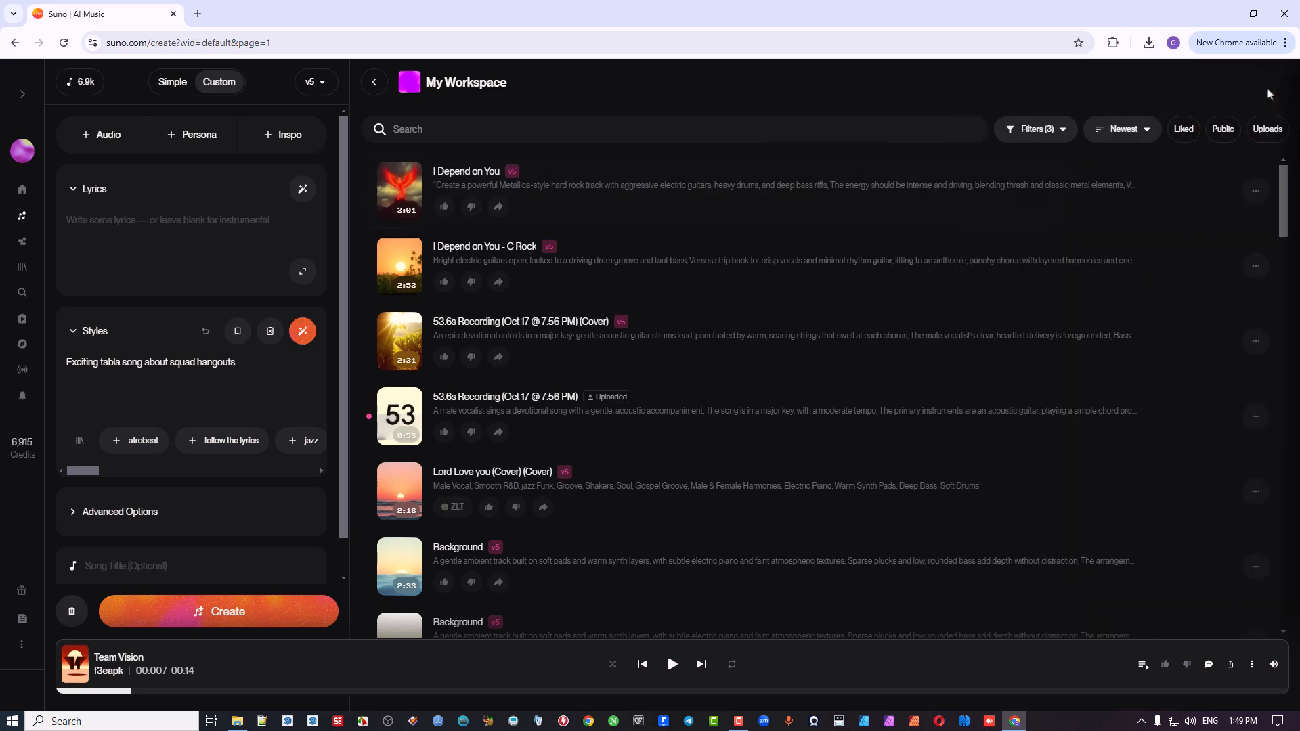
click(1256, 191)
mouse_move(1190, 482)
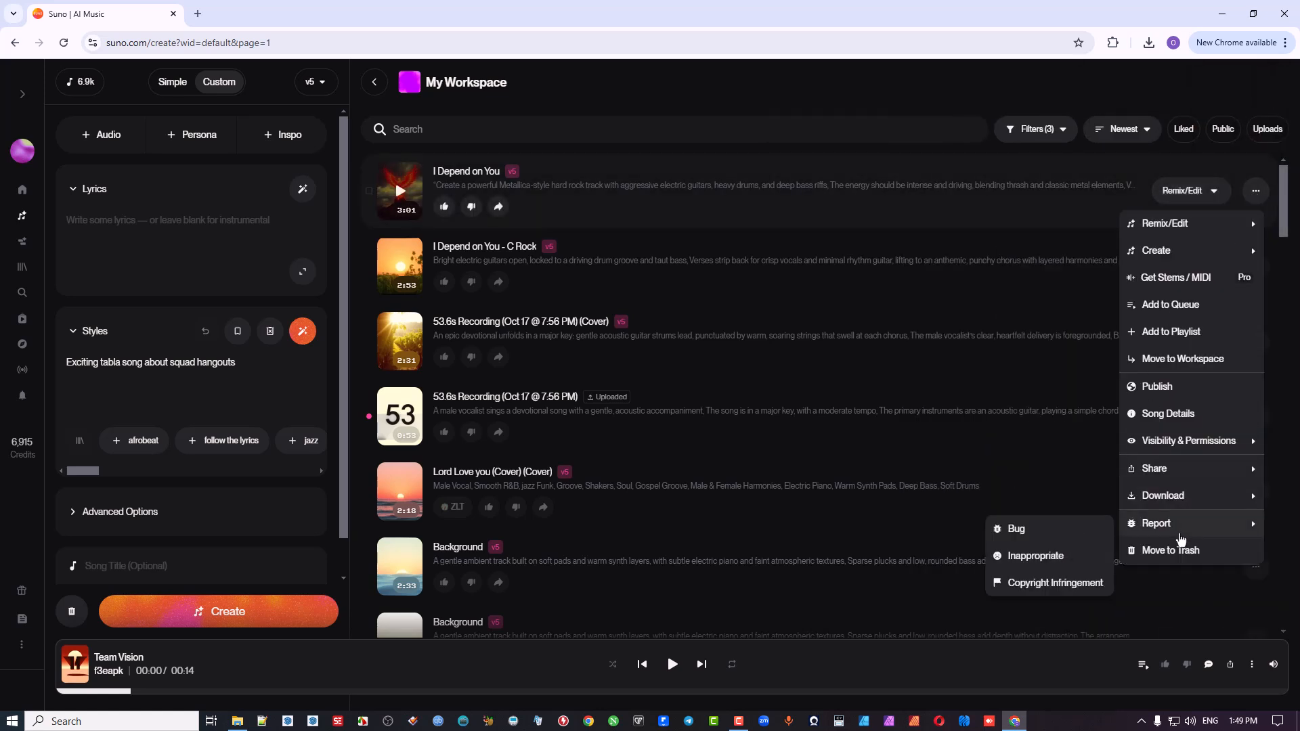
Step: View the download formats for the song "I Depend on You", open its WAV Audio download, and close it without downloading the file
mouse_move(1175, 505)
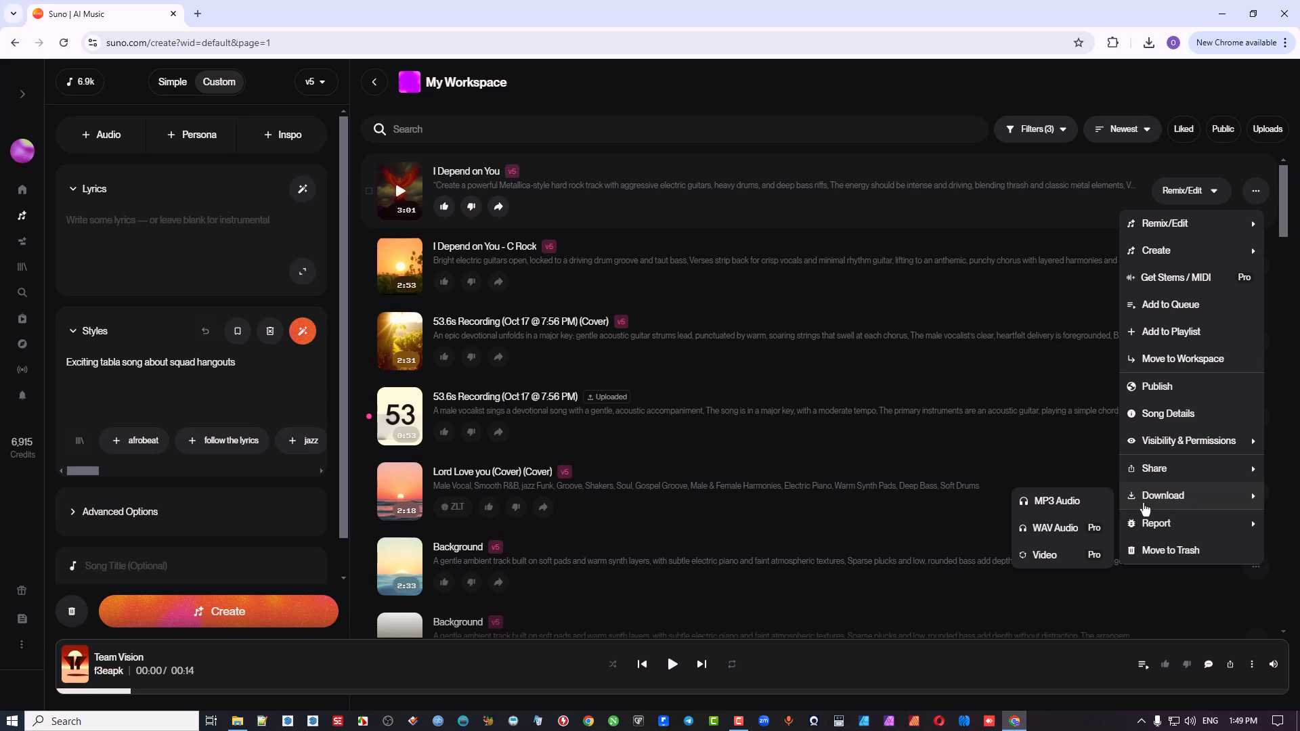
click(1079, 536)
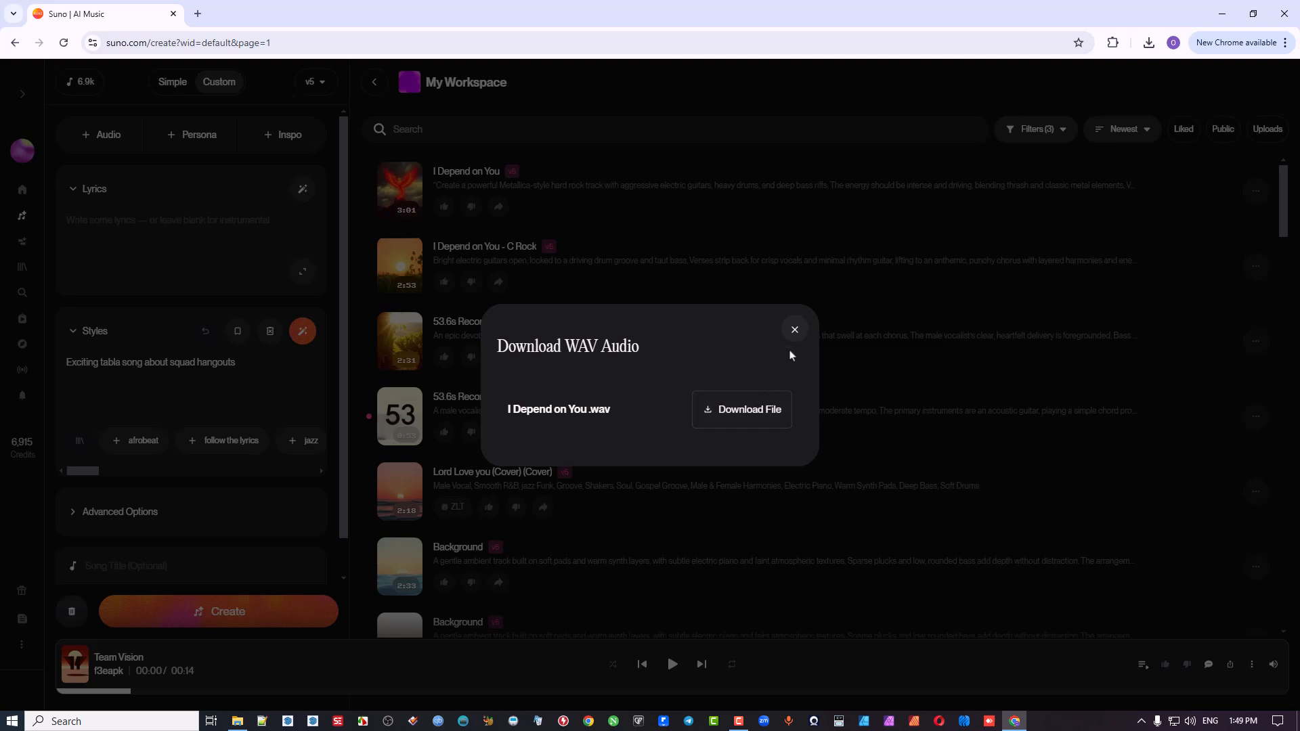
click(794, 331)
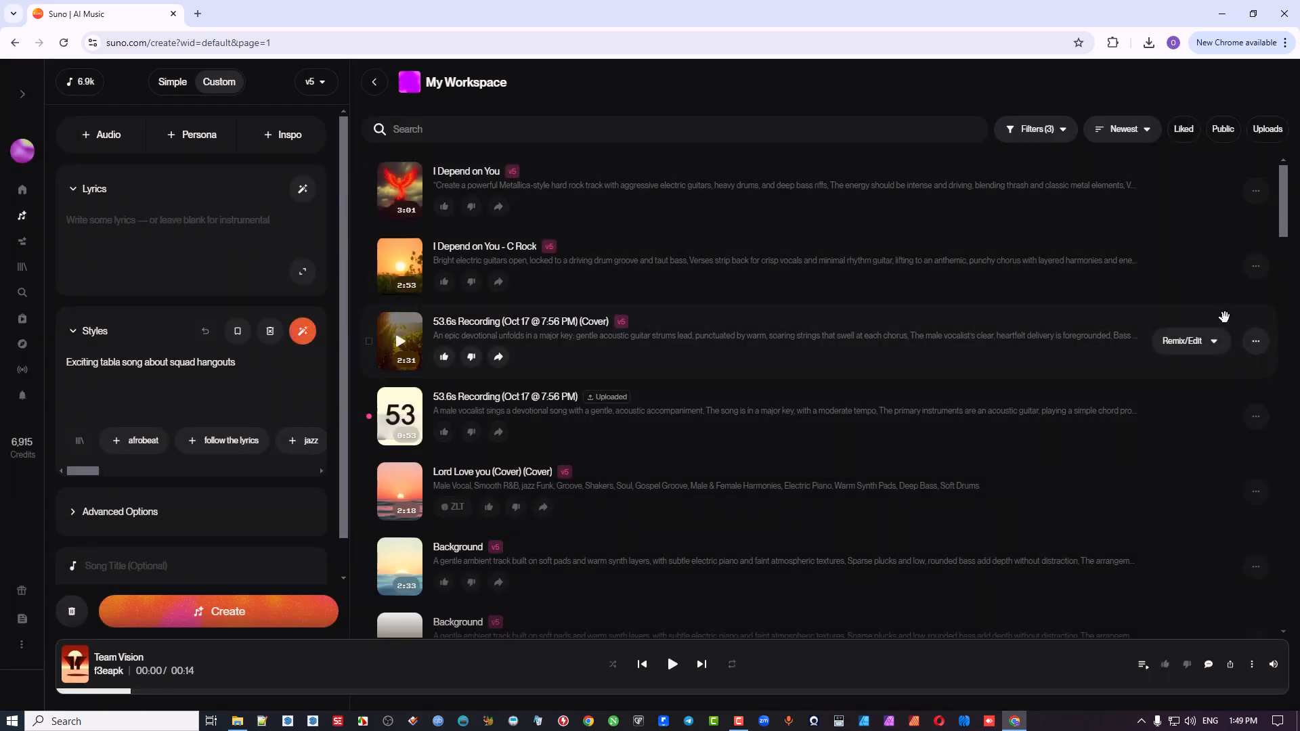
Step: Show the song details of "I Depend on You" and compare its Remix/Edit choices with the song's full list of options
click(1256, 194)
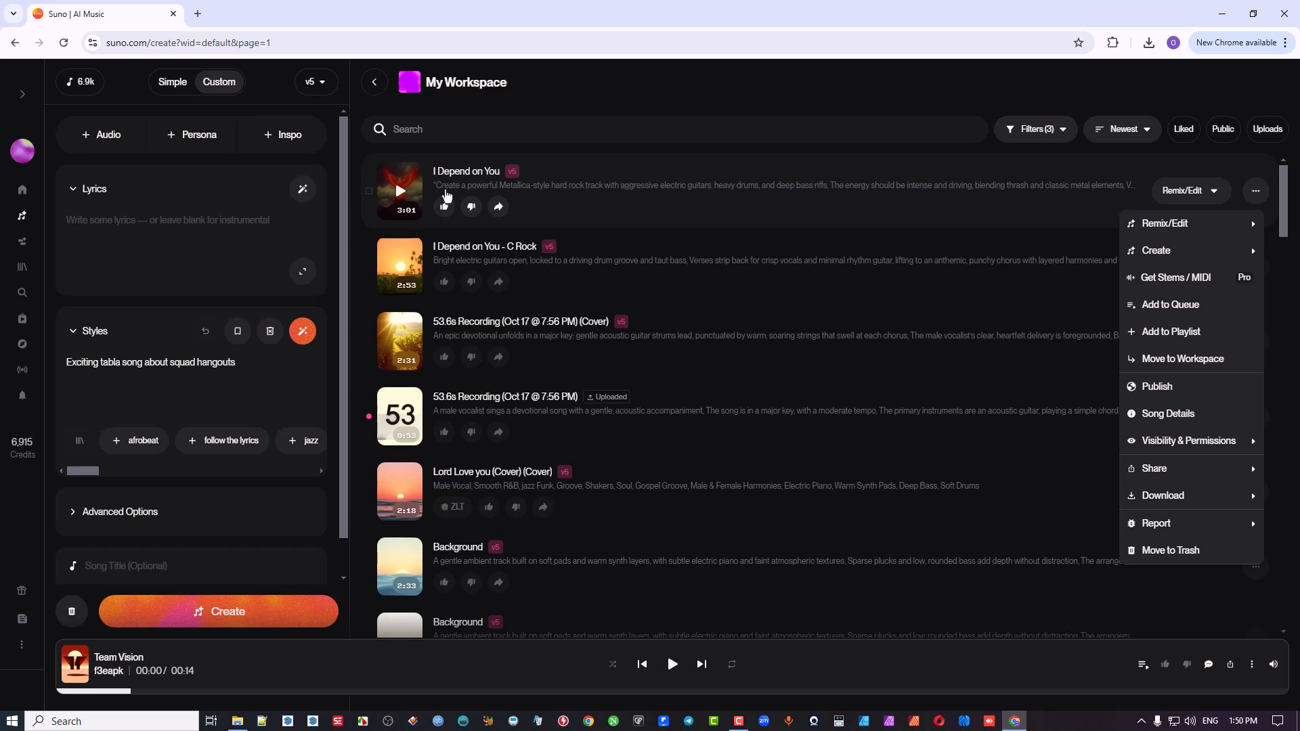
click(914, 166)
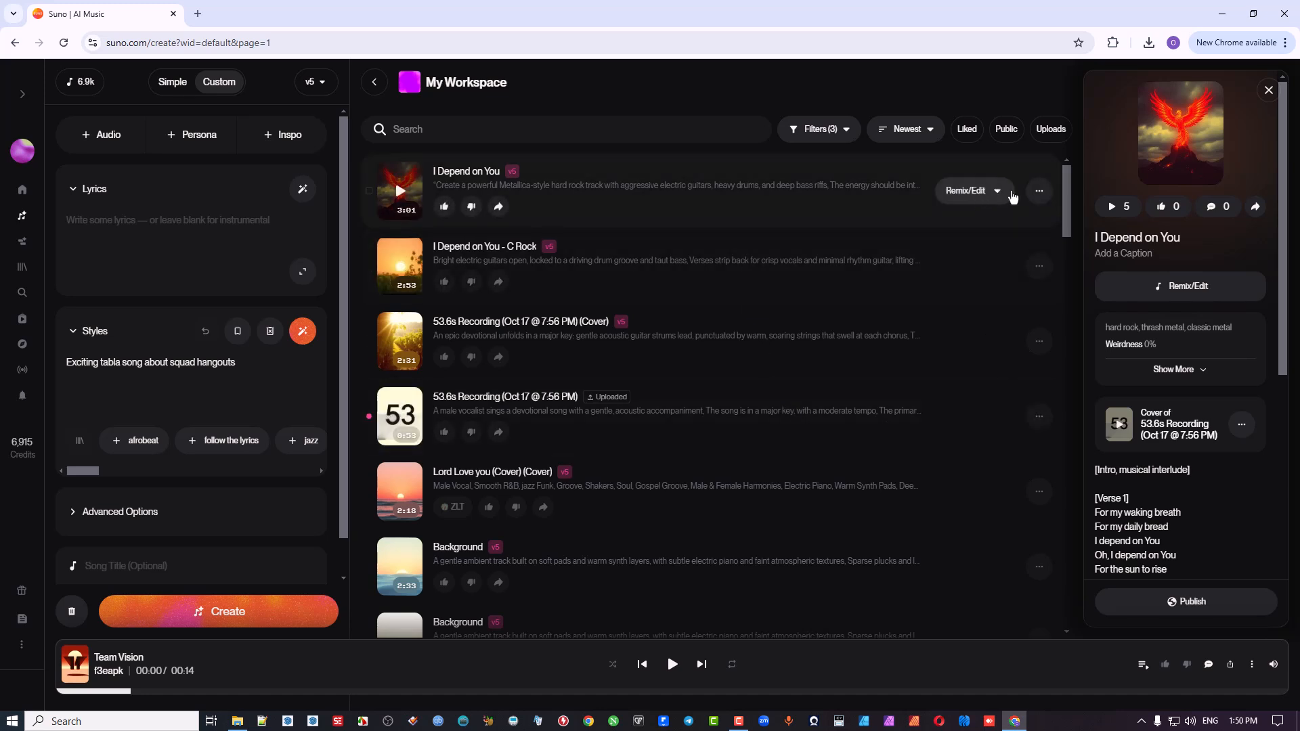
click(998, 192)
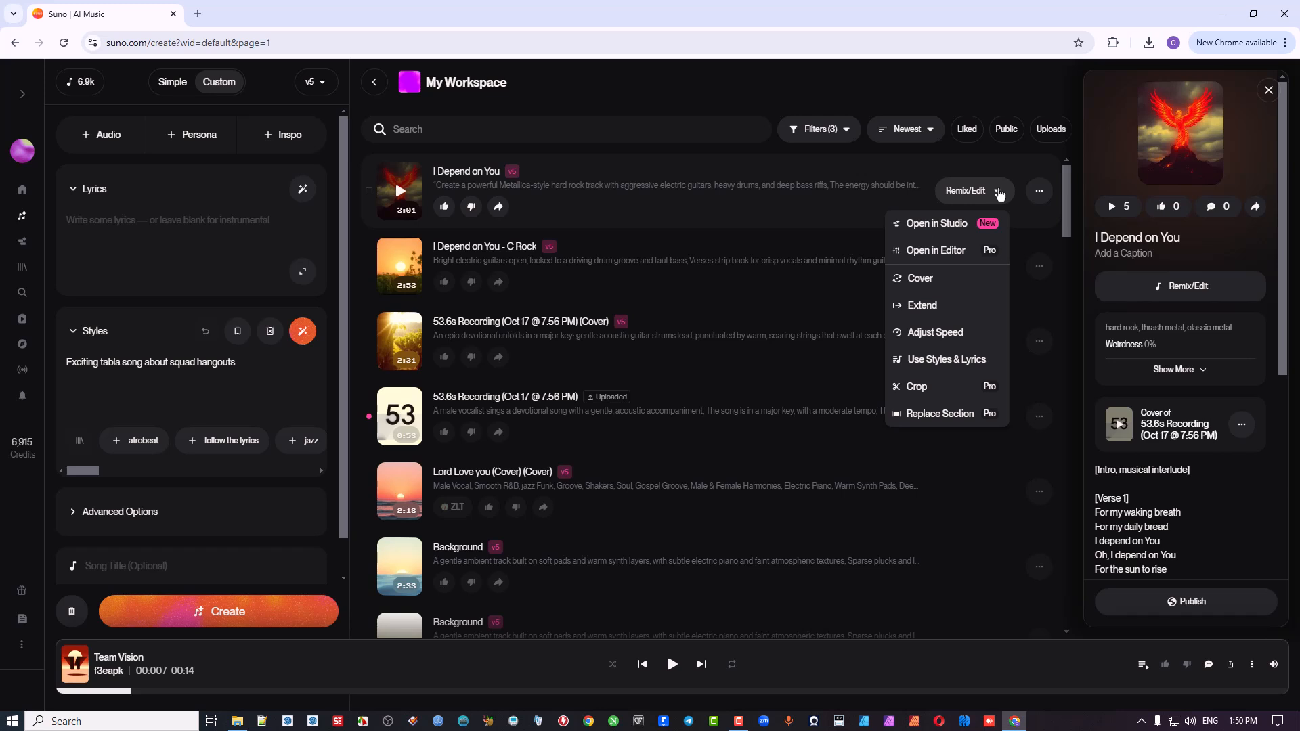
click(1039, 193)
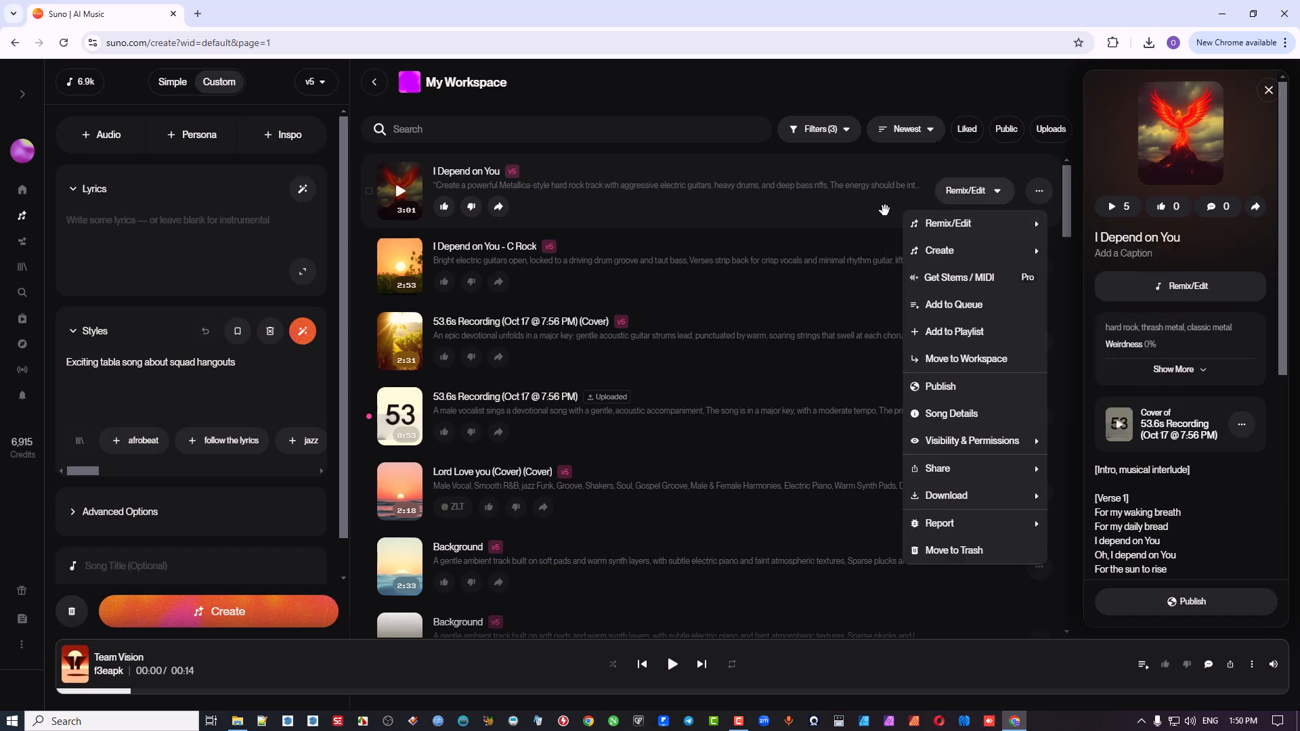
click(953, 191)
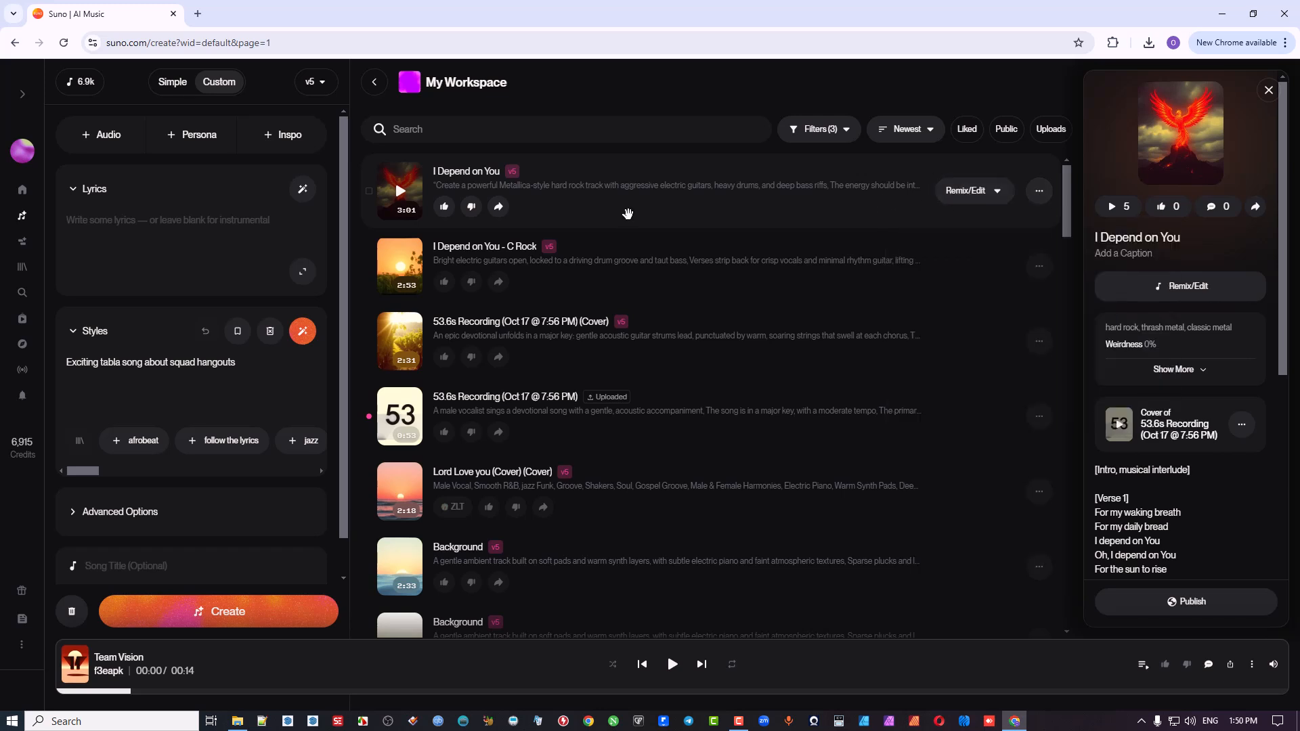
click(967, 192)
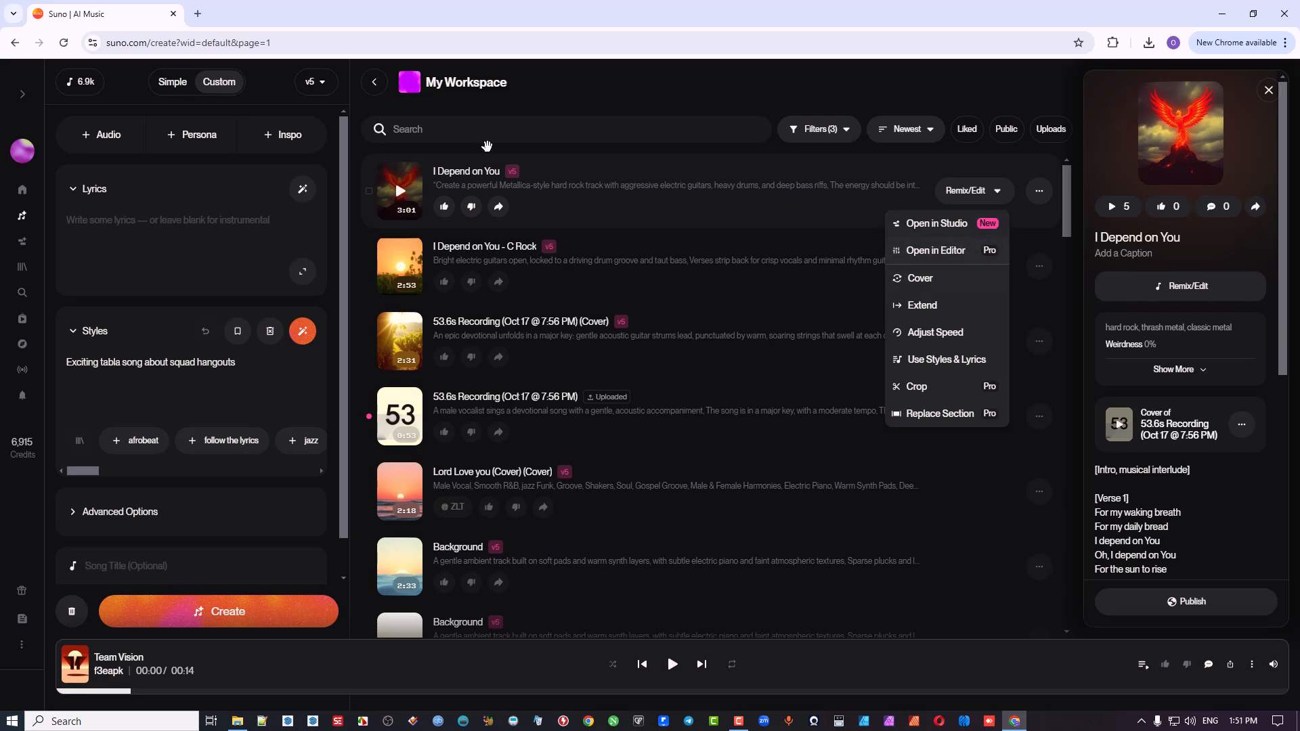
click(587, 160)
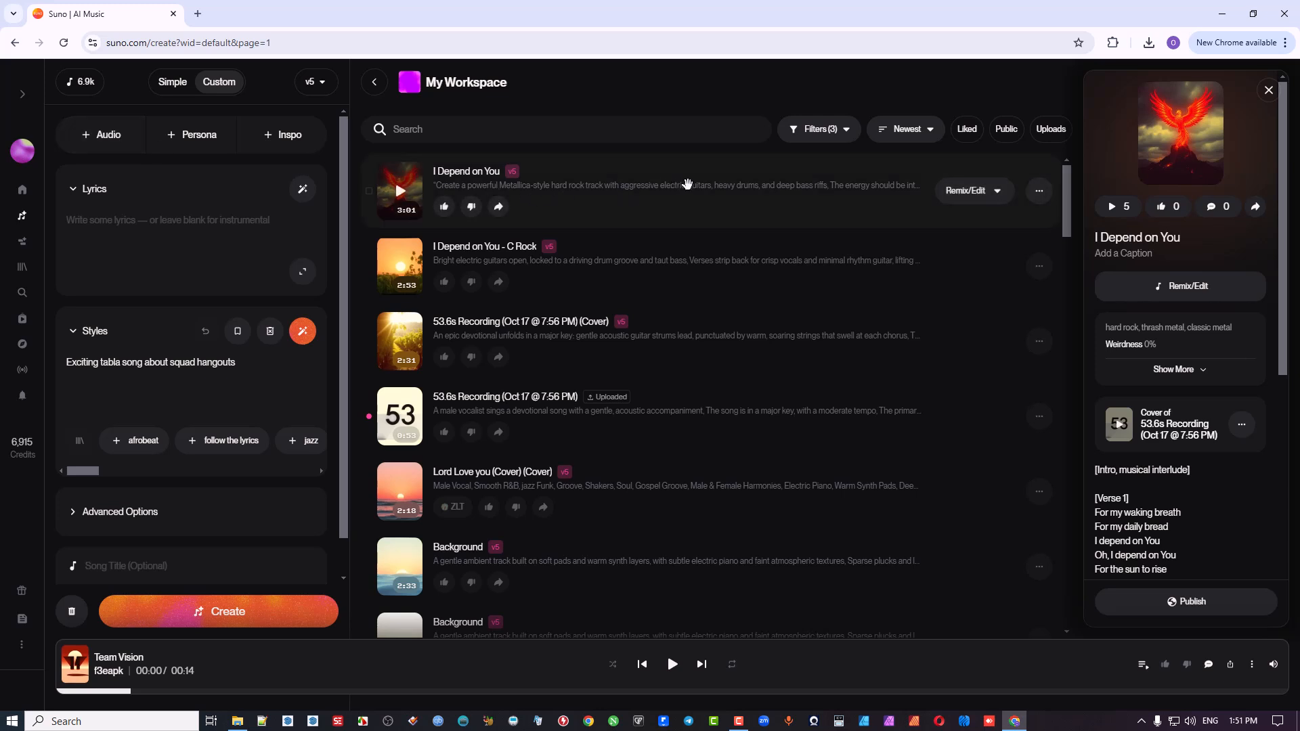
click(1038, 192)
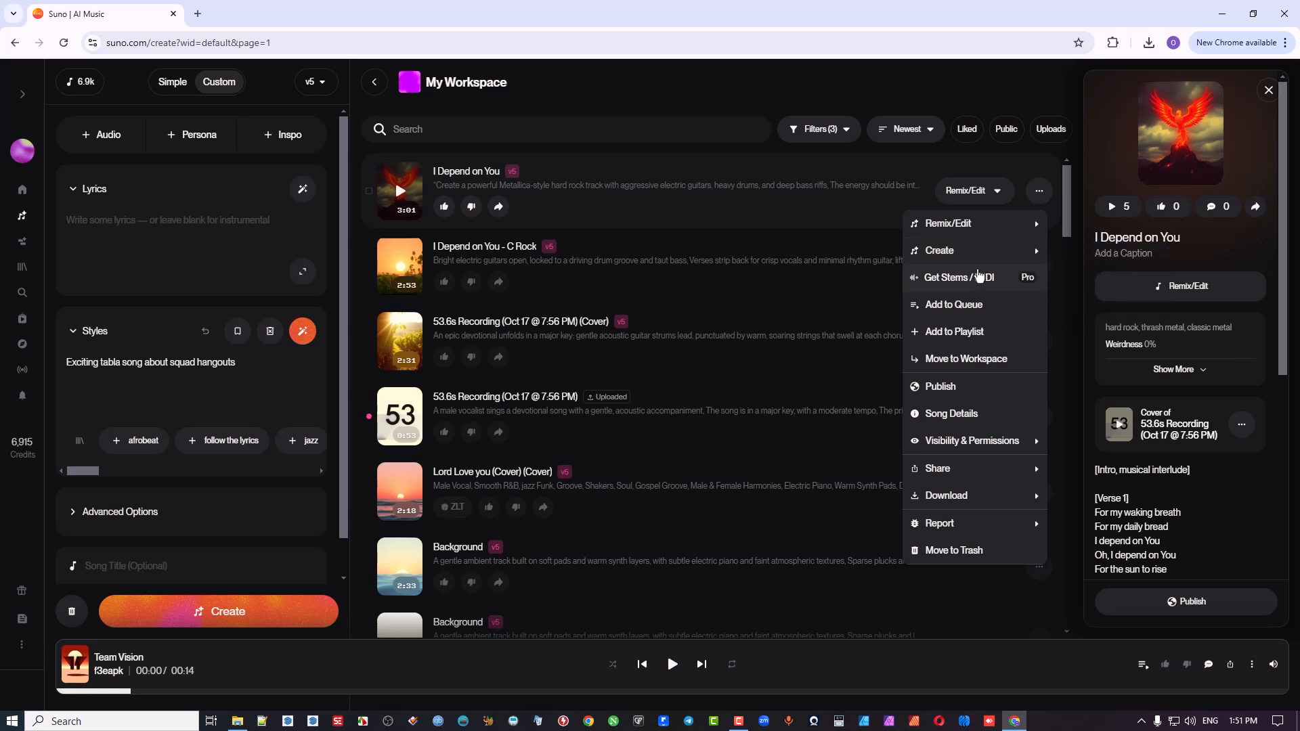
mouse_move(980, 229)
click(602, 133)
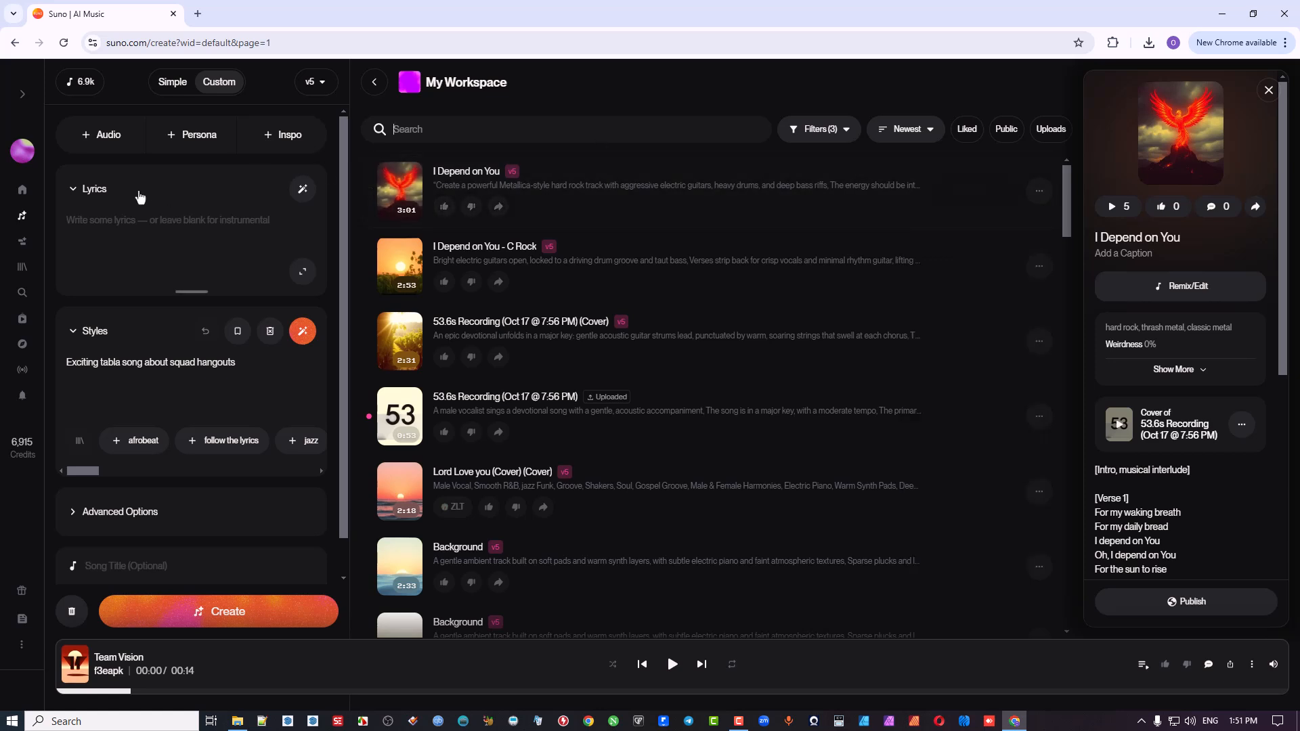
Step: Show the available ways to add audio to the new custom song
click(107, 135)
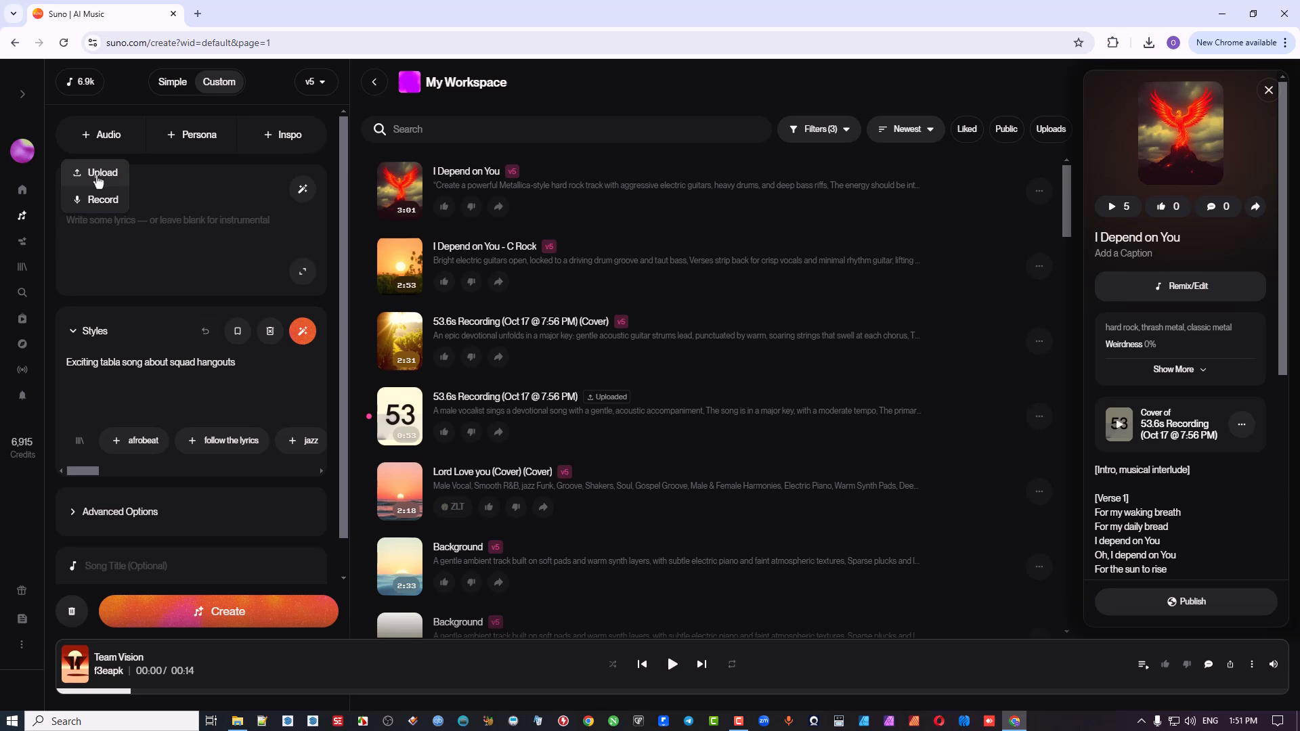
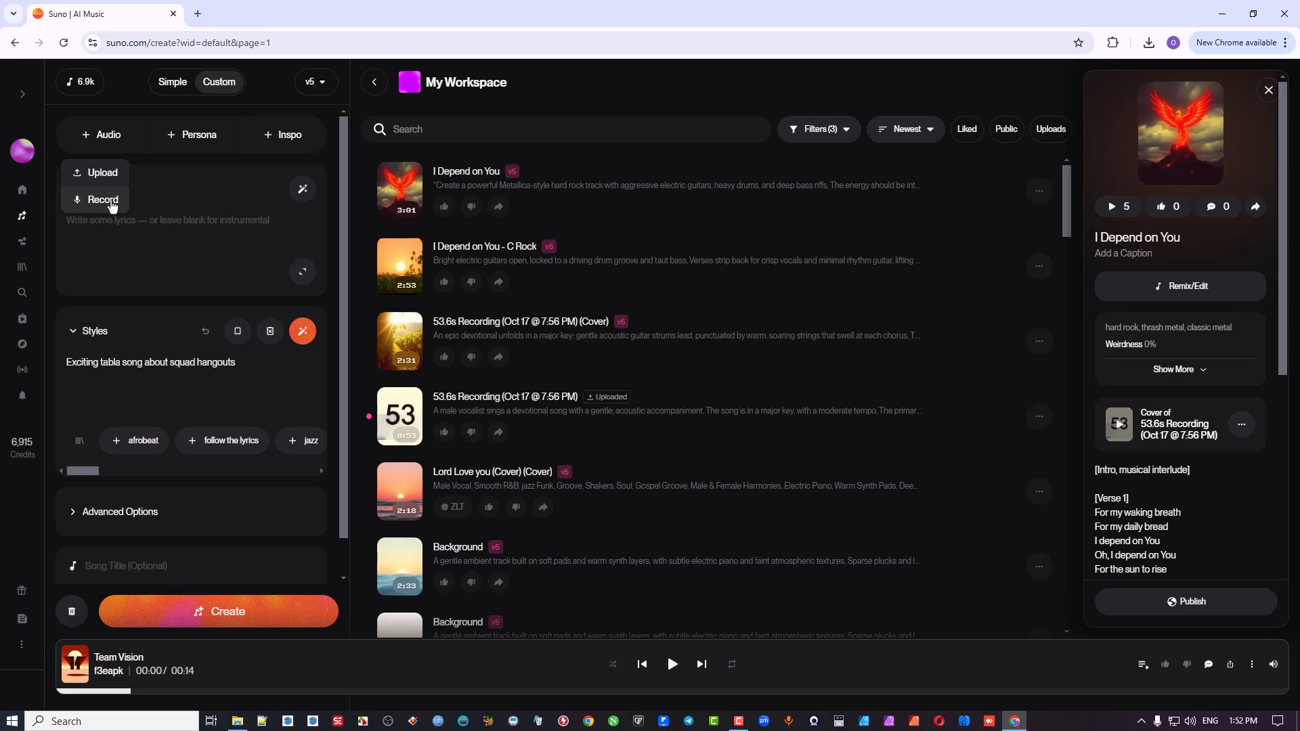
Step: View the audio recorder for the new custom song and close it without recording
click(113, 204)
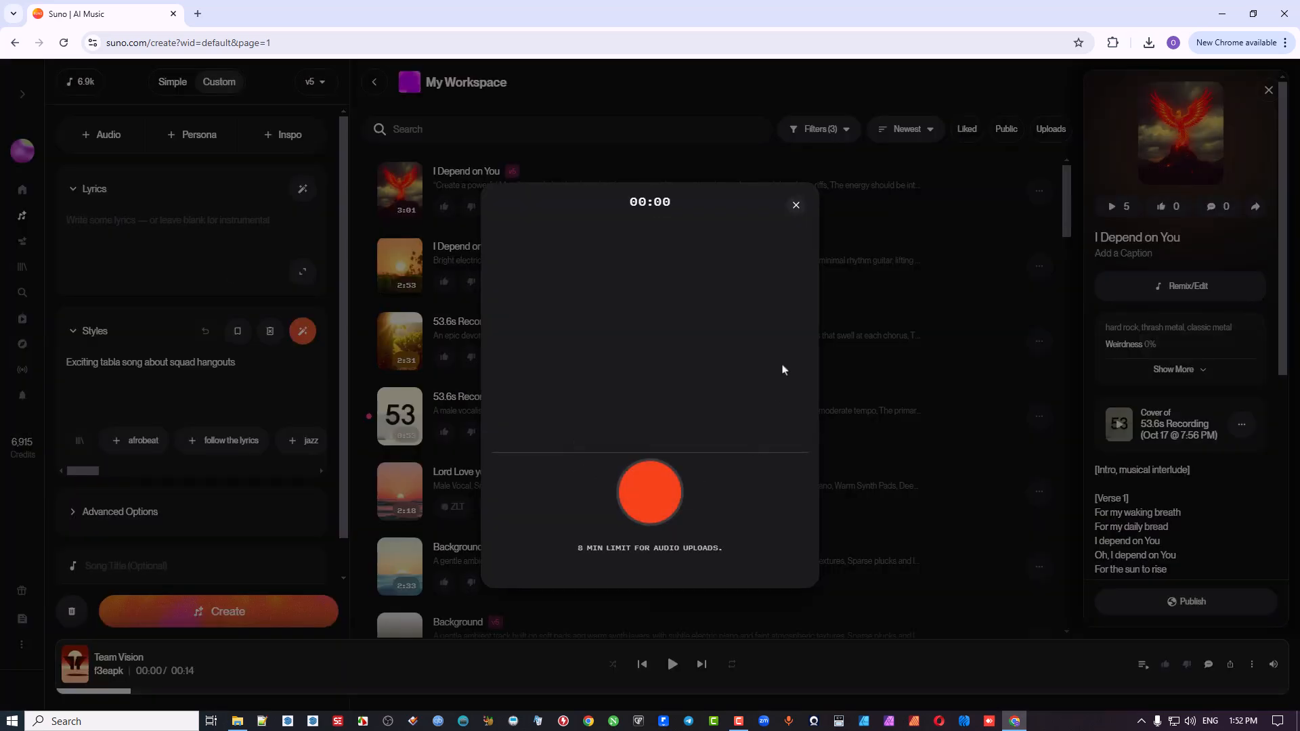
click(796, 206)
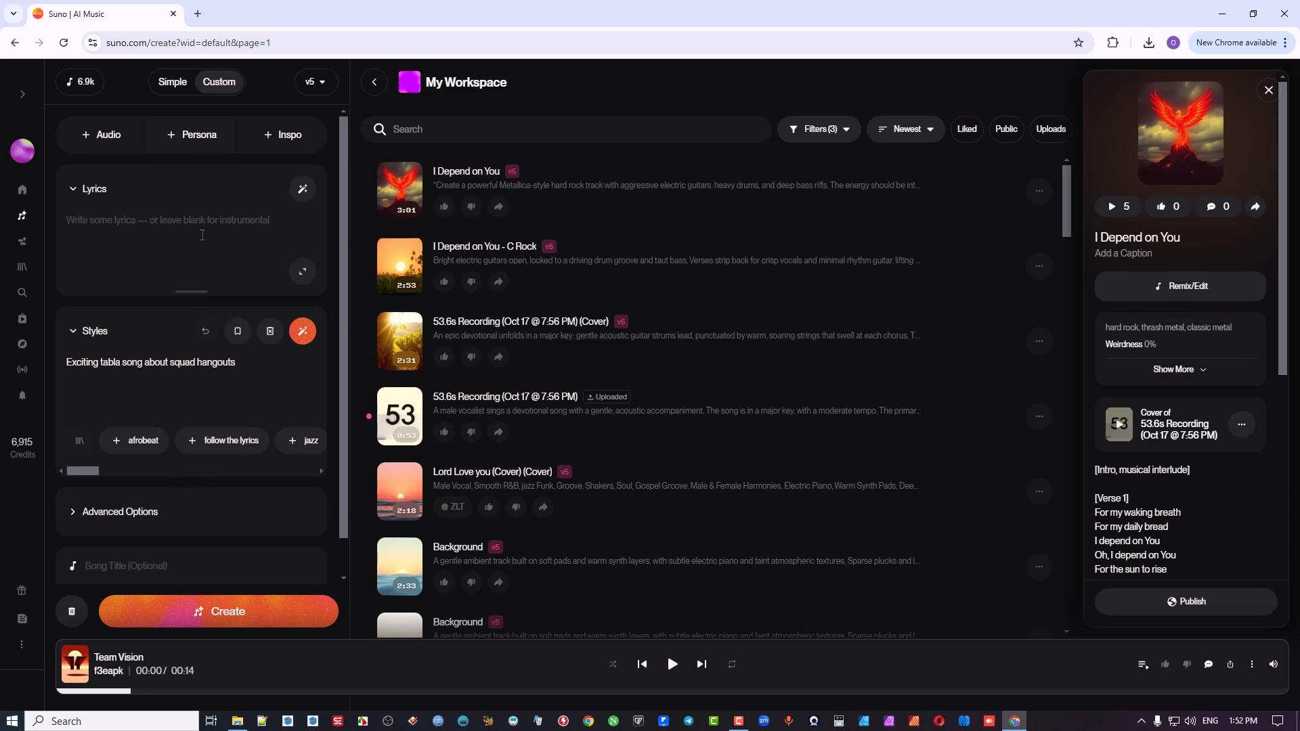
Step: Browse the saved personas and the inspiration playlist picker, closing each without selecting anything
click(195, 139)
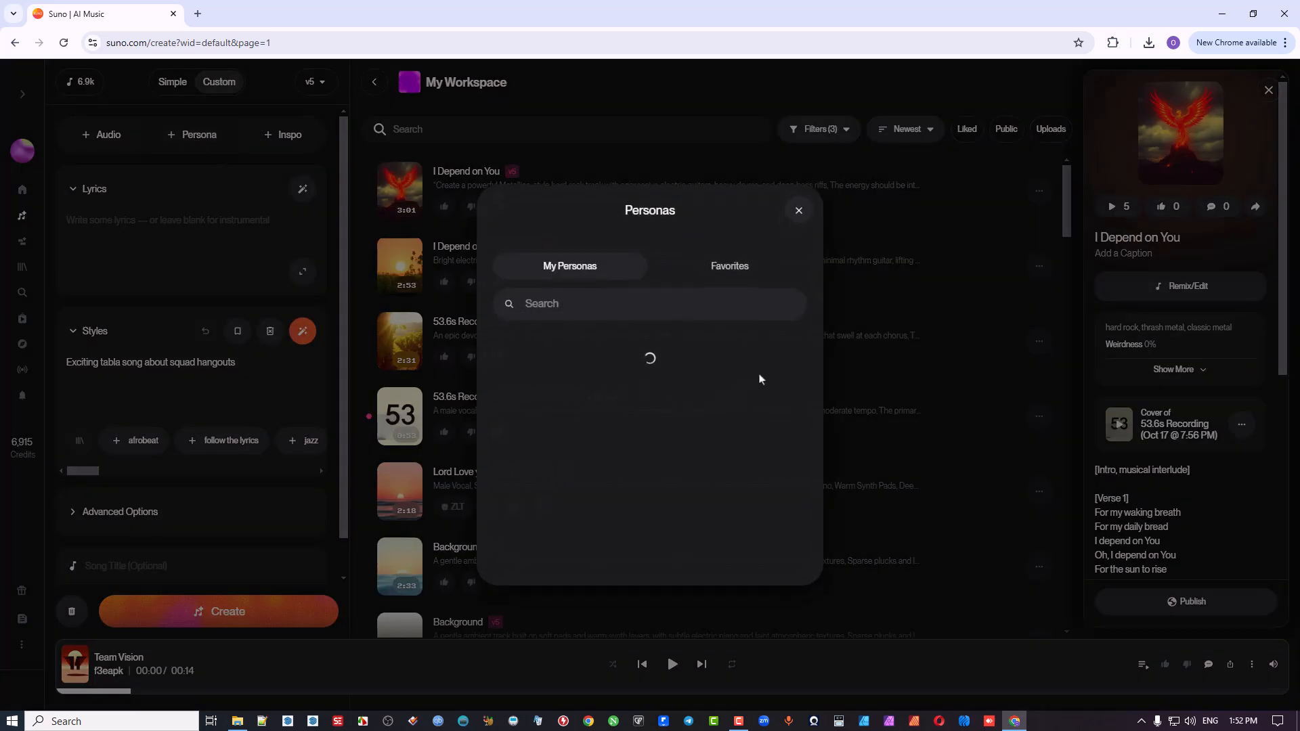
scroll(776, 404, down, 3)
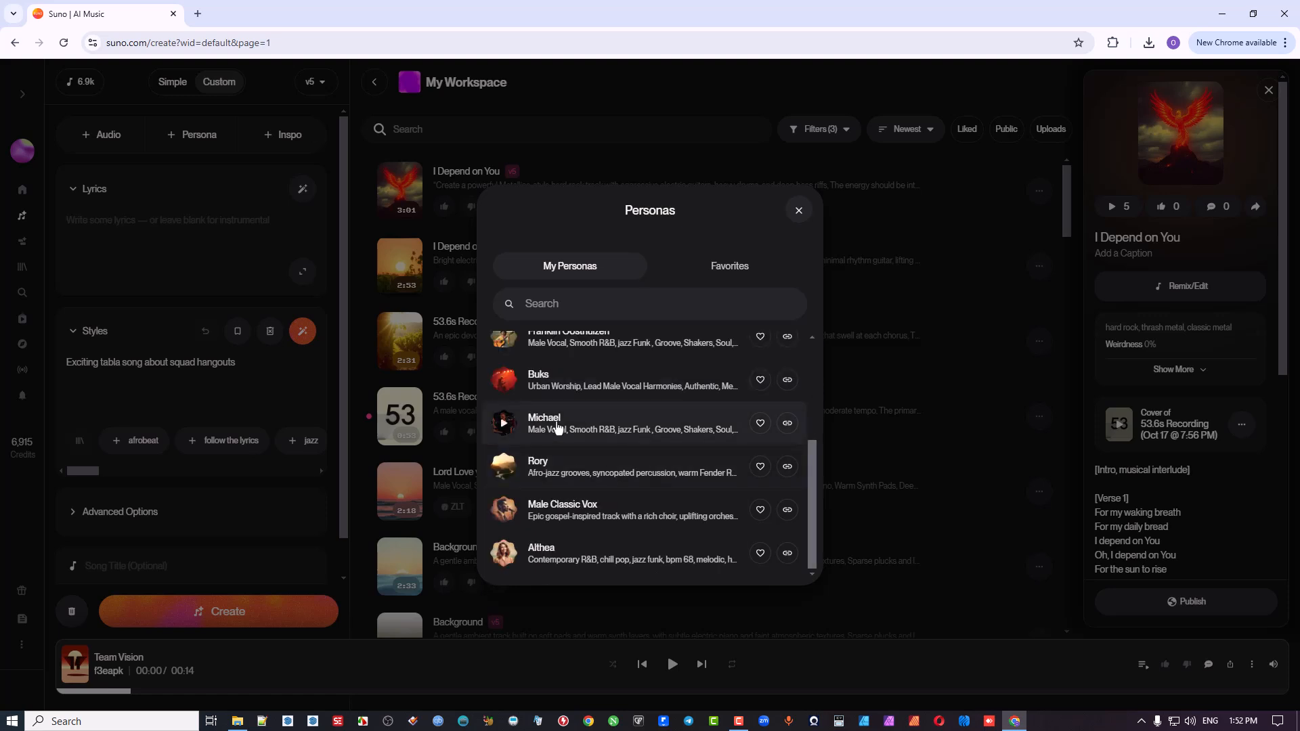
click(799, 212)
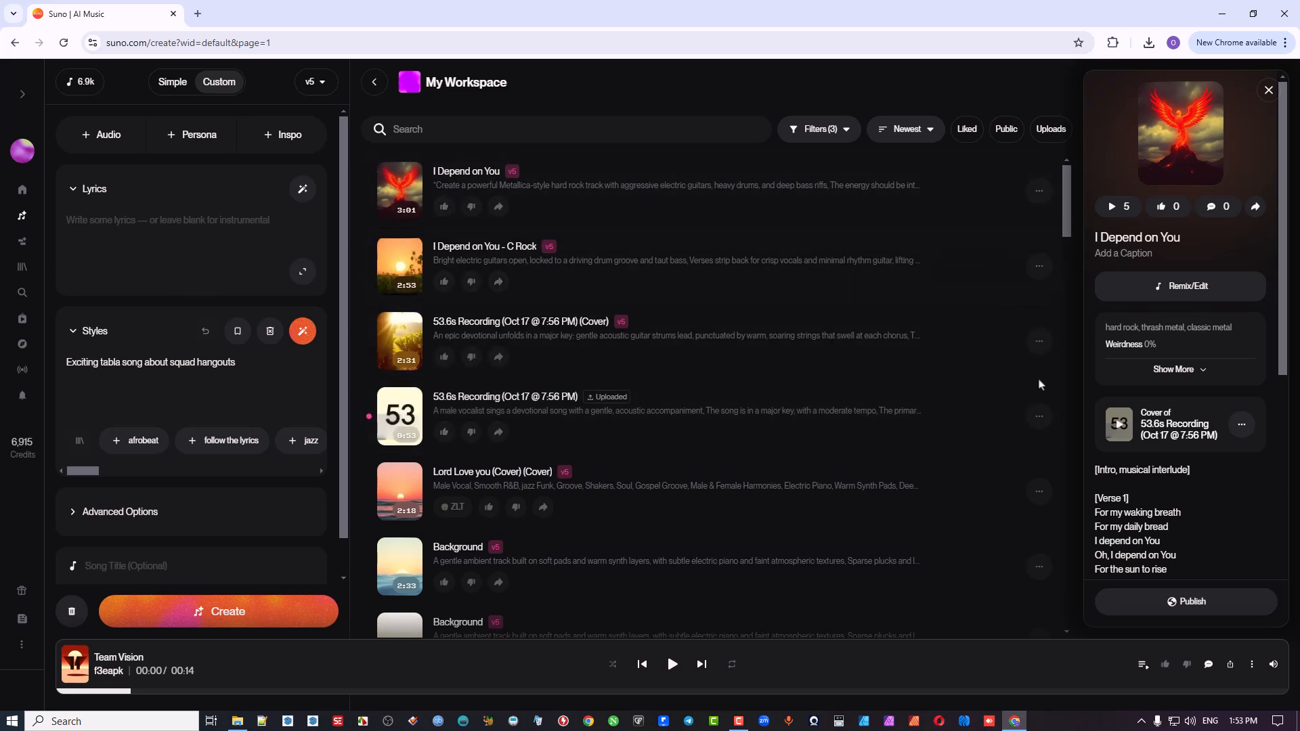
click(290, 137)
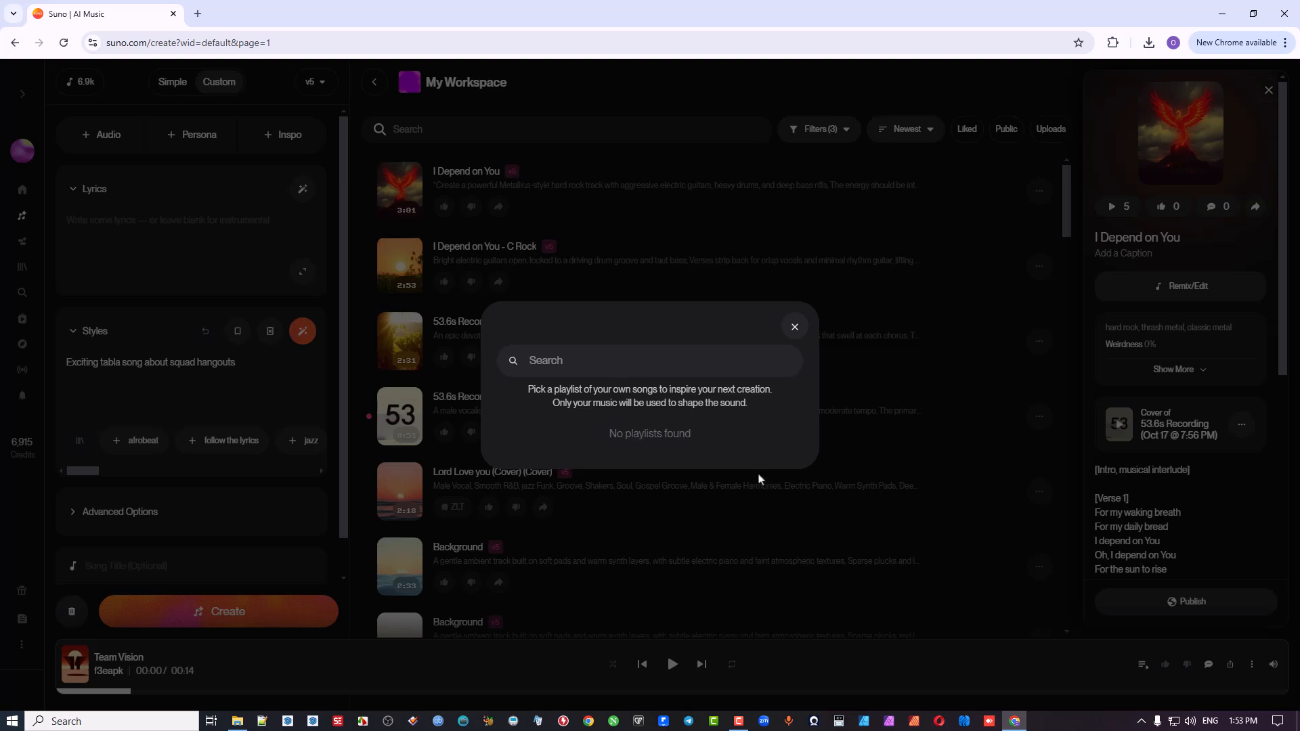
click(795, 327)
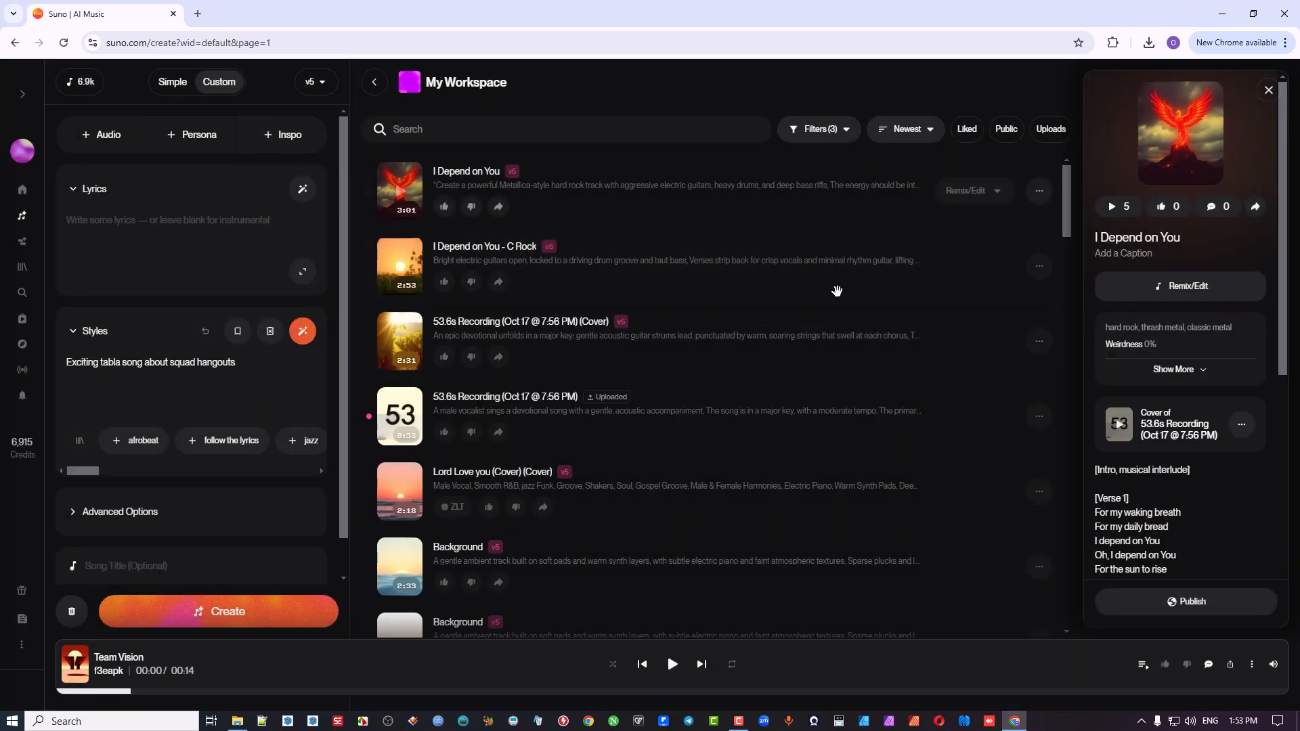
Step: Start the song's lyrics with an [Intro] tag followed by blank space for the next section
click(192, 218)
click(67, 219)
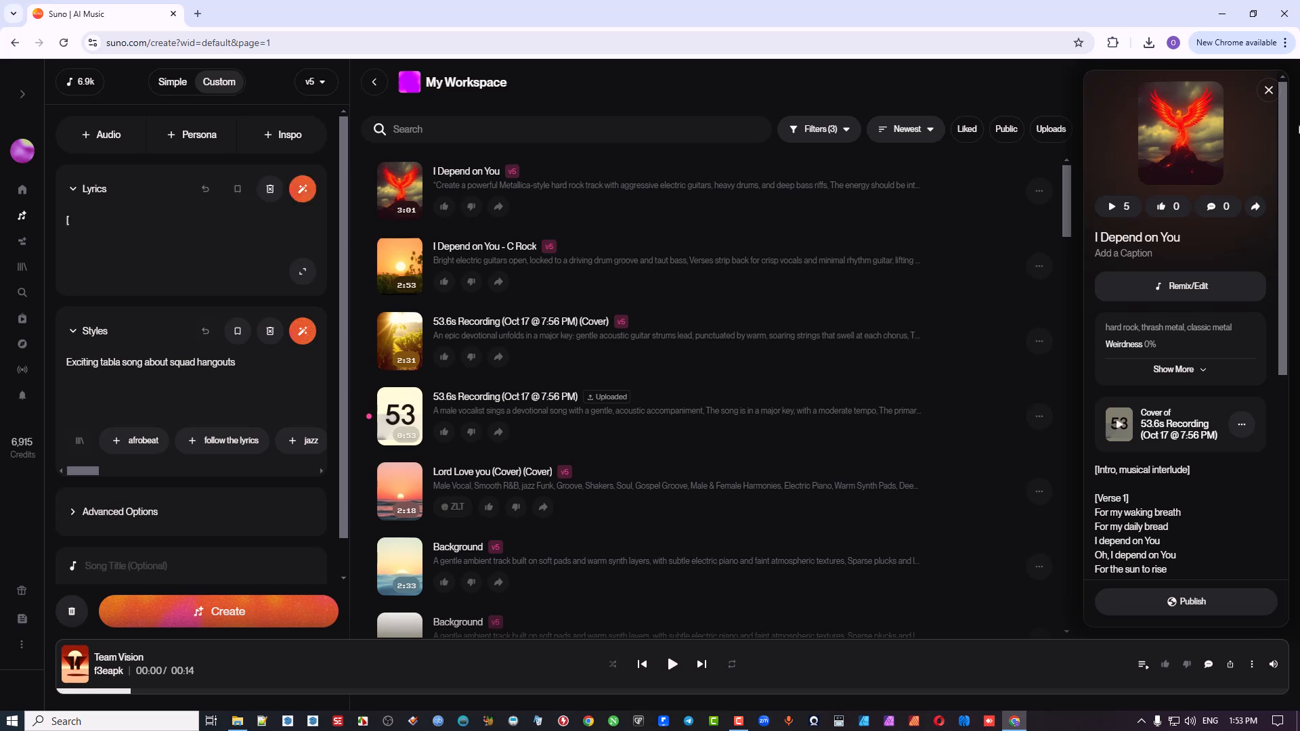
text([Intro])
key(Return)
key(Return)
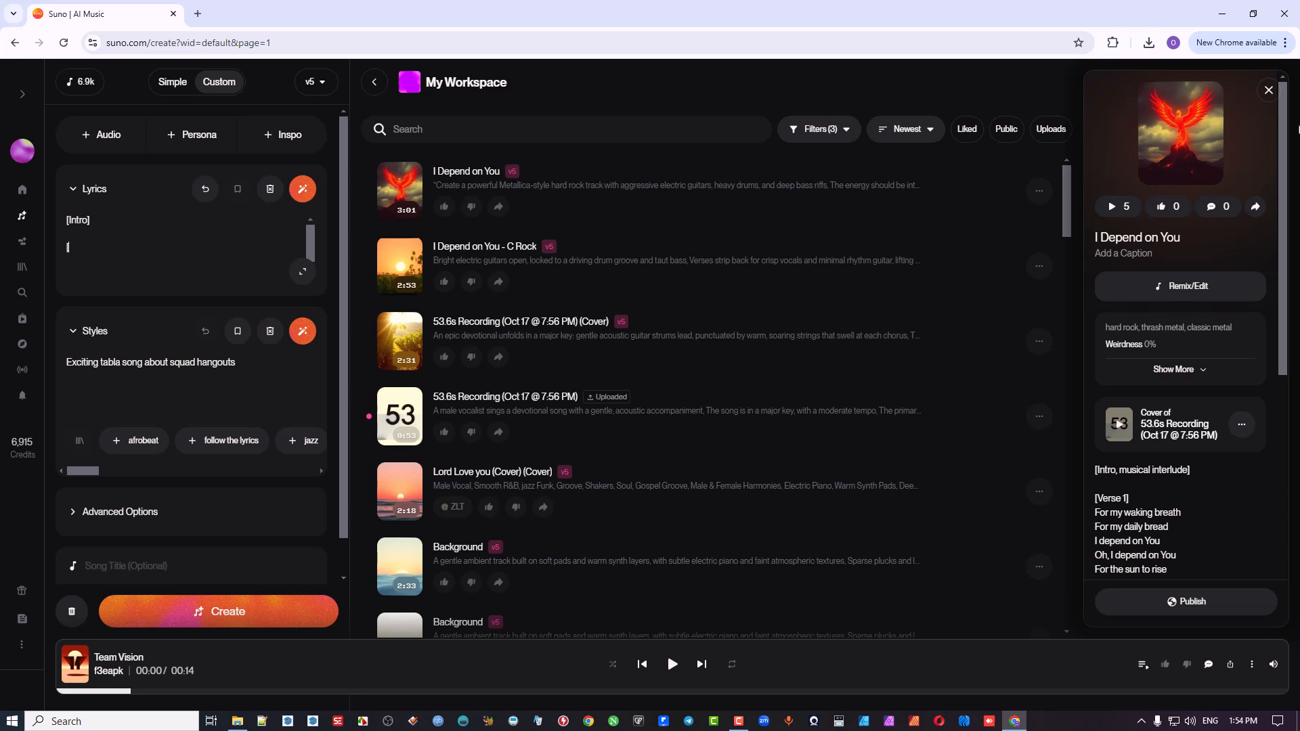
Step: Add [verse], [chorus] and [bridge] section tags below the [Intro] tag in the lyrics
text([verse)
key(Return)
text([chorus)
key(Return)
text([bridge])
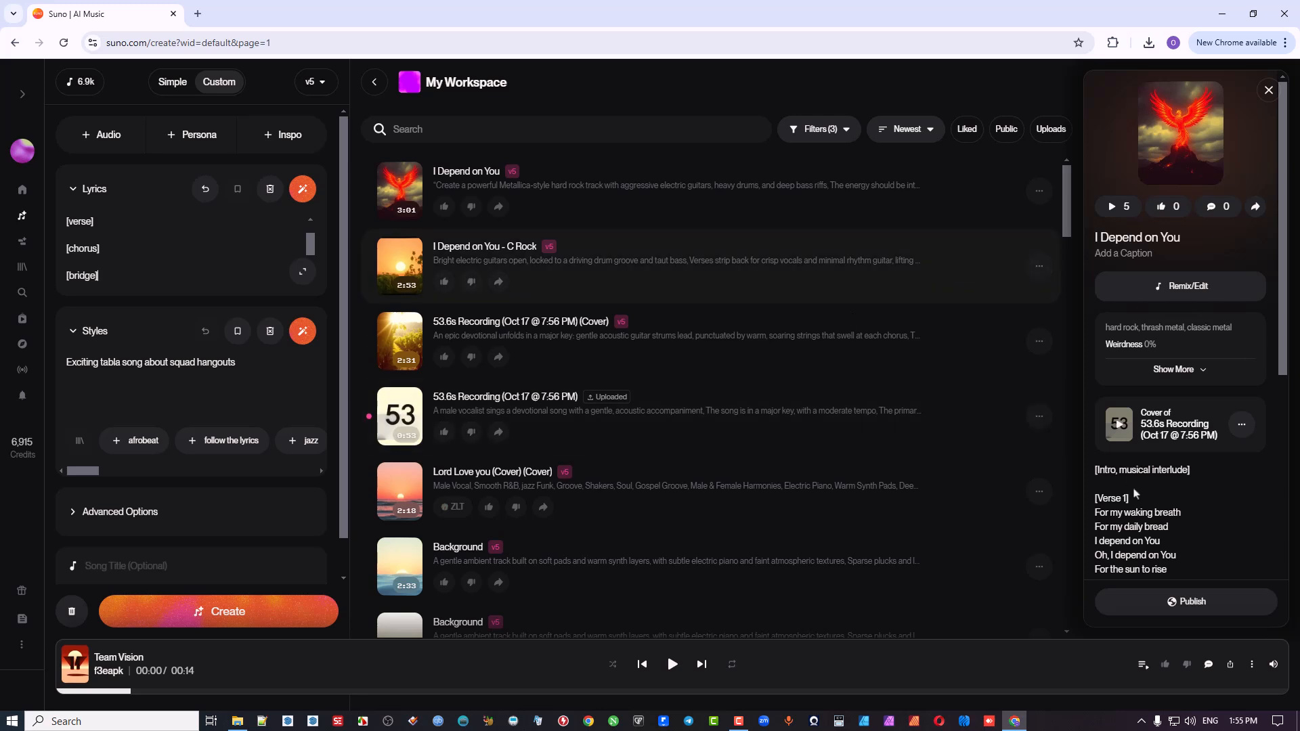
Step: Add [pre-chorus] and [outro] tags after [bridge], expanding the lyrics editor to show all sections
scroll(1184, 493, down, 3)
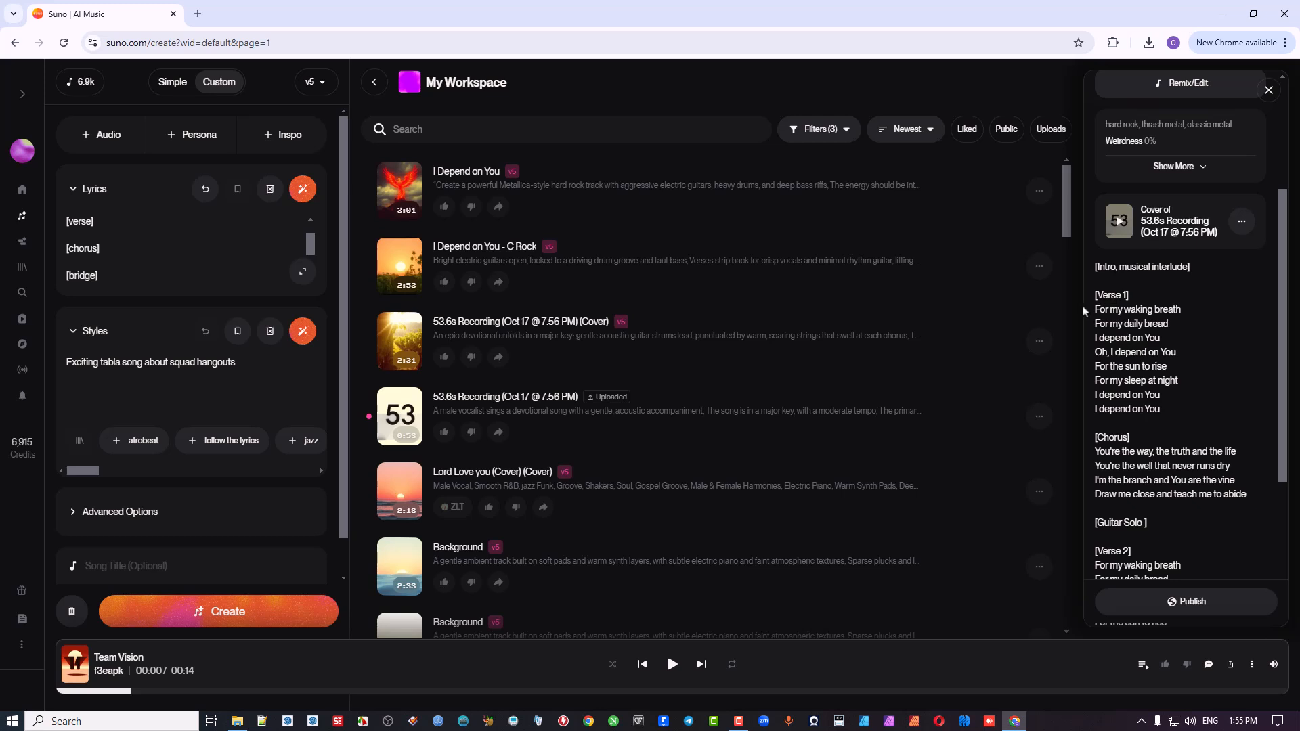
click(136, 275)
scroll(135, 255, down, 2)
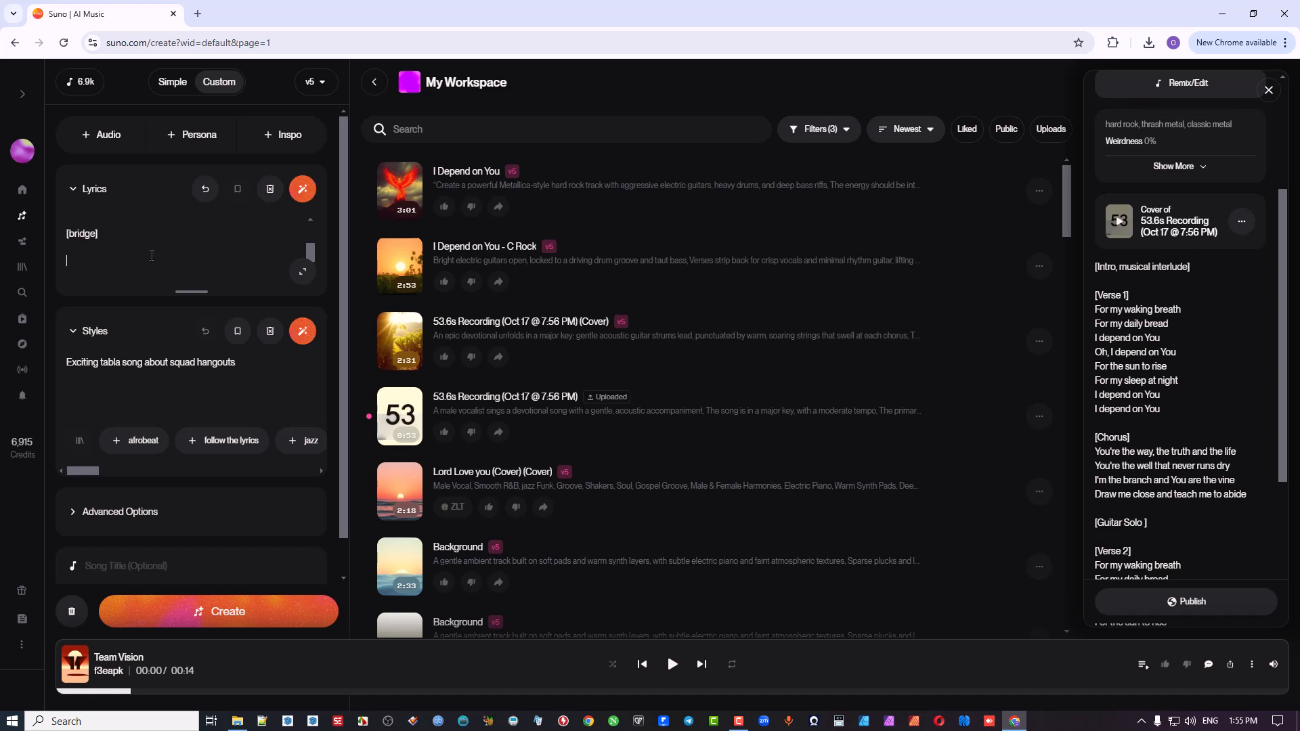
text([pre-chorus)
click(302, 272)
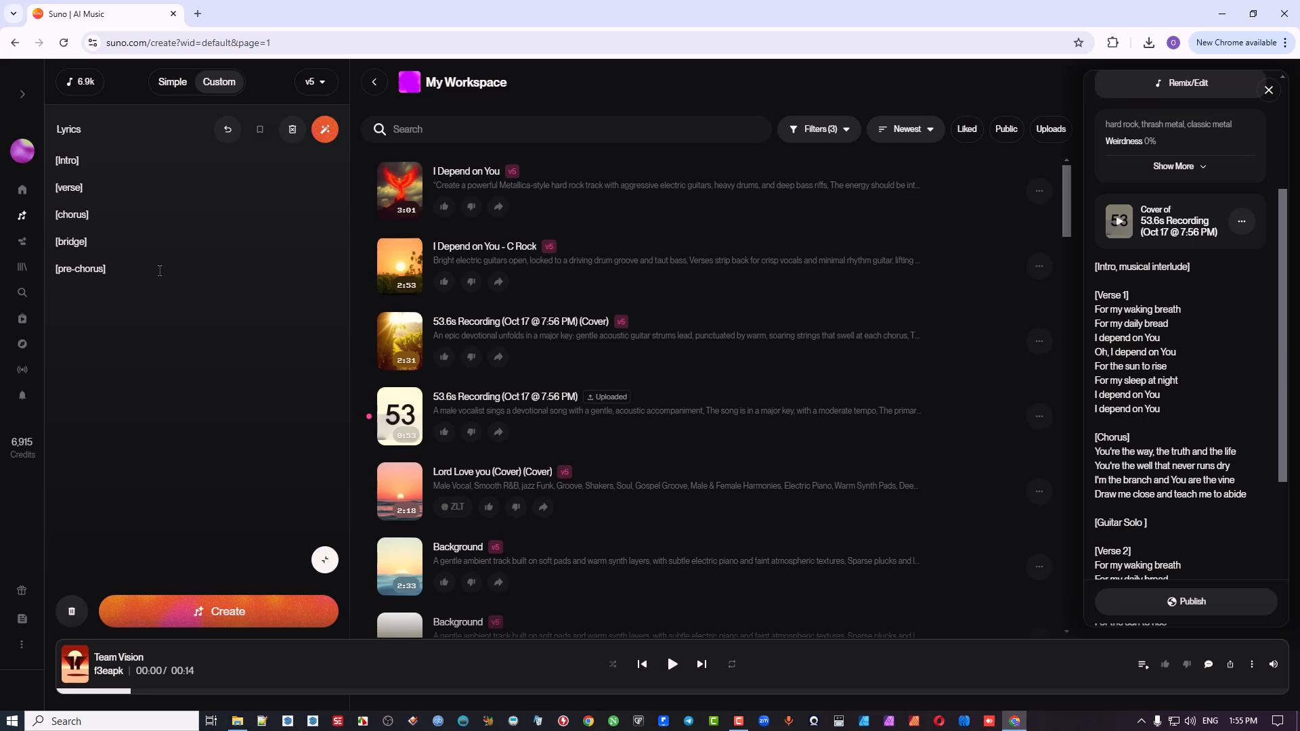
text([outro)
Step: Try the vocal line "Oooh Aaahhh" beneath the [Intro] tag and remove it
key(Return)
key(Return)
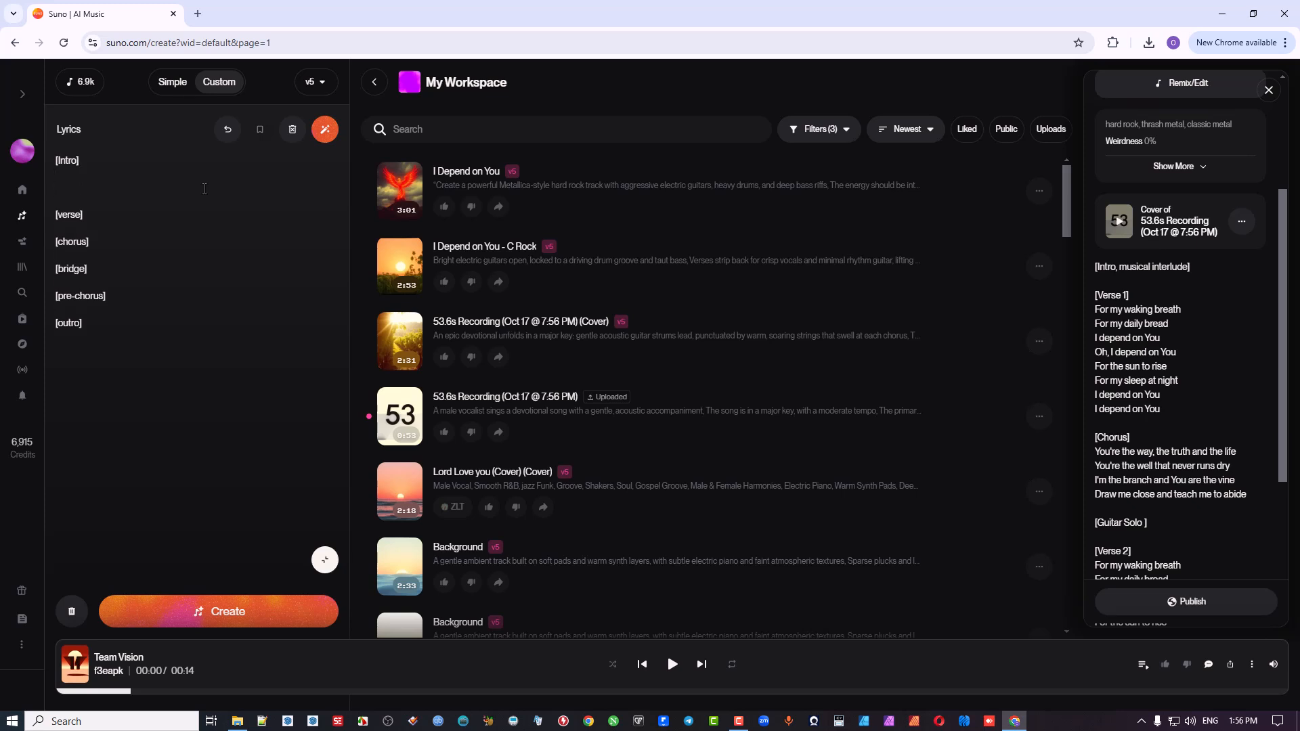
text(Oooh Aaahhh)
drag(117, 191, 49, 196)
key(BackSpace)
Step: Extend the intro tag to read "[Intro, Music Interlude, Warm Fender Rhodes piano chords]"
text(, Music Interlude,)
text(Warm Fender Rgh)
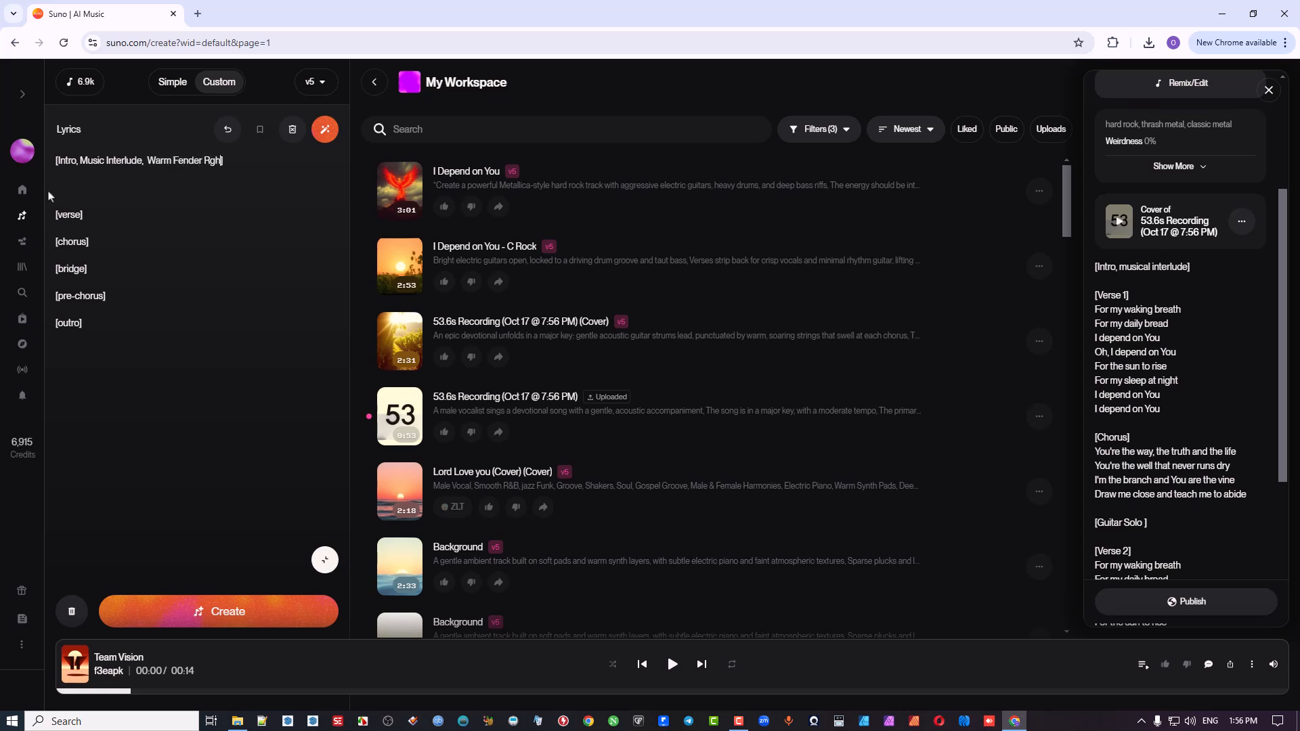
key(BackSpace)
key(BackSpace)
text(hodes piano chords)
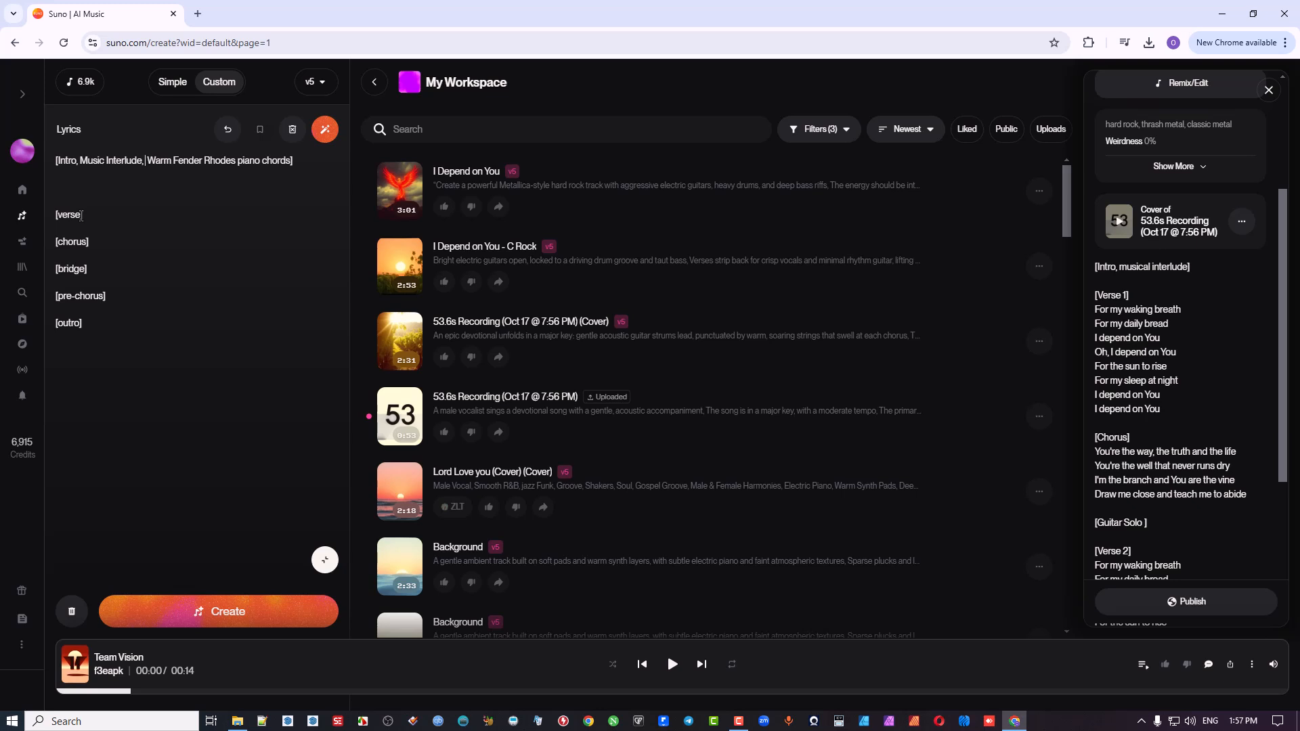
Step: Change the verse tag to "[verse, male accapella]" and write "You are my world" and "I know you there" beneath it
text(, male accapella)
key(Return)
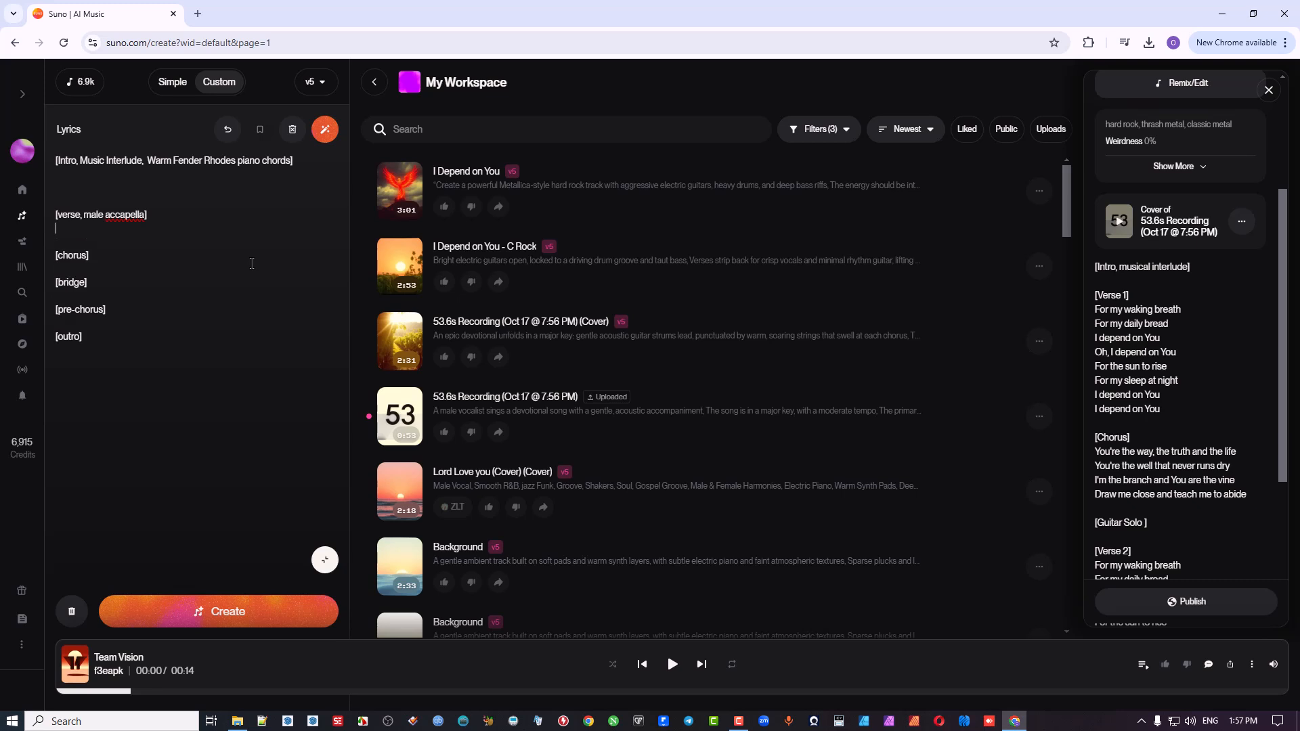
text(You are)
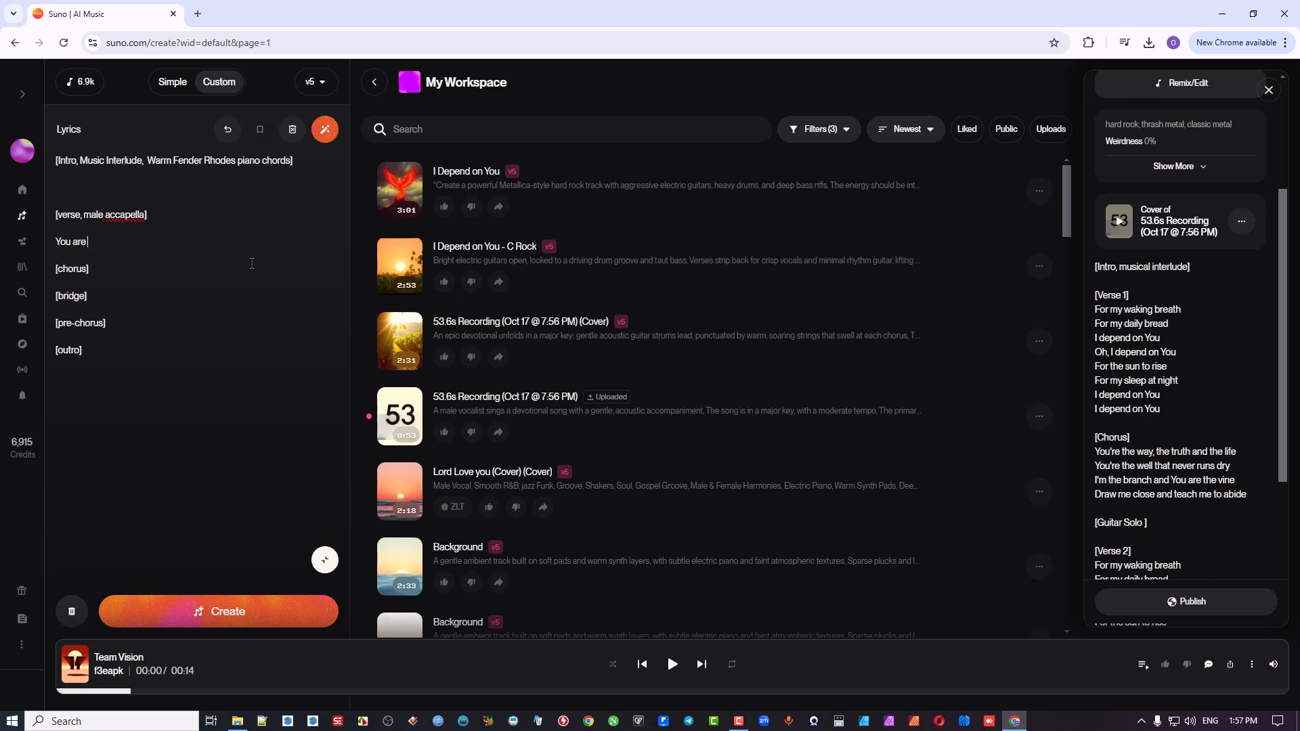
text( my world)
key(Return)
text(I know)
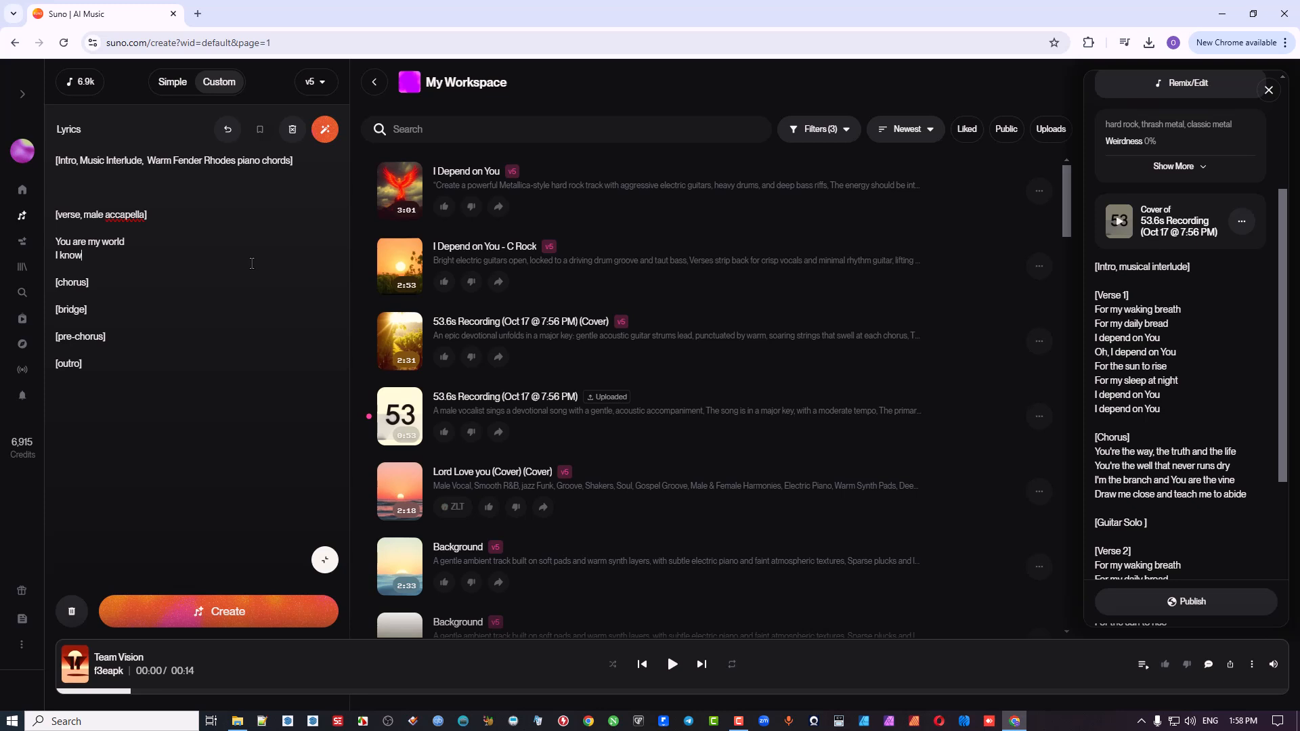
text( you there)
Step: Insert a second verse tag reading "[verse, Female falseto]" between the chorus and the bridge
click(114, 284)
key(Return)
key(Return)
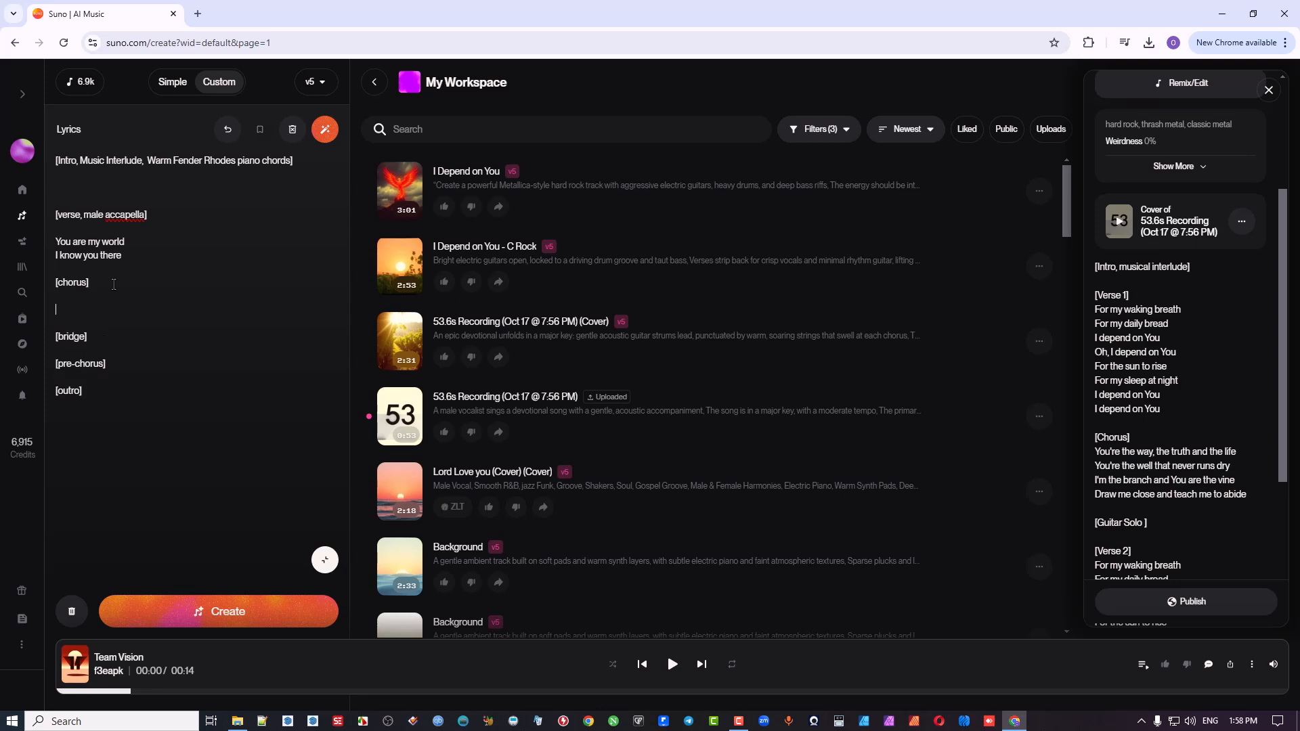
text([verse)
text(, )
text(Female )
text(falset)
text(to)
Step: Change the outro tag to "[outro, fade music]" and add "sudden" before "accapella" in the first verse tag
text(, fade m)
text(usic)
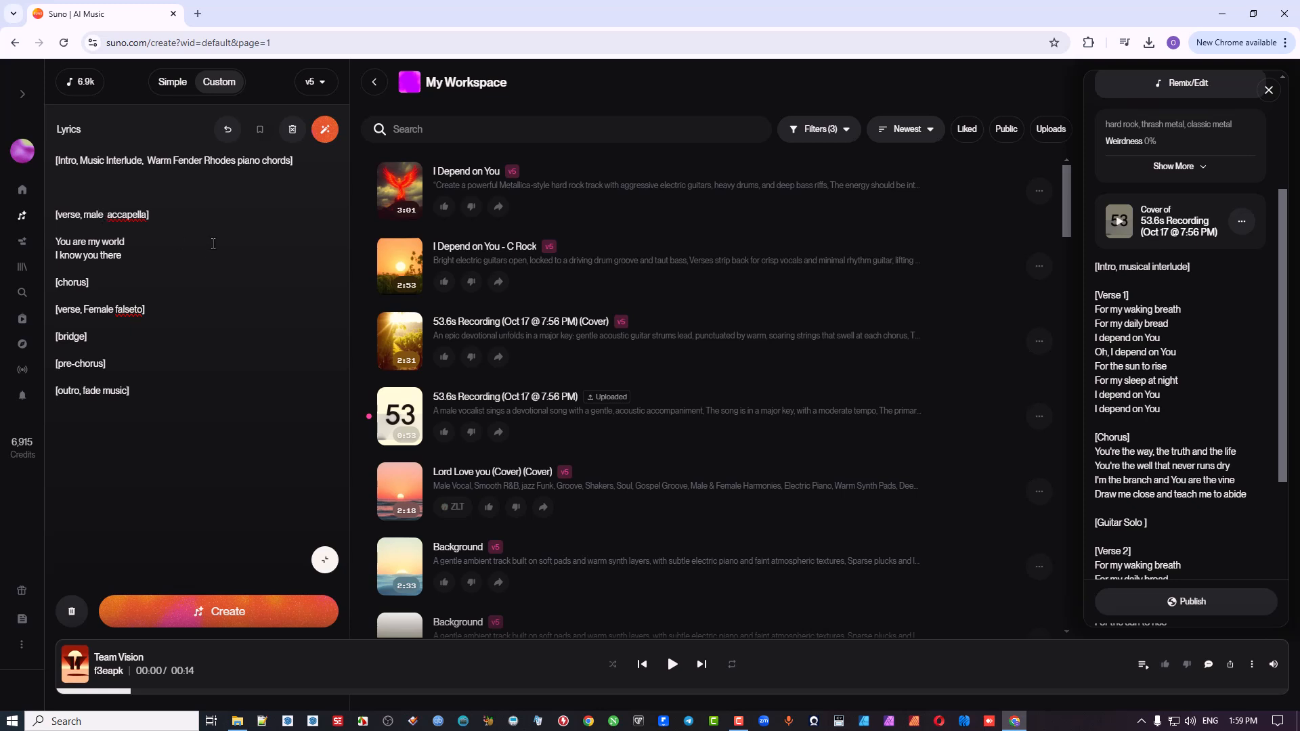
text(sudden)
Step: Remove the vocal descriptions from both verse tags, leaving each as plain [verse]
drag(179, 215, 81, 213)
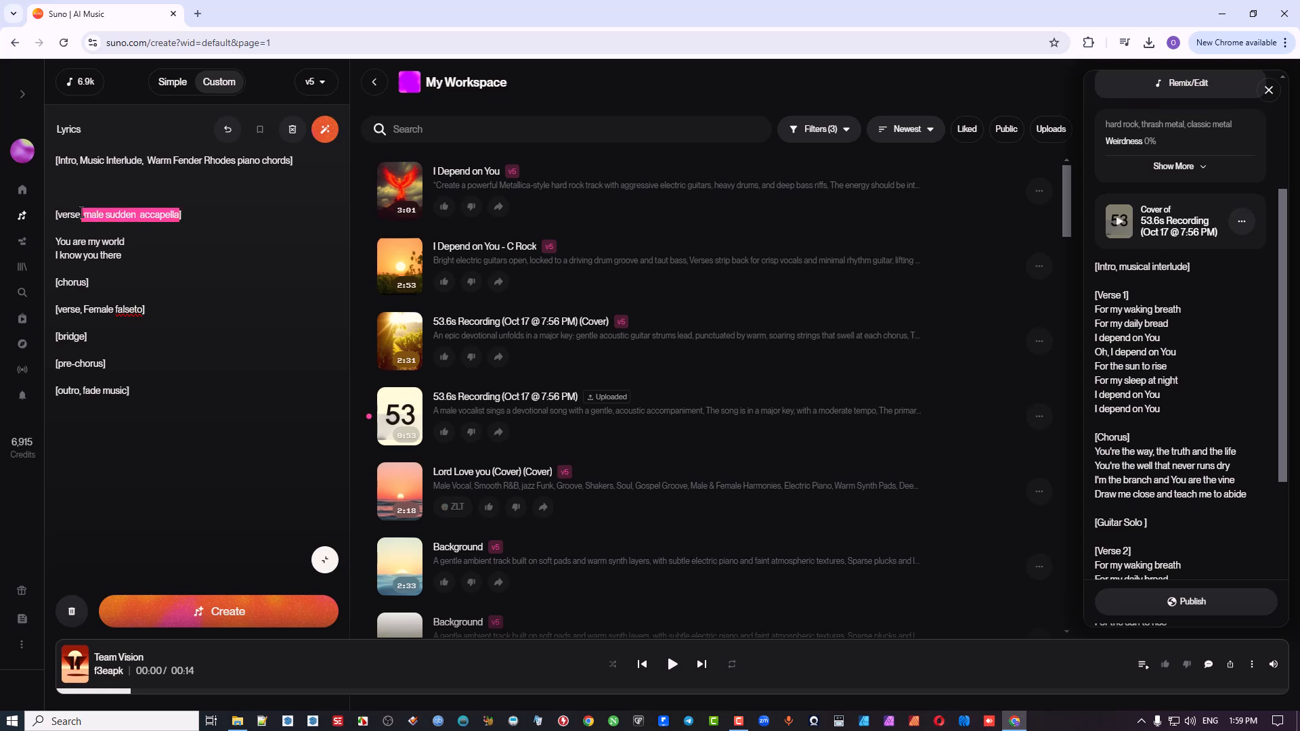
key(BackSpace)
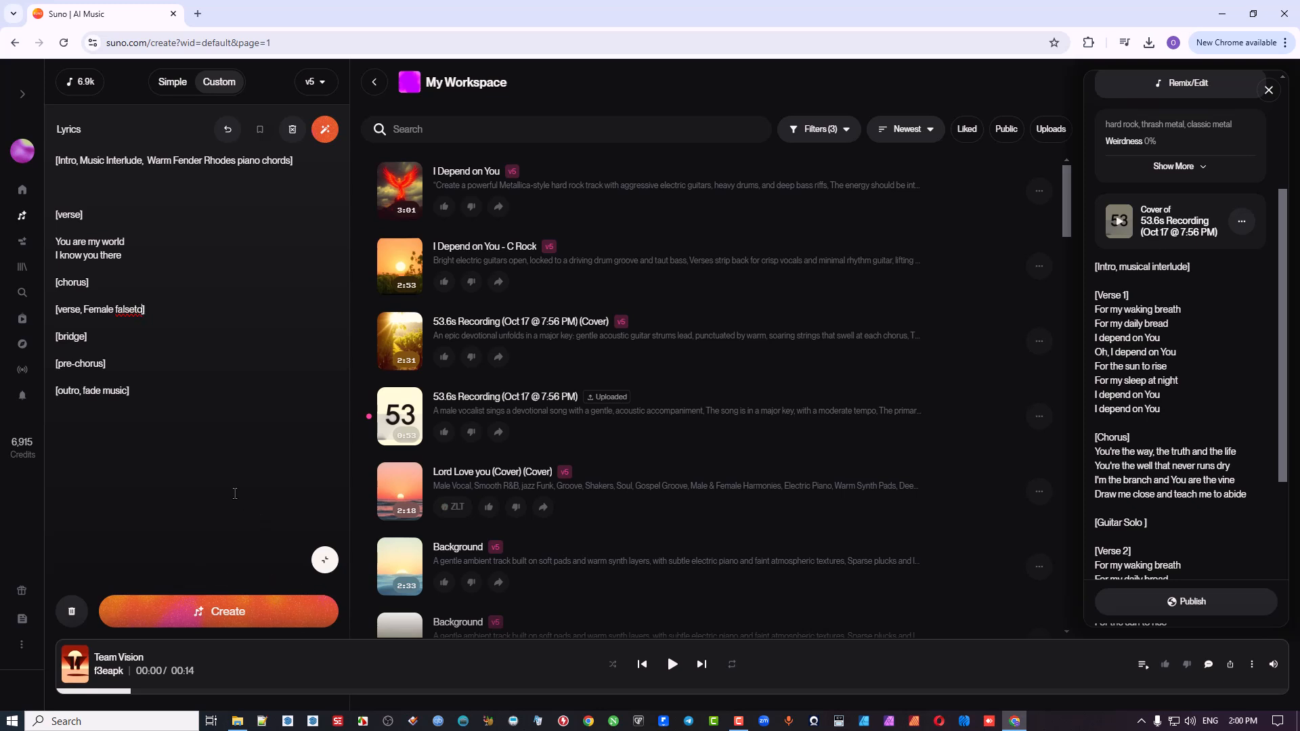
key(BackSpace)
key(BackSpace)
key(BackSpace)
key(BackSpace)
key(BackSpace)
key(BackSpace)
key(BackSpace)
key(BackSpace)
key(BackSpace)
key(BackSpace)
key(BackSpace)
key(BackSpace)
key(BackSpace)
key(BackSpace)
key(BackSpace)
key(BackSpace)
Step: Extend the first verse with the lines "You are my freind" and "Always here to the end"
drag(122, 256, 54, 248)
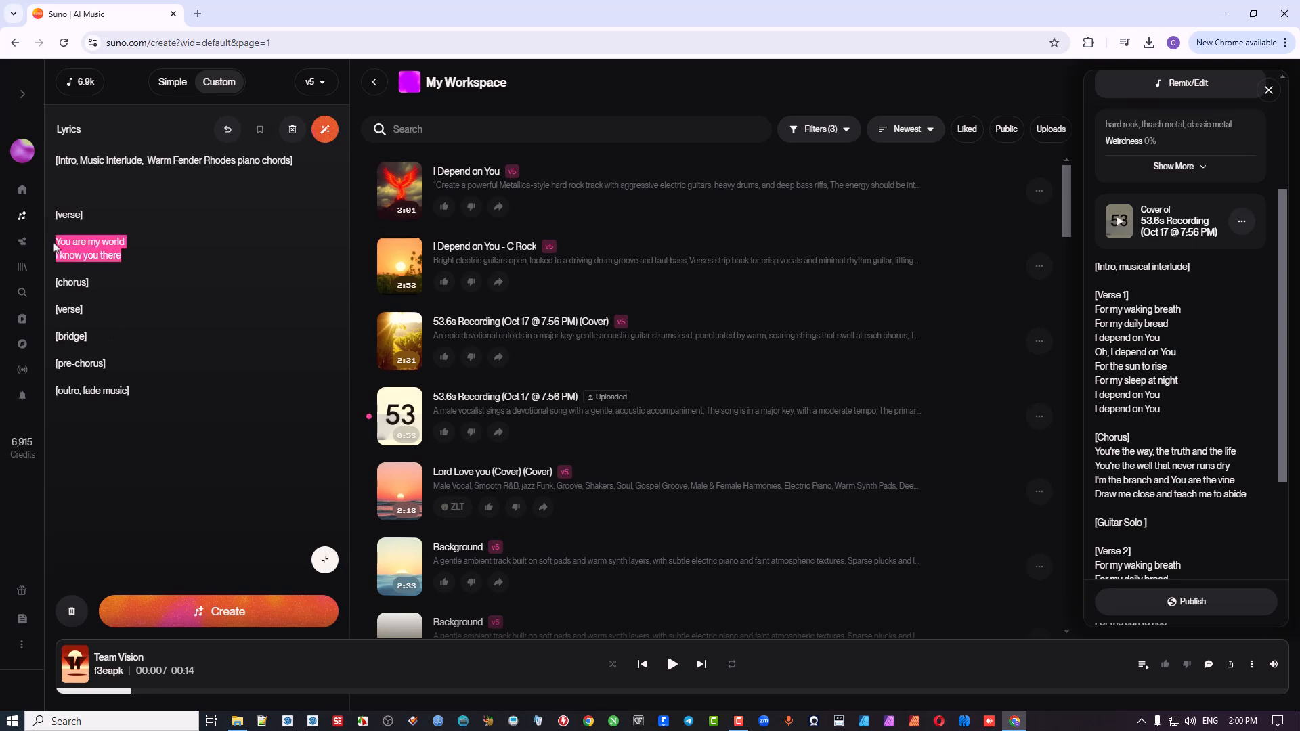
click(54, 248)
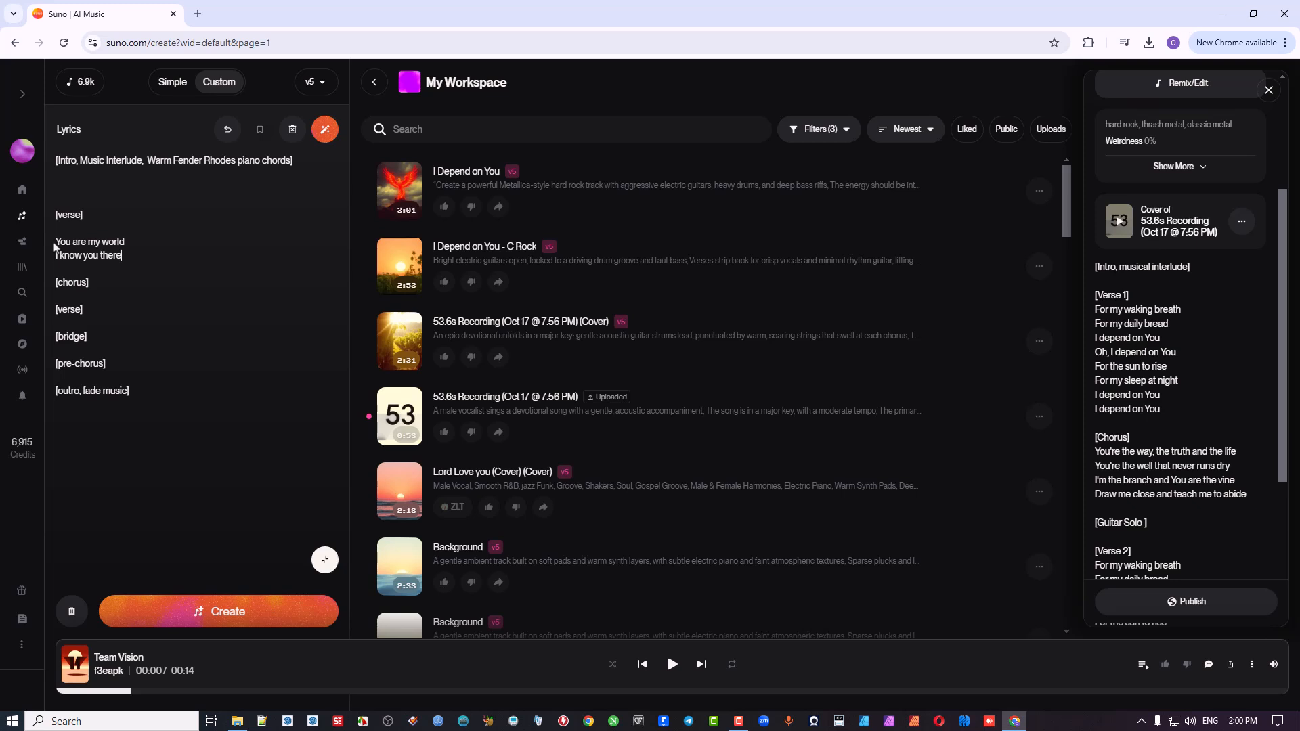
key(Return)
text(Yo)
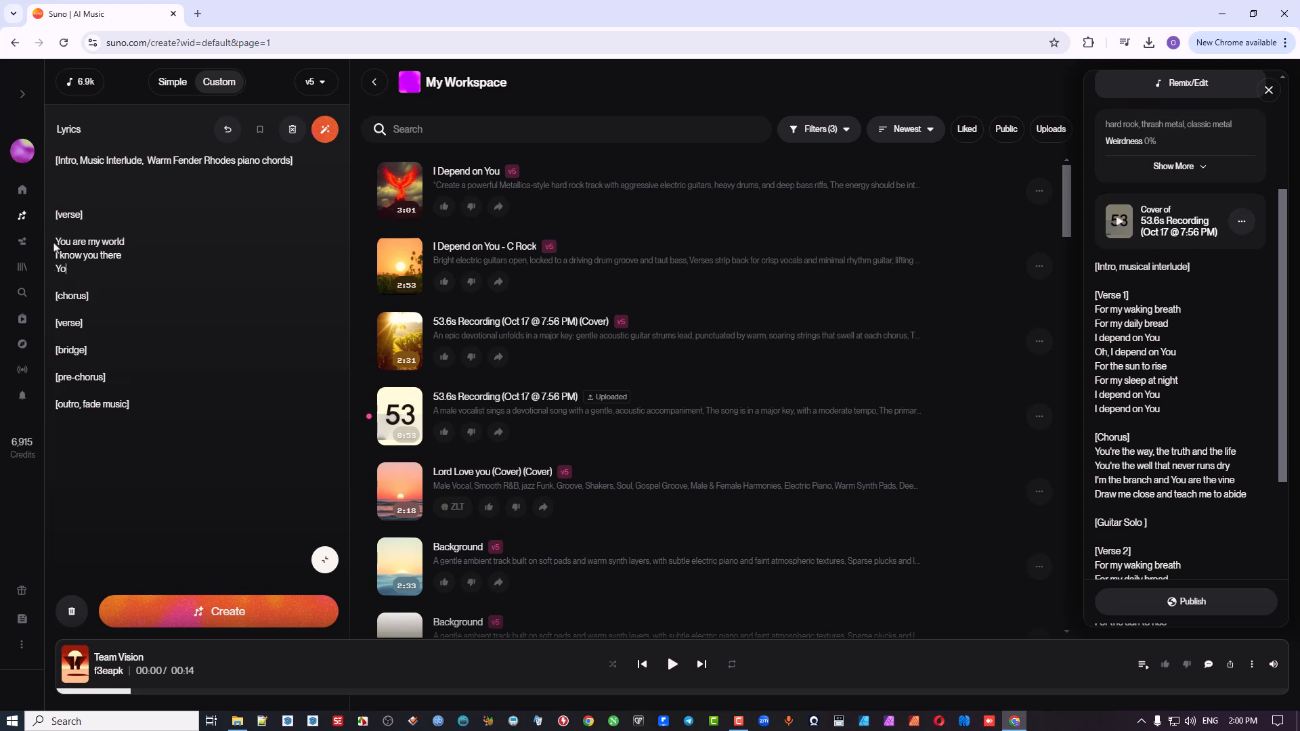
text(u are my freind)
key(Return)
text(A)
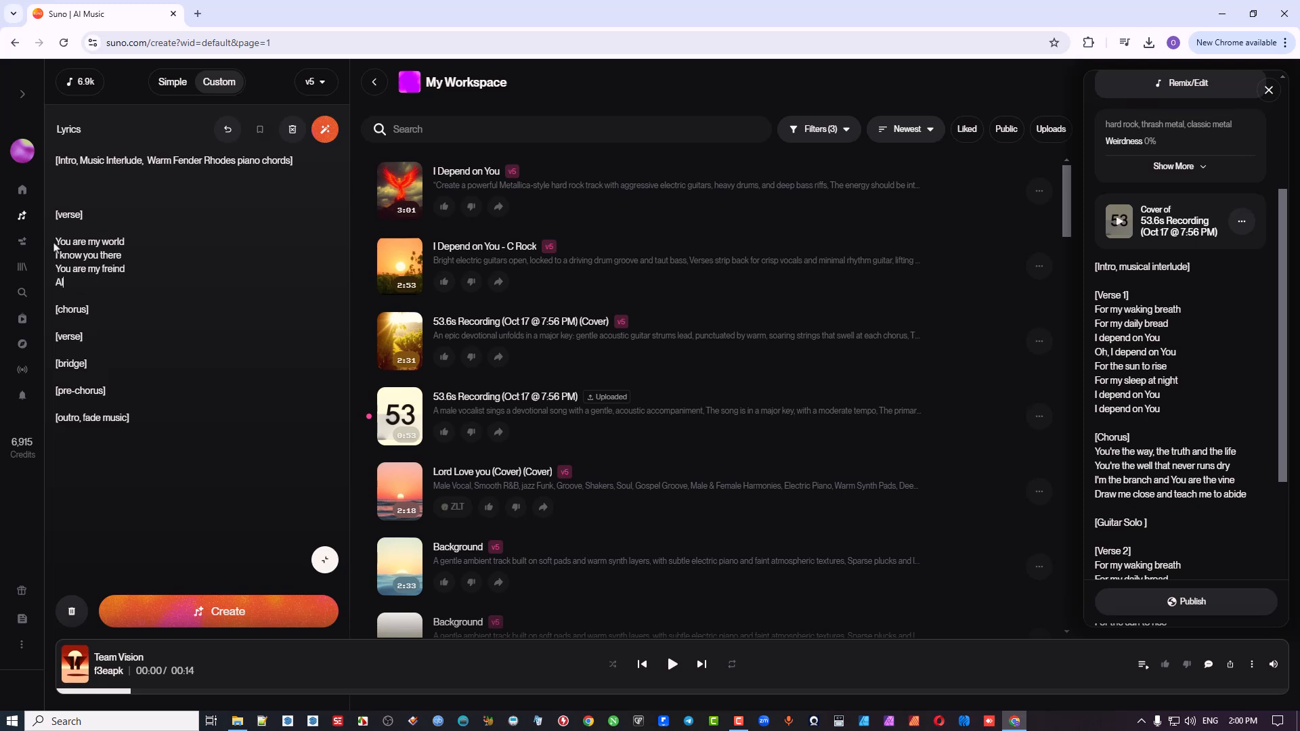
text(lways here to the end)
Step: Correct the misspelled "freind" in the first verse to "friend" using the spelling suggestion
key(shift+Left)
key(shift+Left)
key(shift+Left)
key(shift+Left)
key(shift+Left)
key(shift+Left)
key(shift+Left)
key(shift+Left)
key(shift+Left)
key(shift+Left)
key(shift+Left)
key(shift+Left)
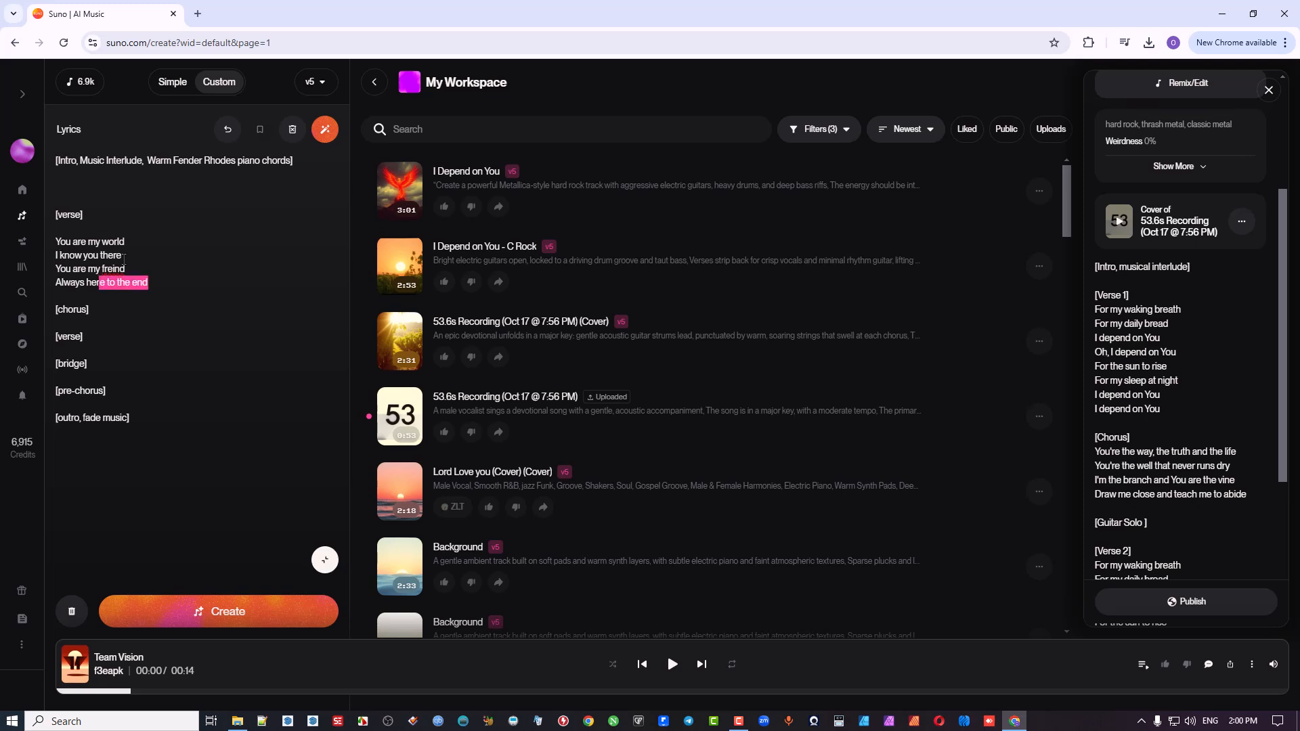
click(113, 270)
right_click(113, 269)
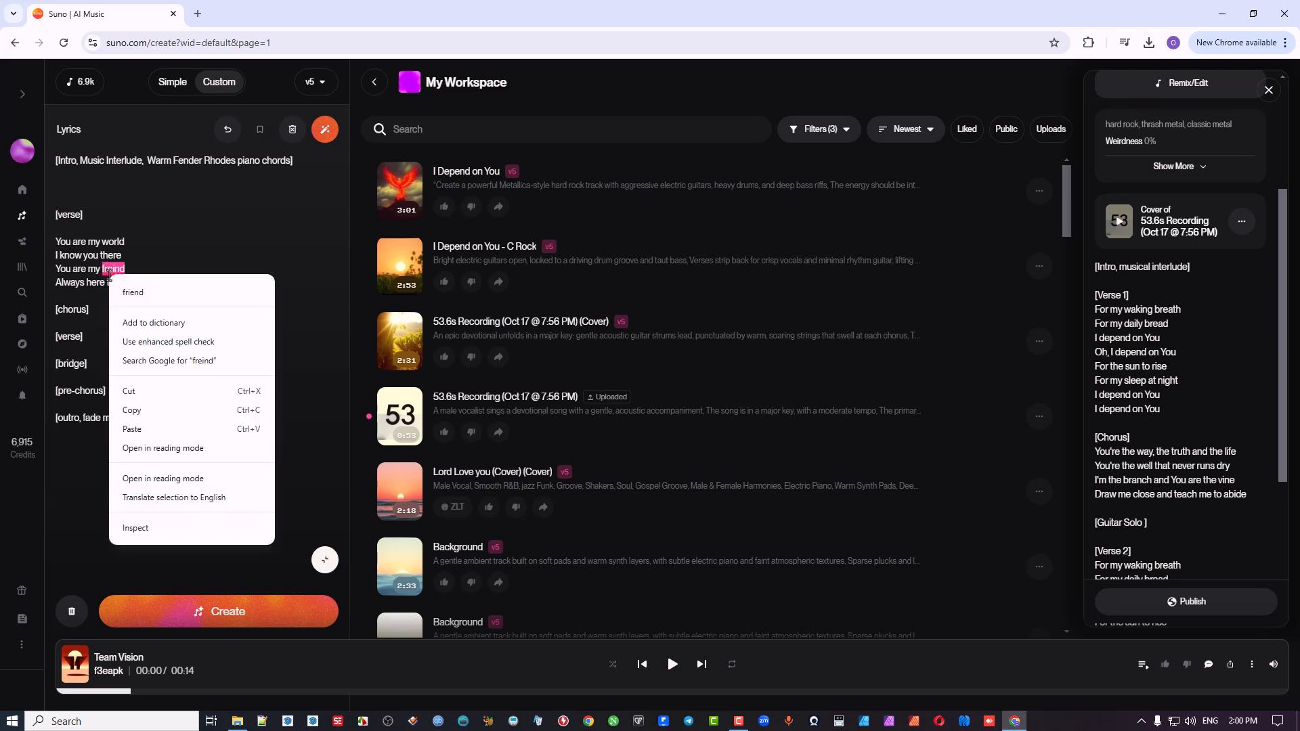
click(134, 293)
Step: Copy the four lines of the first verse and paste them under the second [verse] tag
drag(148, 283, 42, 248)
key(ctrl+c)
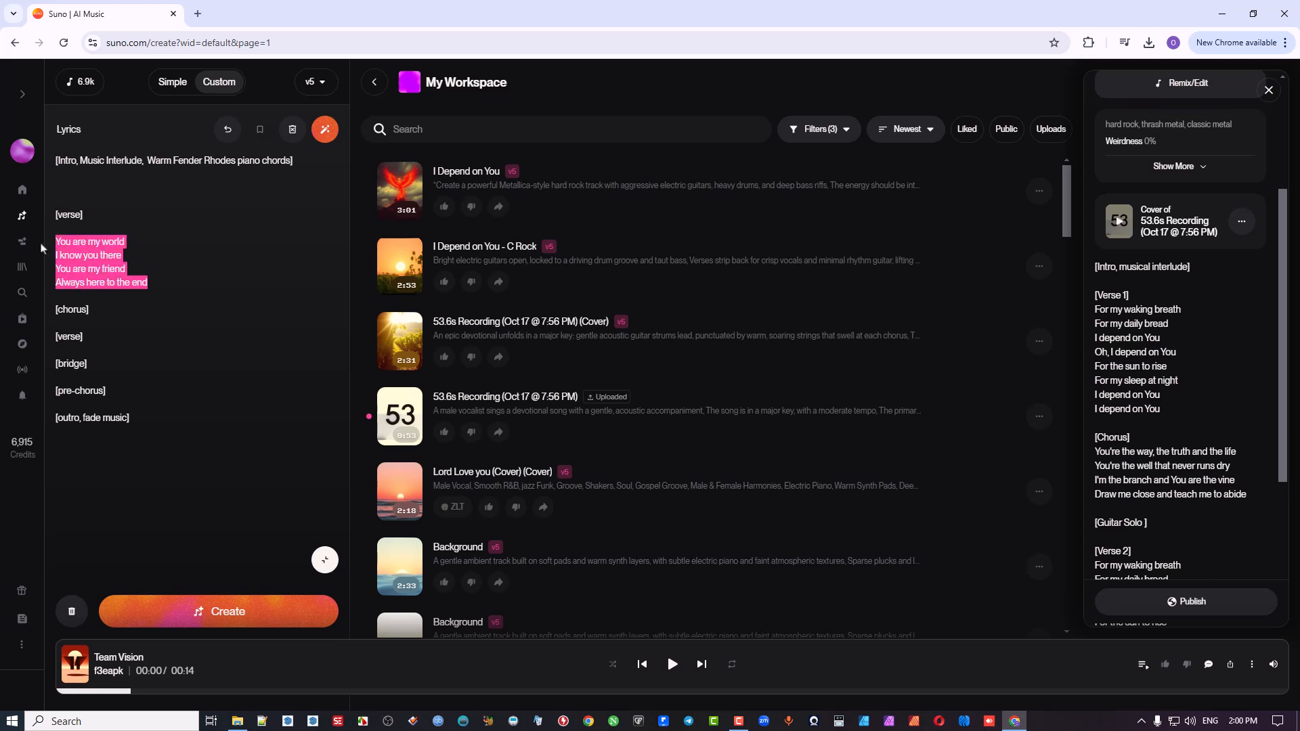
click(107, 342)
key(Return)
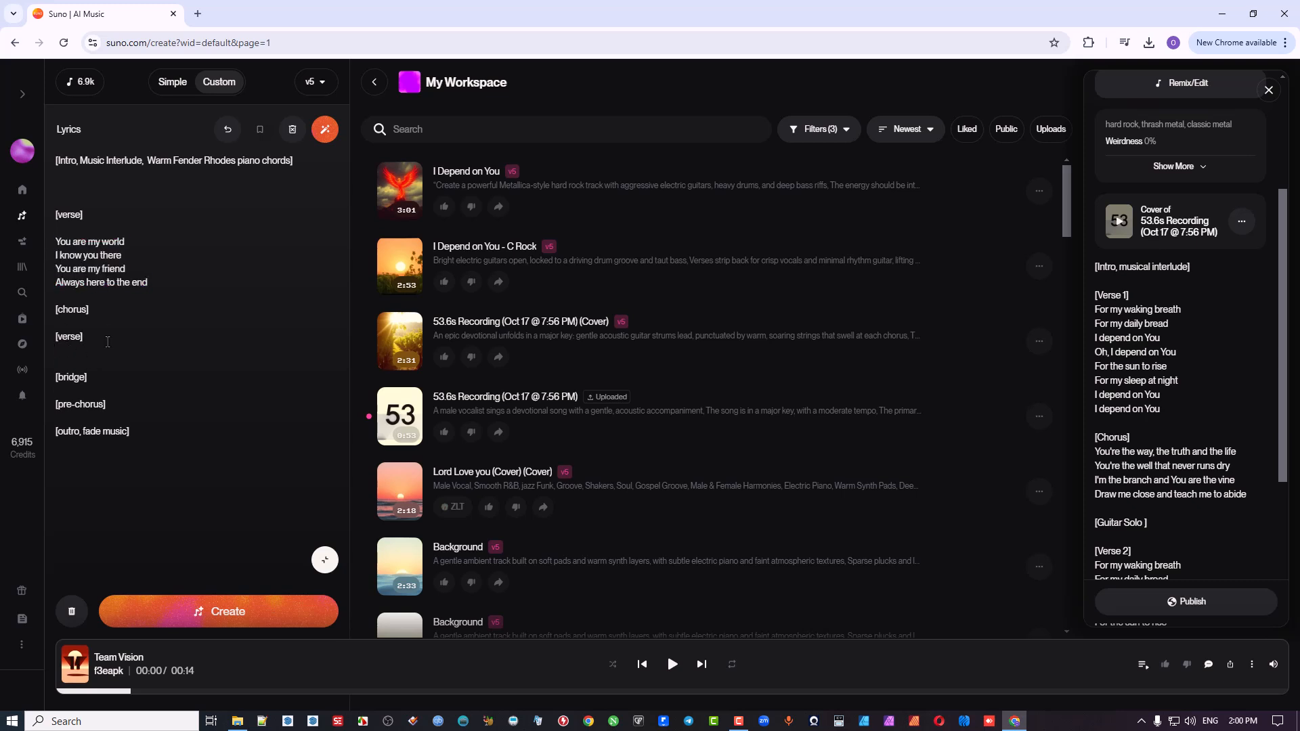
key(ctrl+v)
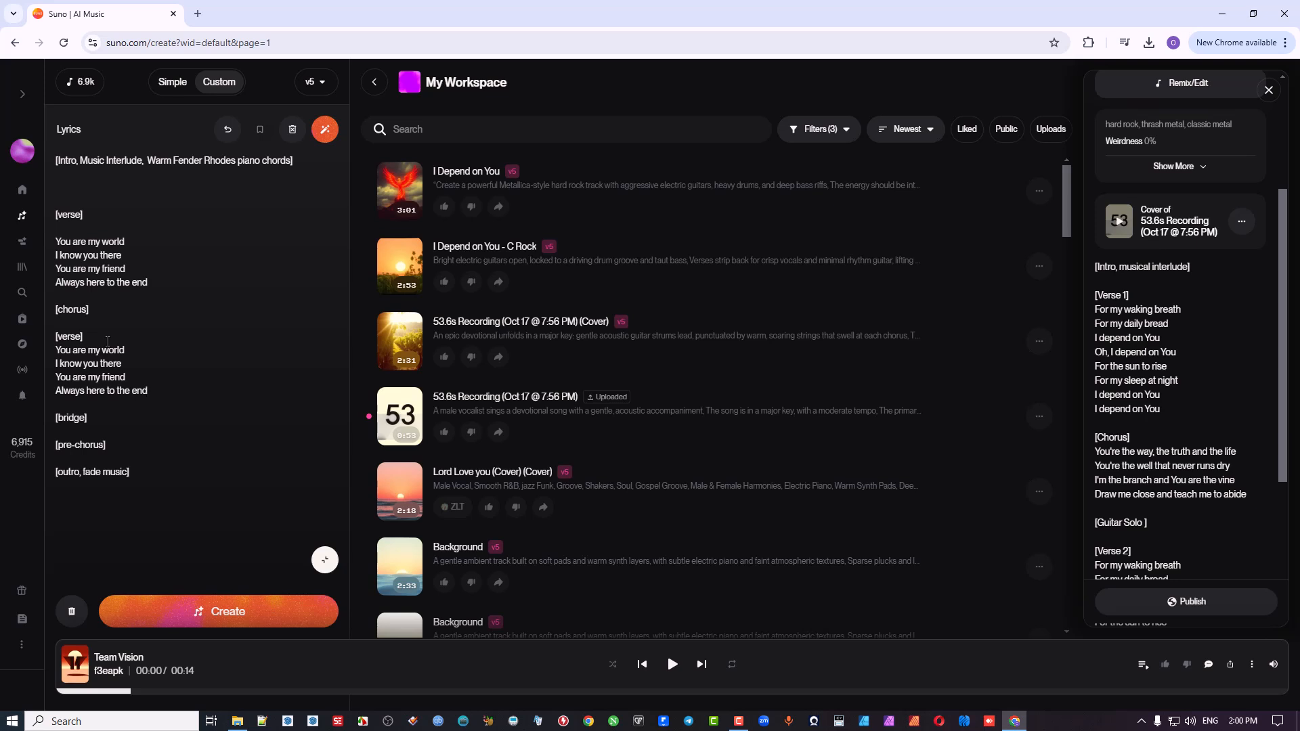
Step: Write the chorus lines "Take it now" and "Take a bow" beneath the [chorus] tag
click(115, 310)
key(Return)
key(Return)
text(Tk)
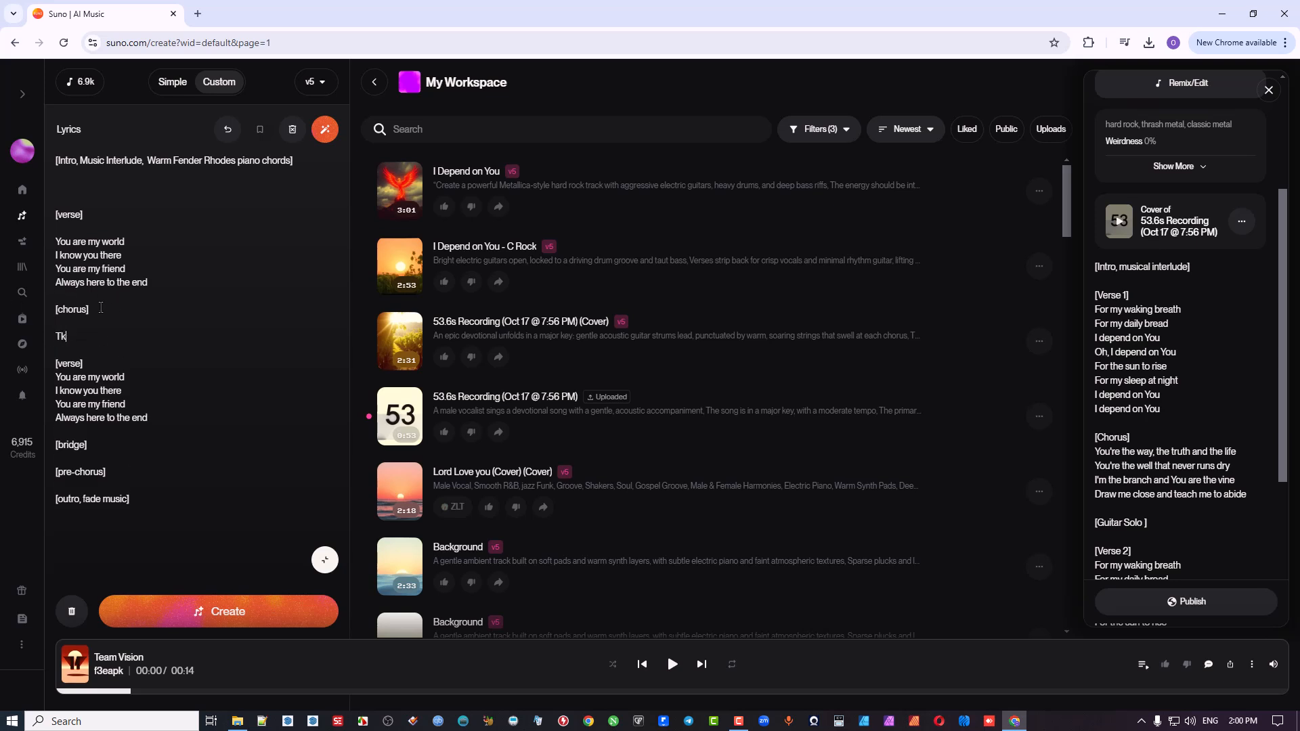
text(e)
key(BackSpace)
key(BackSpace)
text(ake it now)
key(Return)
text(Ta)
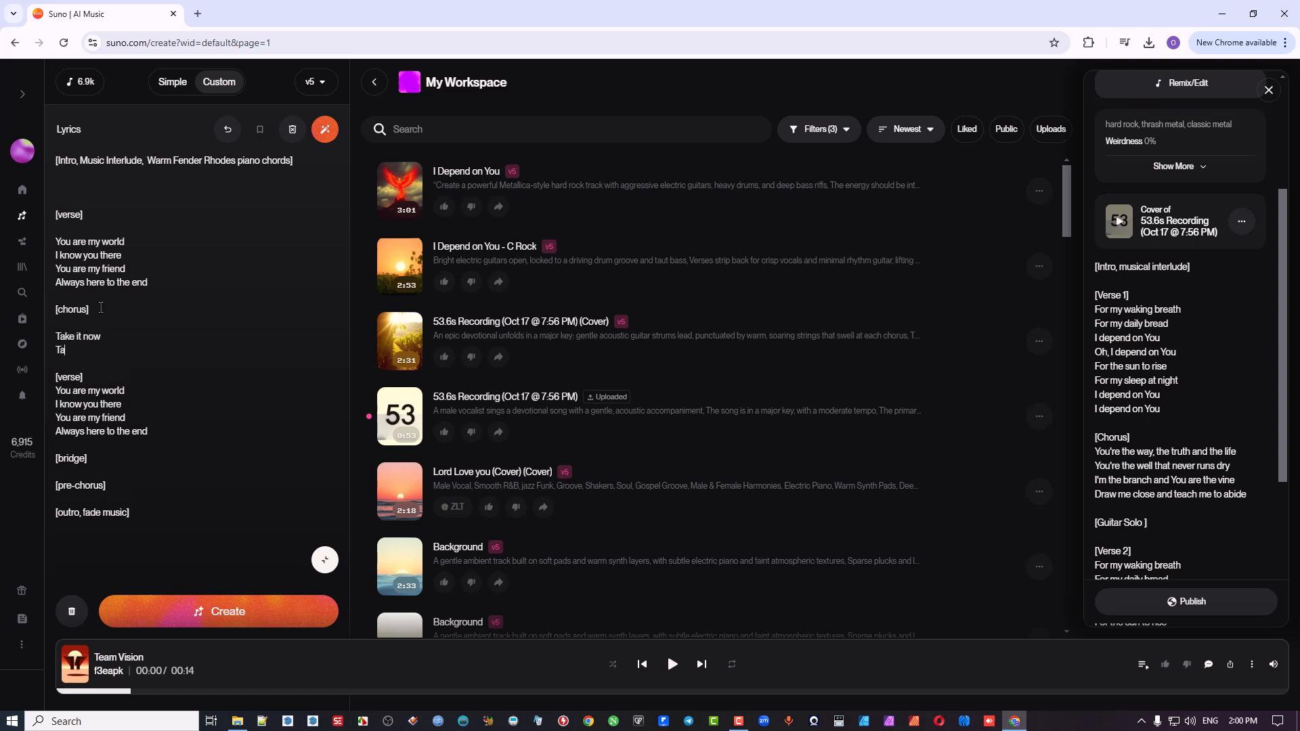
text(ke a bow)
Step: Add the echo line "(Take it now)" after both "Take it now" and "Take a bow" in the chorus
key(shift+Home)
key(ctrl+c)
key(End)
key(Return)
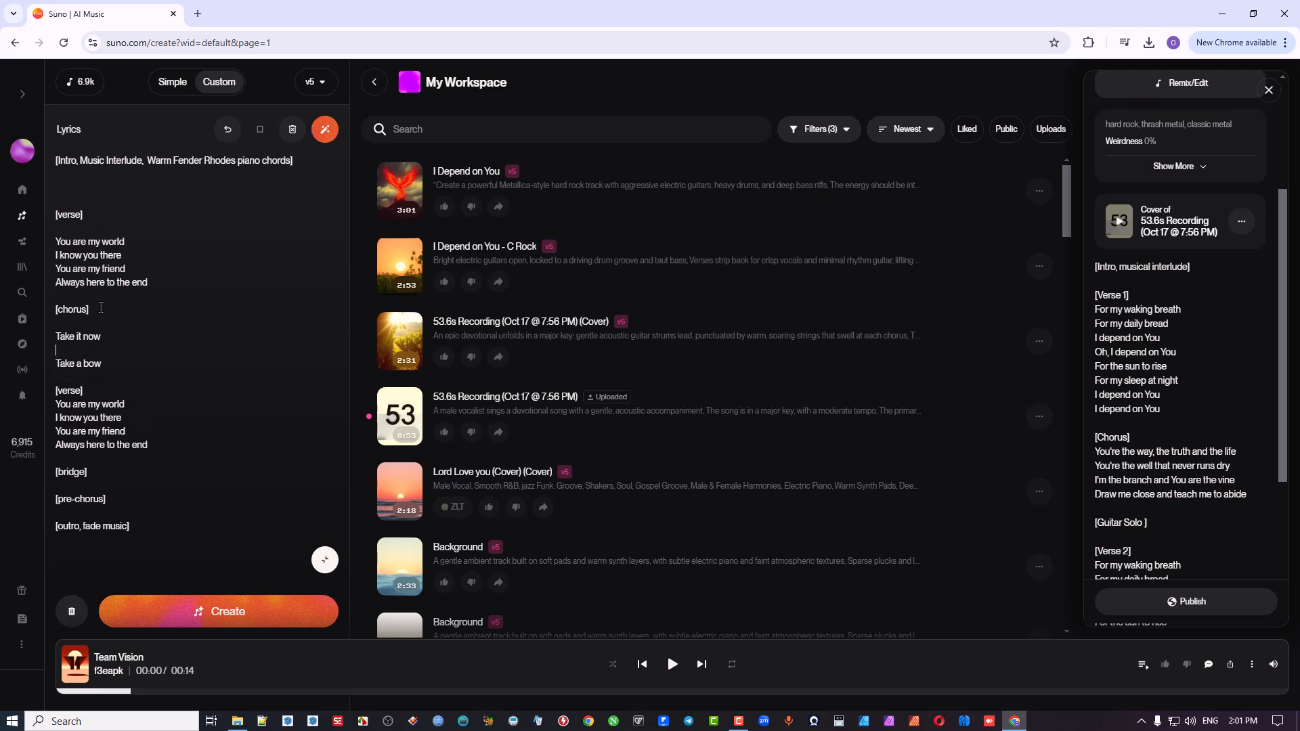
text(9)
key(ctrl+v)
key(shift+Home)
key(ctrl+c)
key(End)
key(Return)
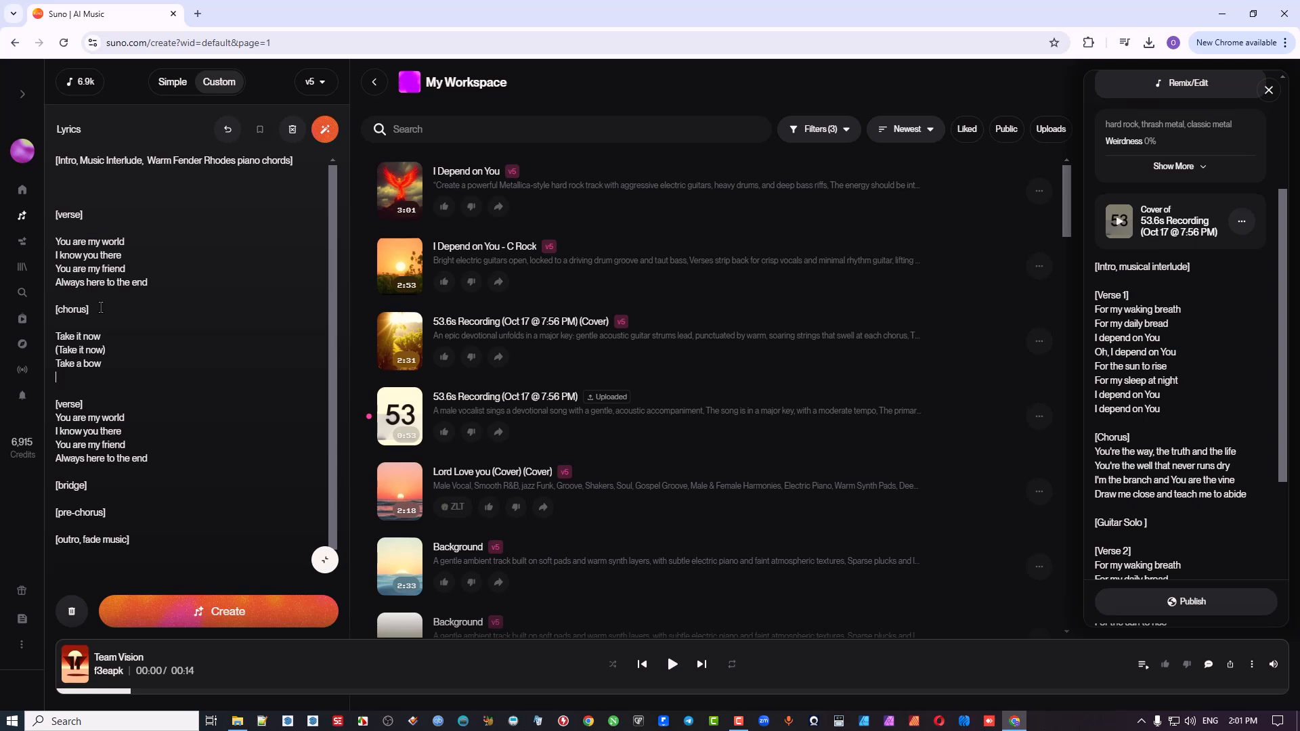
key(ctrl+v)
click(85, 324)
key(BackSpace)
key(Return)
click(111, 335)
Step: Delete the [bridge] and [pre-chorus] tags between the second verse and the outro tag
scroll(67, 433, down, 1)
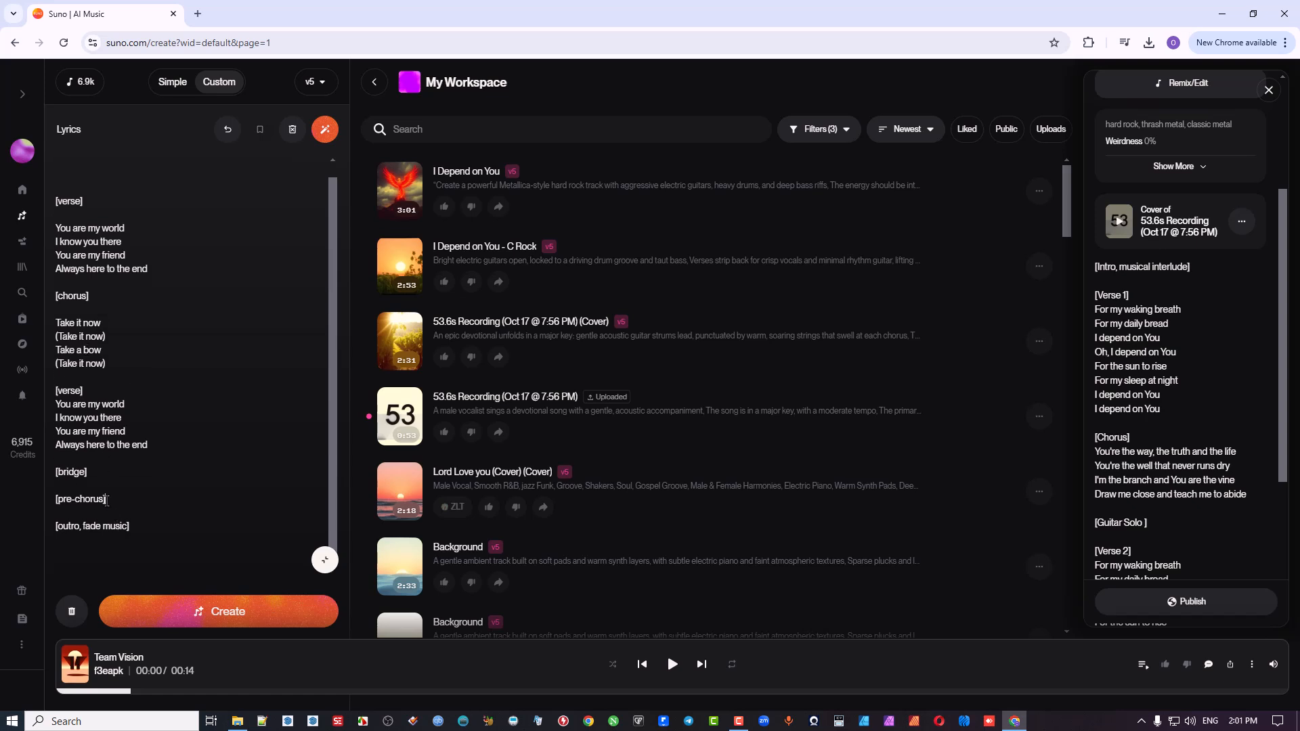
drag(107, 502, 27, 457)
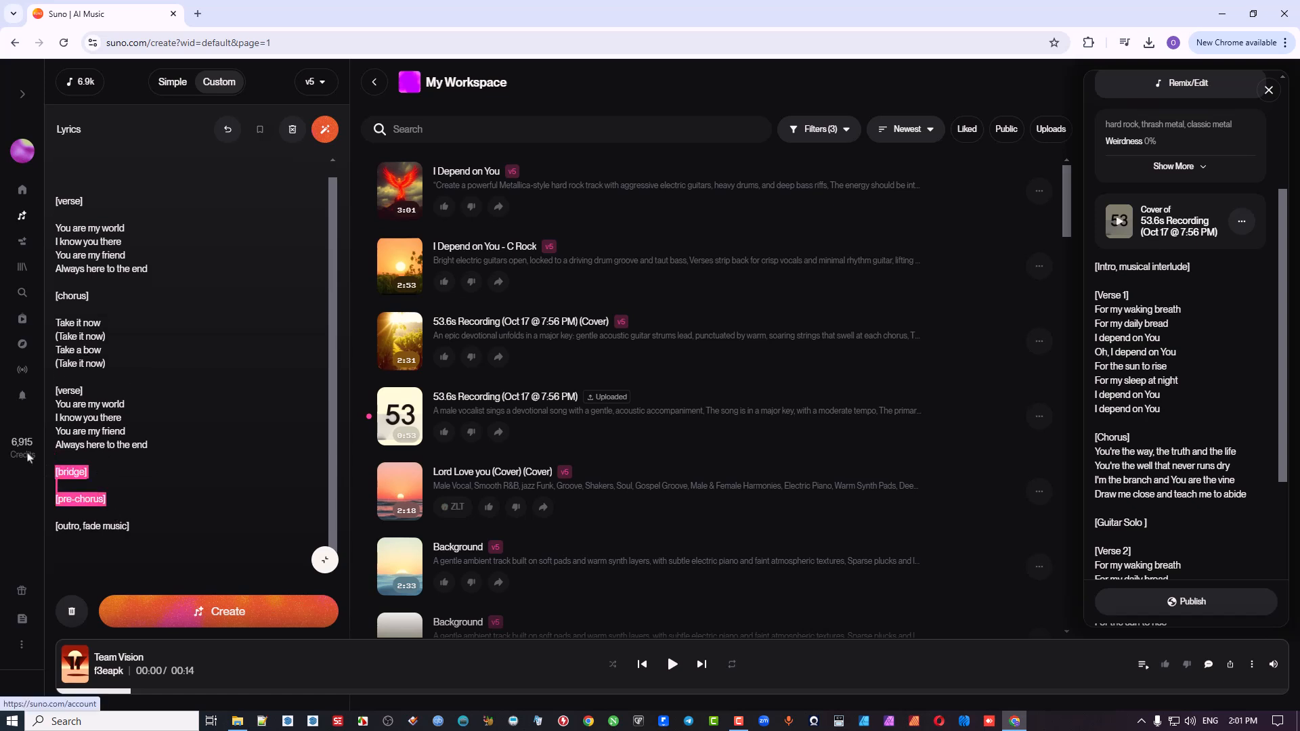
key(BackSpace)
key(BackSpace)
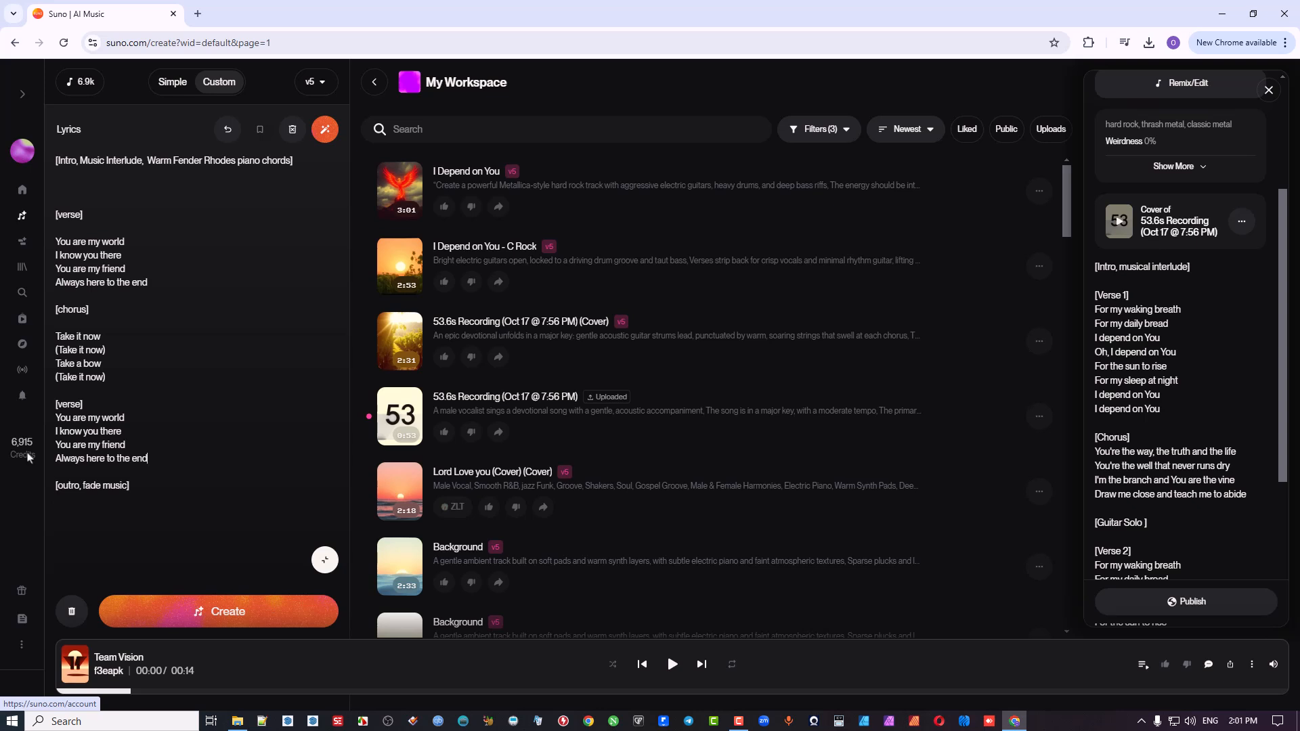
Step: Extend the outro tag to "[outro, fade music, with guitar warm jazz feel]" and remove the extra blank lines below the intro tag
drag(122, 487, 128, 487)
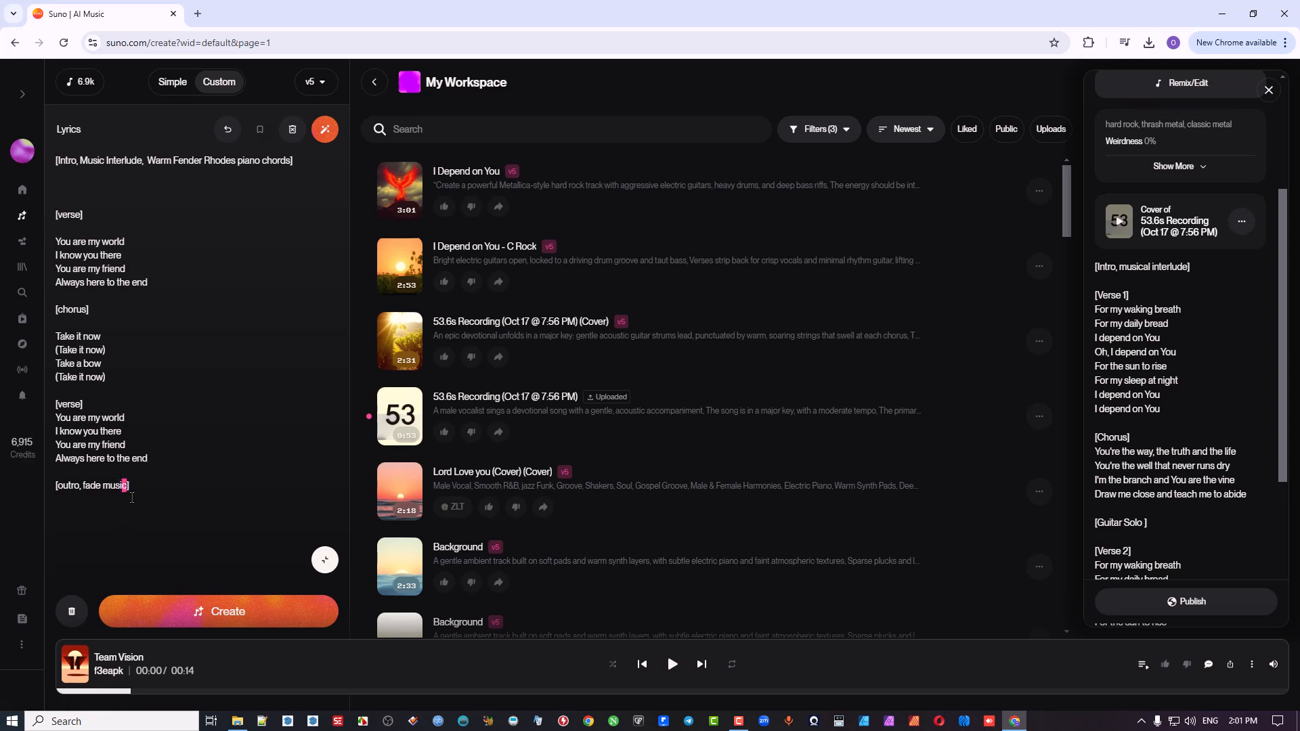
click(130, 495)
text(with guitar warm jazz feel)
key(BackSpace)
key(BackSpace)
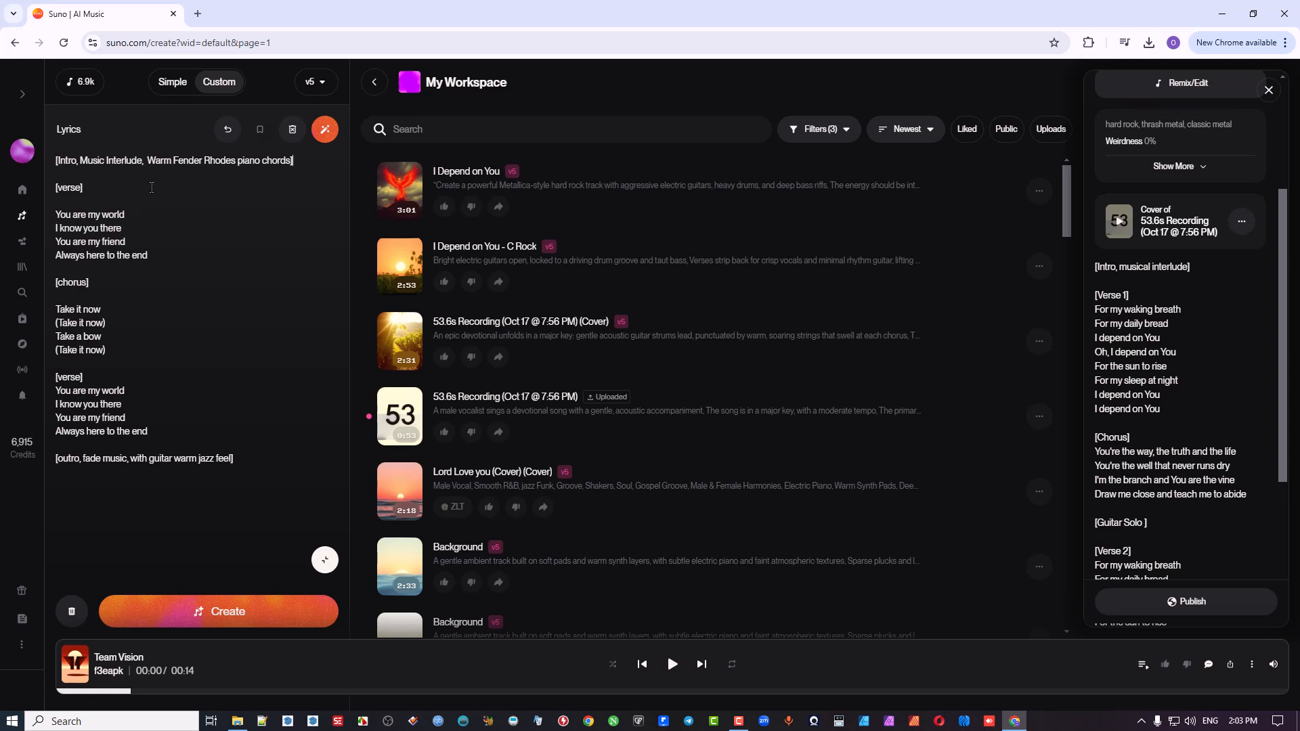
Step: Review the lyric-writing options Edit Lyrics and Write Full Song without applying either, and collapse the expanded lyrics editor
click(98, 186)
click(325, 133)
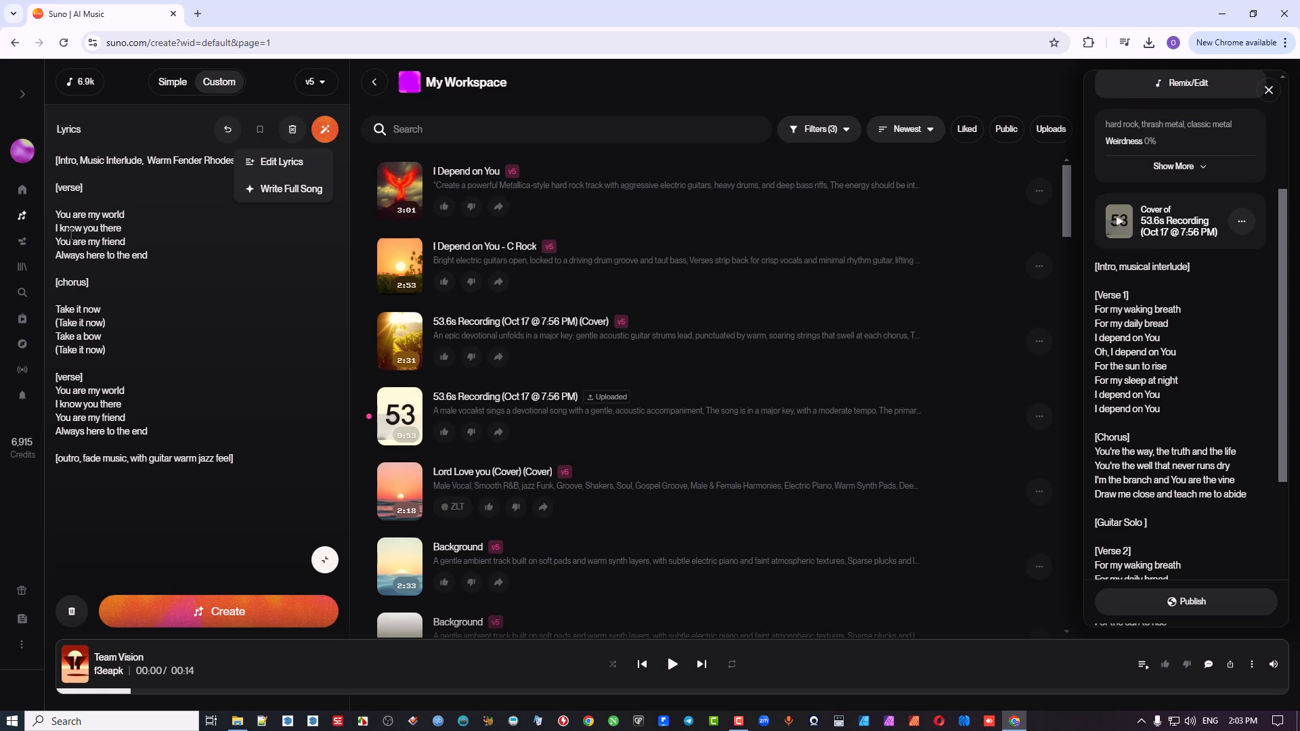
click(212, 254)
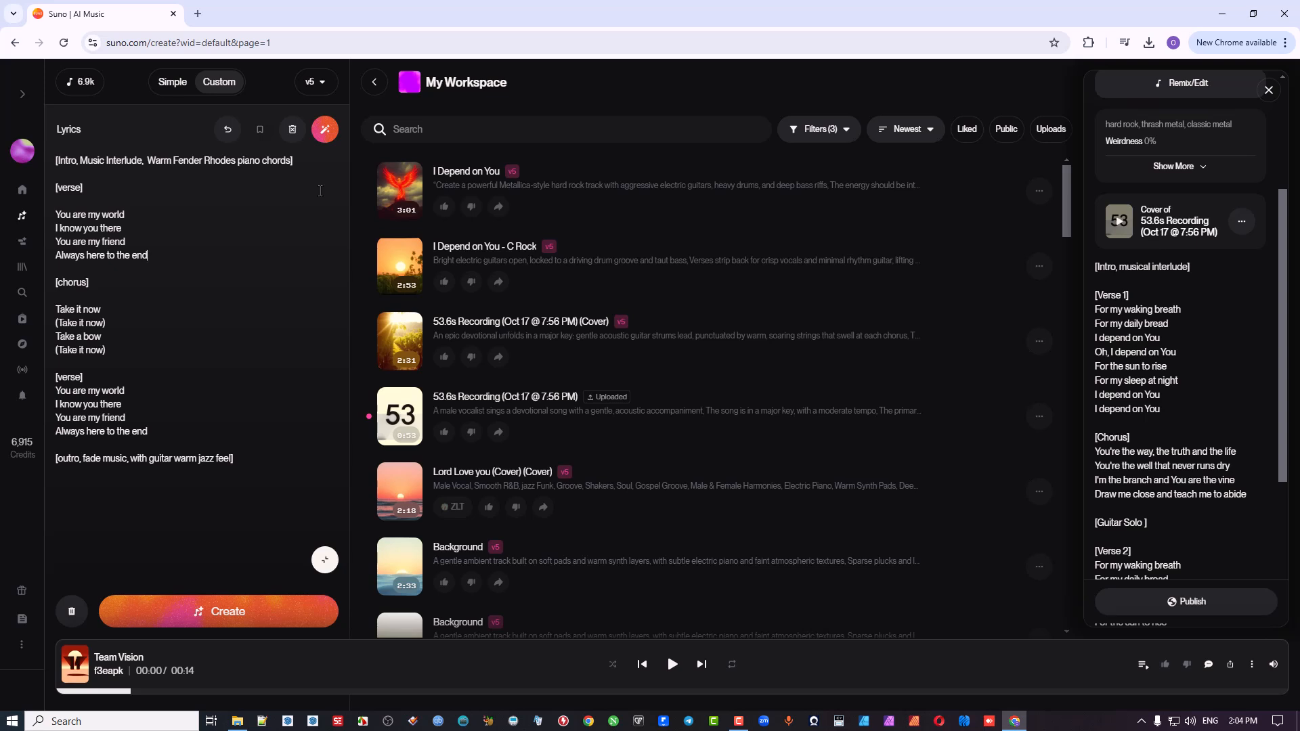
click(325, 134)
drag(87, 377, 43, 382)
click(97, 377)
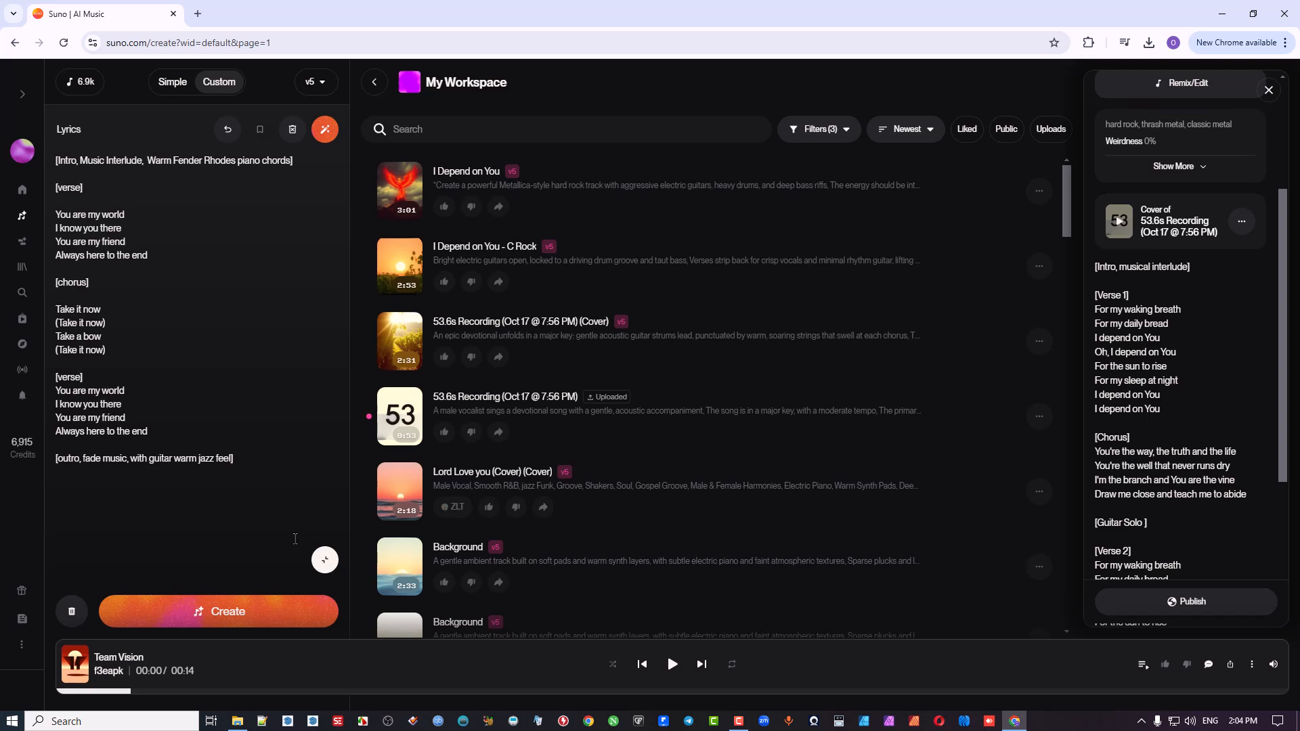
click(325, 559)
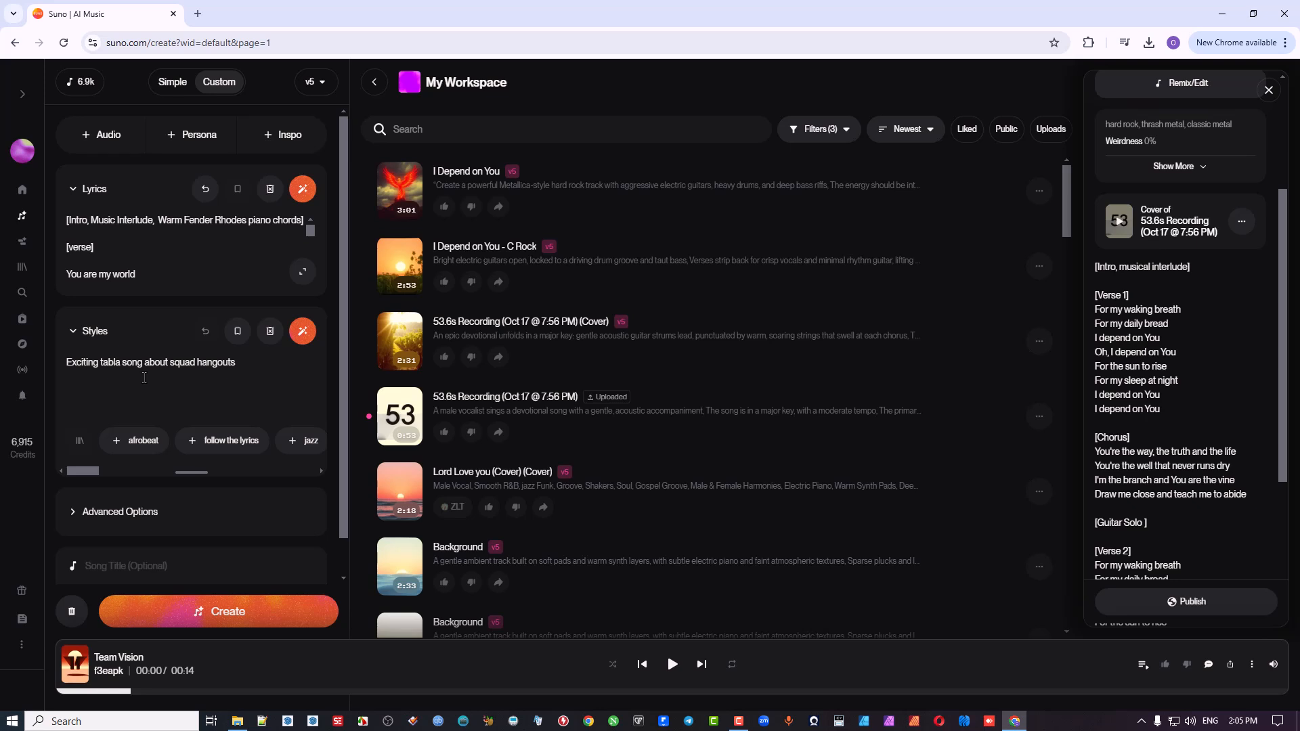
Step: Expand the tabla style prompt with the automatic enhancement and append "Syncopated Feel, 115bpm" to it
click(302, 333)
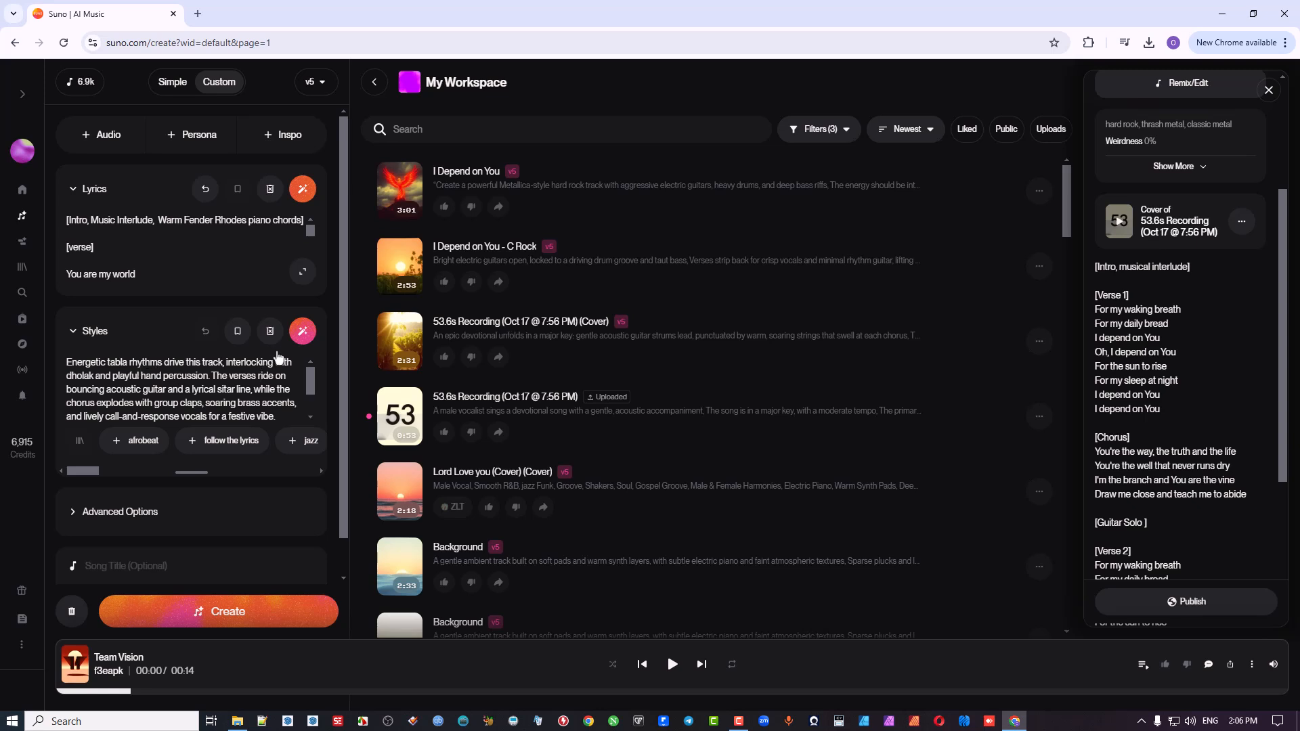
scroll(286, 389, down, 1)
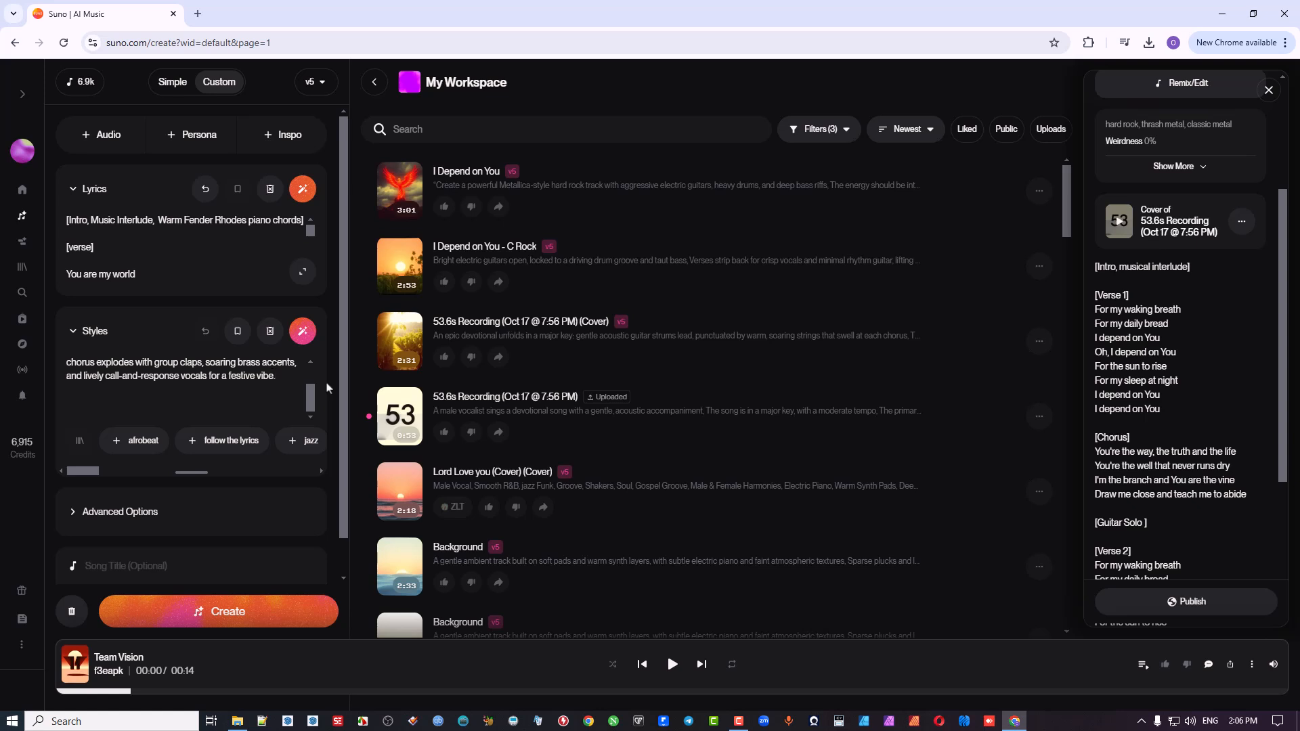
text(Syncopated Feel,)
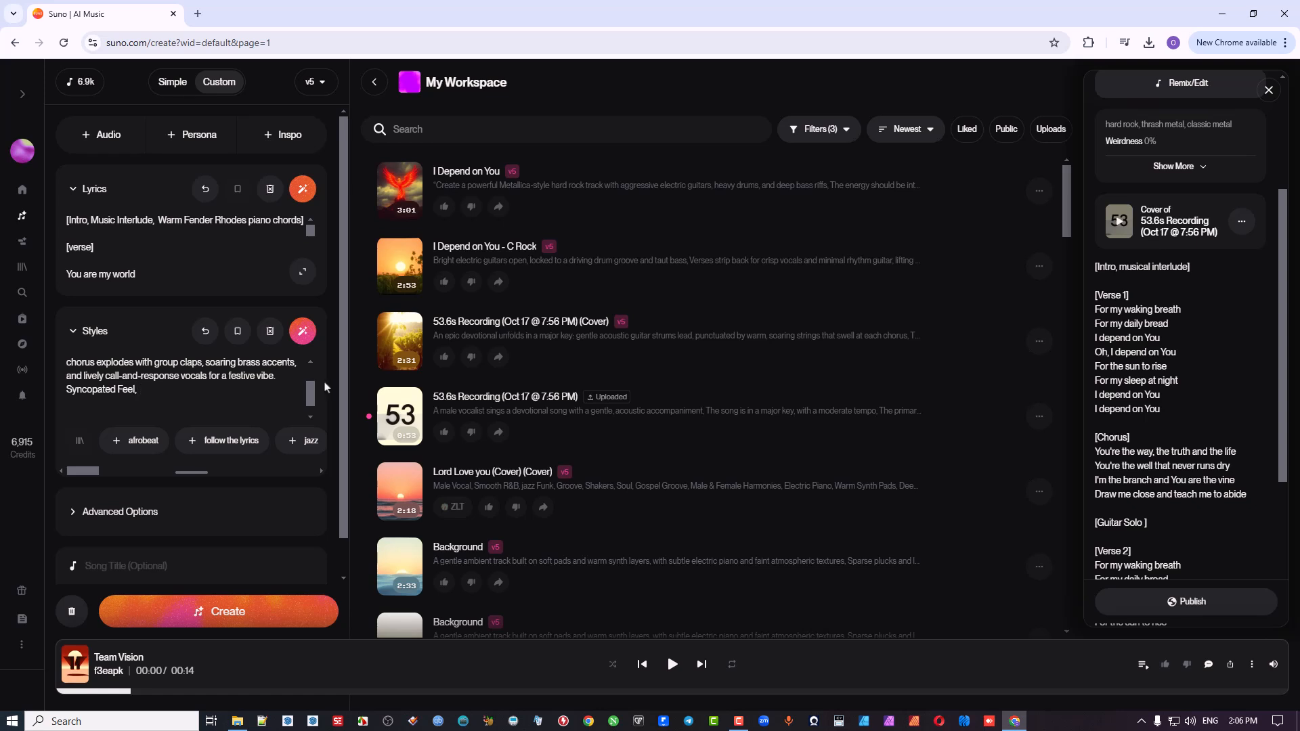
text(115bpm)
Step: Enhance the style description again so that the added tempo and feel are worked into it
click(90, 248)
click(89, 249)
scroll(233, 396, up, 2)
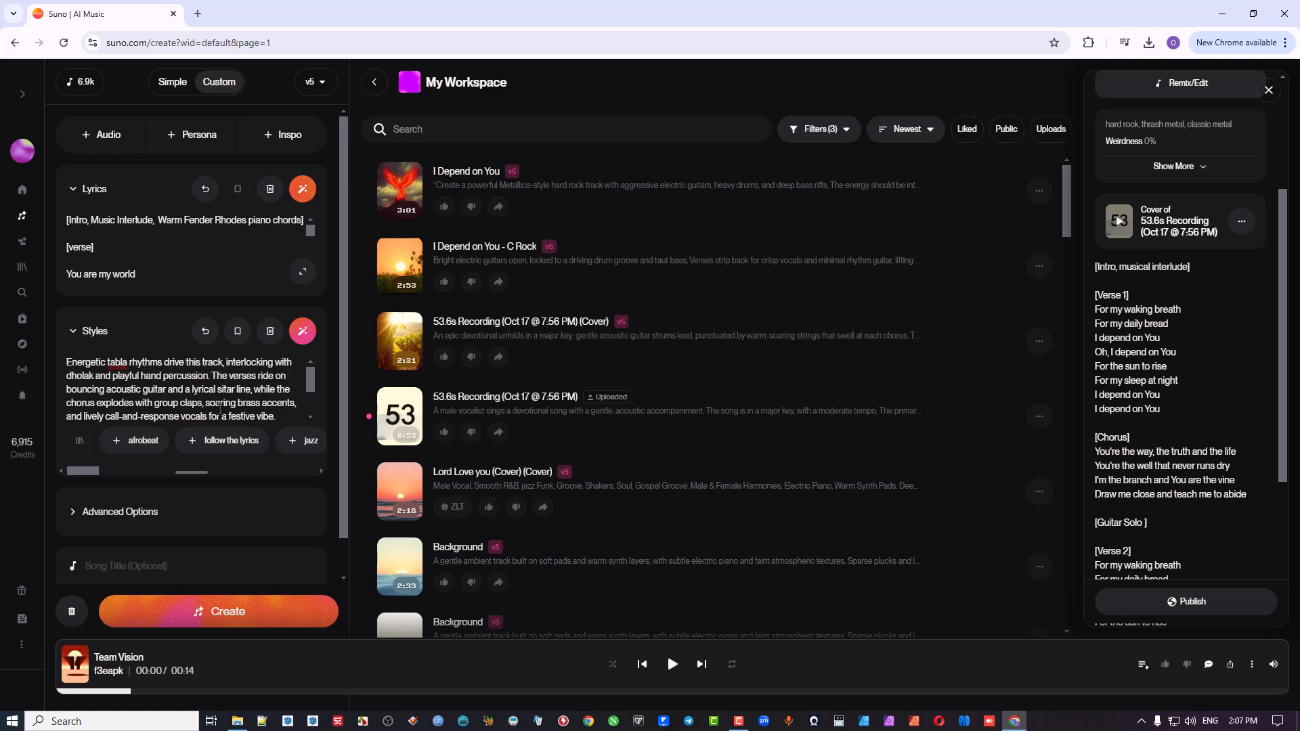
click(303, 331)
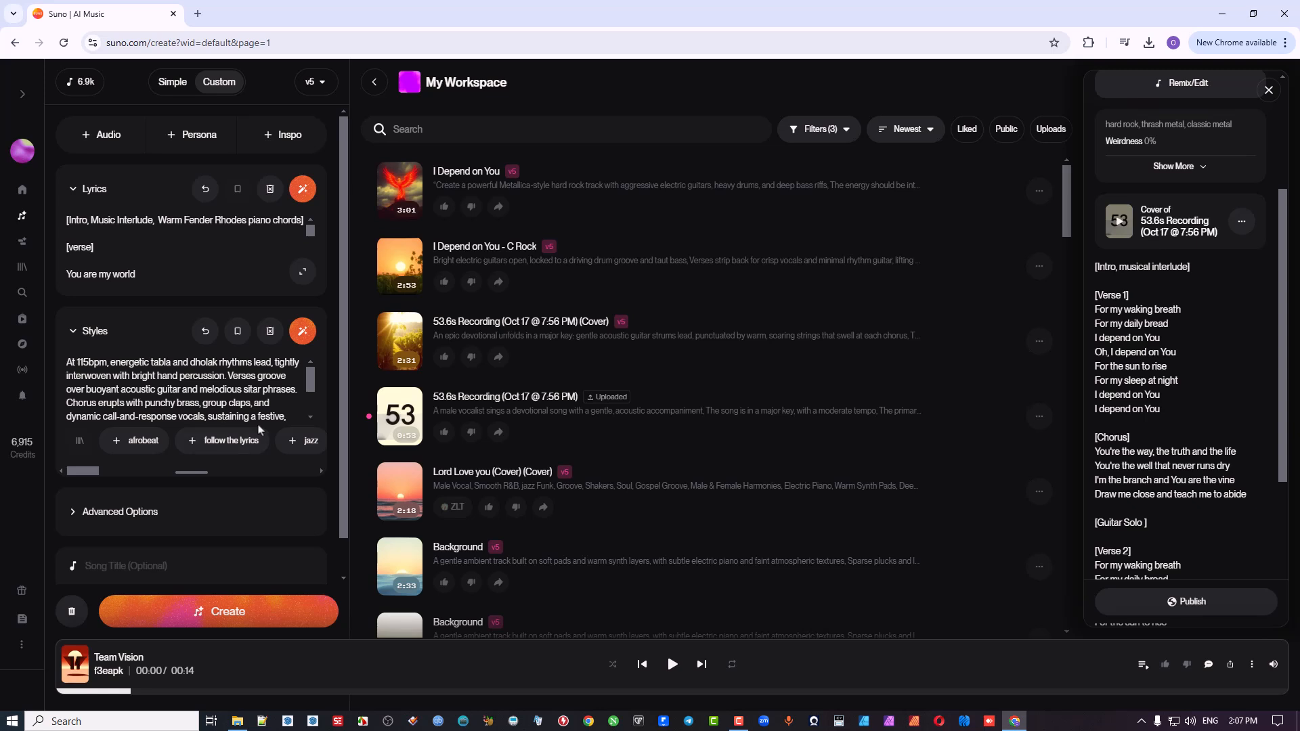
Step: Add the suggested afrobeat style to the end of the style description and delete it again
scroll(249, 391, down, 2)
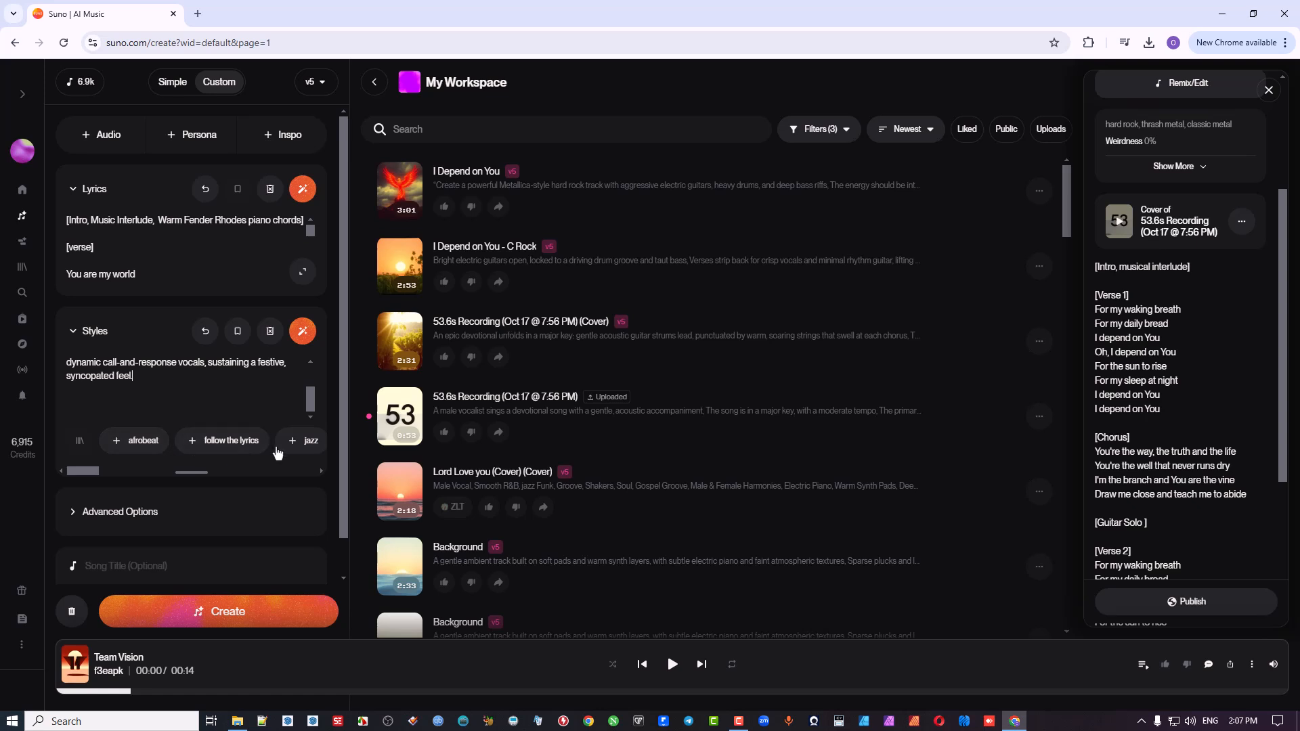
click(142, 441)
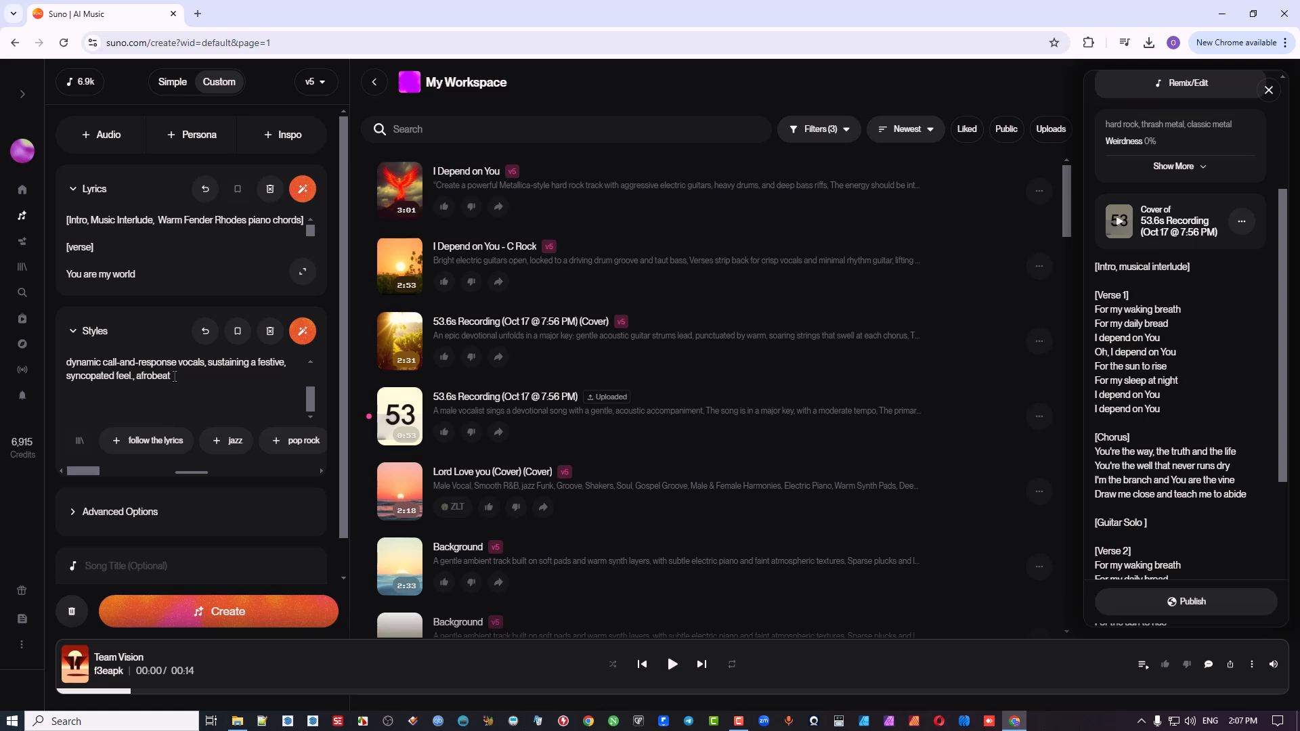
drag(174, 377, 134, 381)
text(0)
key(BackSpace)
key(BackSpace)
key(BackSpace)
Step: End the style description with a full stop after "syncopated feel"
text(.)
key(BackSpace)
text(.)
scroll(193, 407, down, 1)
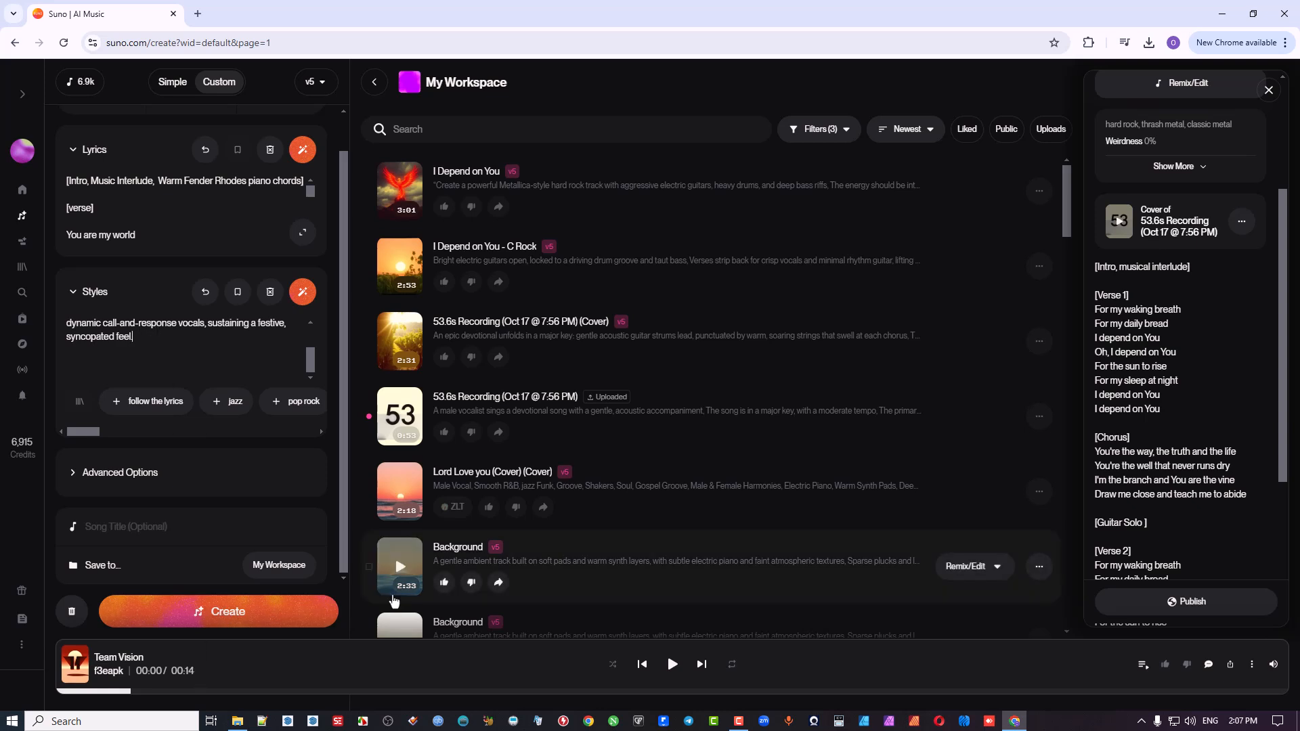
text(.)
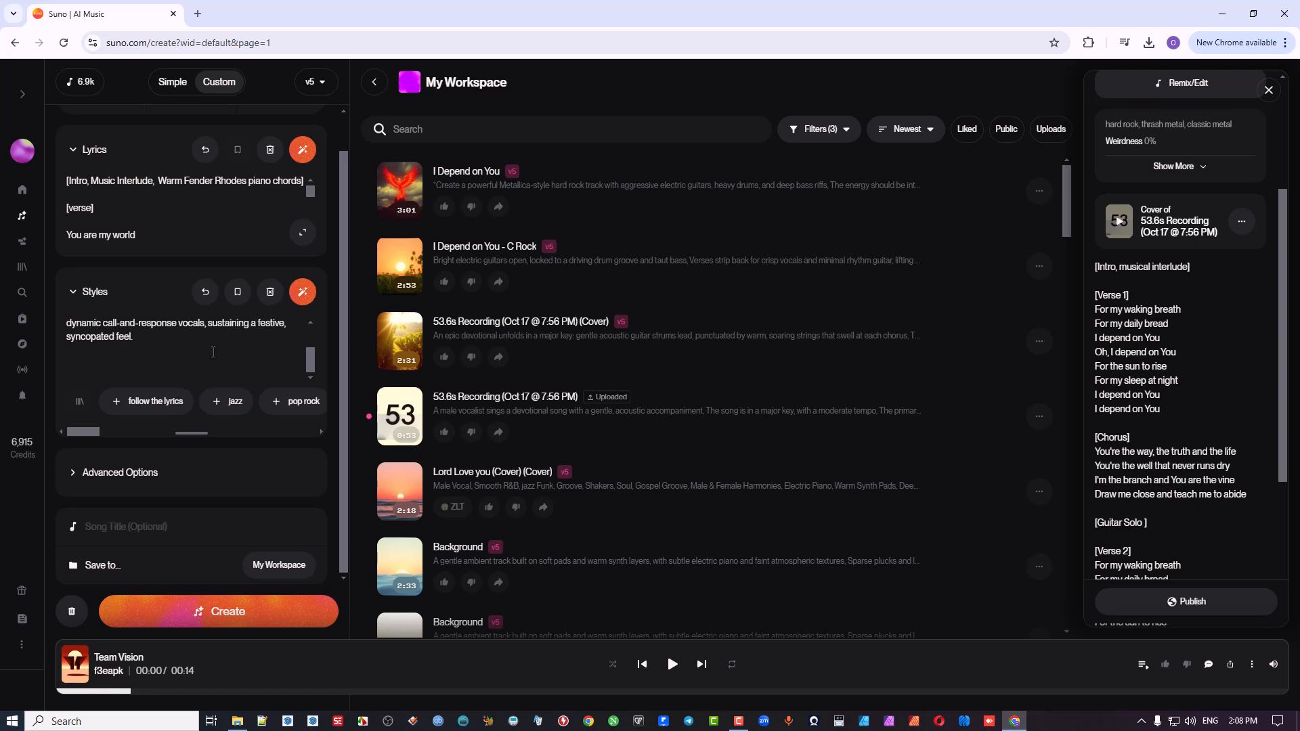
Step: Show the advanced options and set Weirdness to 0%
click(105, 474)
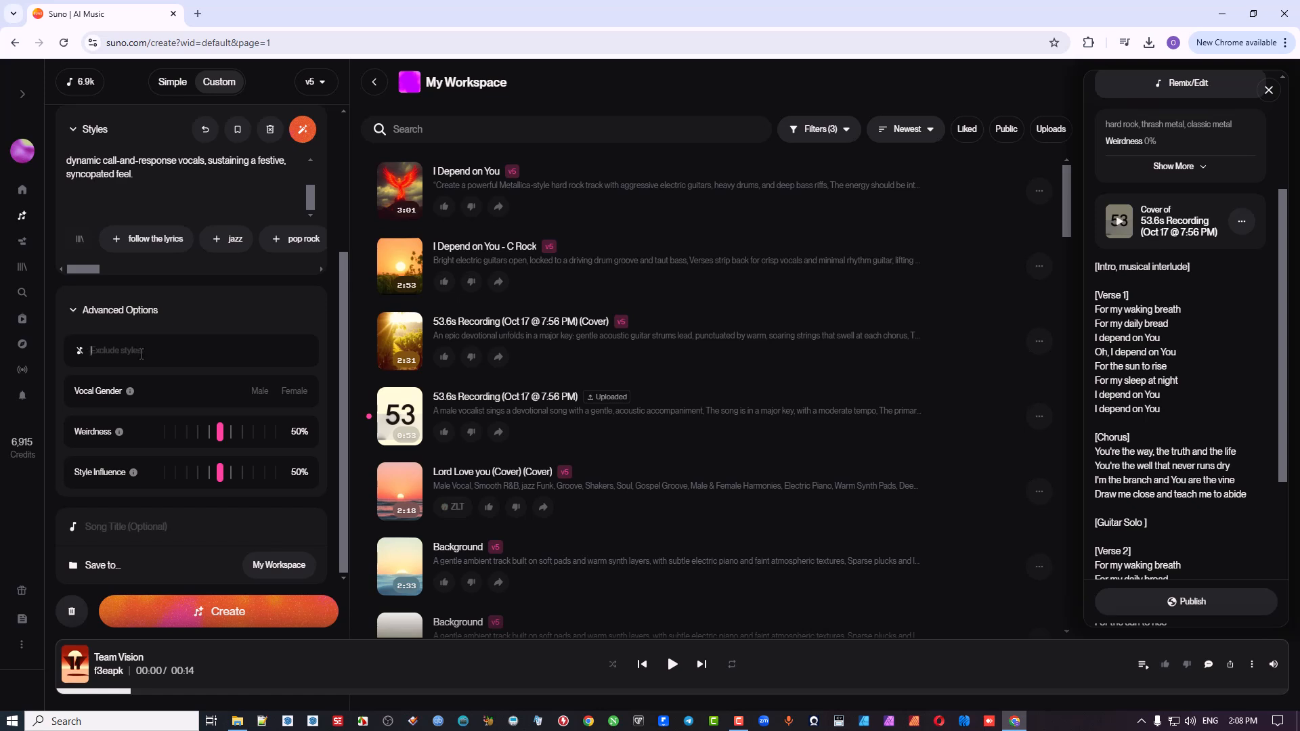
click(166, 351)
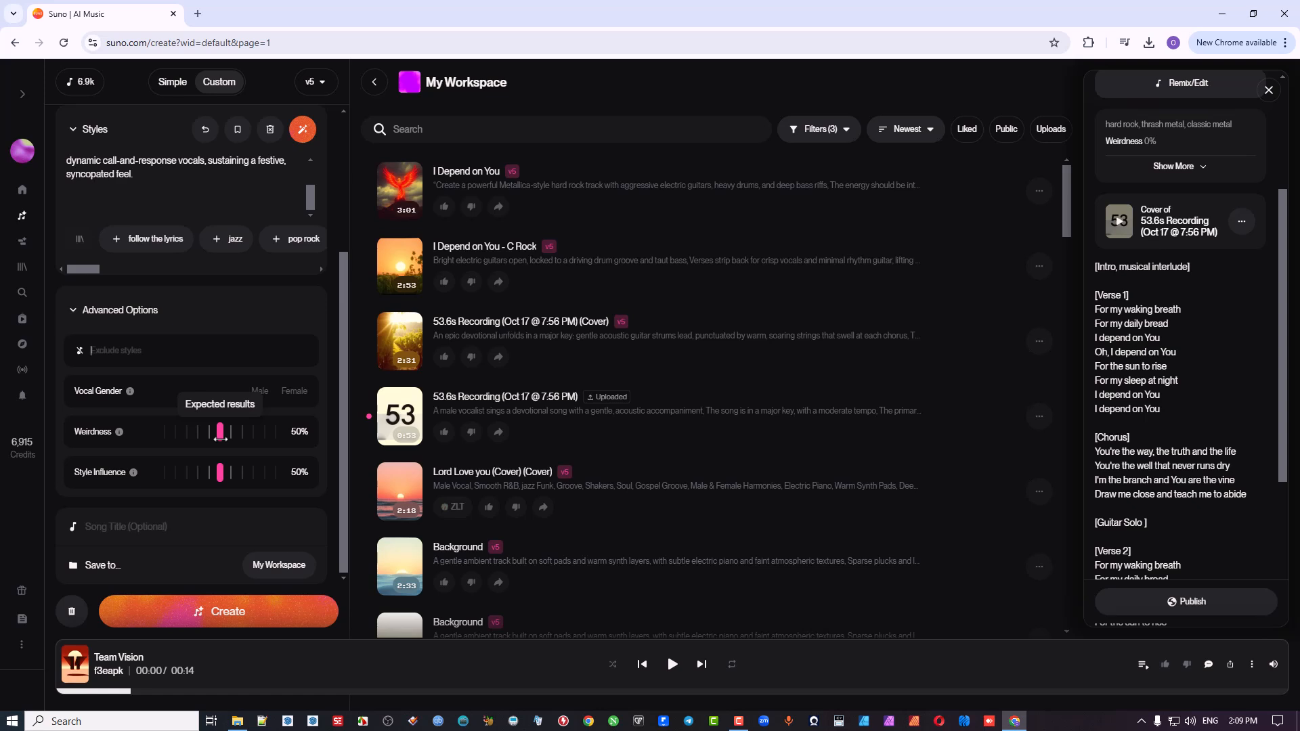
drag(220, 433, 165, 434)
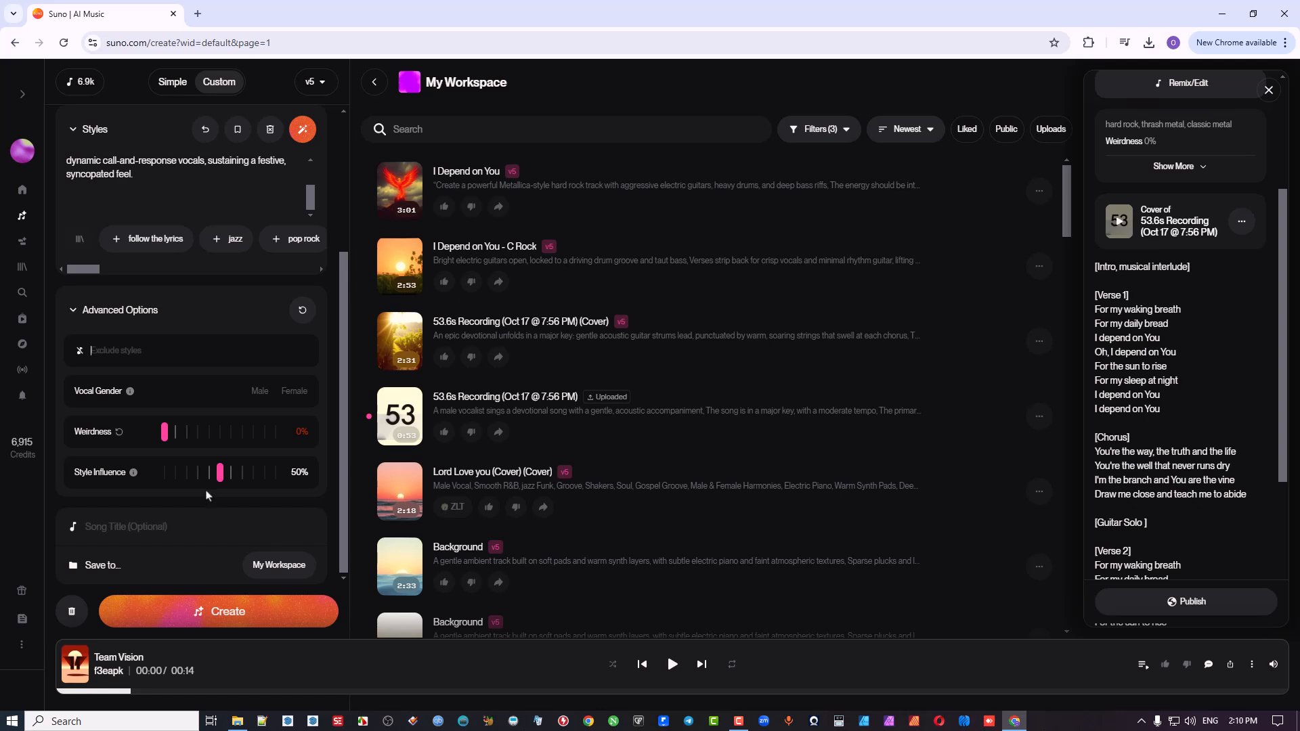
Step: Set Style Influence to 25% in the advanced options
scroll(202, 196, up, 3)
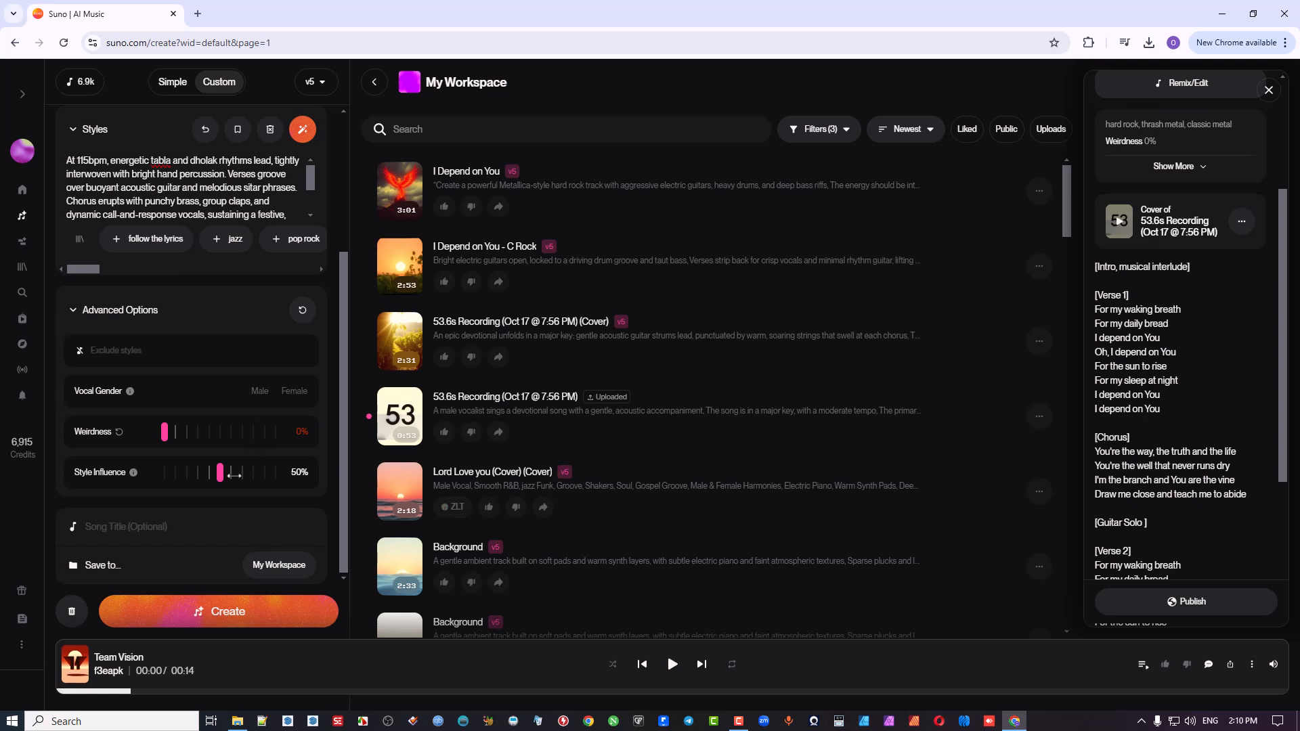
mouse_move(223, 475)
mouse_move(203, 474)
mouse_down()
mouse_move(166, 478)
mouse_move(179, 478)
mouse_up()
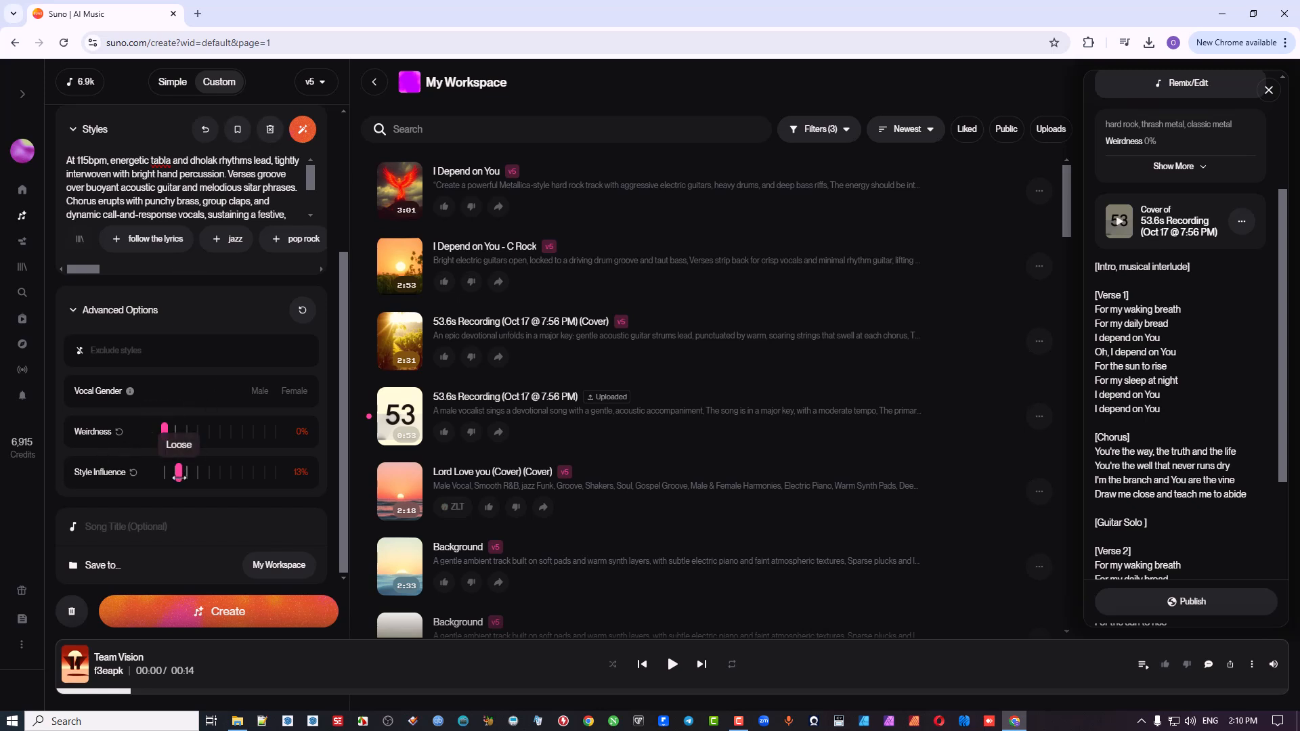
drag(179, 475, 185, 476)
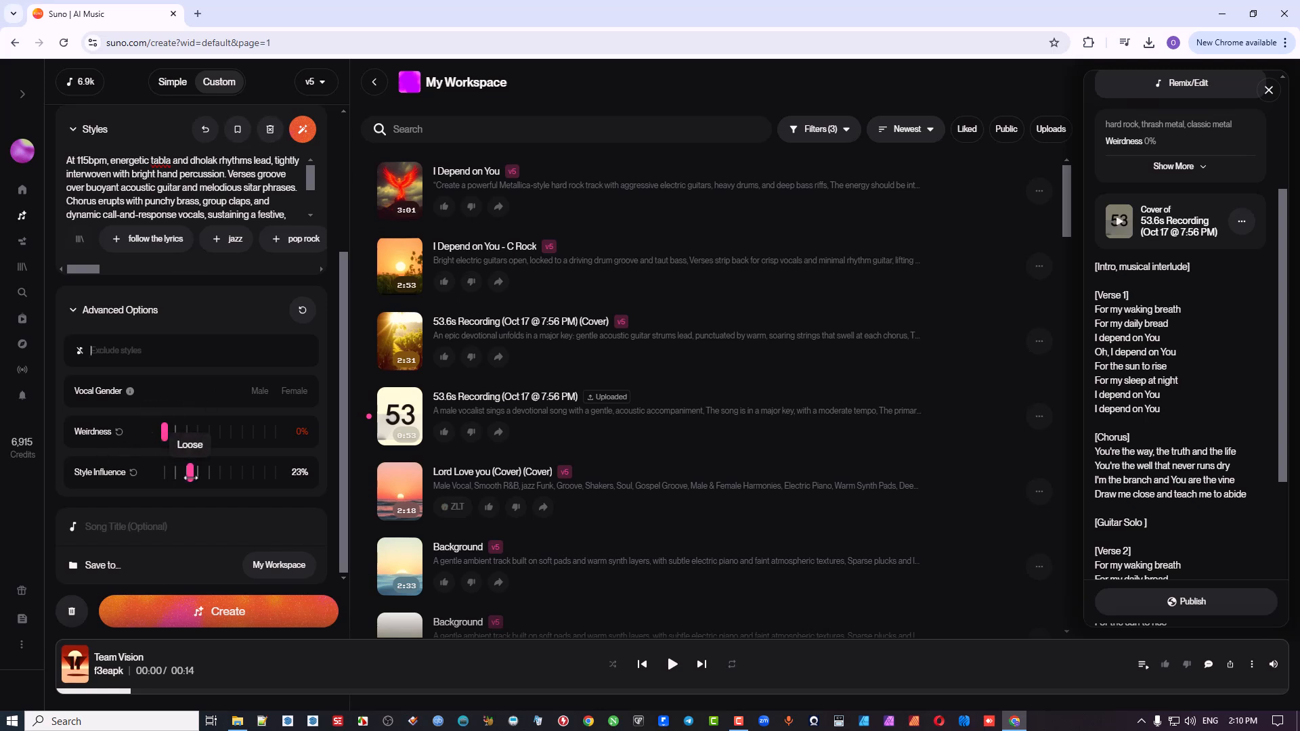
drag(190, 474, 193, 474)
Step: Title the song "Stay in Line" and generate it
click(171, 521)
text(Stay in)
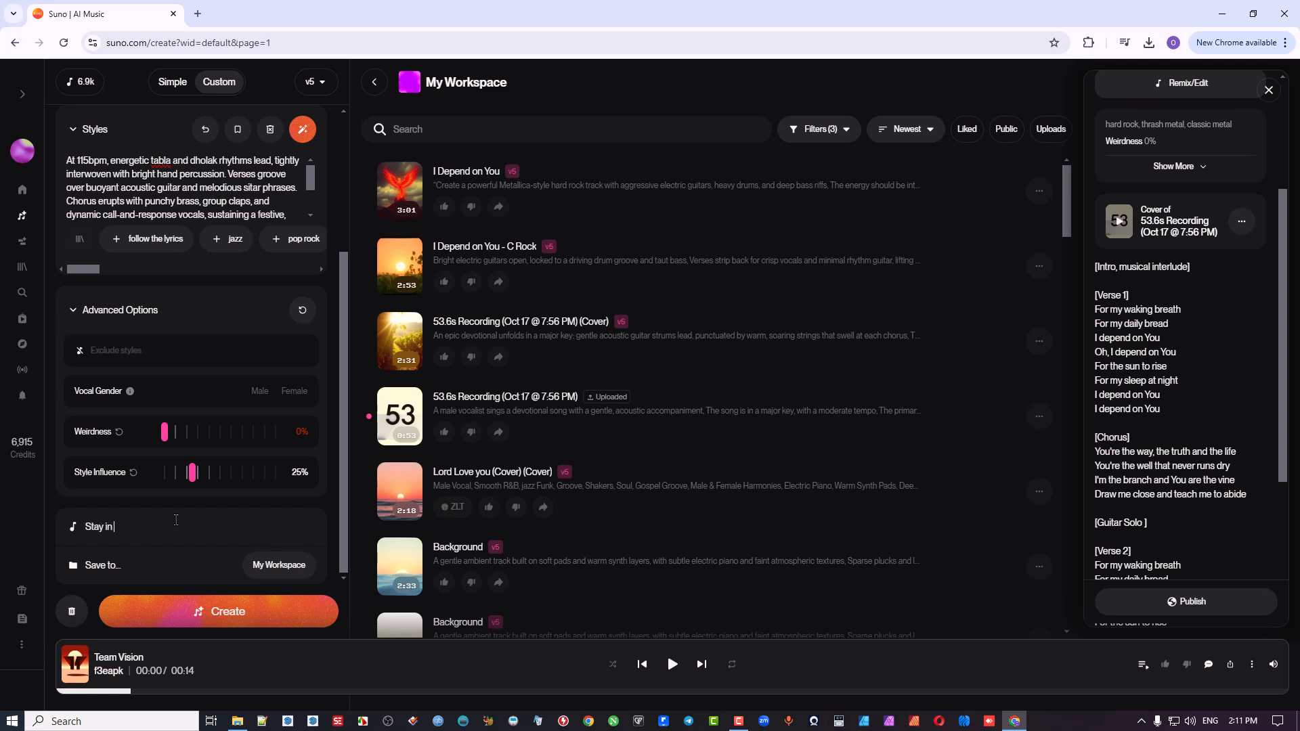
text( Line)
click(241, 617)
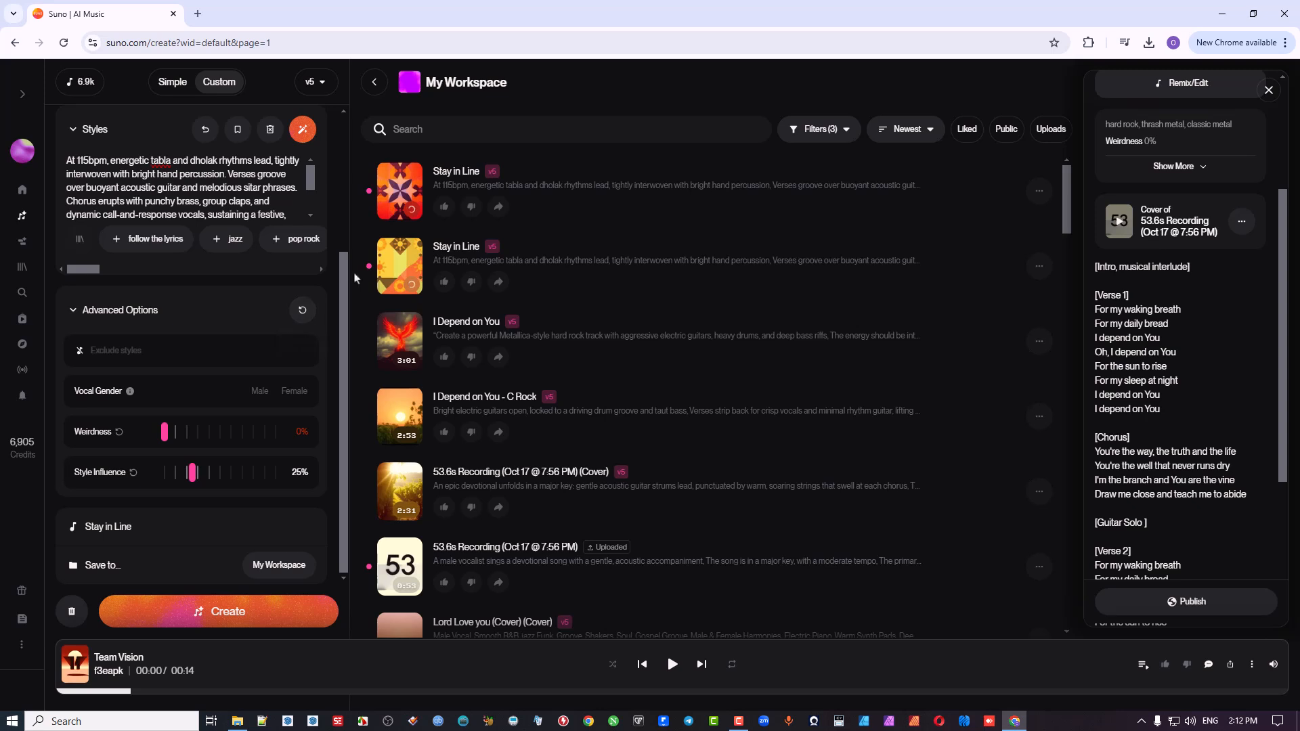
Step: Expand the lyrics editor, listen to the first generated version of "Stay in Line" and pause it
scroll(347, 278, up, 1)
scroll(351, 117, up, 3)
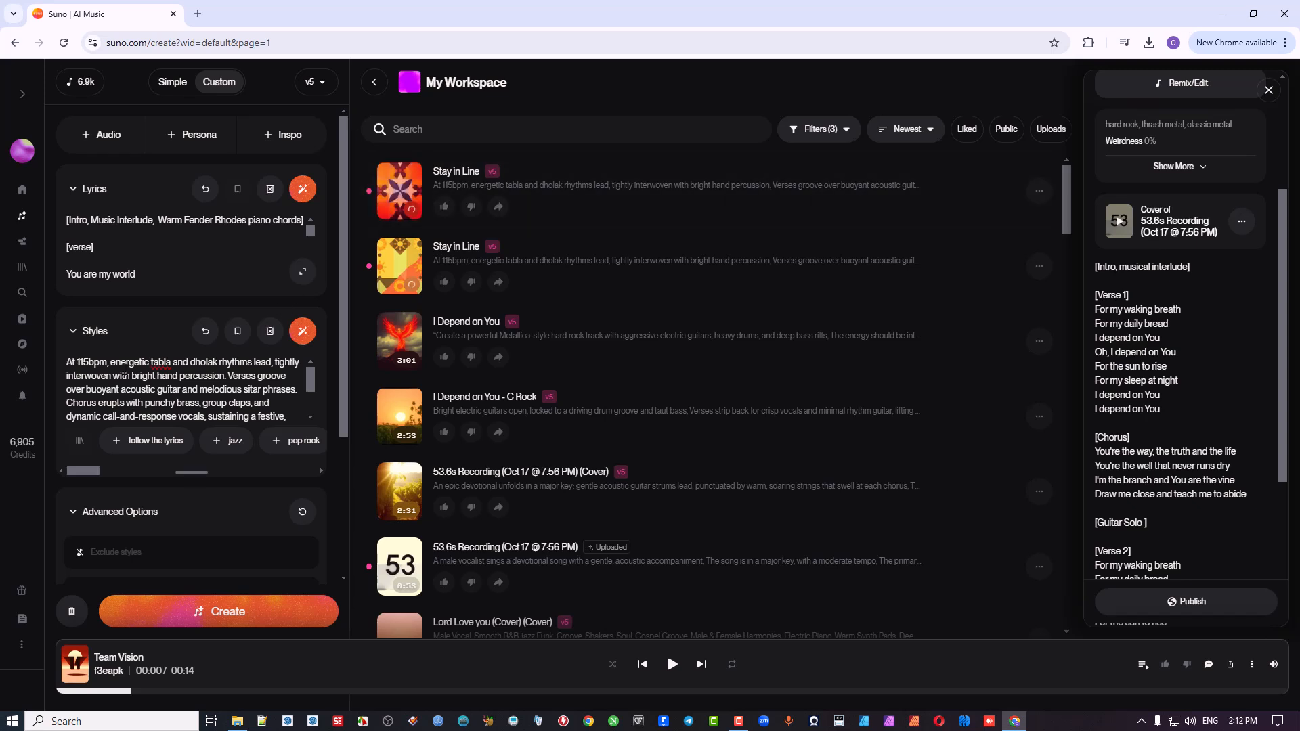
click(302, 272)
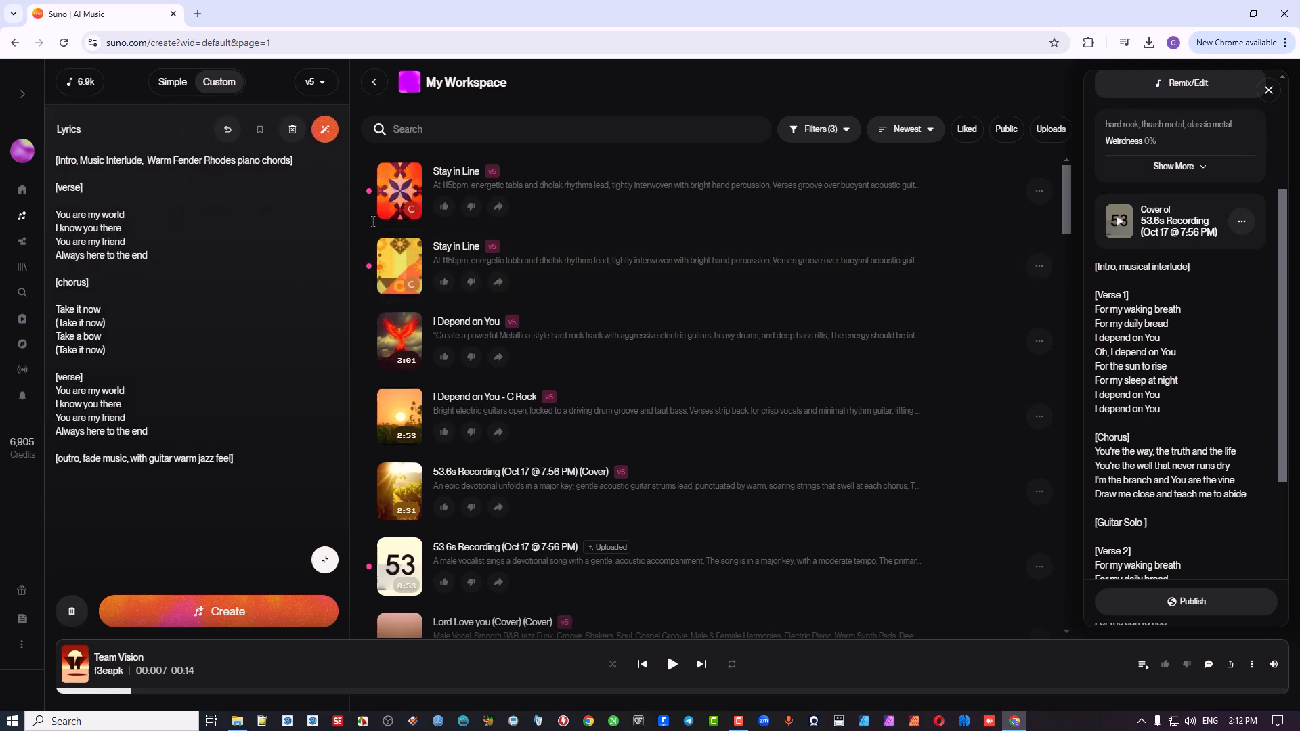
click(399, 192)
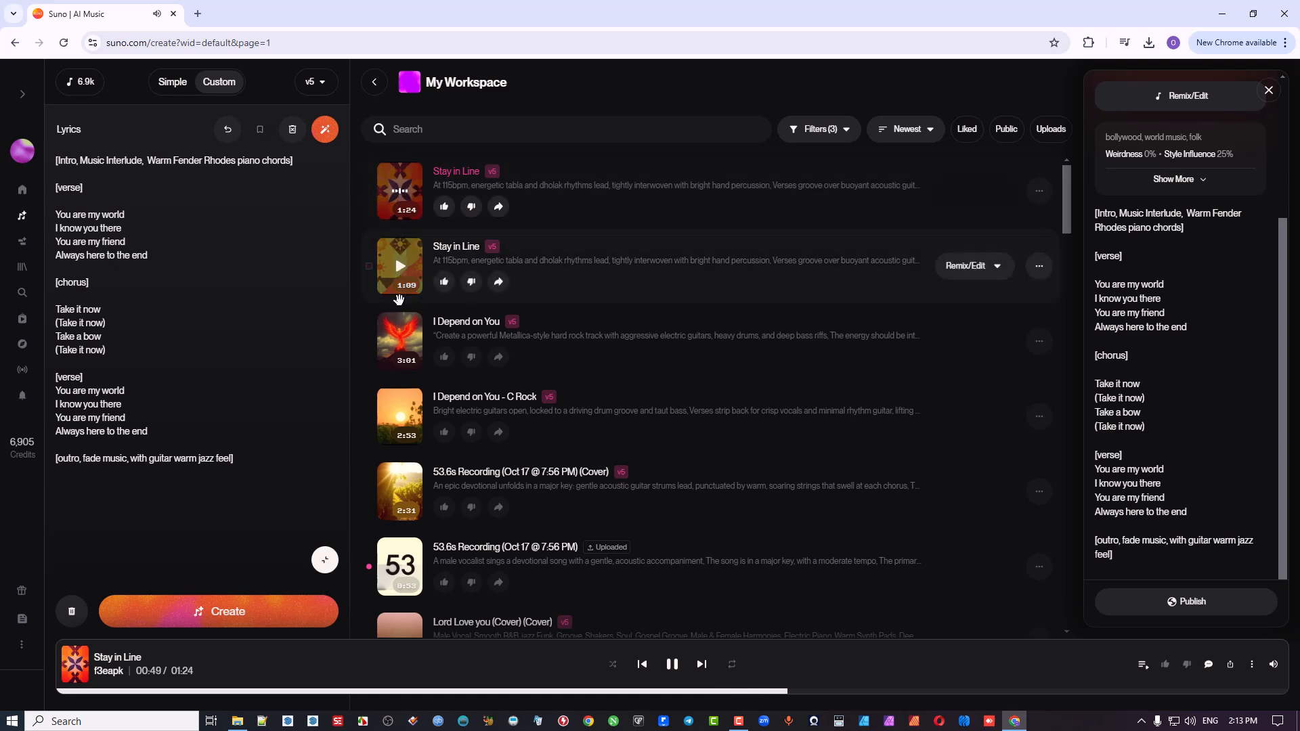
click(672, 665)
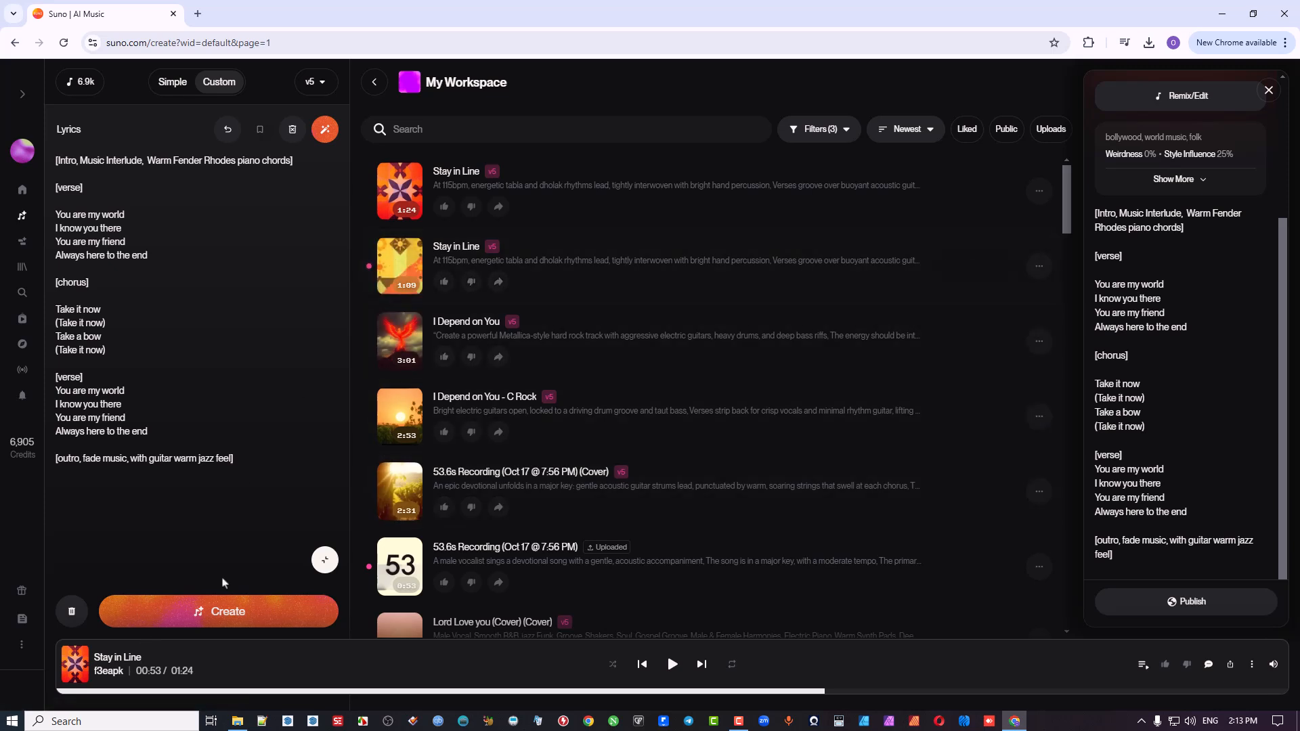
Step: Listen to the second version of "Stay in Line" while checking its style description and lyrics, and pause playback
click(401, 268)
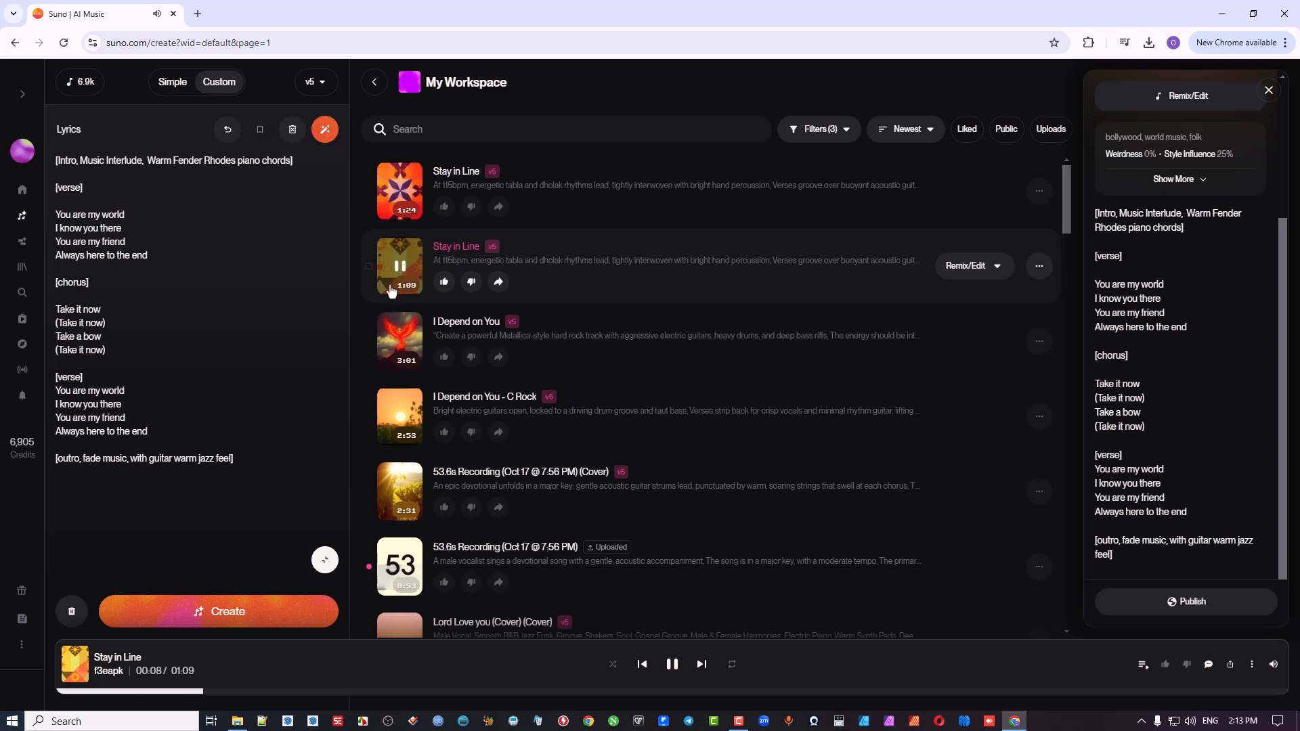
click(326, 561)
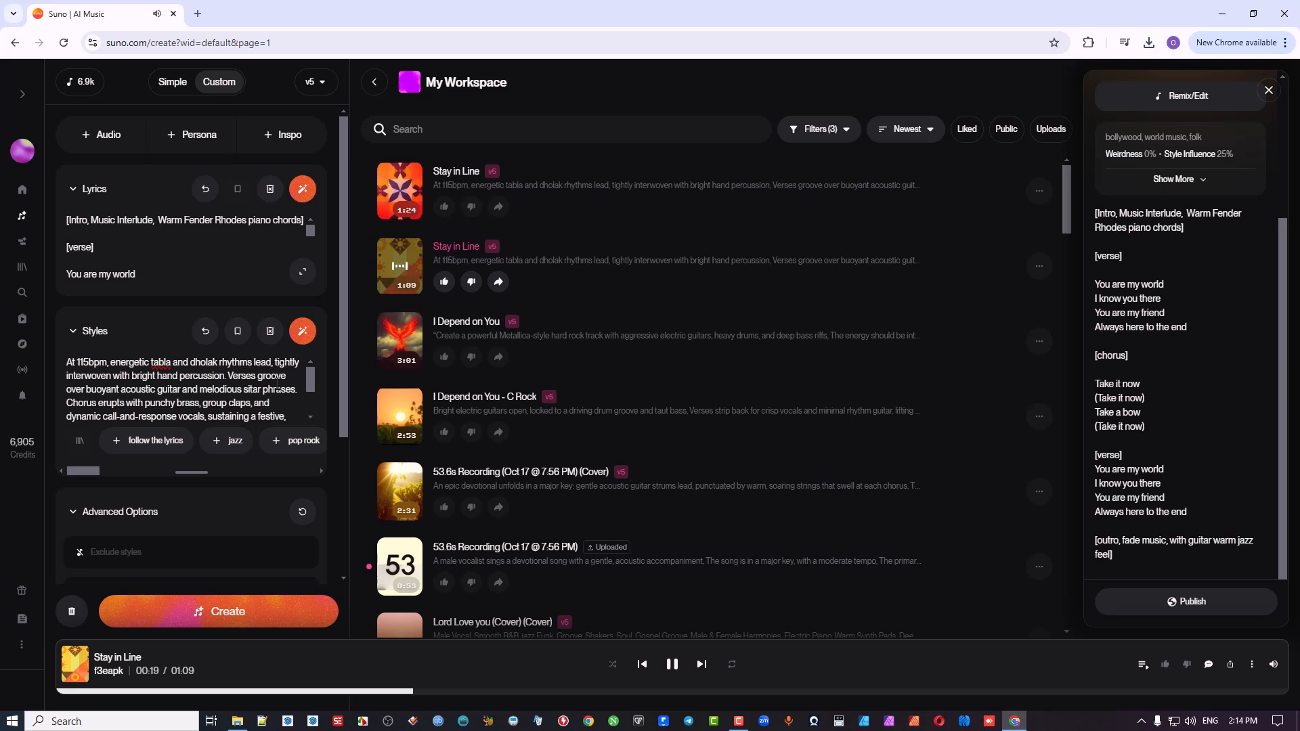
click(302, 273)
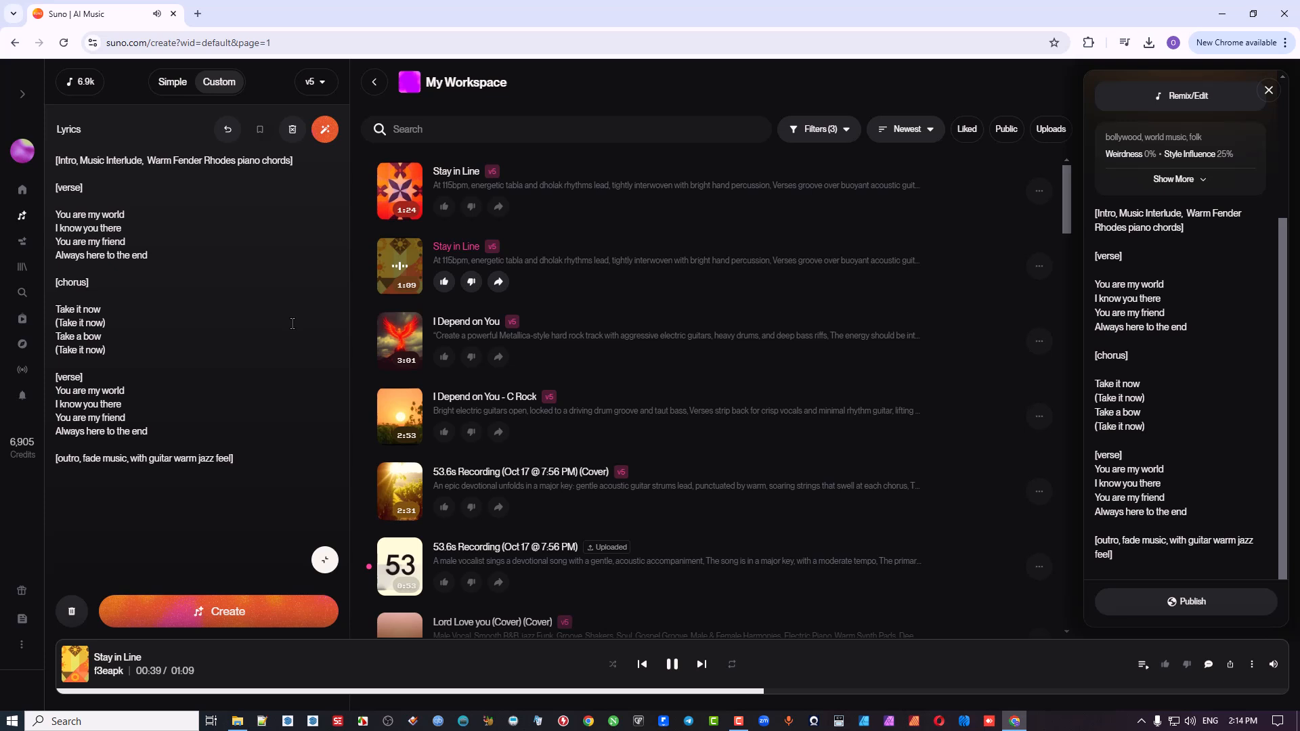
click(672, 664)
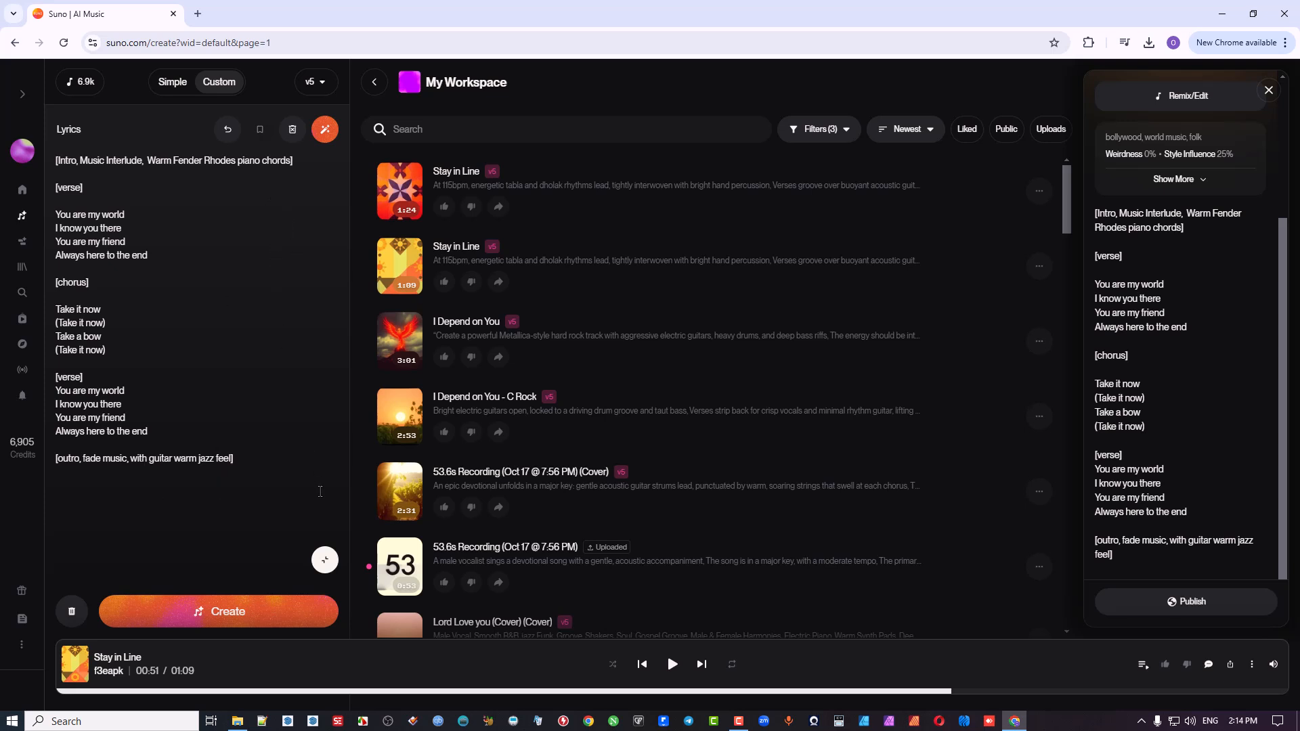
Step: Collapse the lyrics editor and review the remix, edit and further song options of the first "Stay in Line" version
click(325, 559)
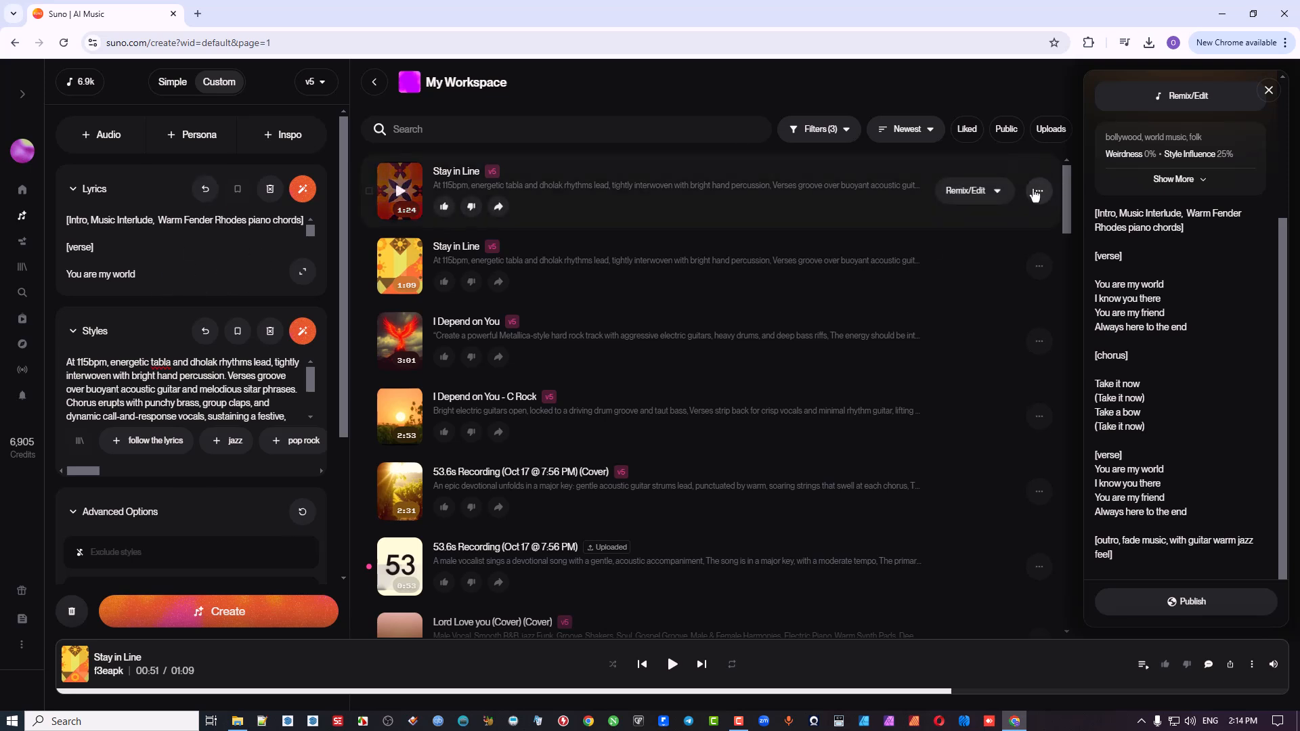
click(976, 194)
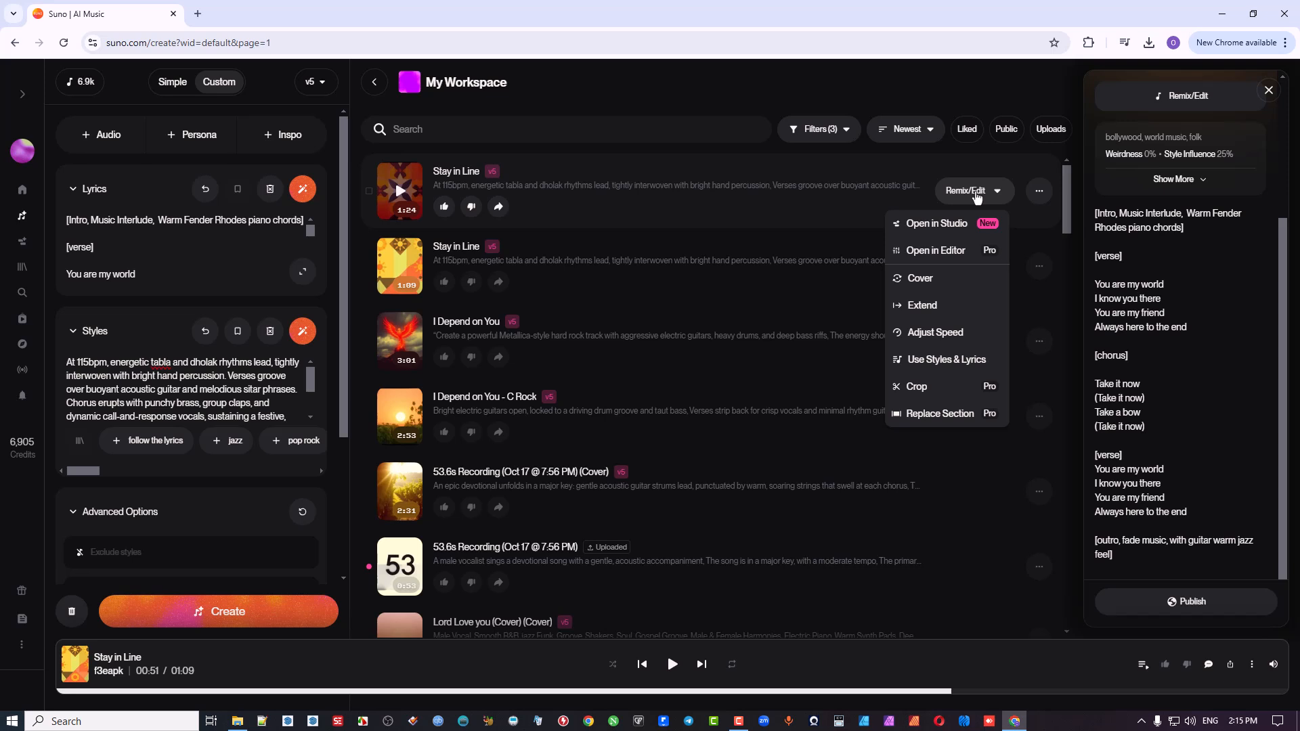
click(977, 197)
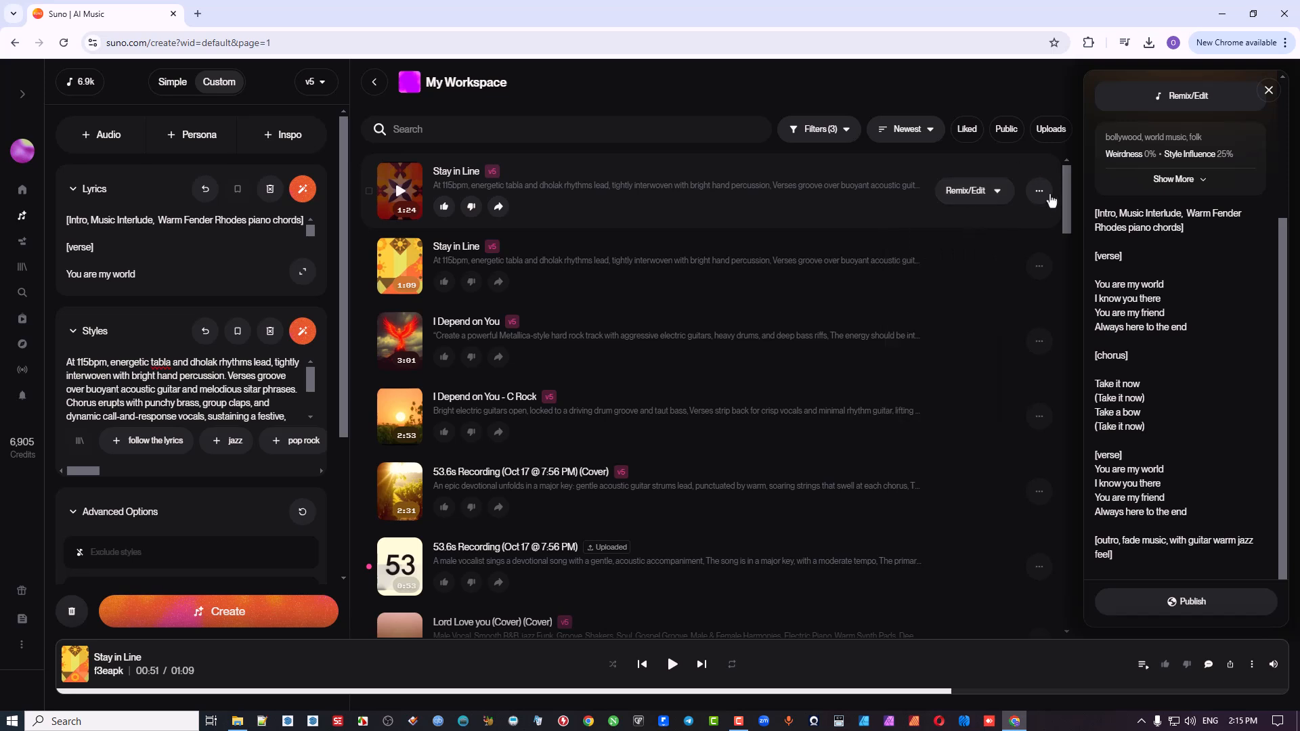
click(1041, 195)
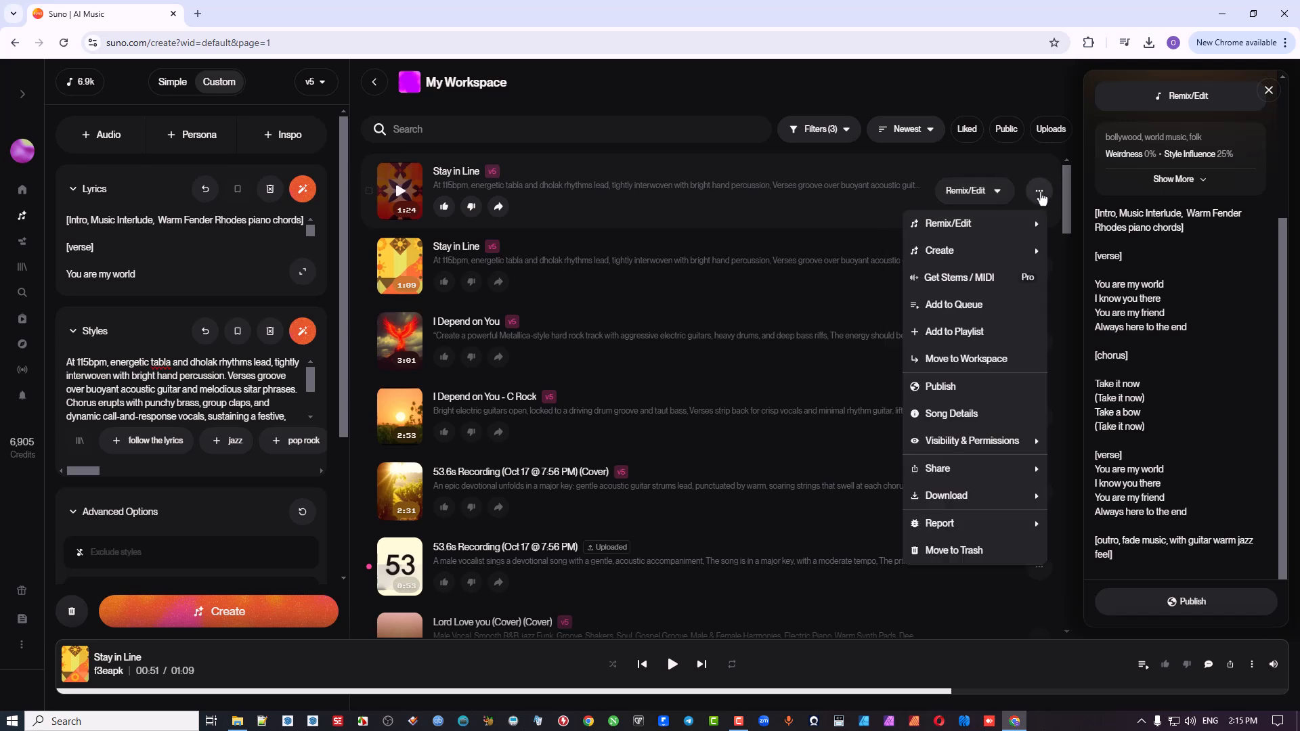
mouse_move(973, 245)
Step: Apply the saved ZLT persona to the song being created
click(216, 136)
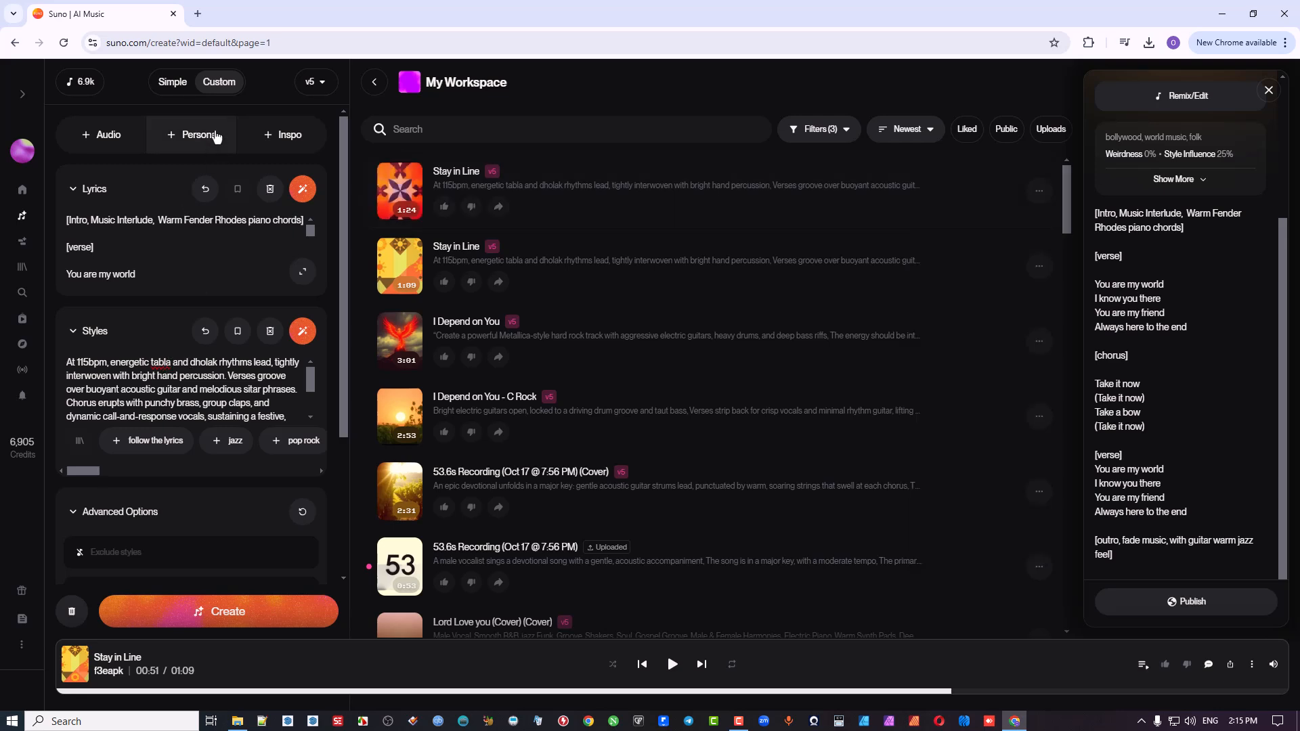
click(214, 135)
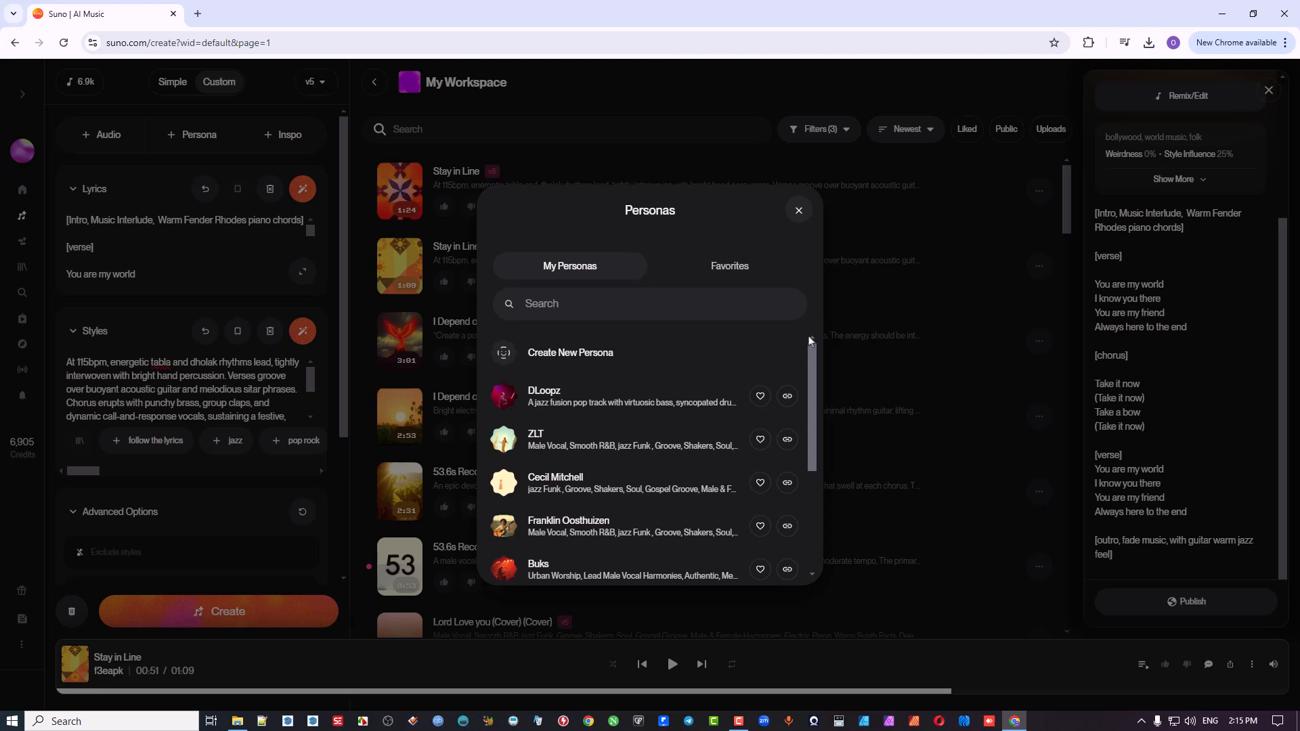
drag(810, 367, 806, 382)
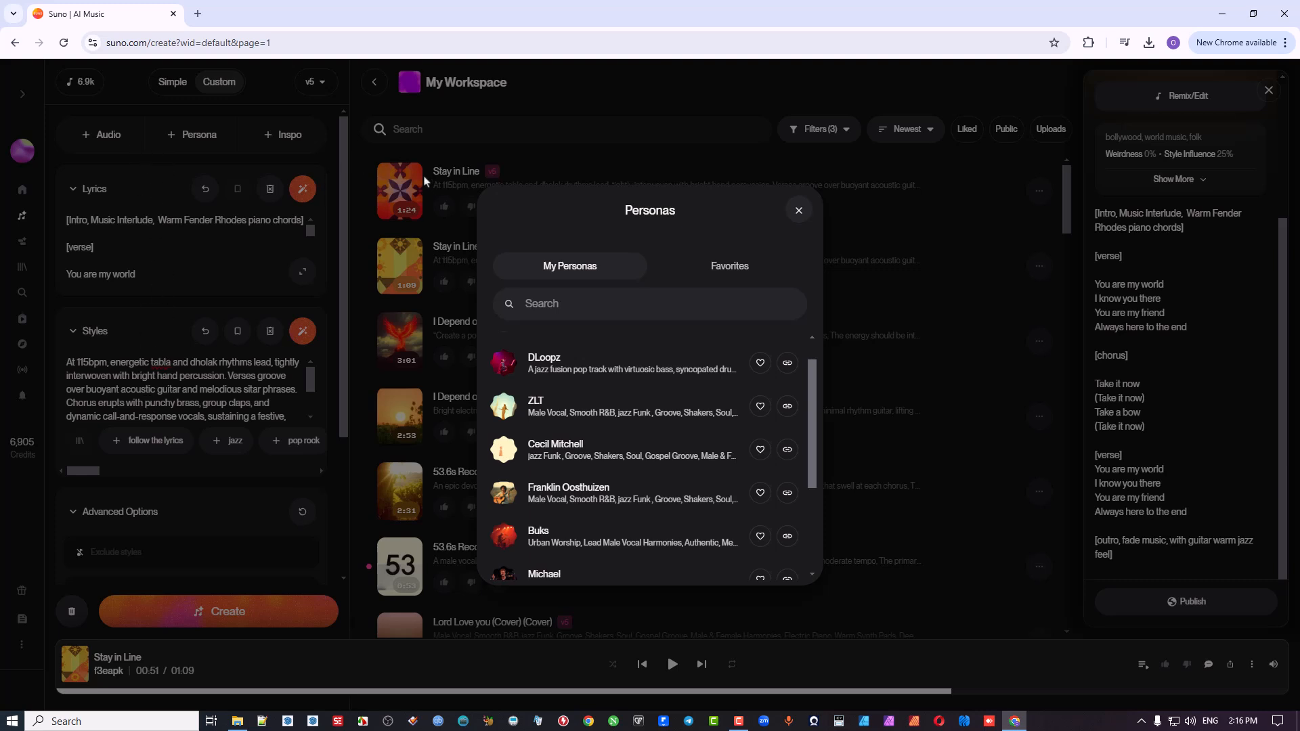
click(574, 407)
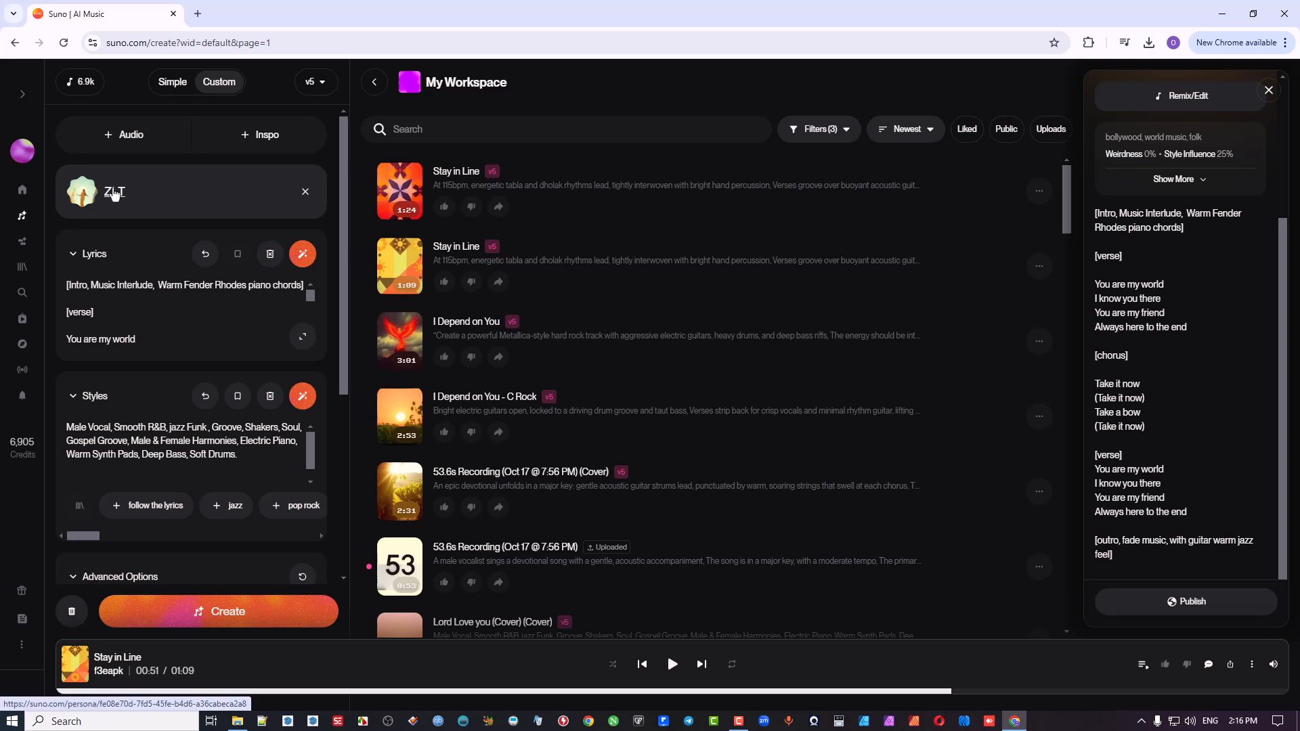
Step: Change the vocal in the persona's style description from Male to Female
double_click(85, 428)
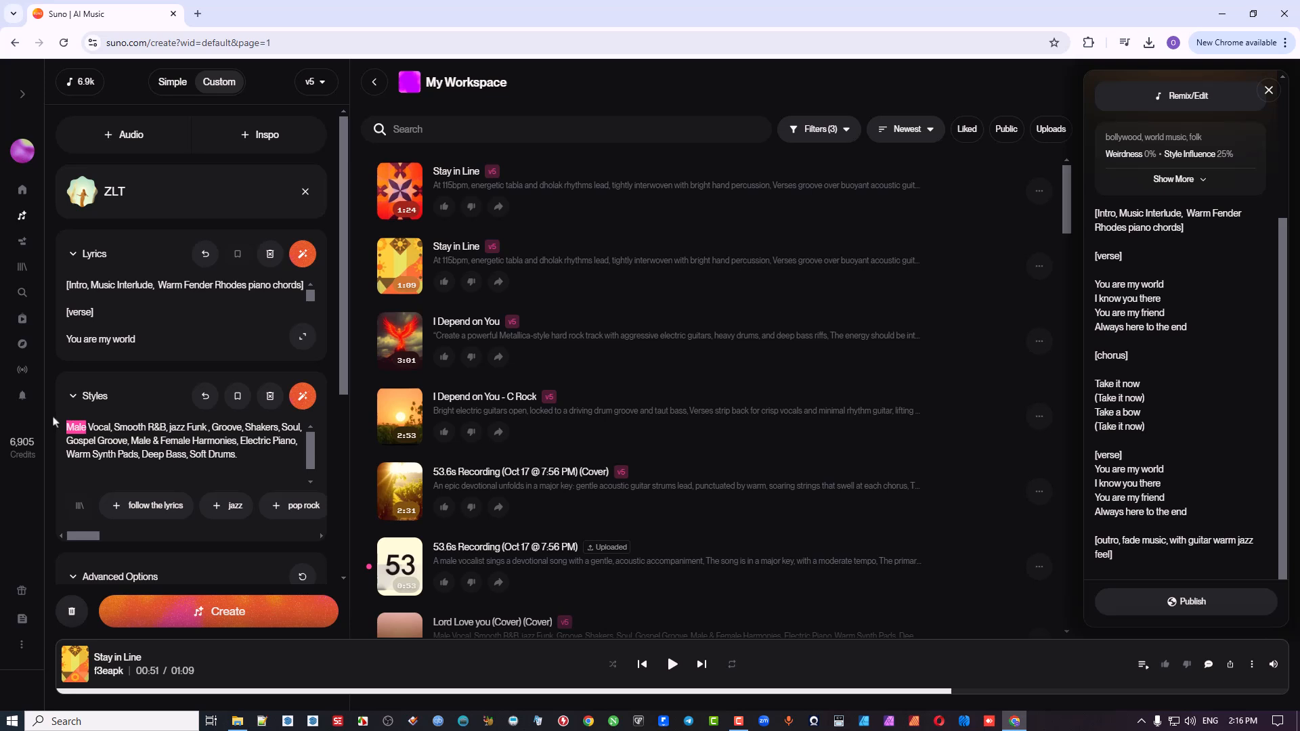
text(Female)
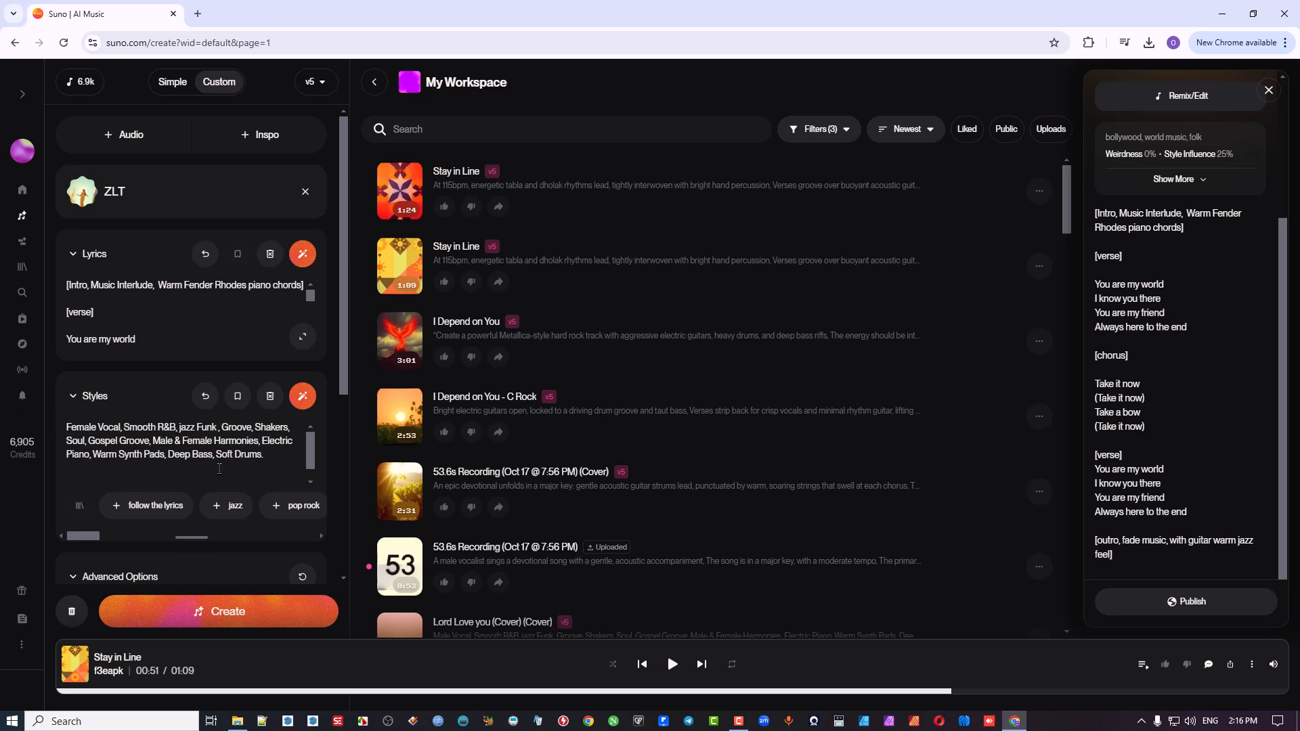
scroll(237, 472, down, 1)
scroll(237, 472, up, 1)
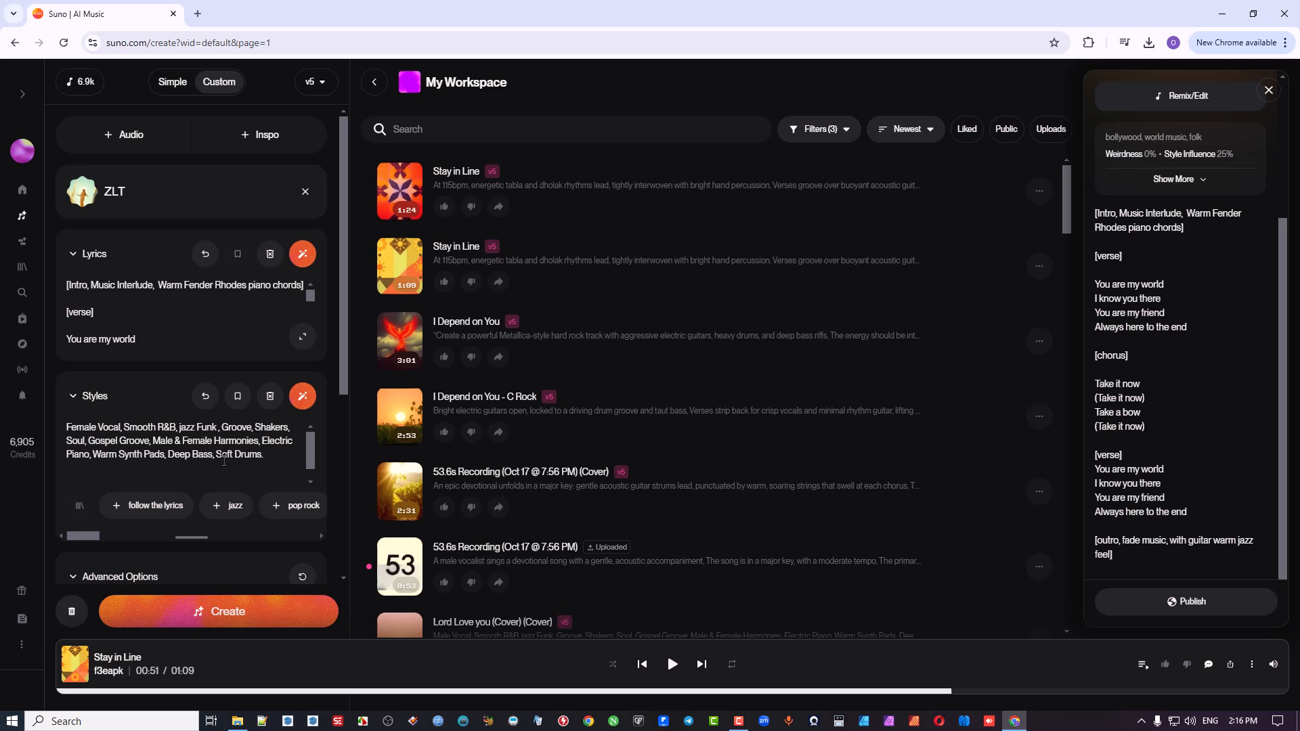
Step: Delete "Warm Fender Rhodes piano chords" from the intro tag in the expanded lyrics, leaving [Intro, Music Interlude]
click(302, 339)
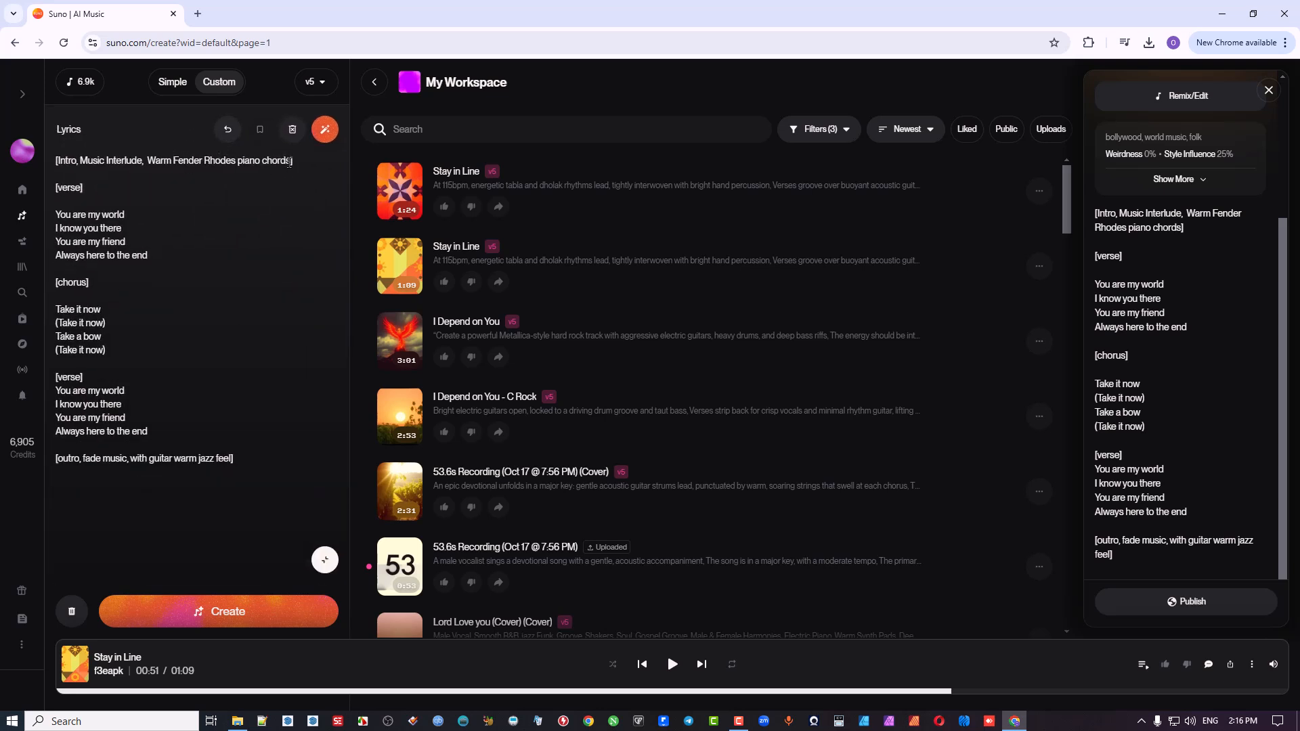
drag(290, 161, 139, 160)
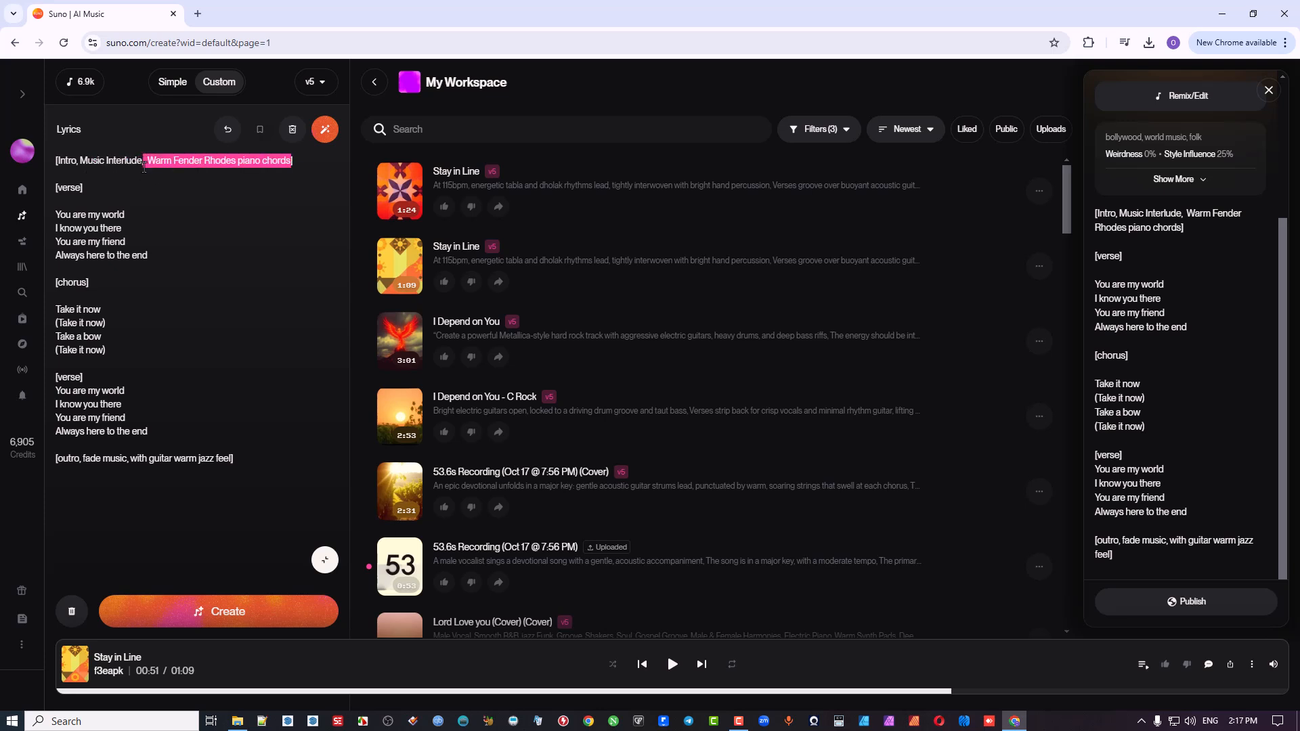
key(BackSpace)
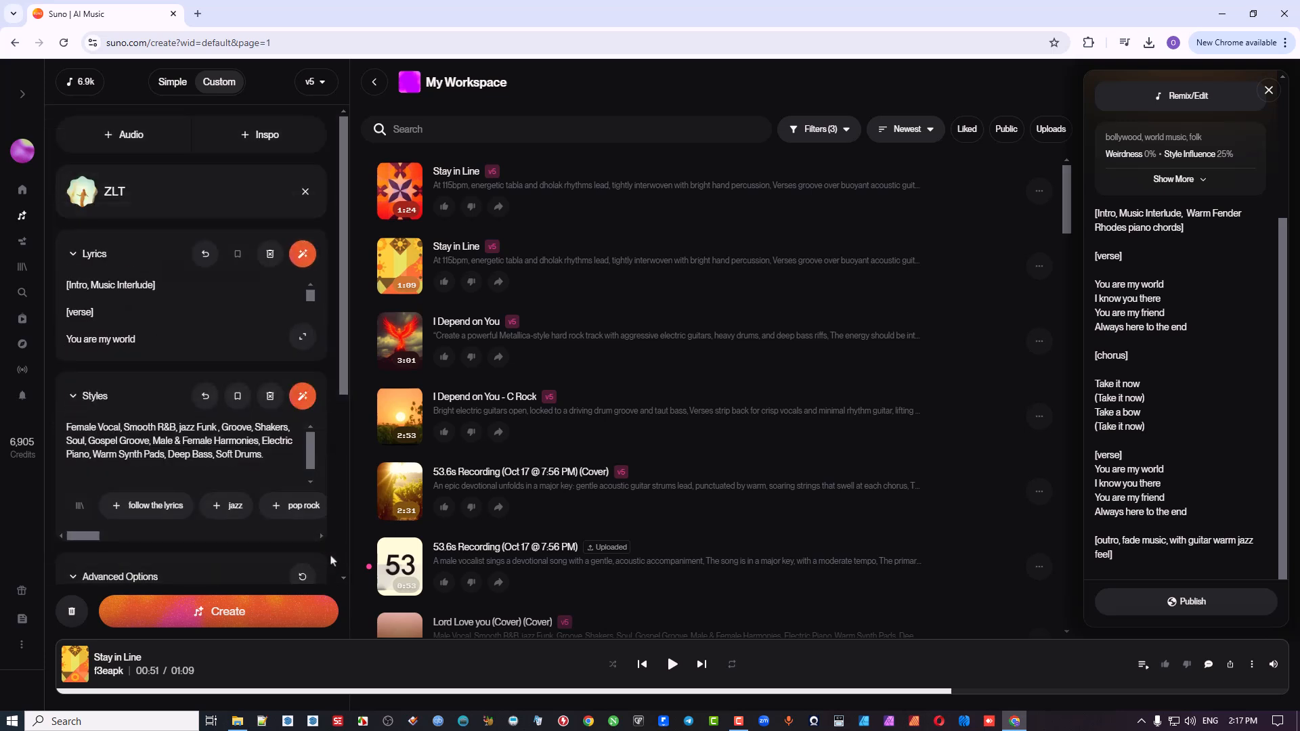
Step: Delete "with guitar warm jazz feel" and the comma before it from the outro tag, and collapse the lyrics editor
click(302, 335)
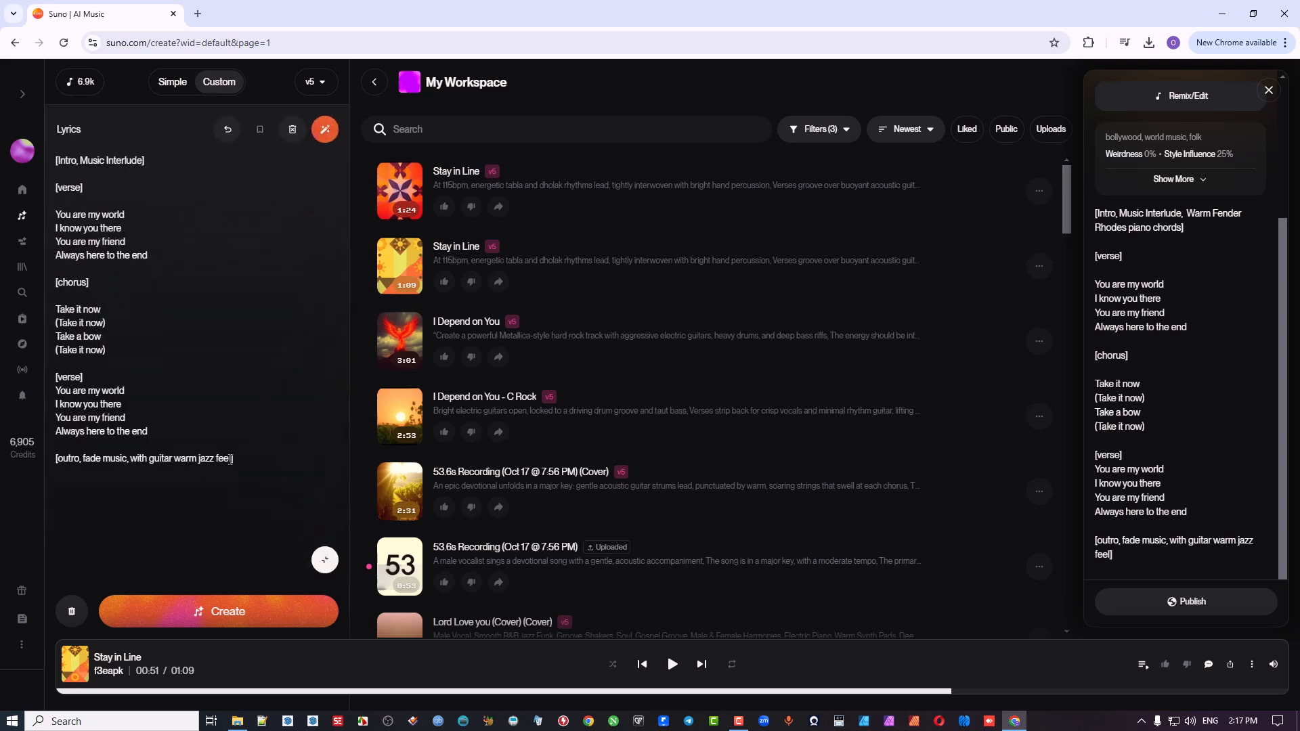
drag(230, 459, 133, 472)
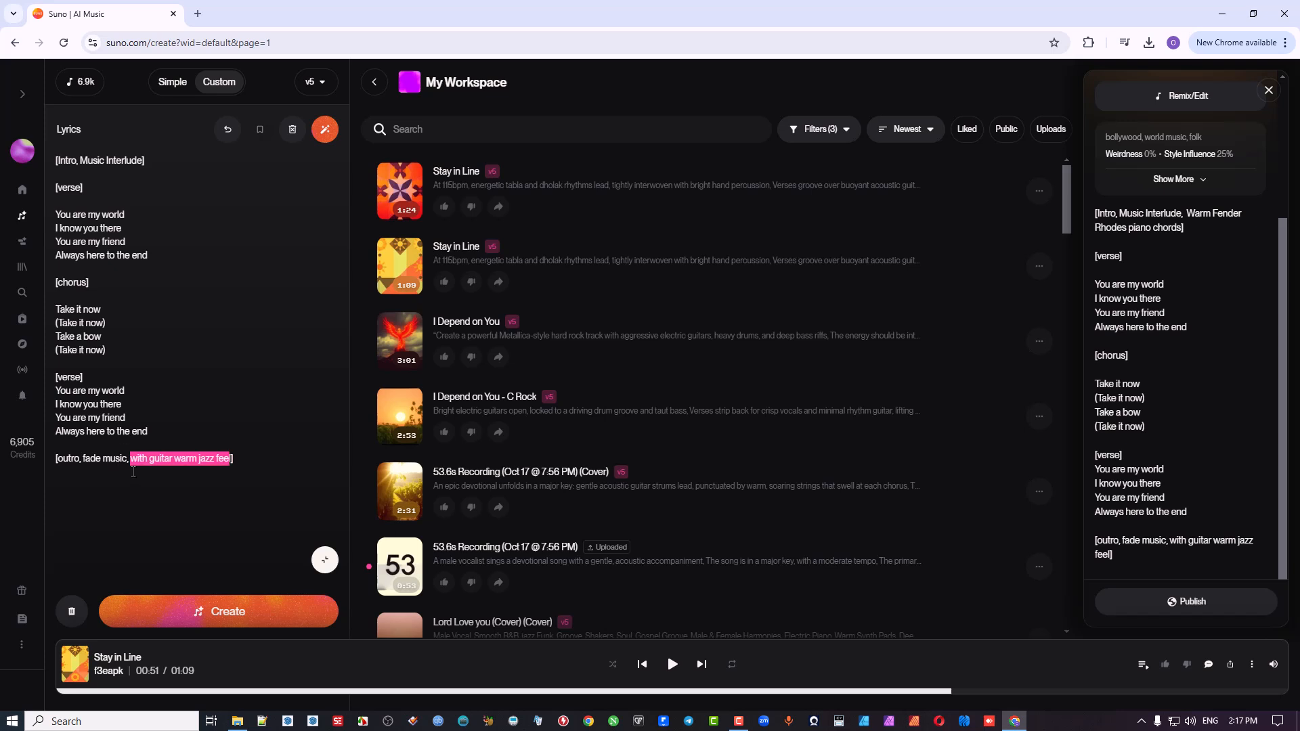
key(BackSpace)
key(BackSpace)
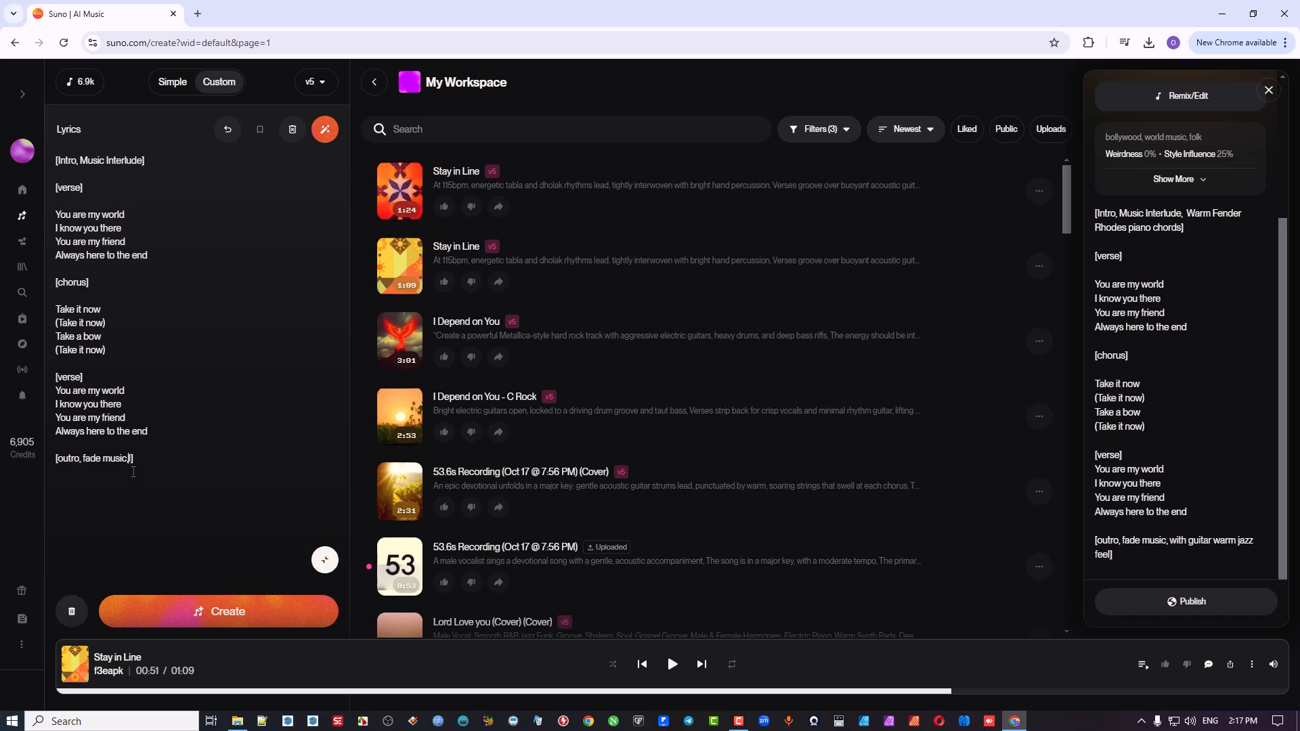
key(BackSpace)
click(325, 560)
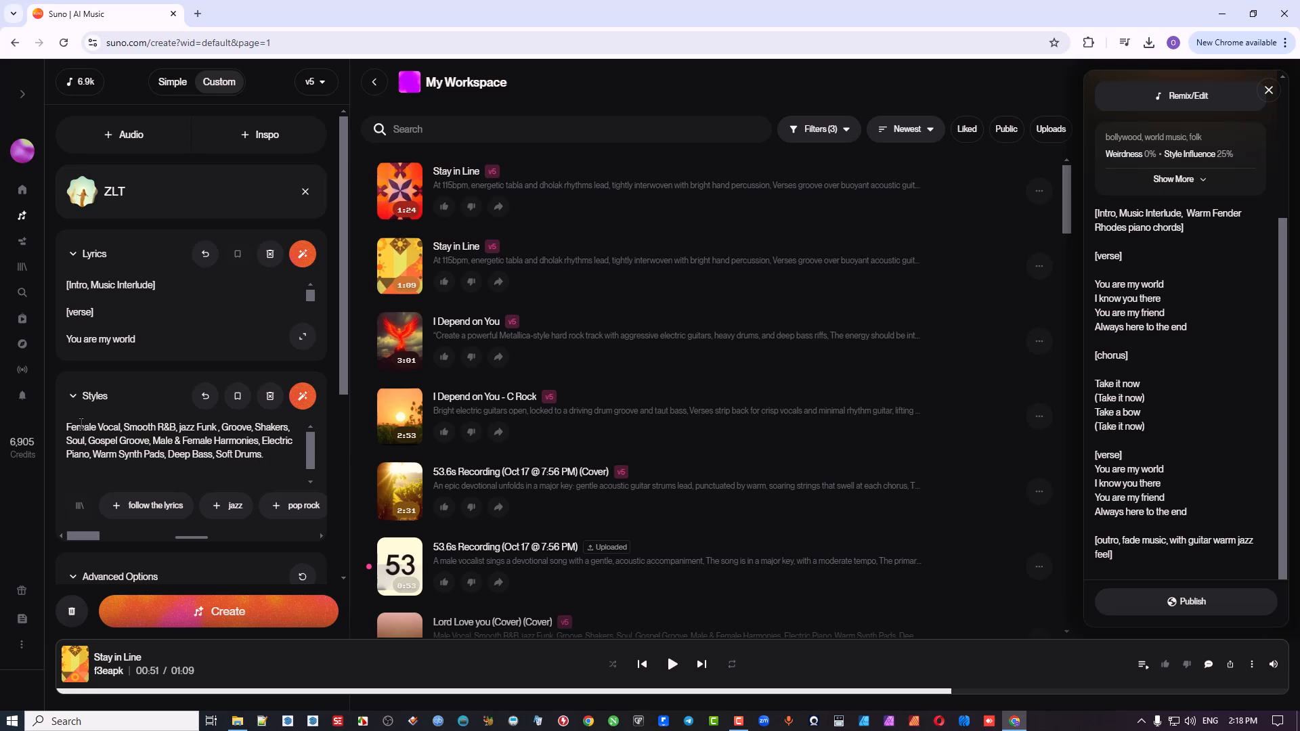
Step: Enter "saxophone" as an excluded style in the advanced options
scroll(225, 442, down, 1)
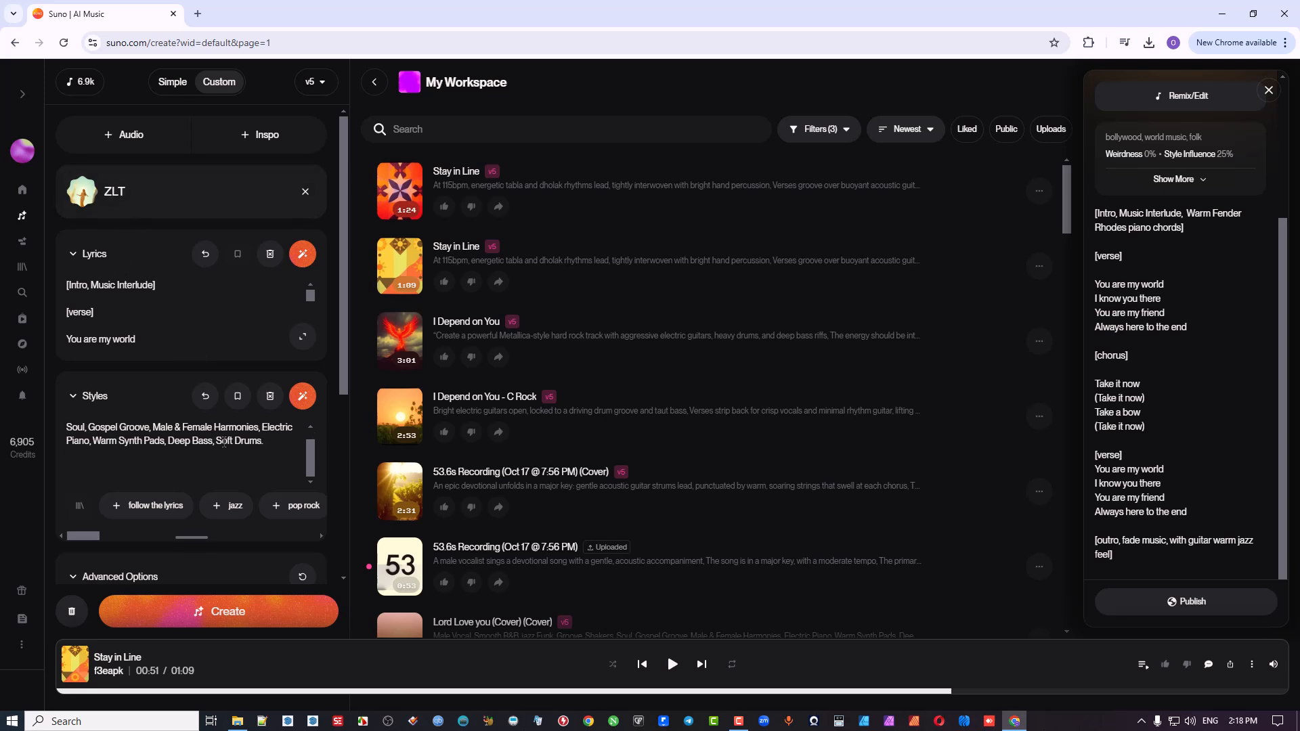
scroll(328, 456, down, 3)
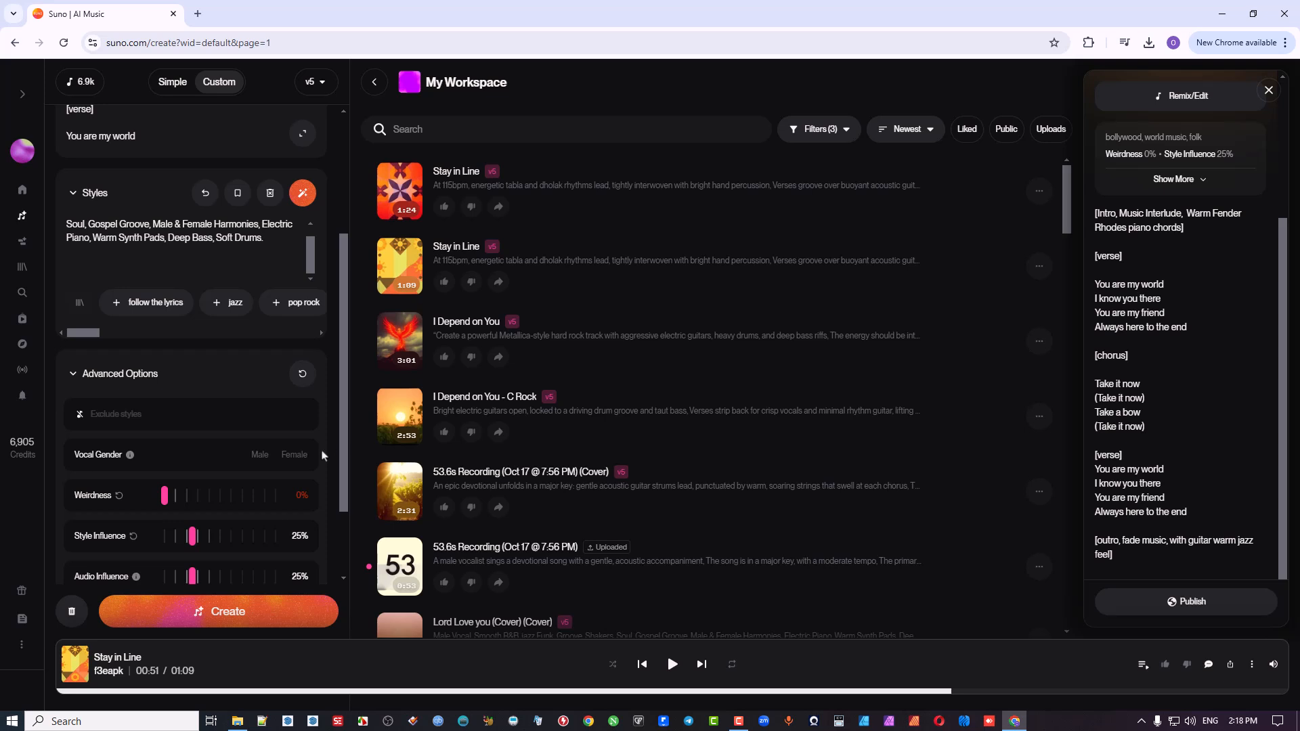
click(206, 411)
text(s)
text(axop[h)
text(p)
text(hone, strin)
key(BackSpace)
key(BackSpace)
key(BackSpace)
text(Female Vocal, Smooth R&B, jazz Funk , Groove, Shakers,)
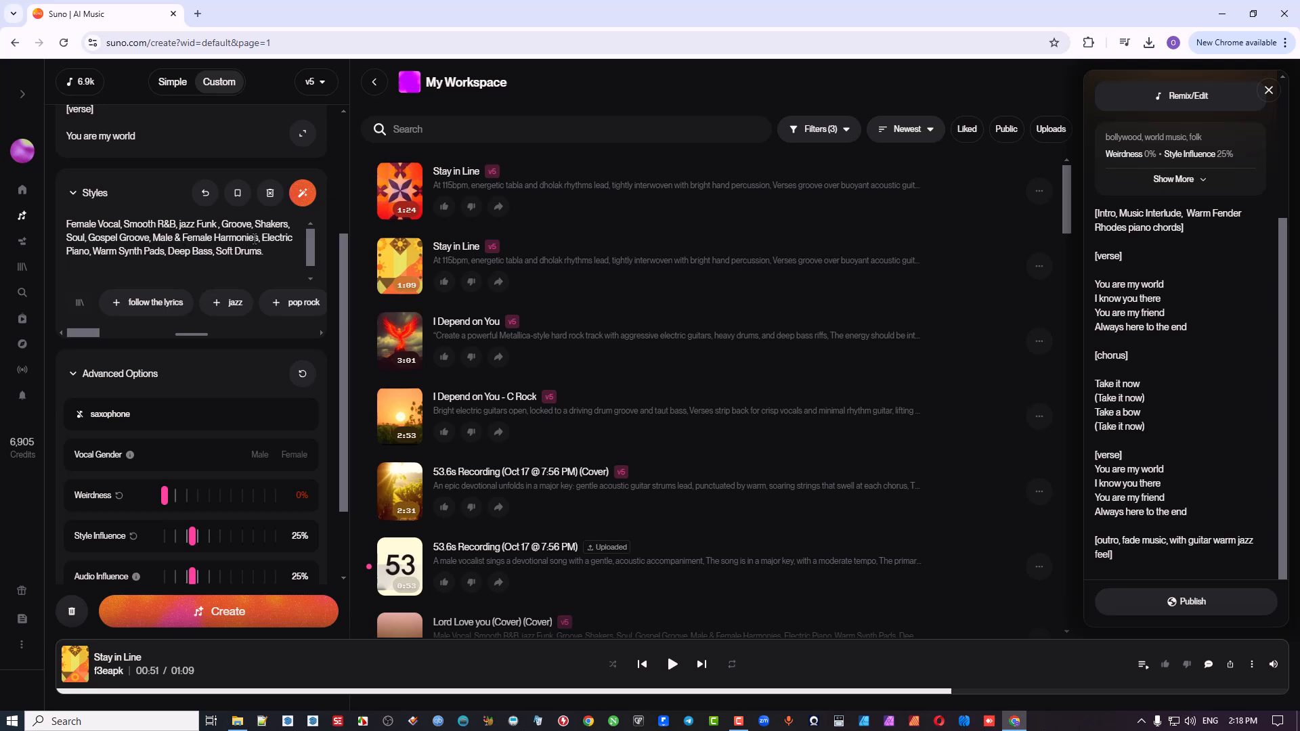
Step: Set Style Influence to 49% and Audio Influence to 22% in the advanced options
scroll(287, 447, down, 2)
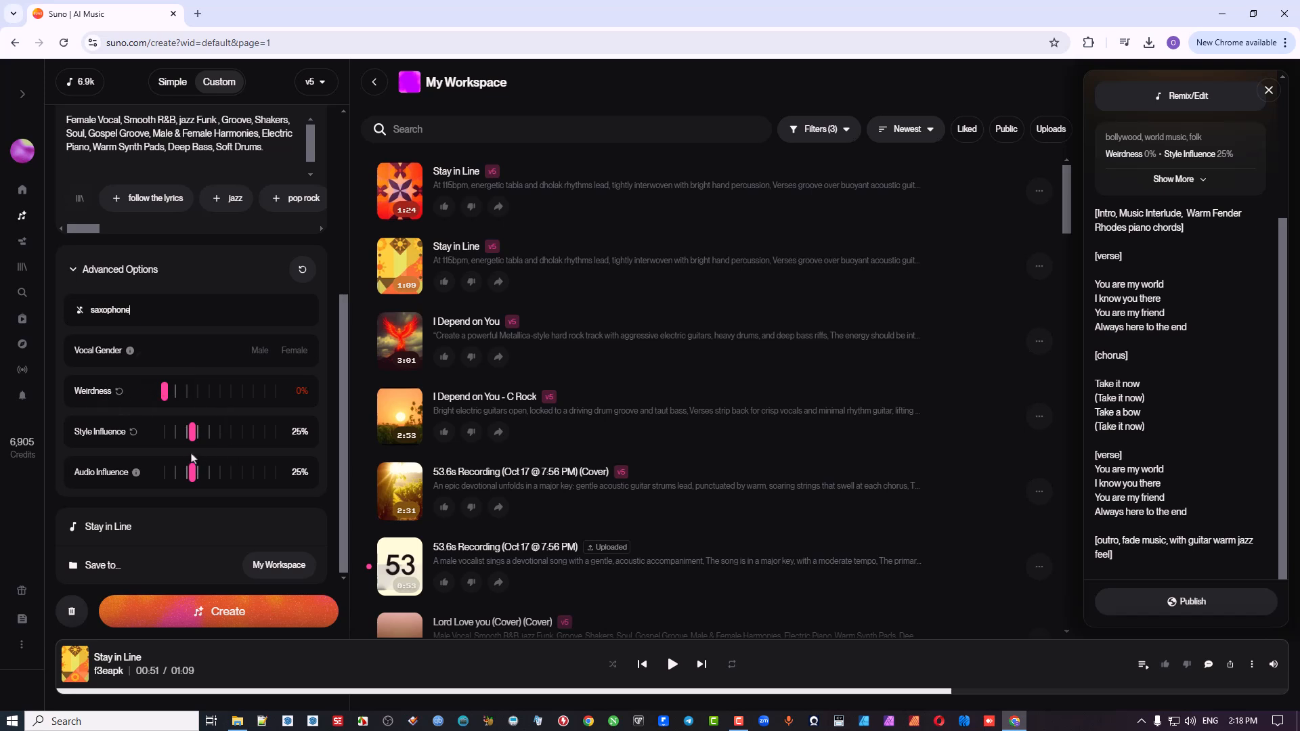
mouse_move(193, 482)
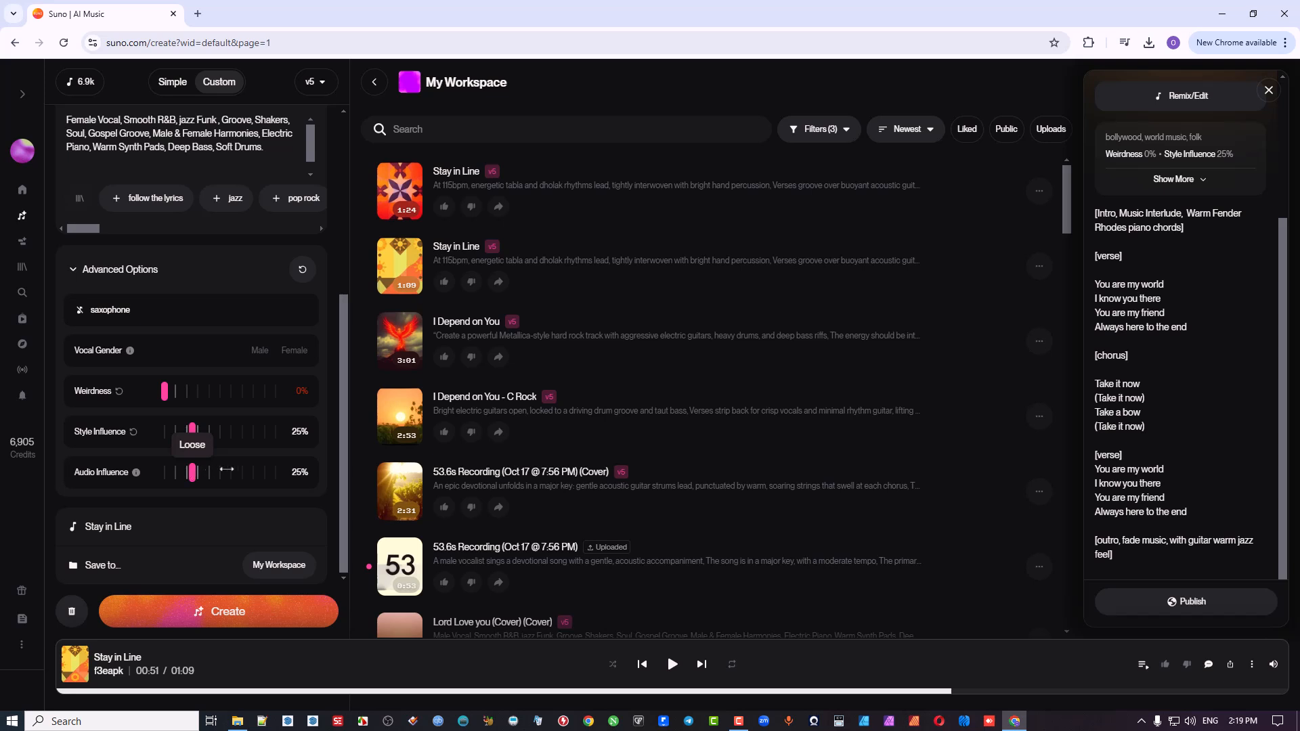
scroll(264, 383, up, 5)
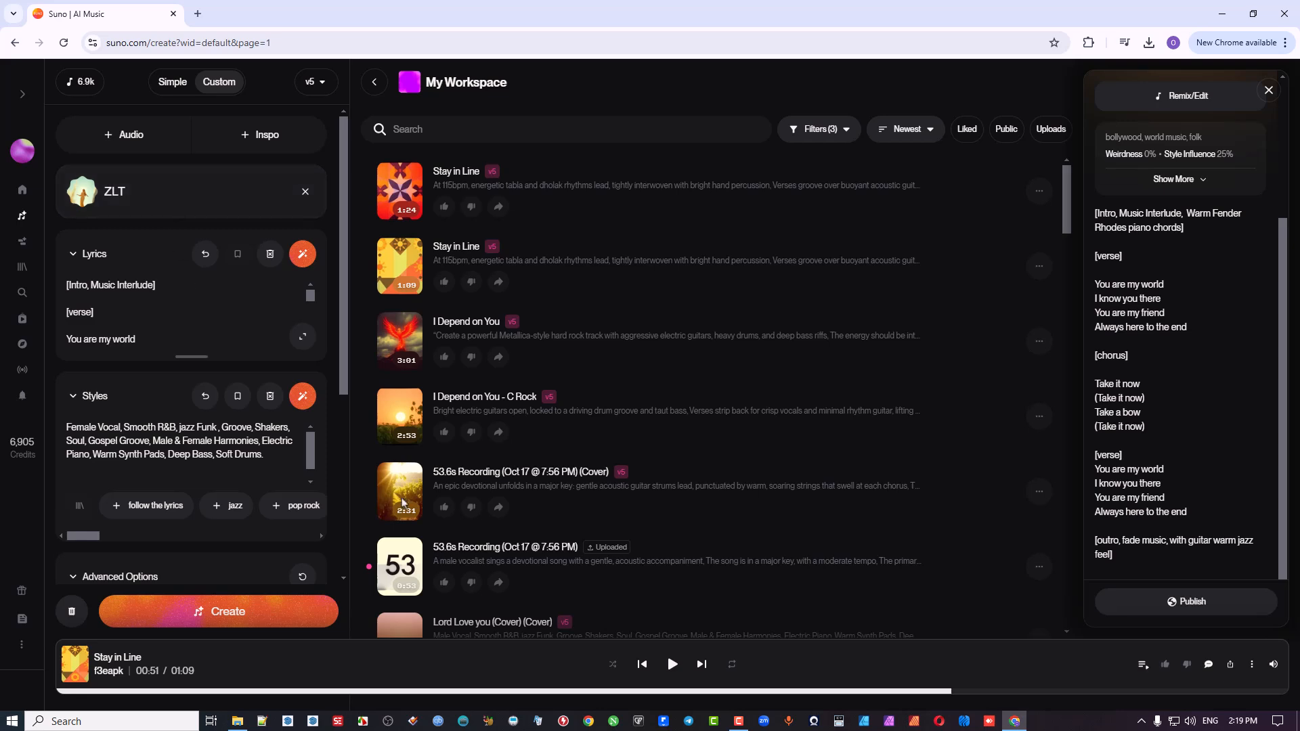
scroll(402, 502, down, 6)
scroll(305, 454, down, 1)
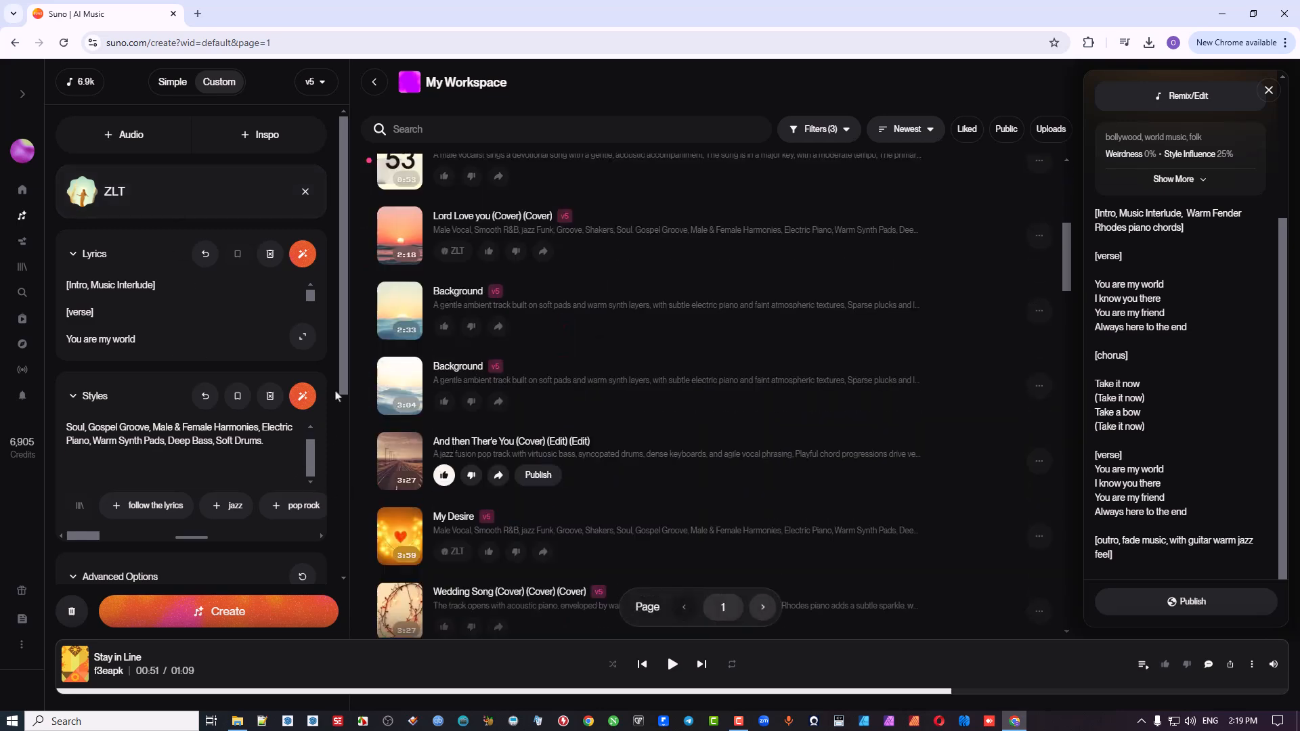
scroll(335, 396, down, 5)
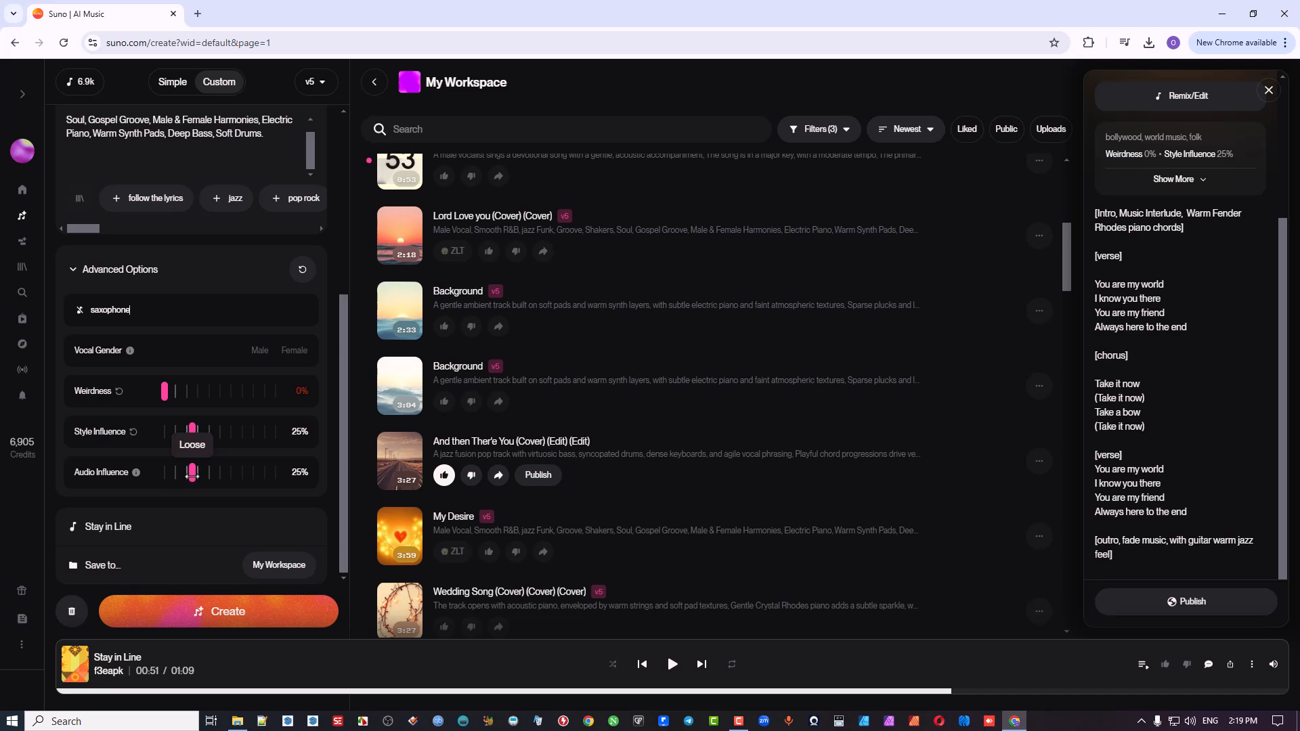
drag(193, 472, 217, 439)
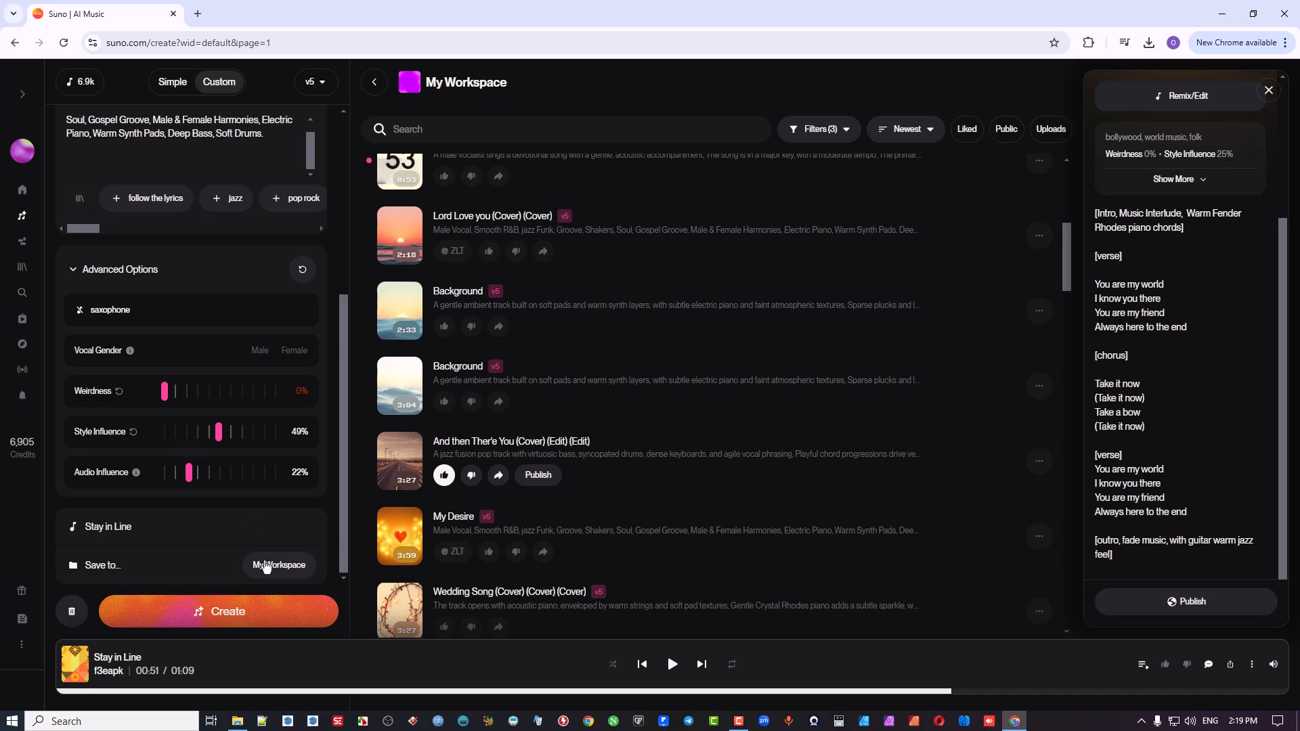
Step: Append "- ZLT Vive" to the song title "Stay in Line"
click(175, 529)
text(- ZLT Vive)
scroll(265, 212, up, 5)
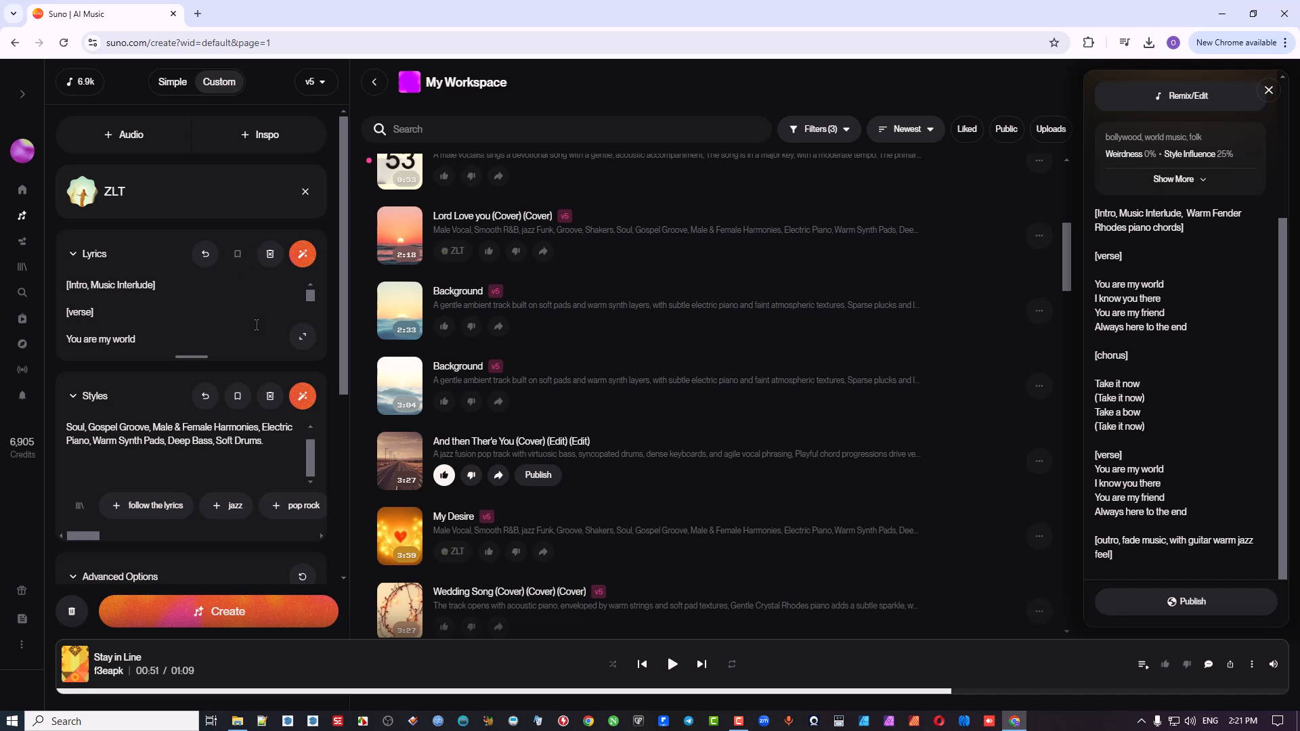
Step: Generate the "Stay in Line - ZLT Vive" song with the current lyrics, styles, ZLT persona and advanced options
scroll(249, 556, down, 3)
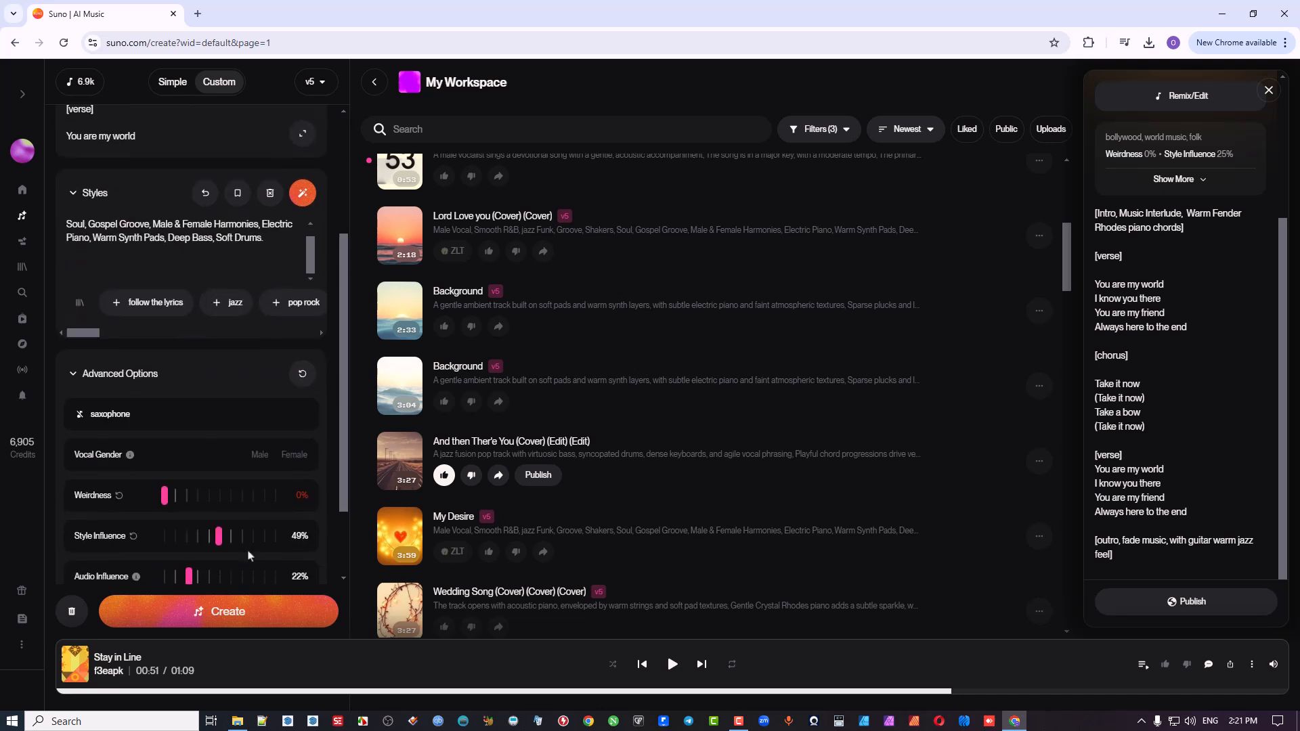
click(236, 615)
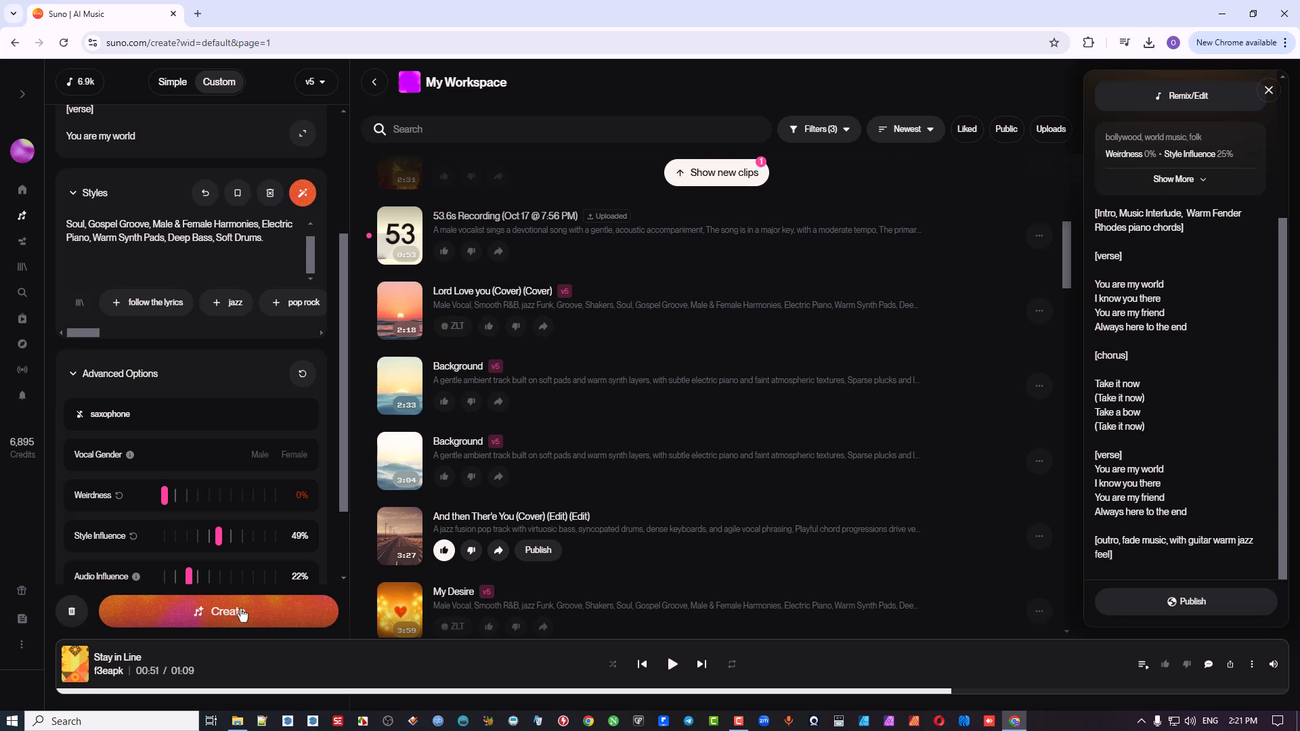
scroll(639, 313, up, 5)
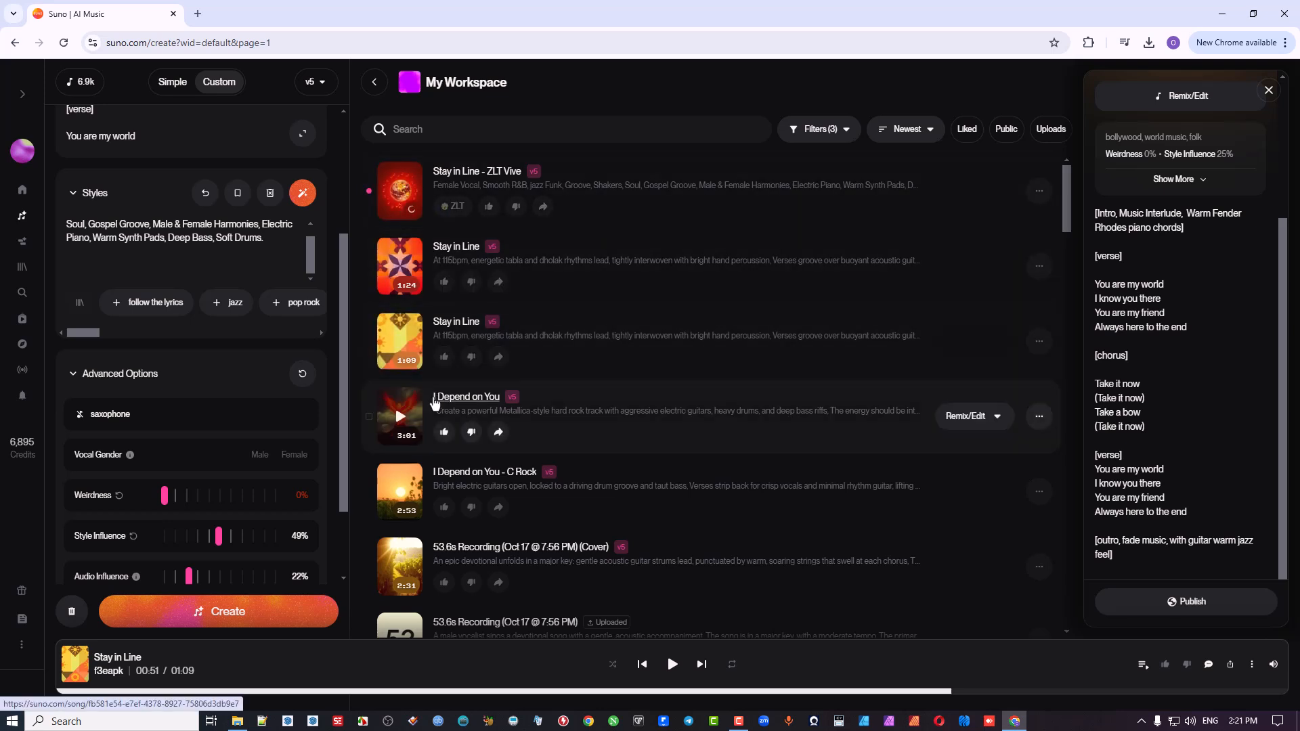
Step: Listen to the new "Stay in Line - ZLT Vive" song alongside the expanded lyrics, and pause it after the chorus
click(401, 194)
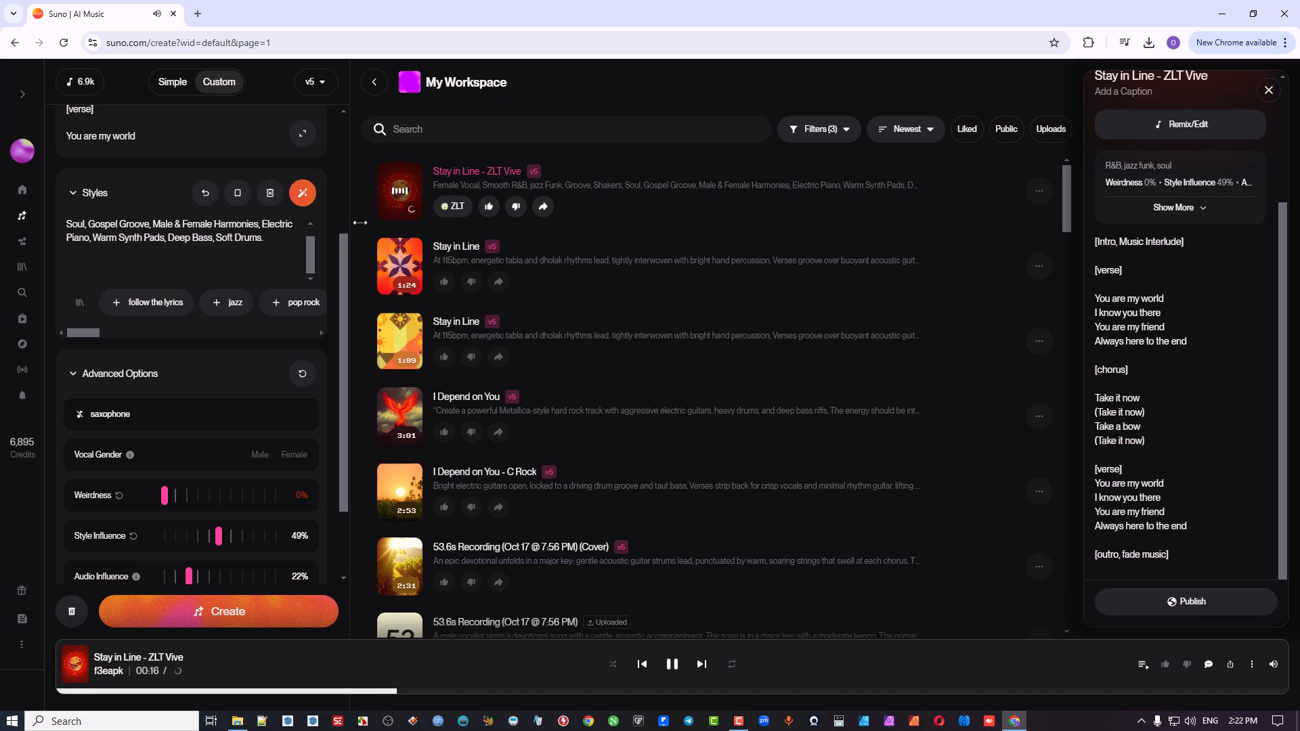
scroll(342, 220, up, 3)
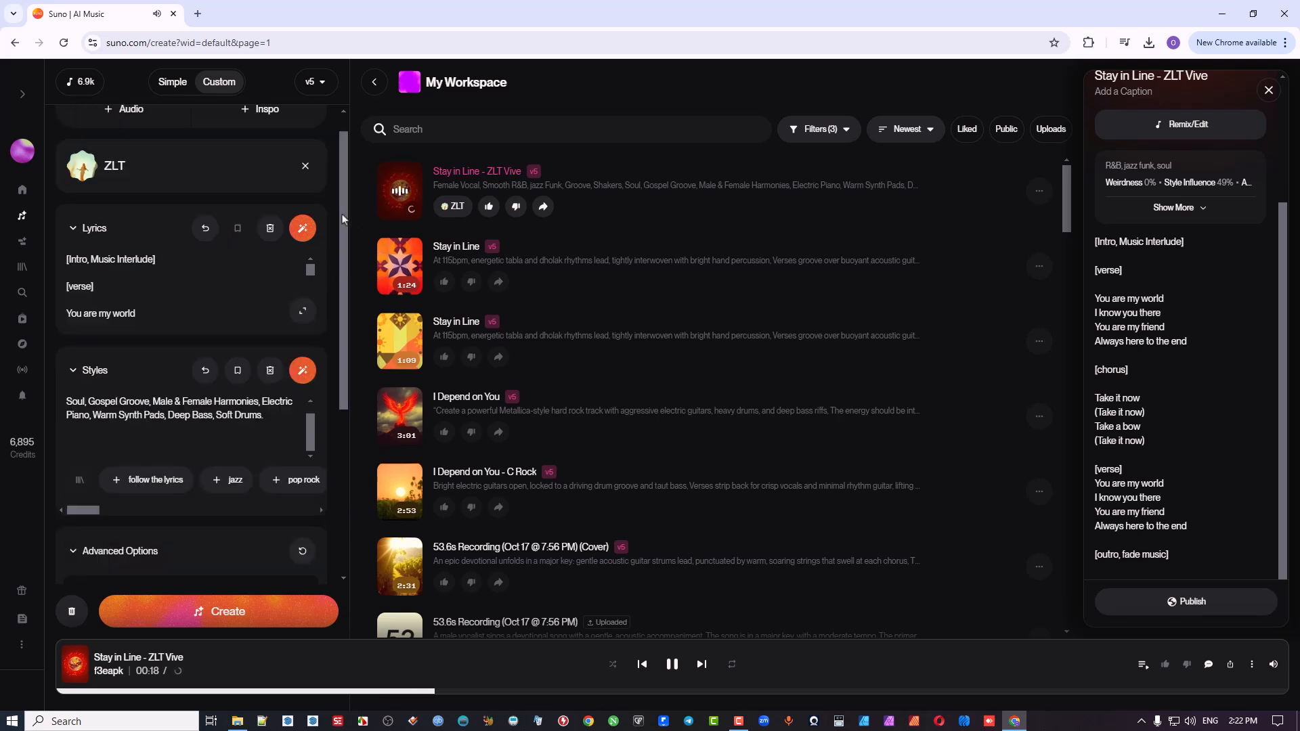
click(303, 337)
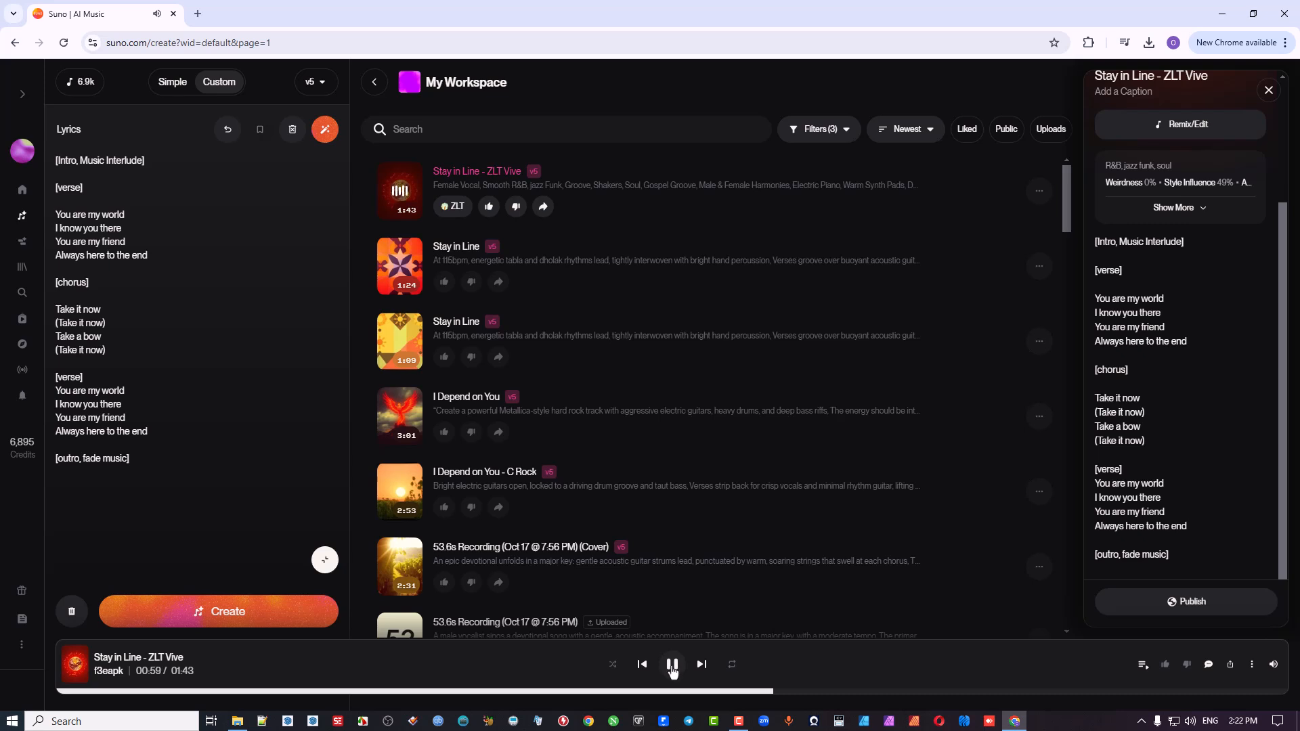
click(672, 665)
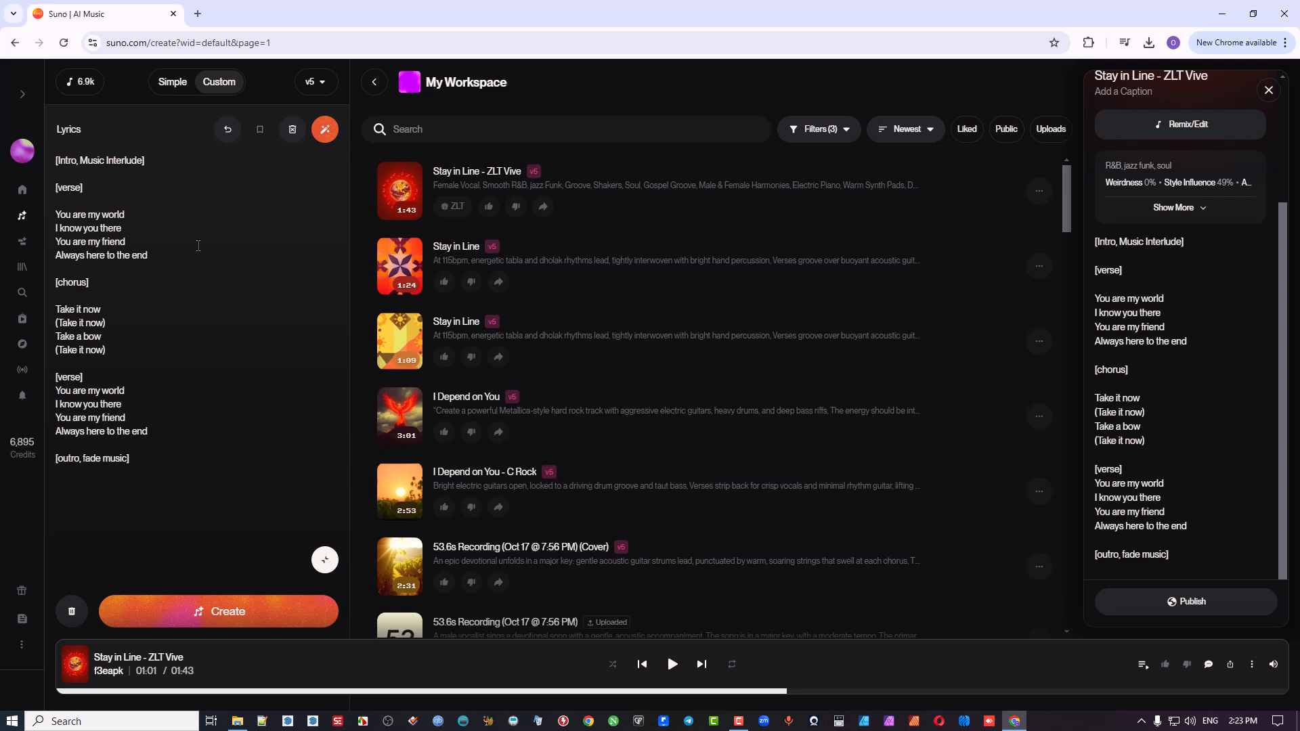
Step: Collapse the lyrics editor, enhance the style prompt automatically into a fuller description, and remove the ZLT persona
click(325, 560)
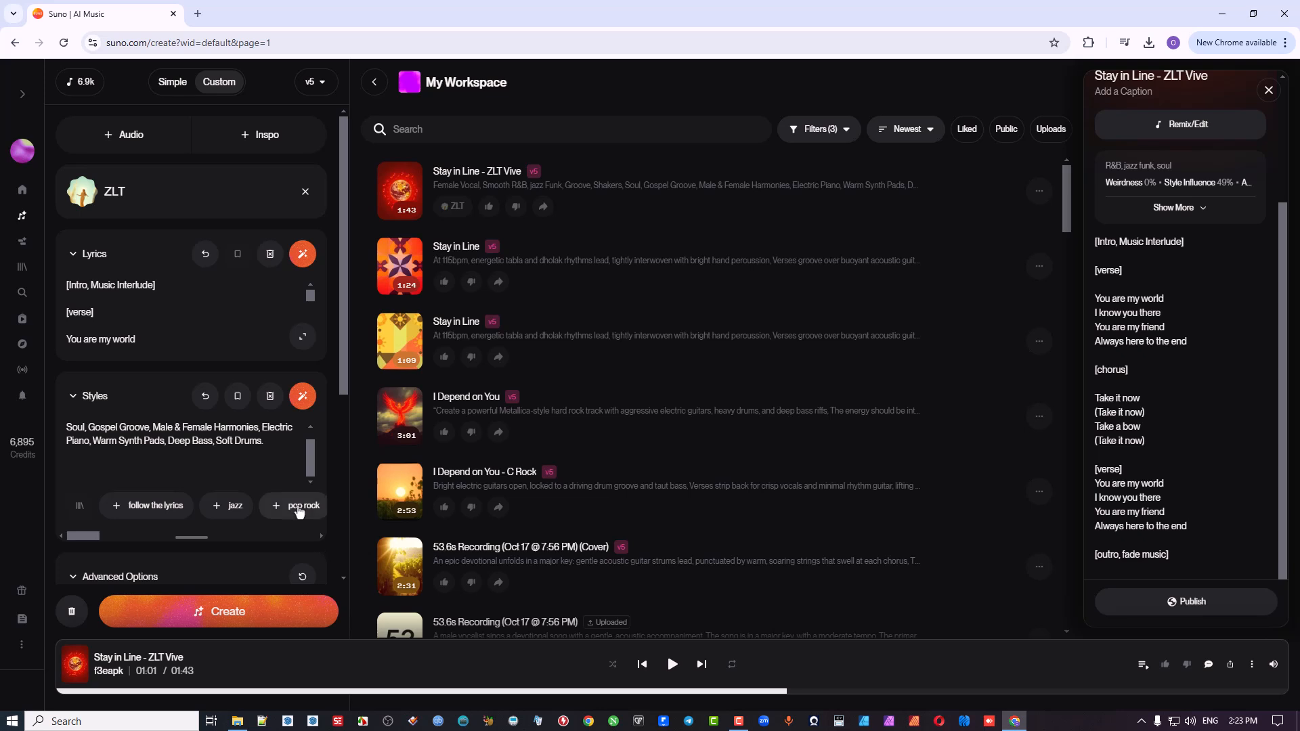
click(305, 398)
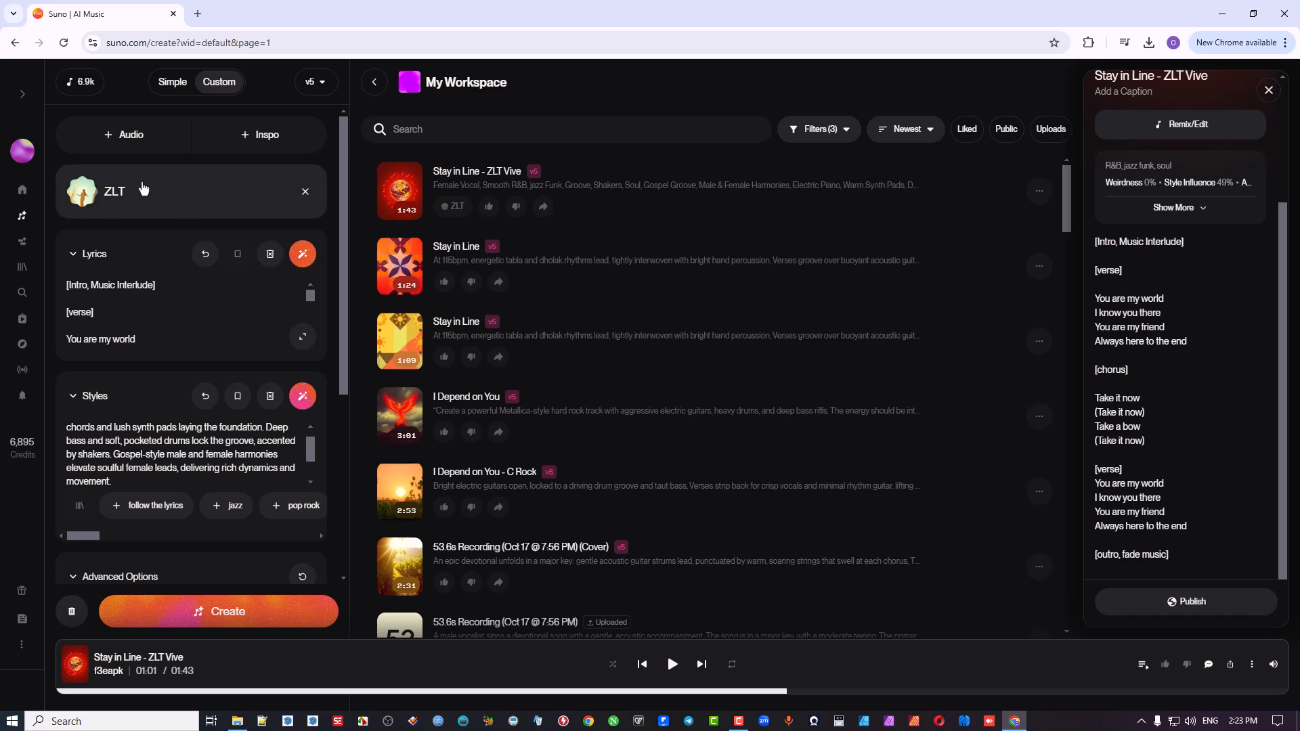
click(305, 193)
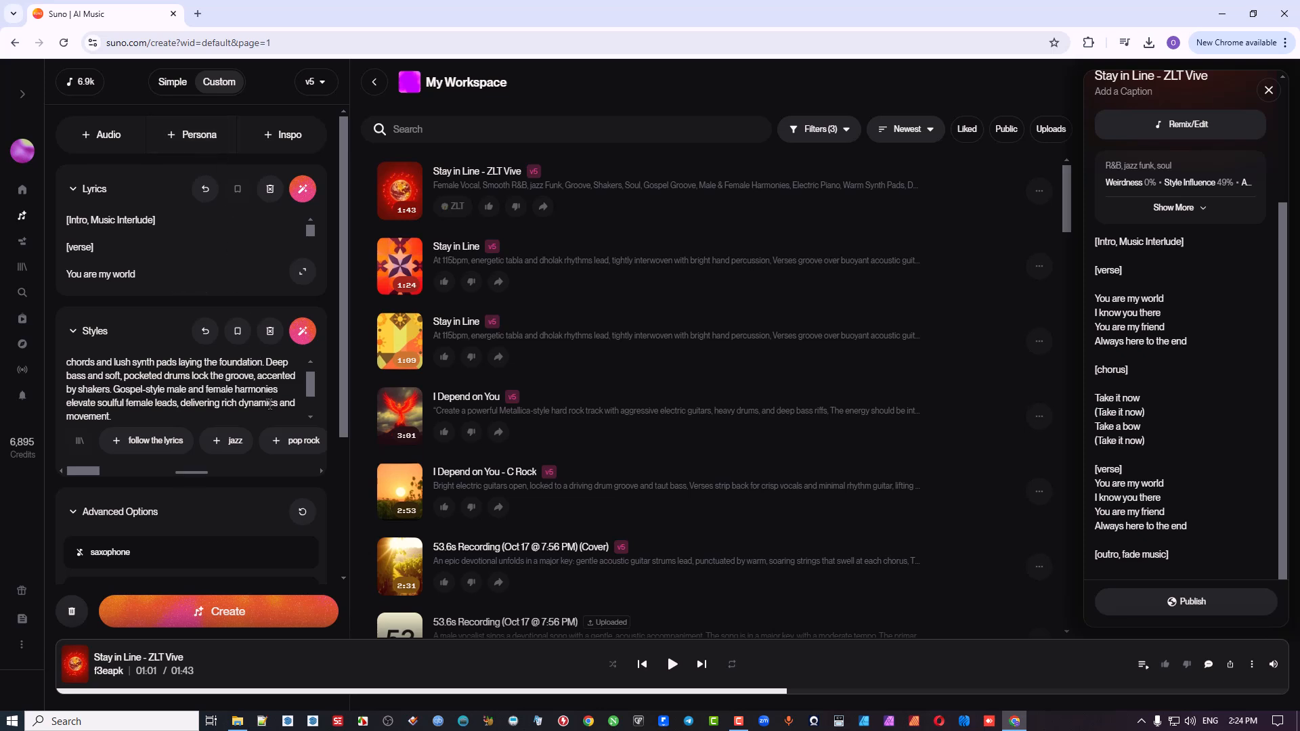
Step: Generate further versions of "Stay in Line - ZLT Vive" without a persona, using the enhanced style description
scroll(271, 405, down, 2)
scroll(296, 445, down, 3)
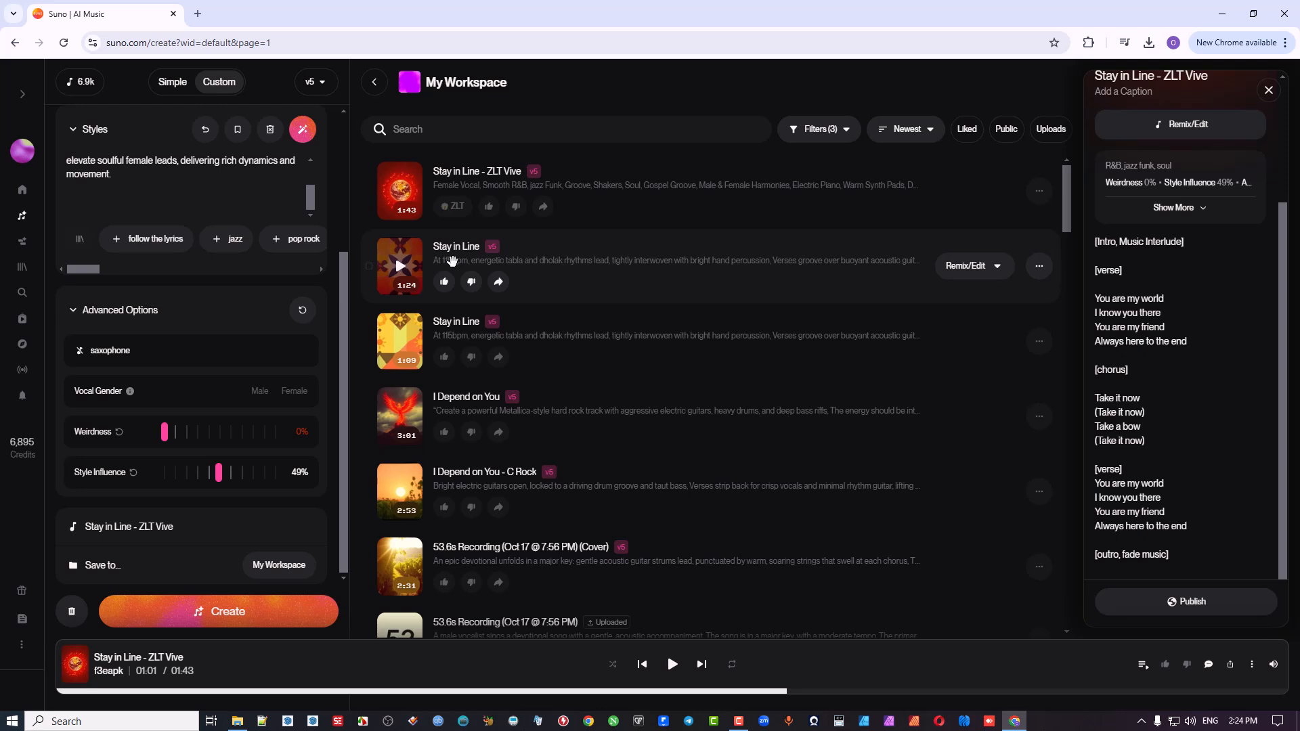
click(254, 618)
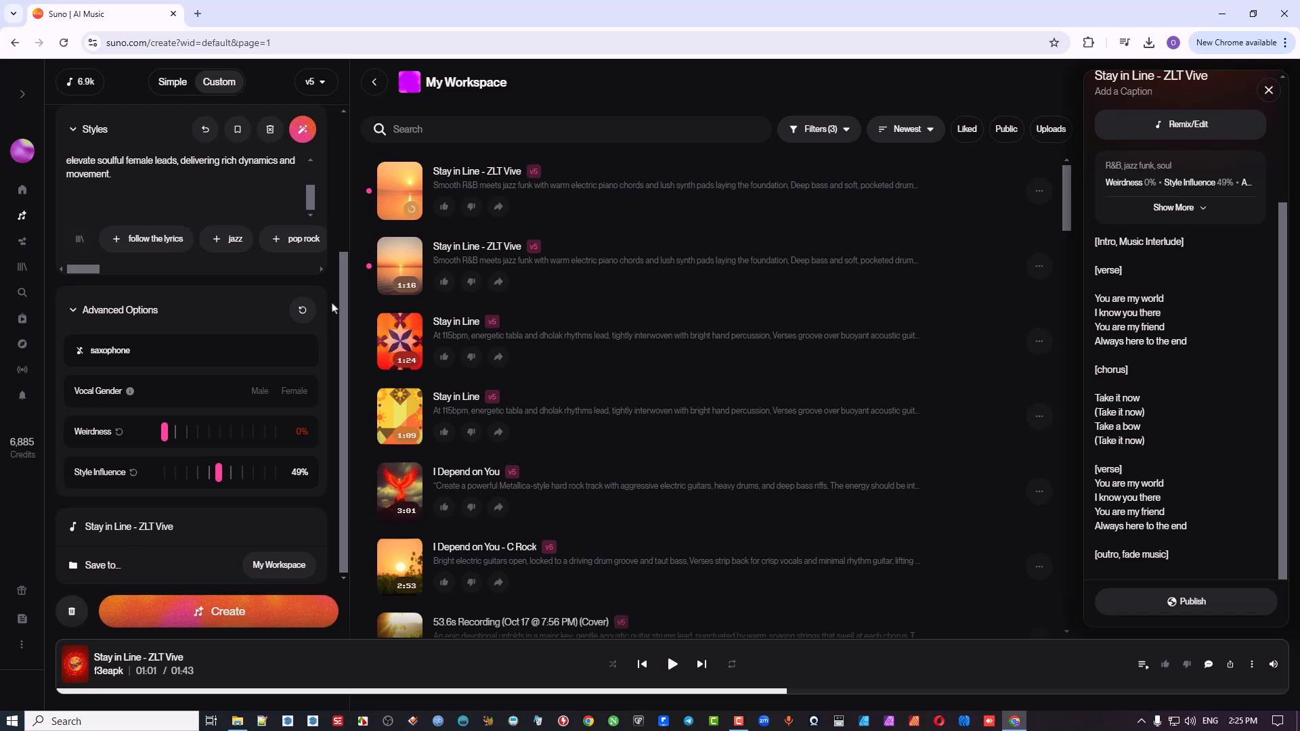
Step: Listen to the two new persona-free versions alongside the full lyrics, skipping ahead in the second one, and collapse the lyrics editor
click(400, 194)
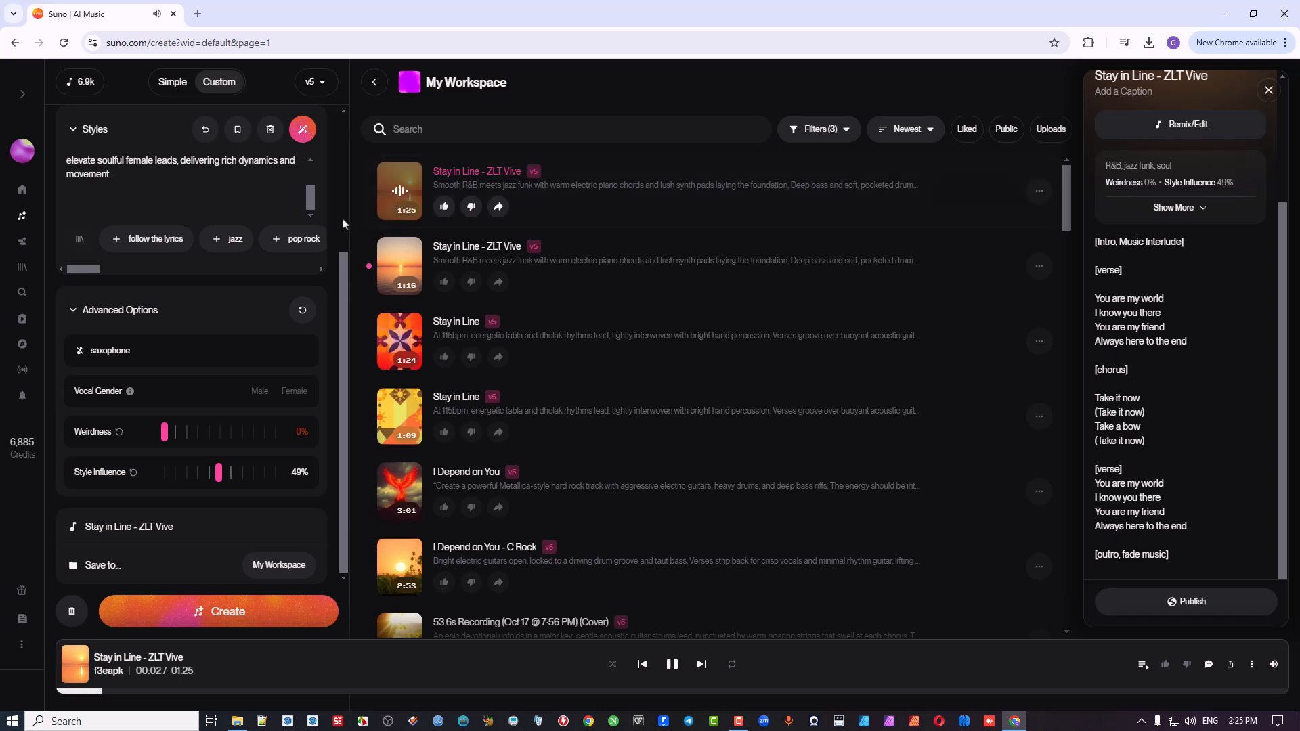
scroll(344, 218, up, 3)
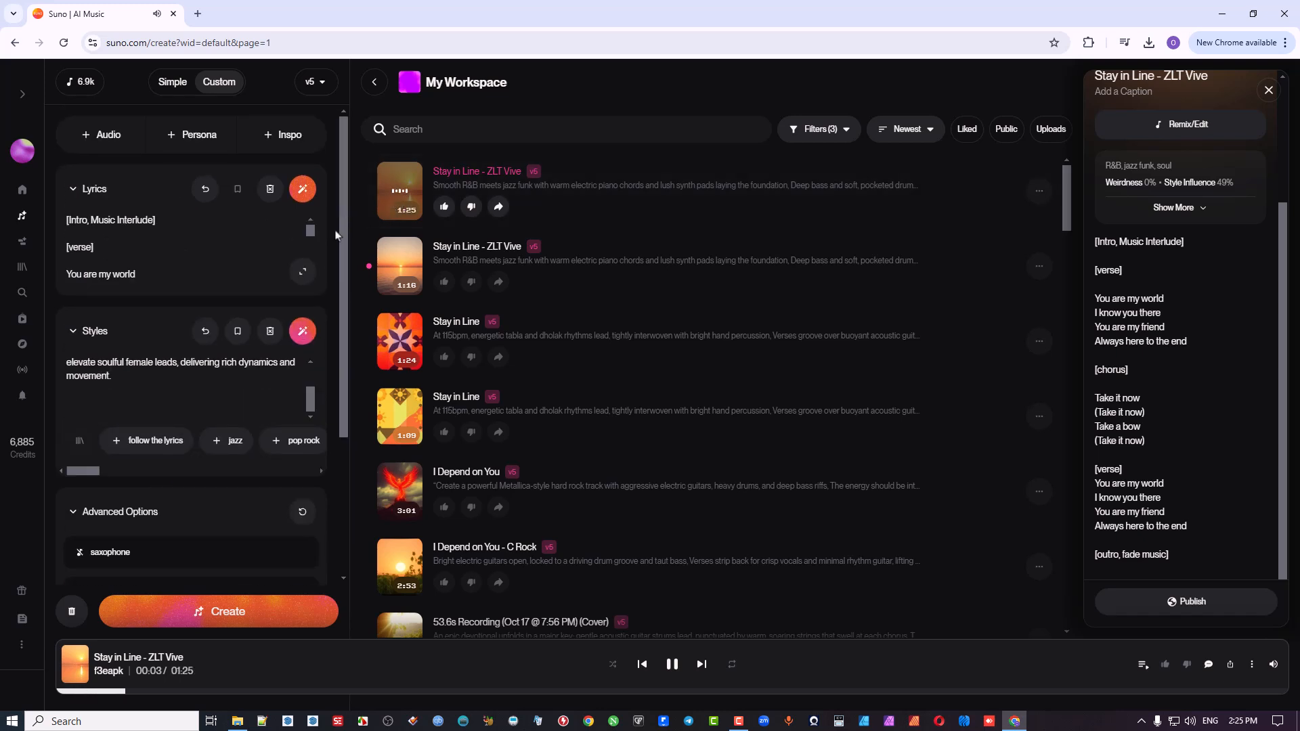
click(303, 273)
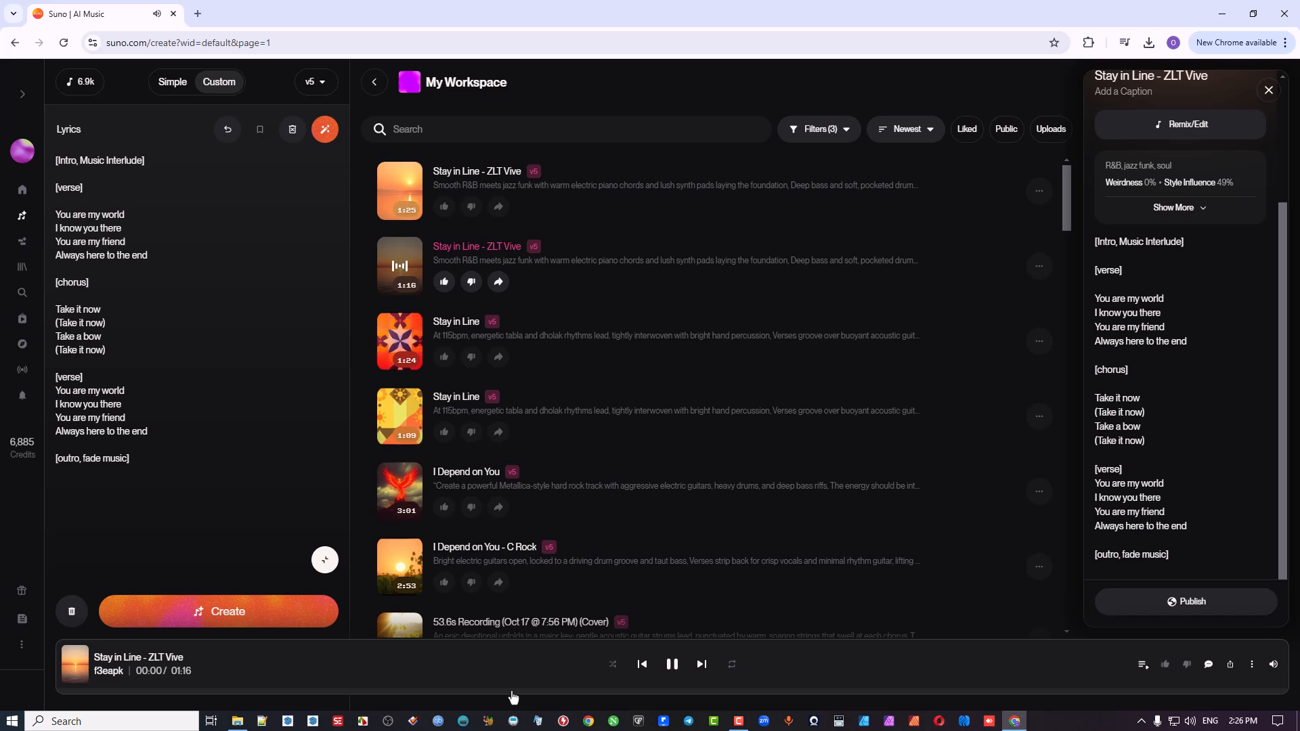
click(522, 692)
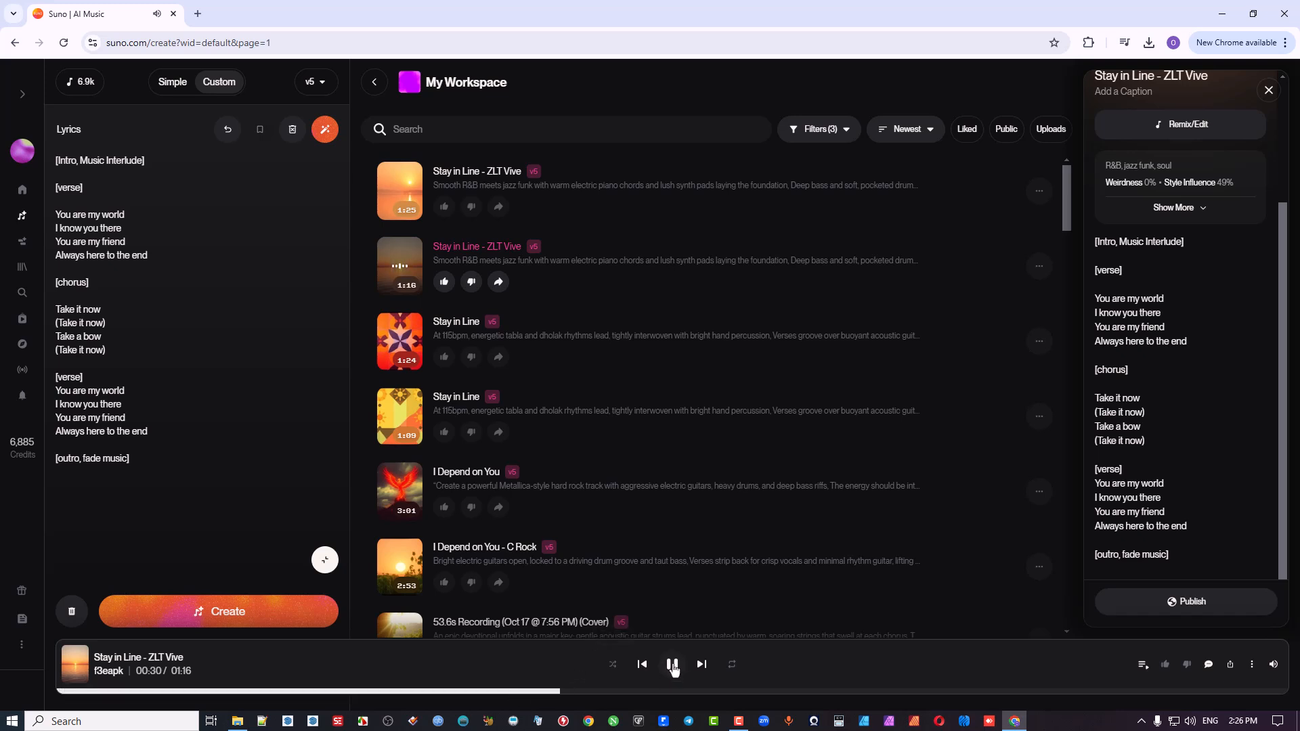
click(672, 665)
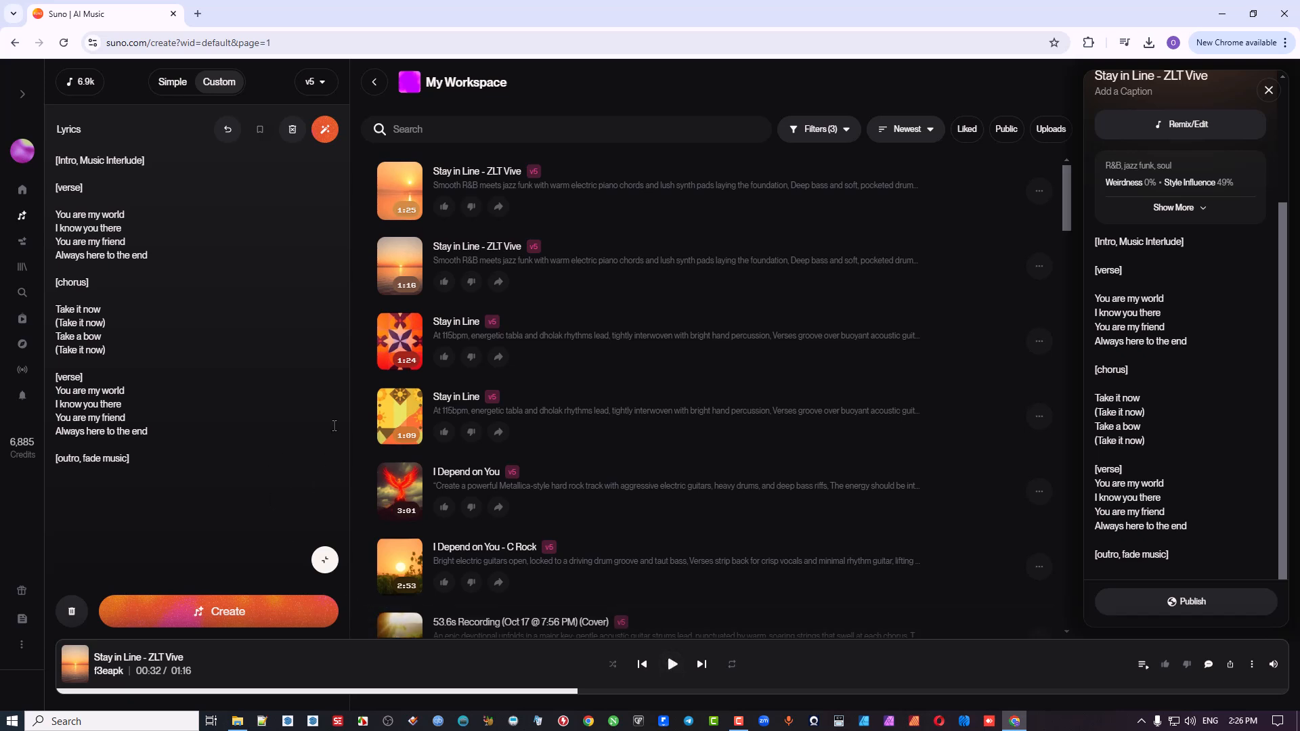
click(325, 561)
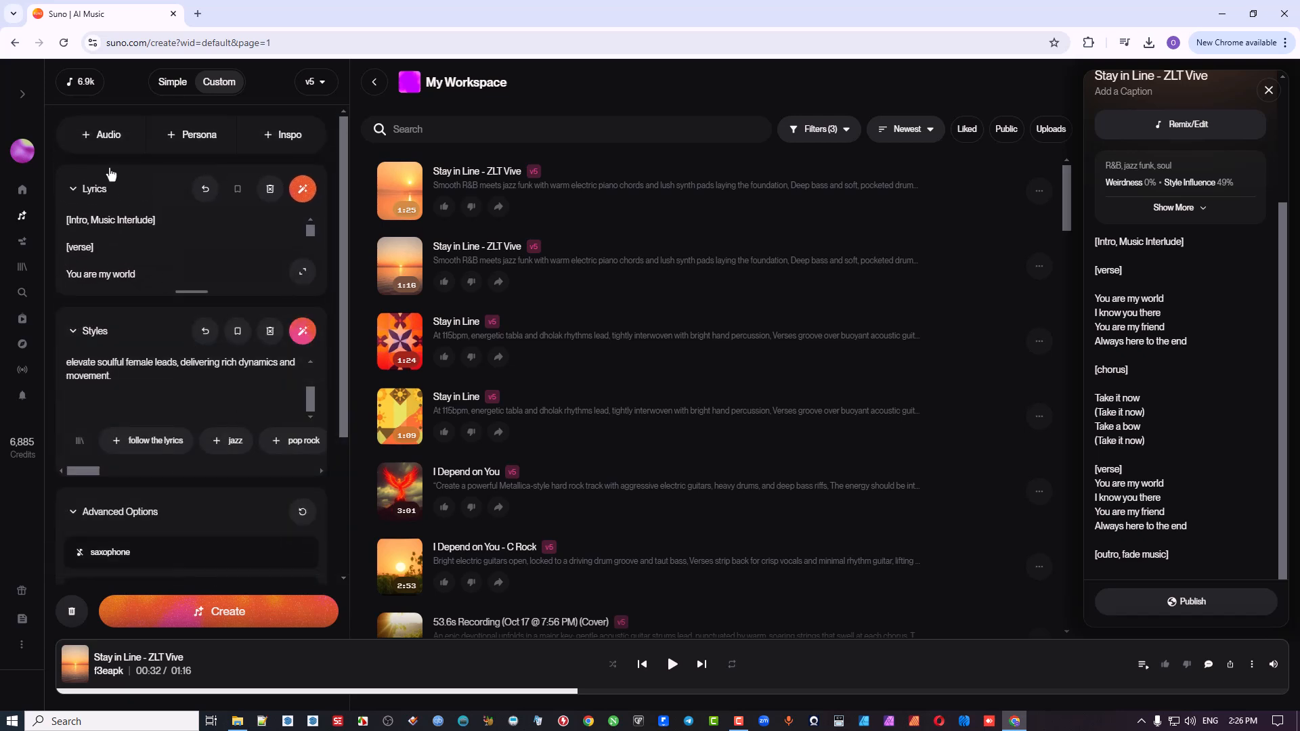
Step: Record a vocal clip of about 34 seconds as new audio
click(111, 143)
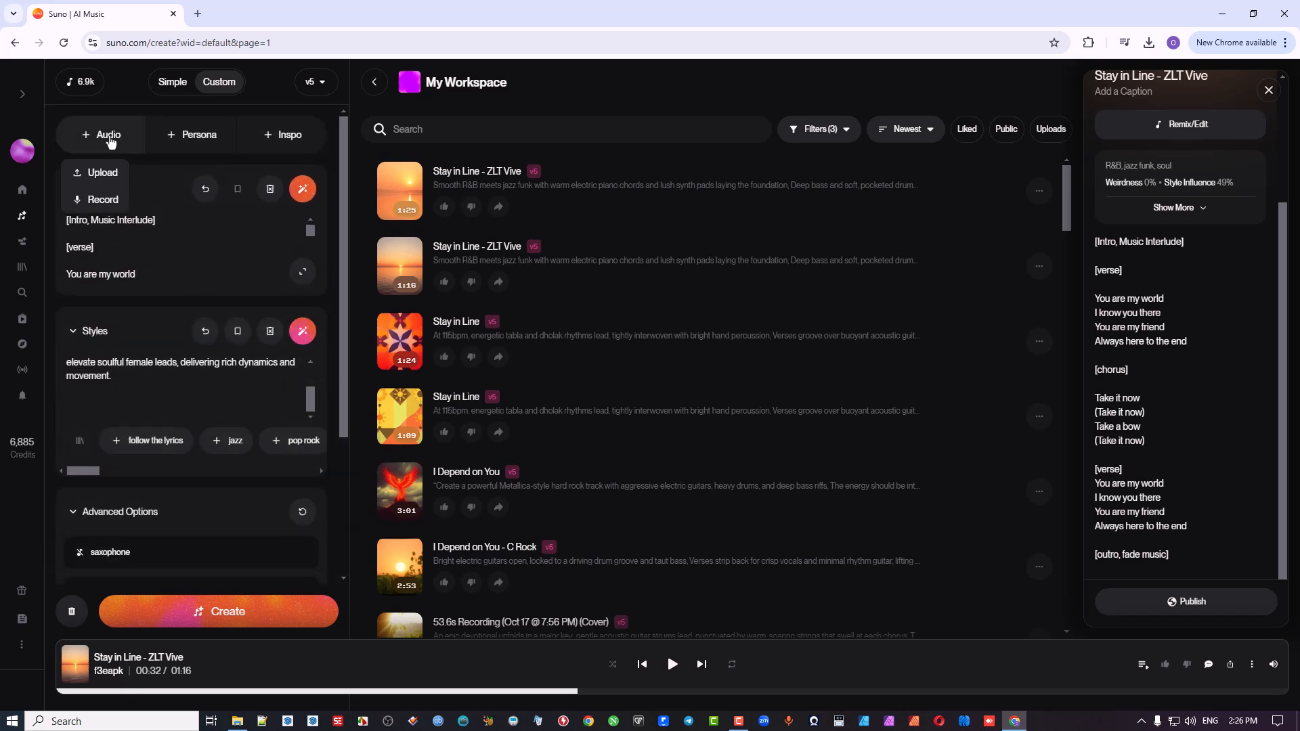
click(105, 201)
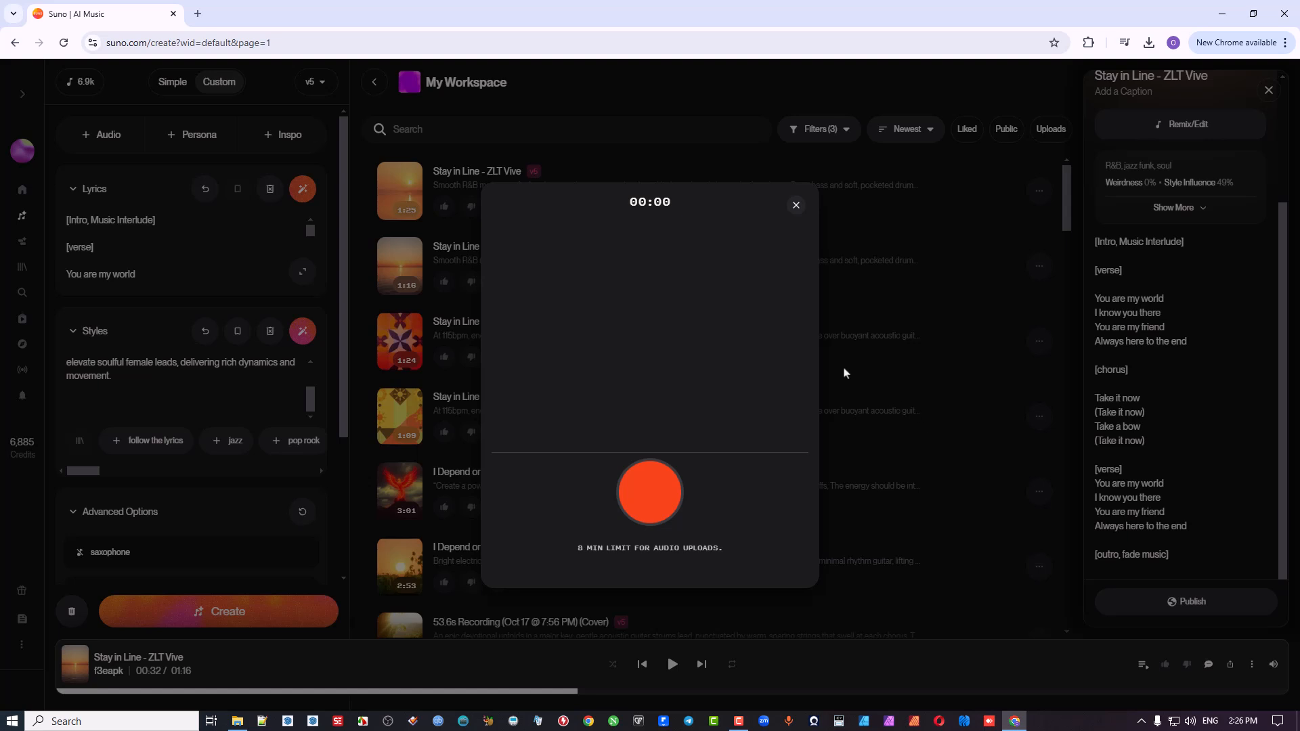
click(657, 504)
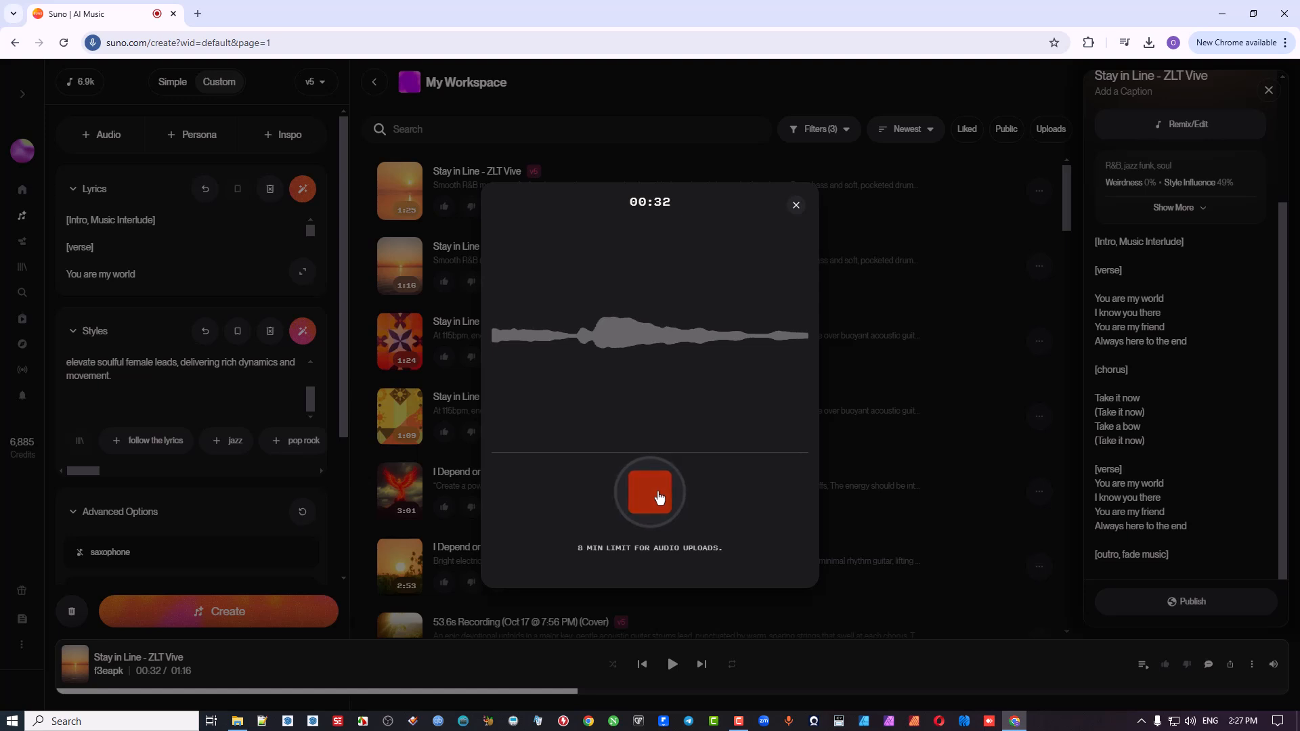
click(657, 500)
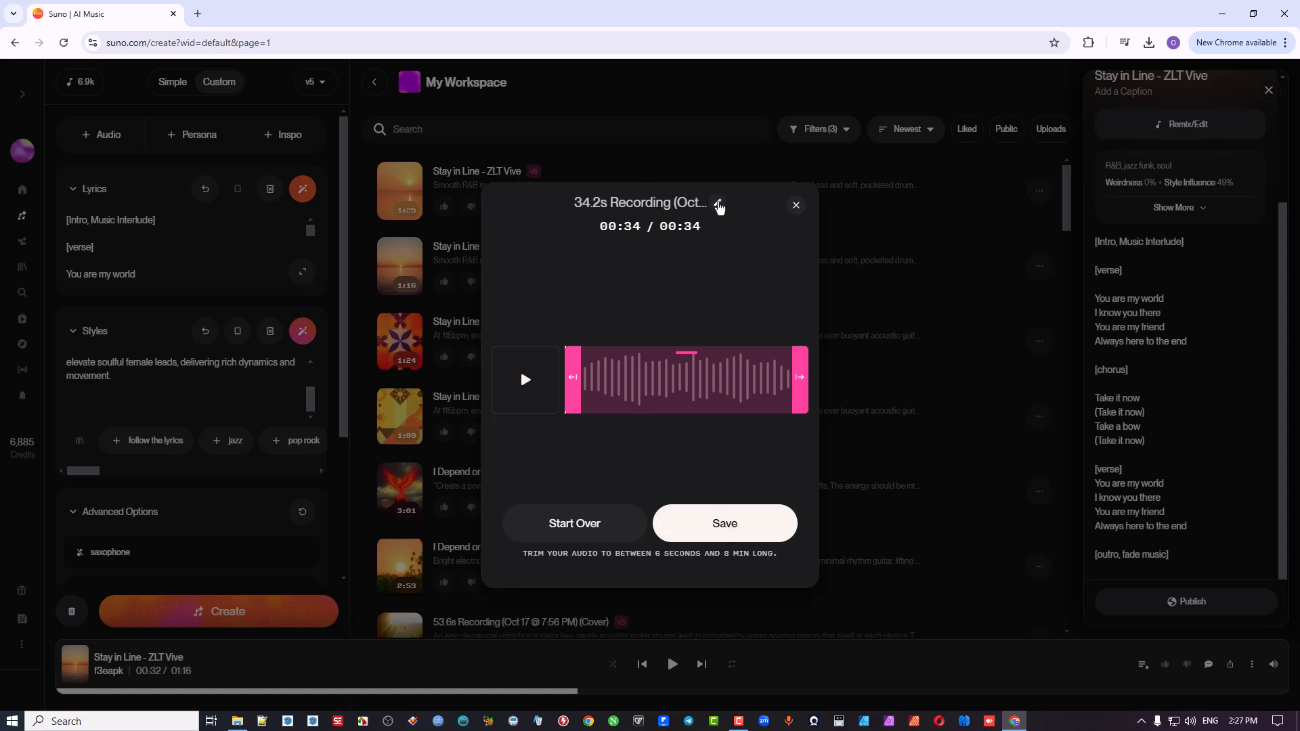
Step: Title the recording "HAppy Birthday" and save it to the workspace
click(718, 204)
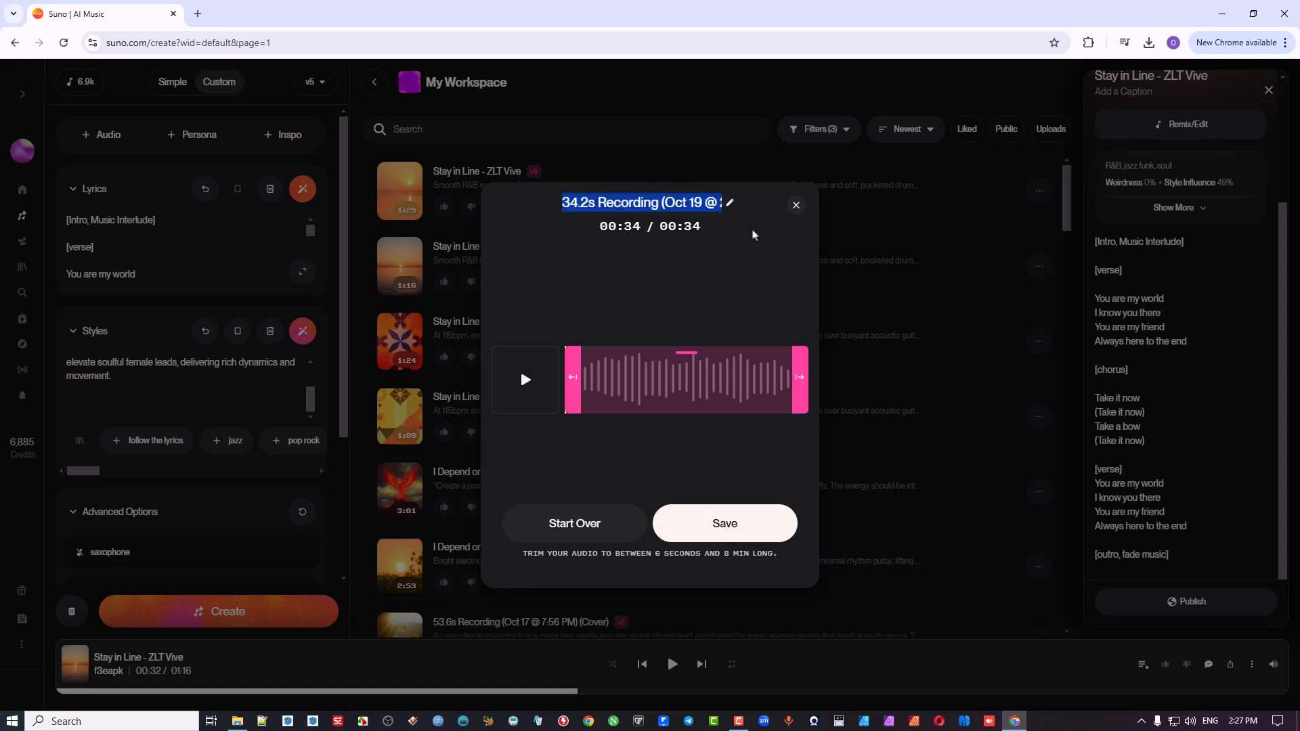
text(HAppy)
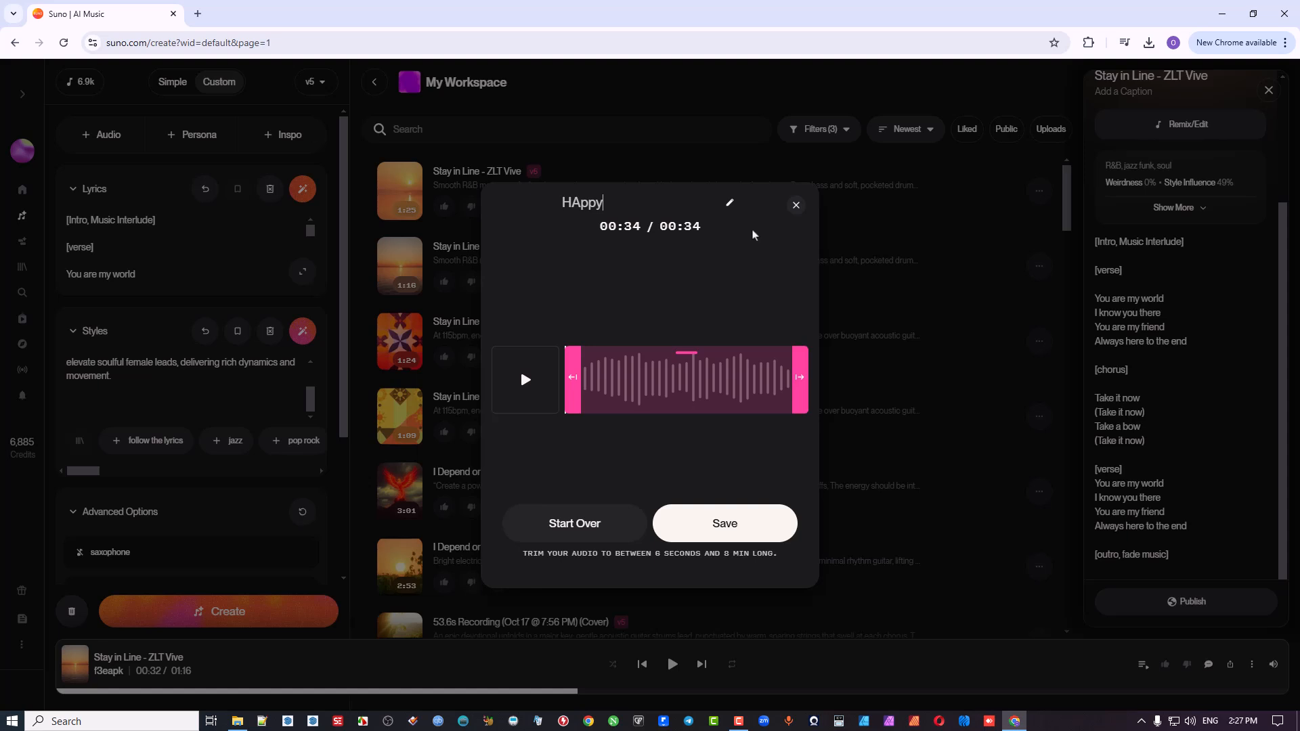
text( Birthday)
click(723, 527)
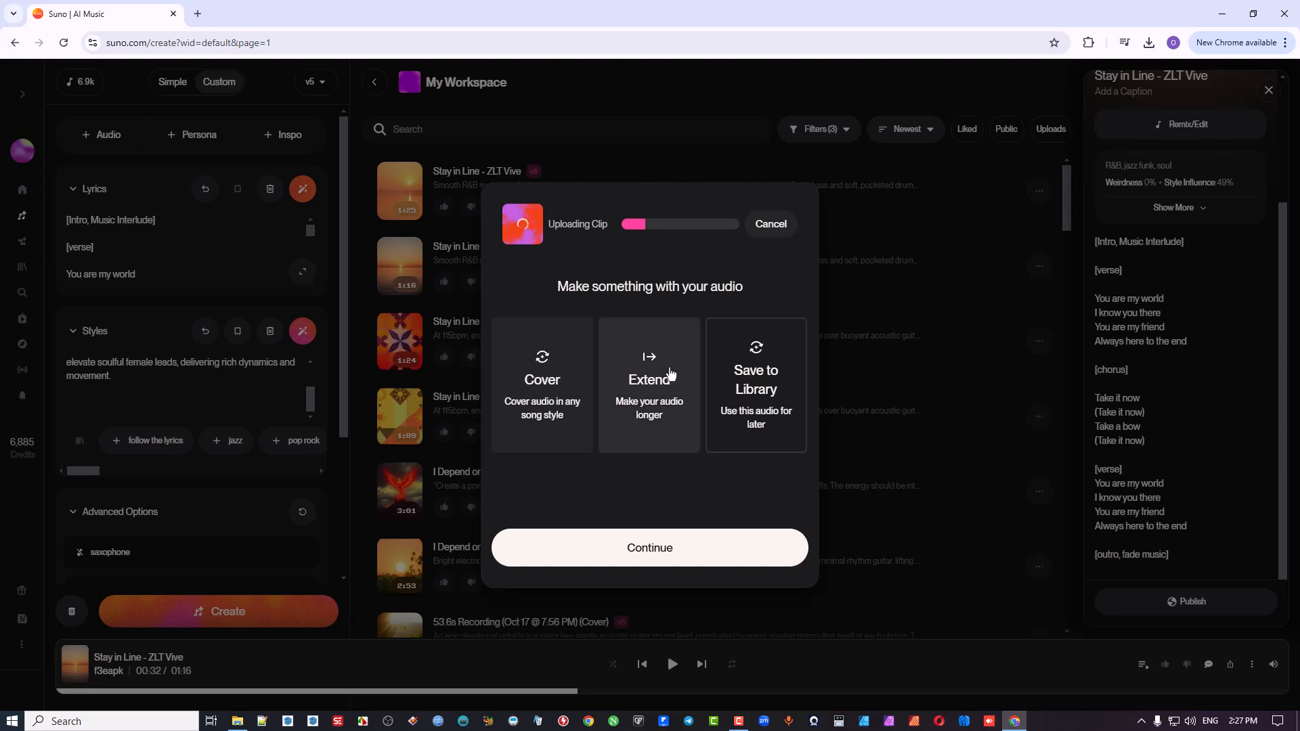
click(541, 369)
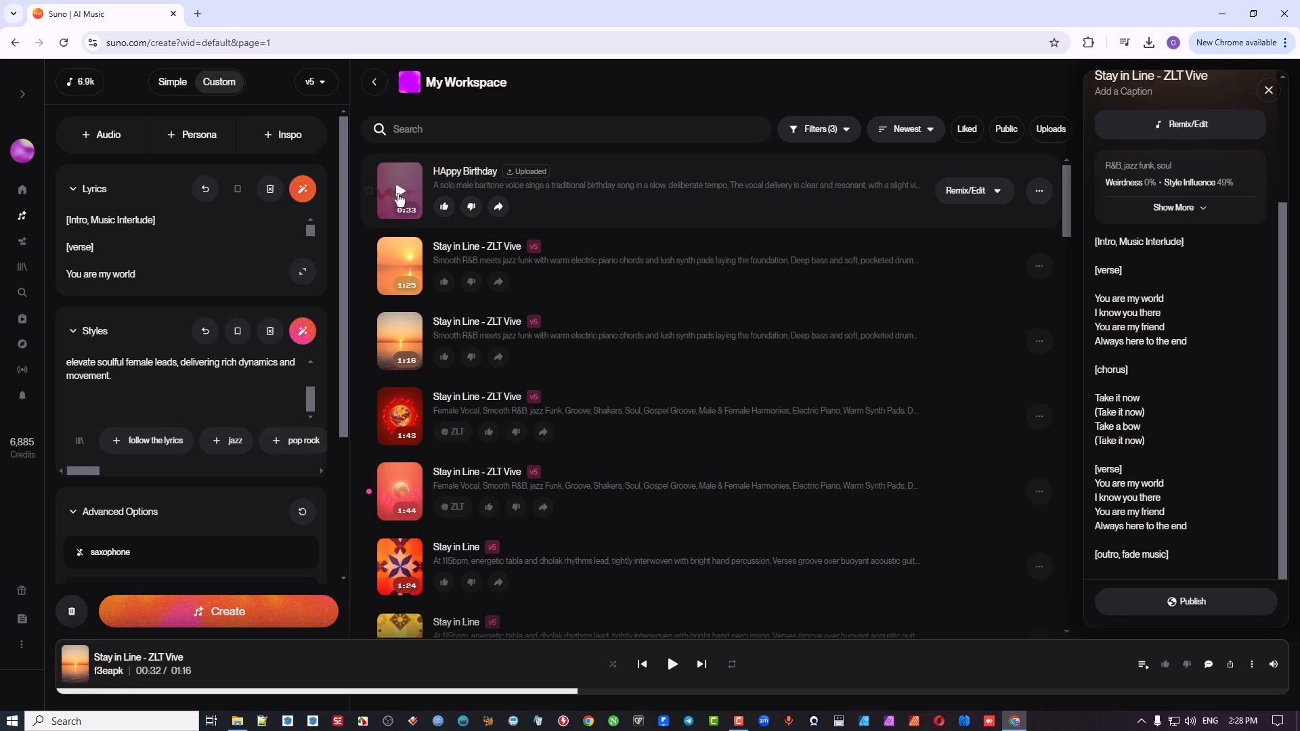
Step: Play the opening seconds of the uploaded "HAppy Birthday" recording and pause it
click(400, 197)
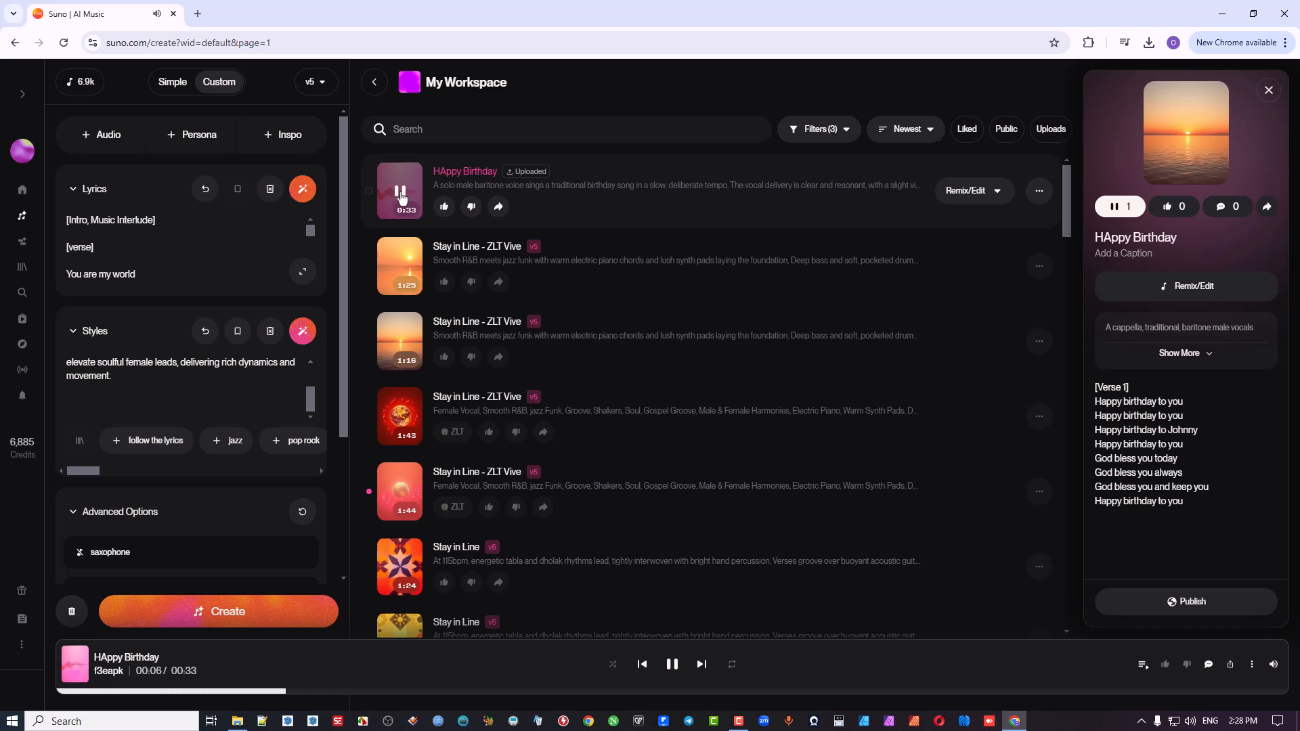
click(400, 194)
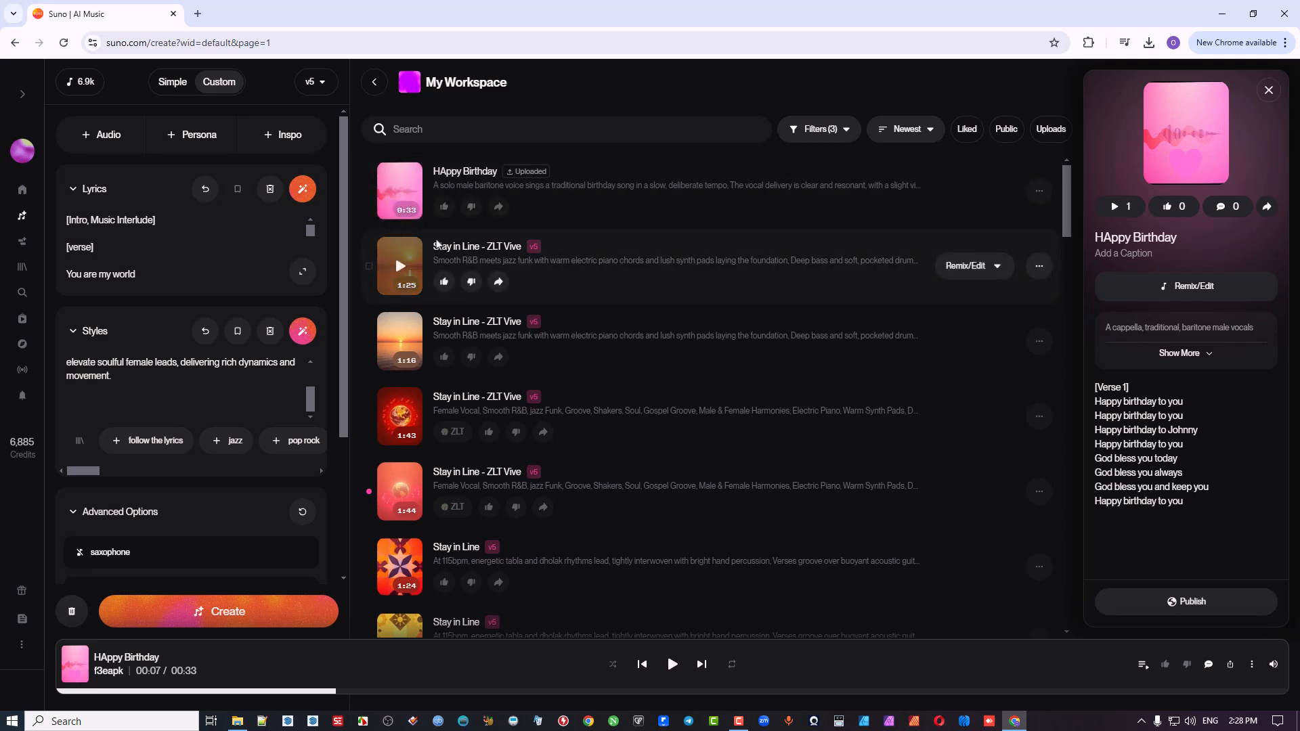
Step: Load the "HAppy Birthday" recording as the source for a cover, and preview its opening
scroll(171, 231, down, 10)
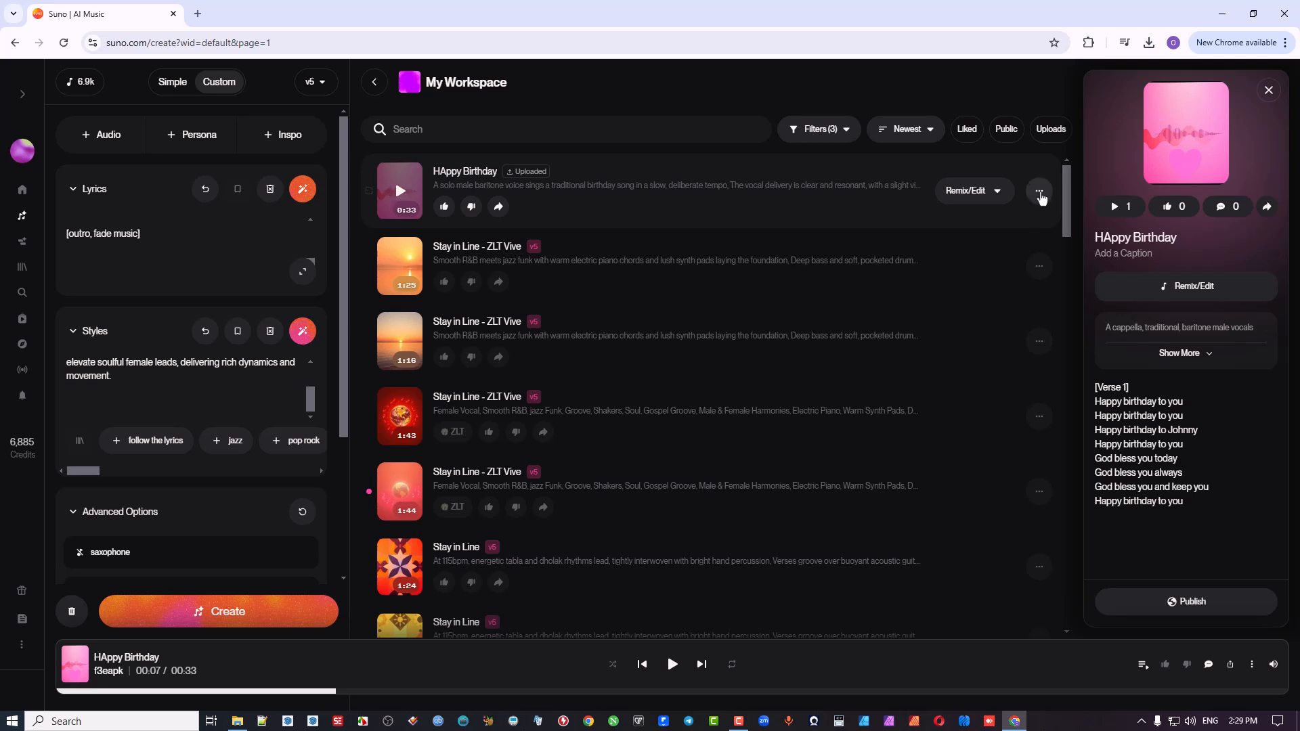
click(981, 193)
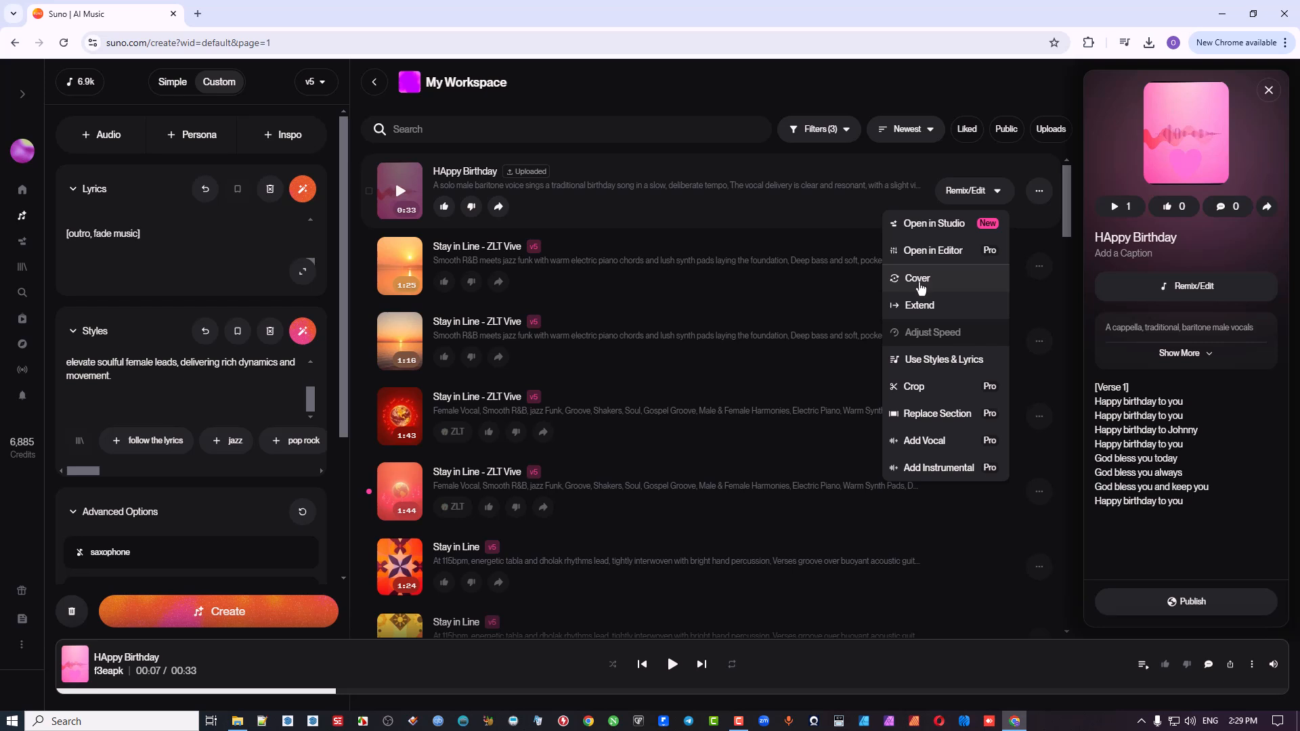
click(919, 281)
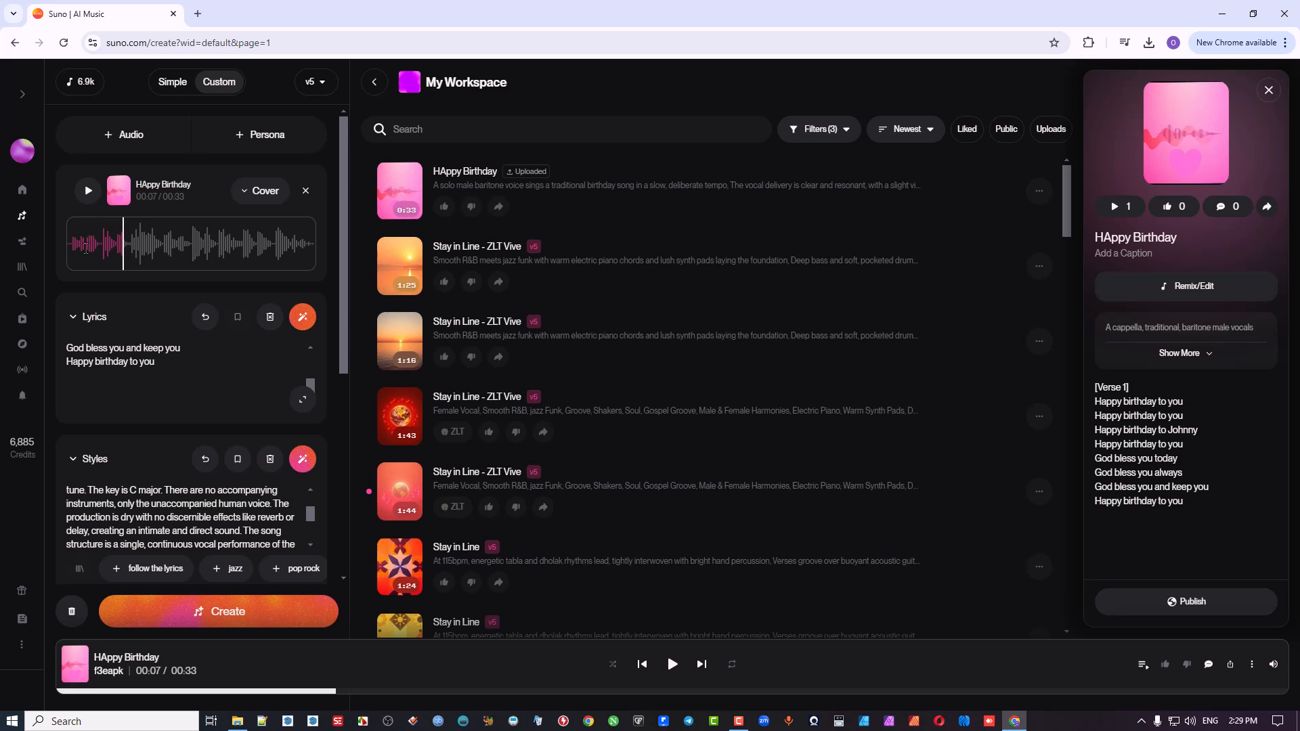
click(84, 248)
click(89, 193)
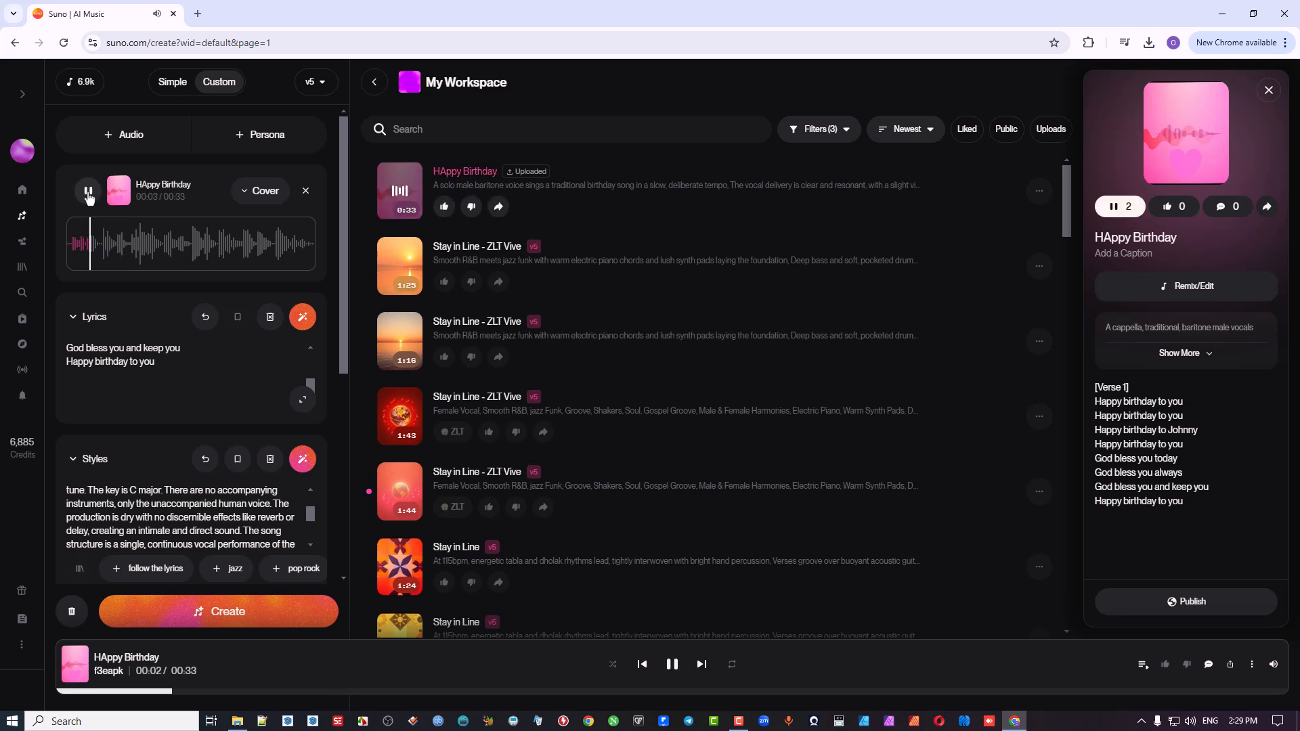
click(88, 192)
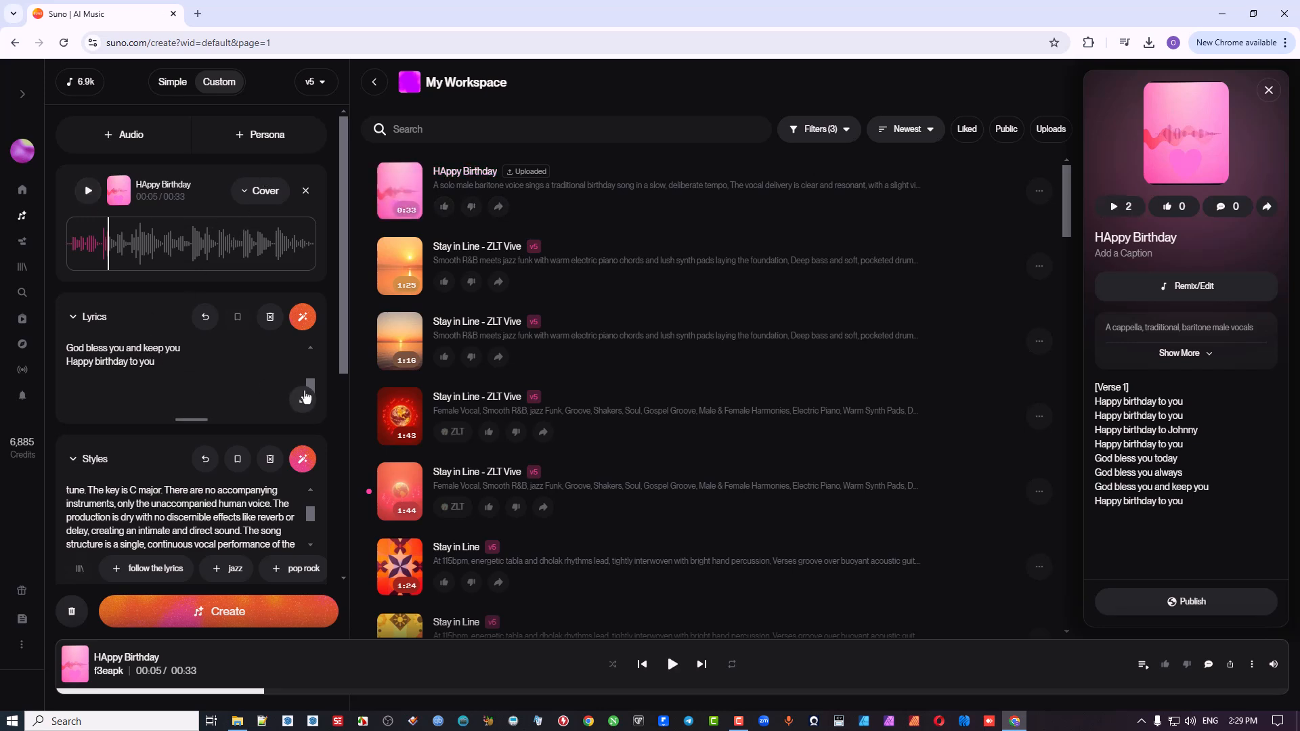
Step: Expand the lyrics editor and replace the birthday person's name in the third line of Verse 1 with another first name
click(303, 399)
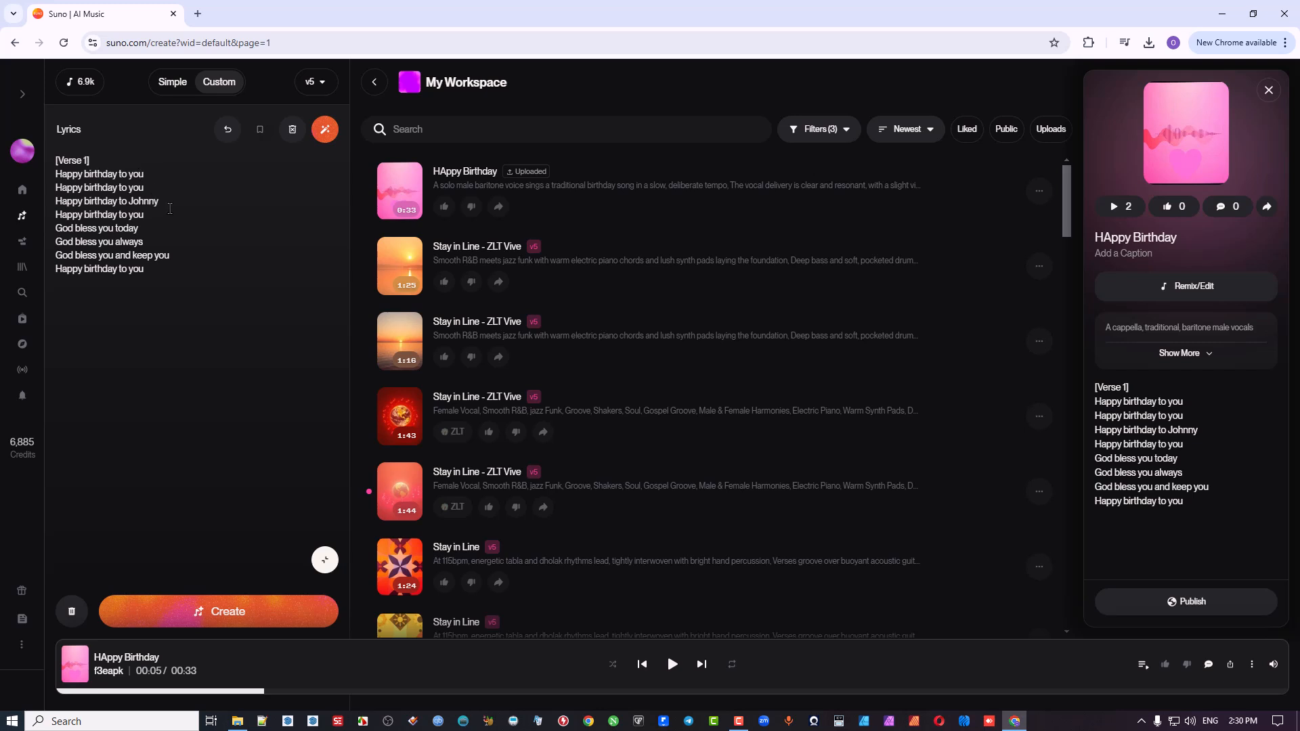
click(168, 203)
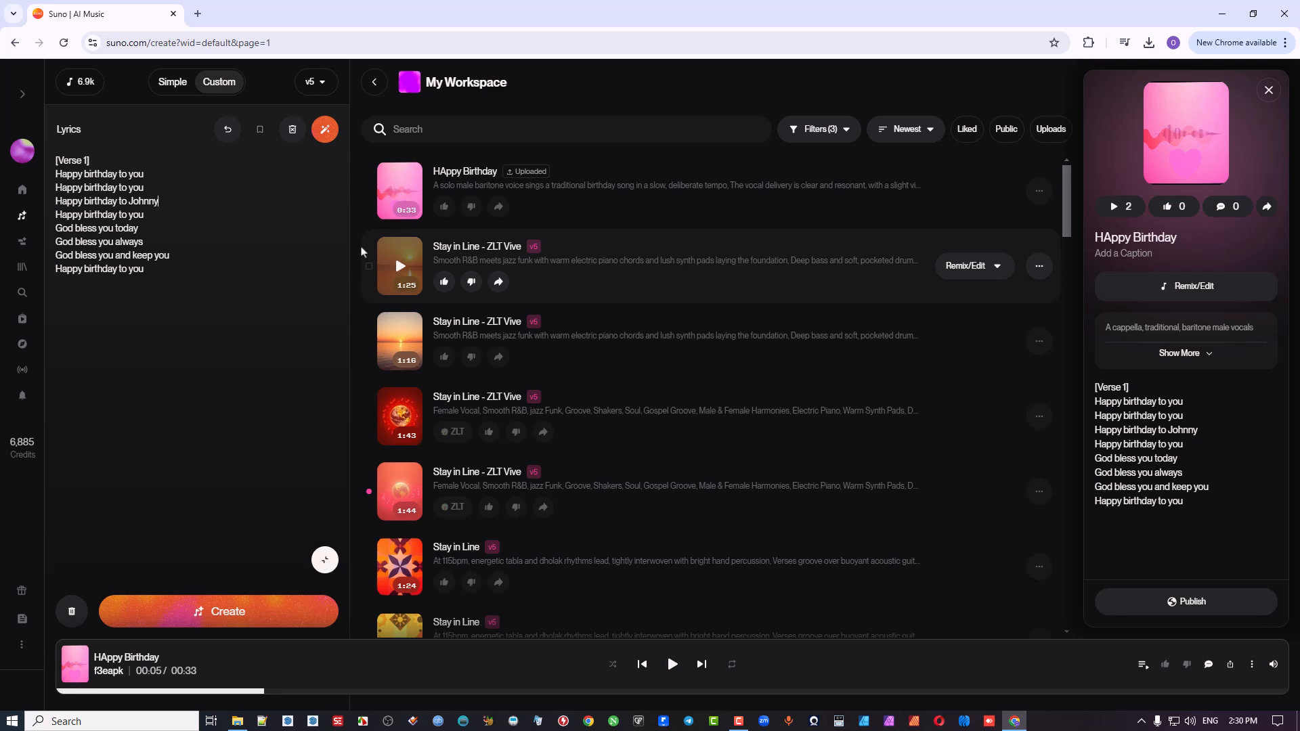
key(BackSpace)
key(BackSpace)
key(BackSpace)
key(BackSpace)
key(BackSpace)
text(Rory)
Step: Split the lyrics after the fourth line with blank lines, adding a [Chorus] tag and a [Verse 2] tag above "God bless you today"
key(Return)
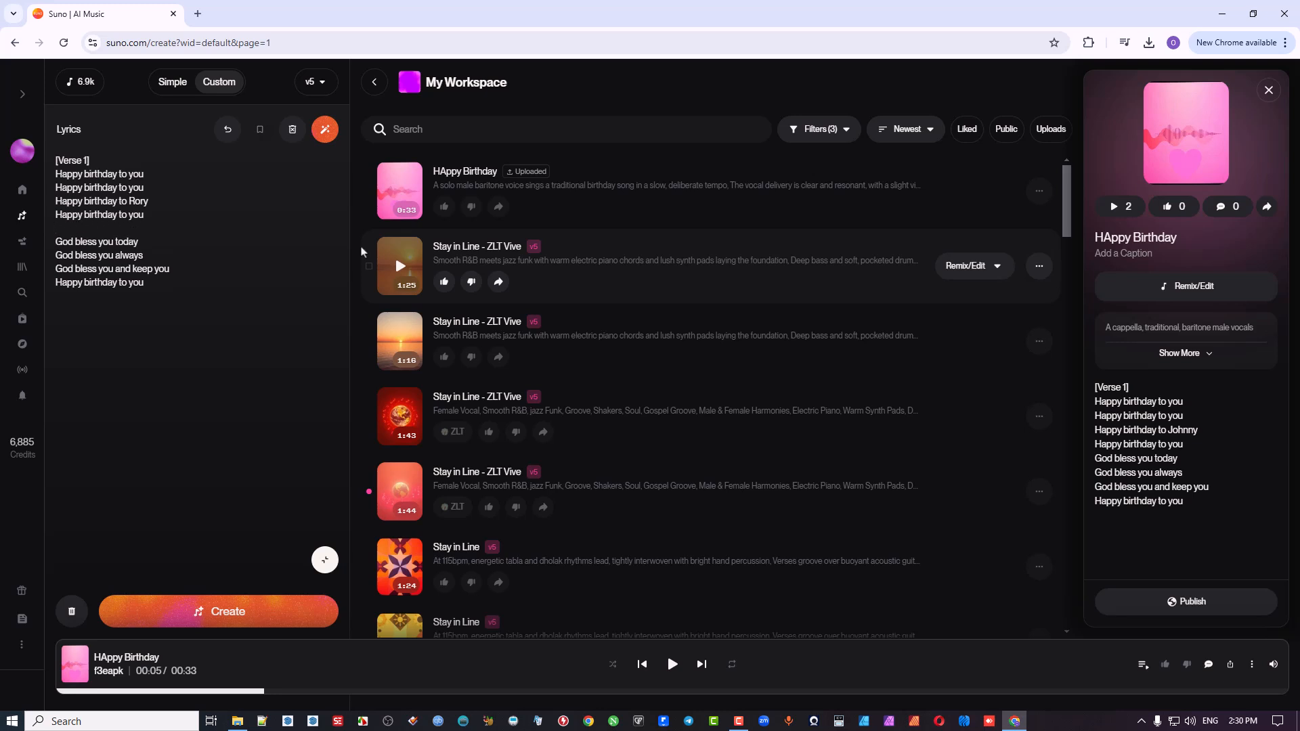
key(Return)
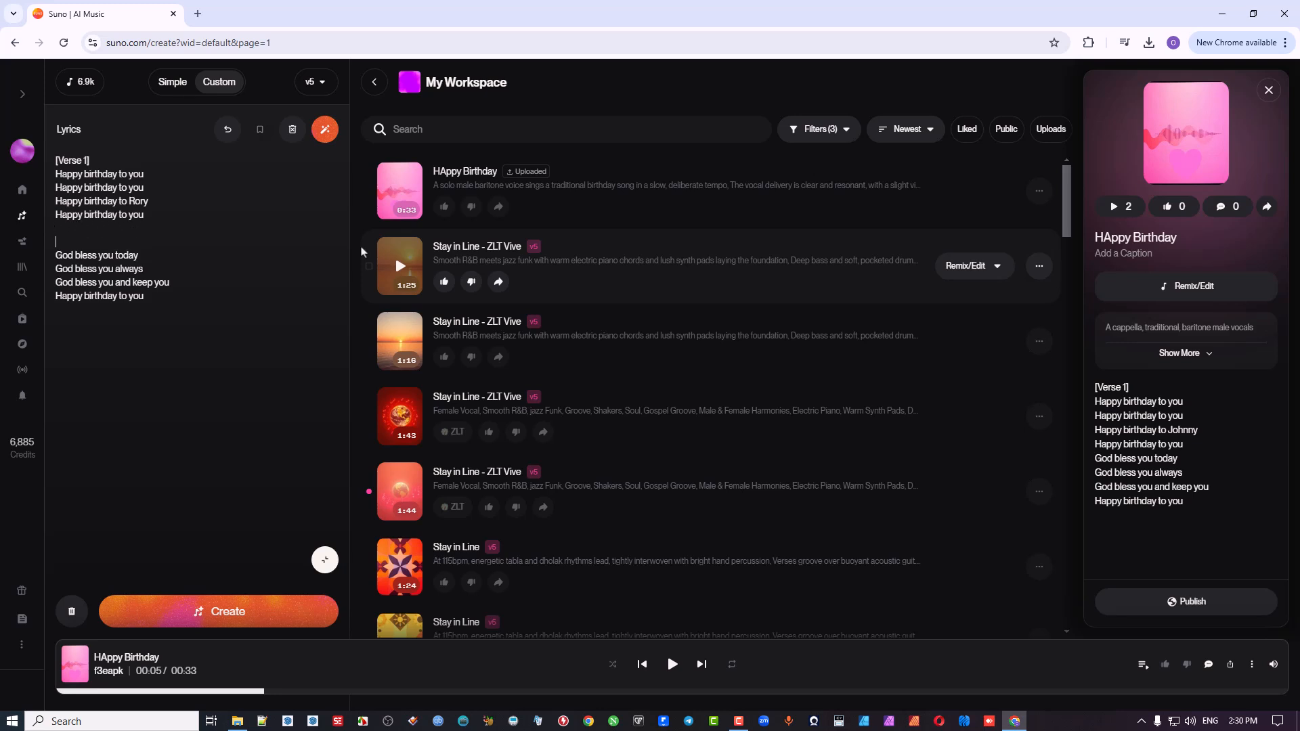
text([Verse 2])
key(Return)
key(Return)
text([)
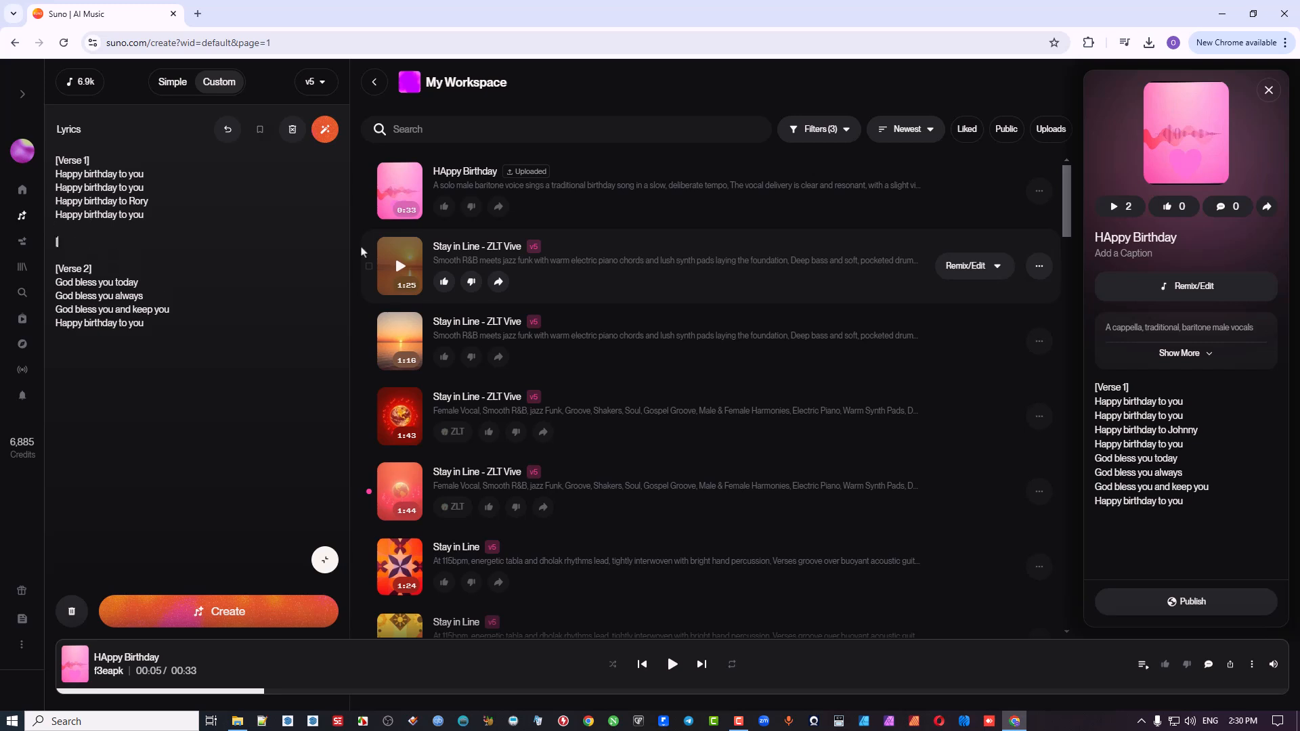
text(Chorus)
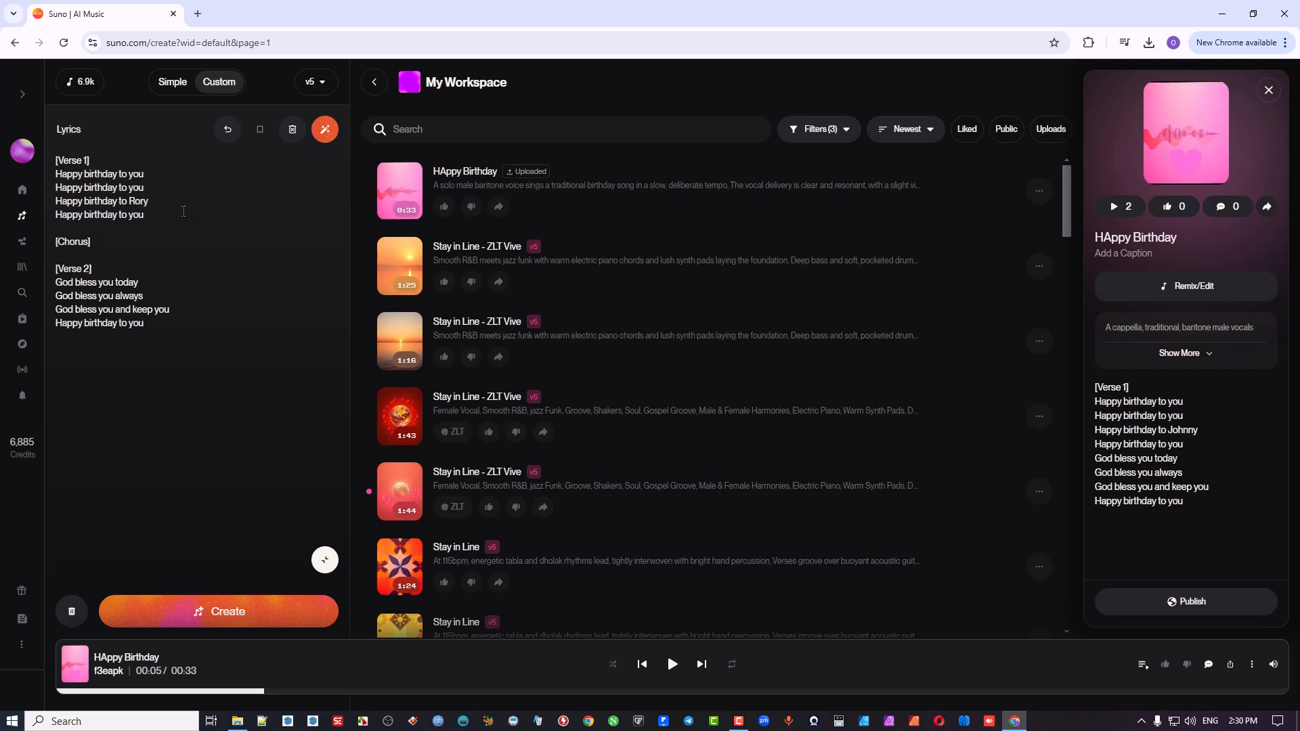
Step: Add the section tag "[Intro, Music Interlude, Warm Piano]" above Verse 1, separated by blank lines
click(122, 158)
key(Return)
key(Return)
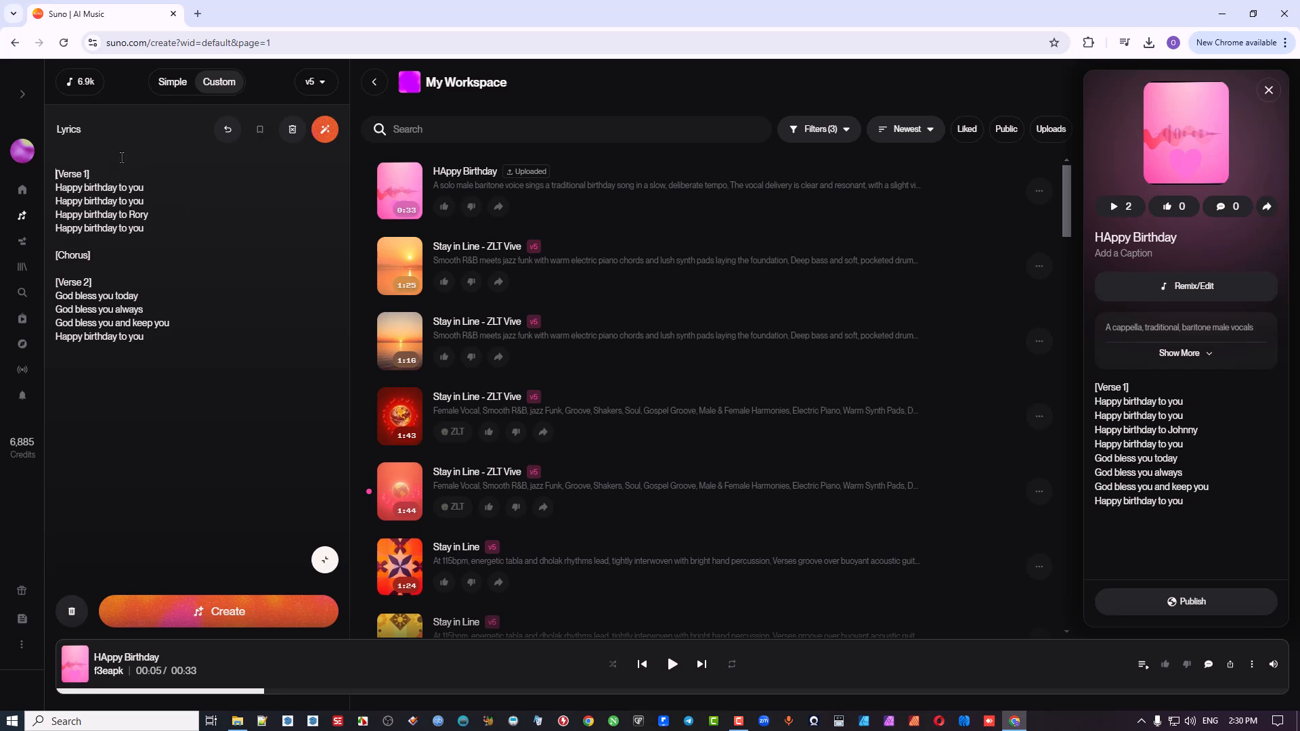
key(Up)
key(Return)
key(Up)
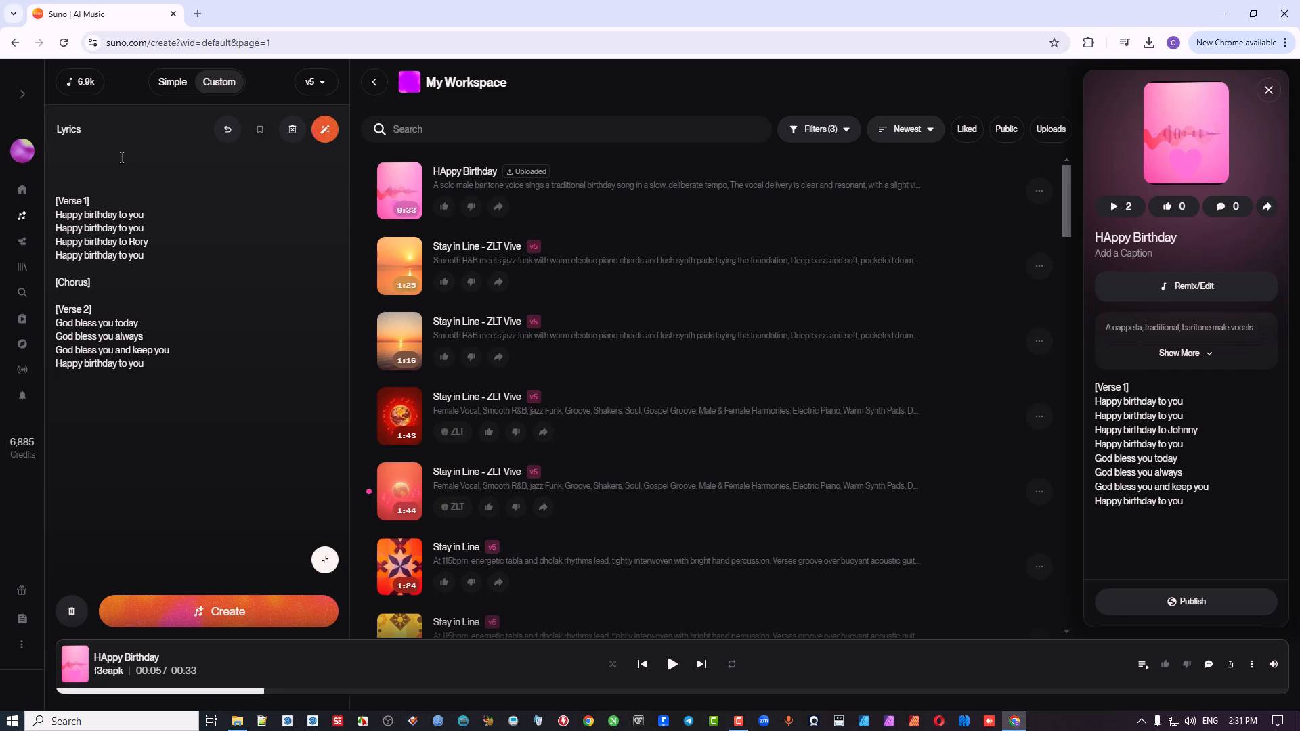
text([Intro, Music Interlude, Warm Piano)
Step: Write the first two chorus lines, "Its your day today" and "Its the time to Pray", below the [Chorus] tag
click(163, 172)
key(Return)
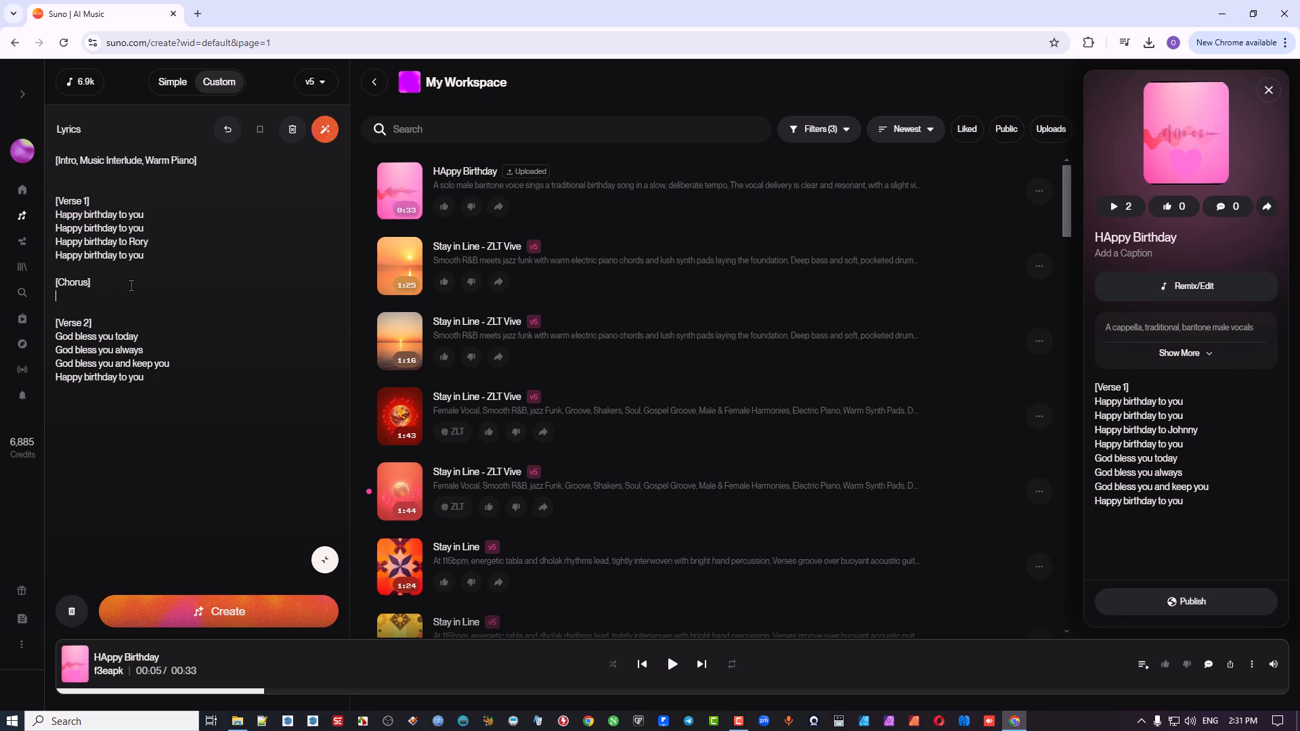
key(Return)
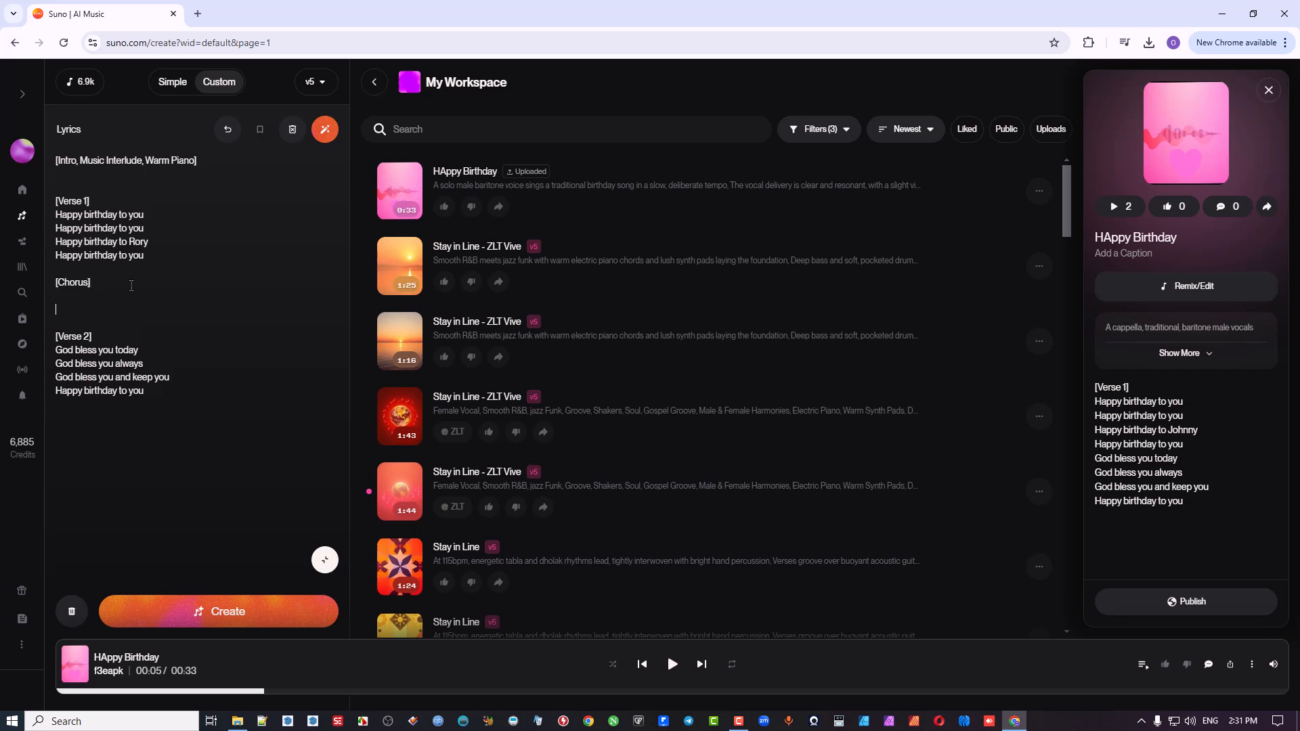
text(Its your day today)
key(Return)
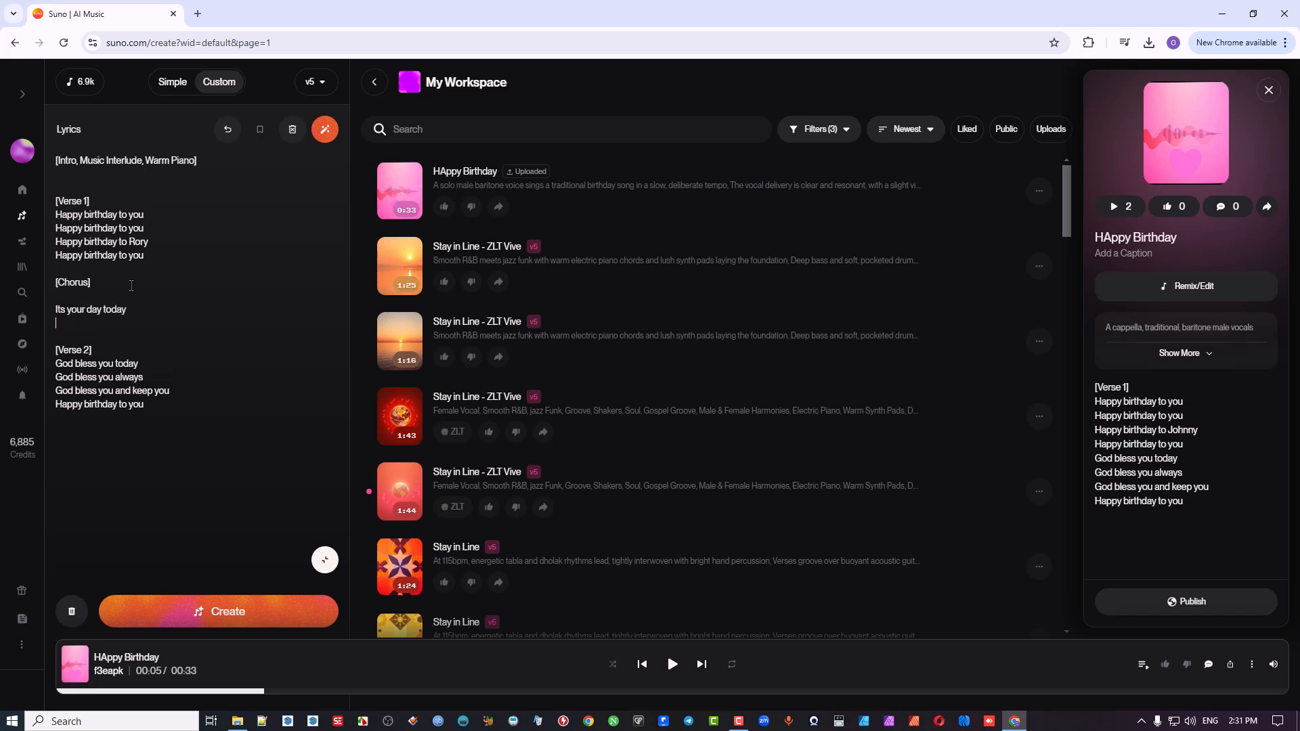
text(Its the time to Pray)
key(Return)
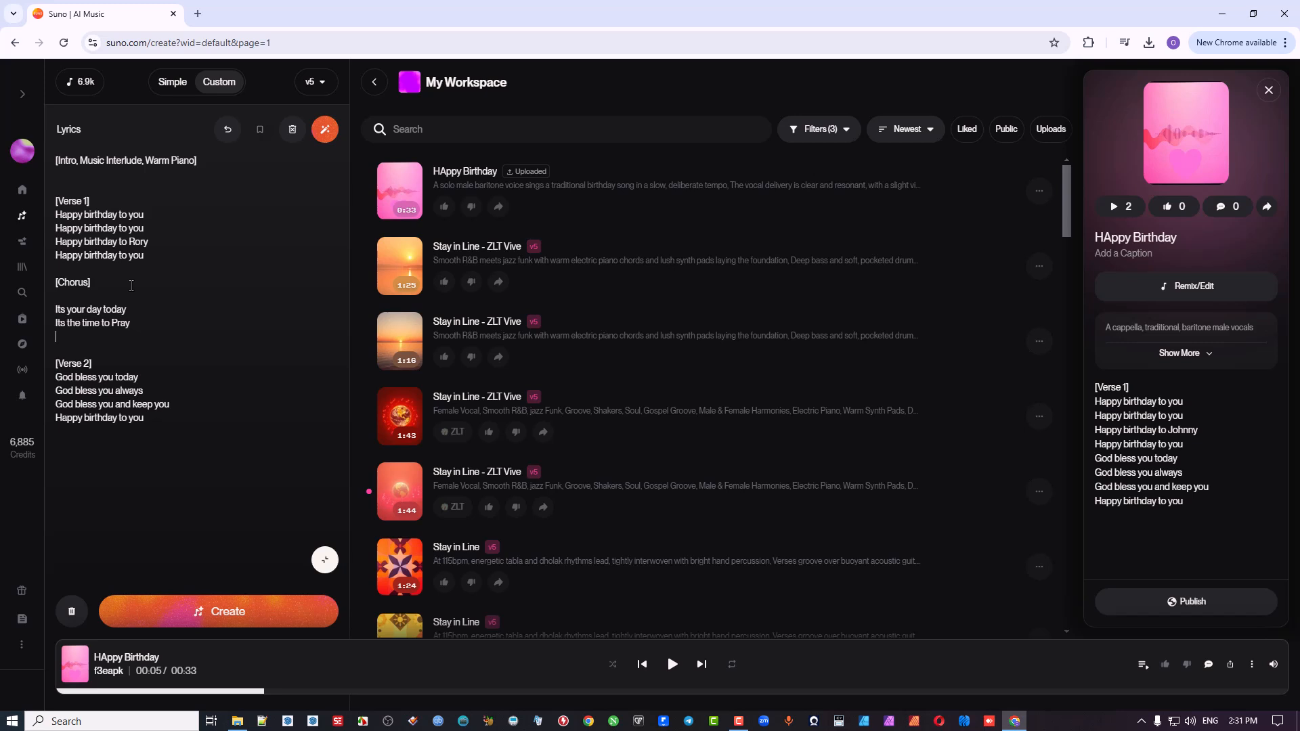
Step: Complete the chorus with "Stay every way" and "In you life today", and collapse the lyrics editor
text(Stay every way)
key(Return)
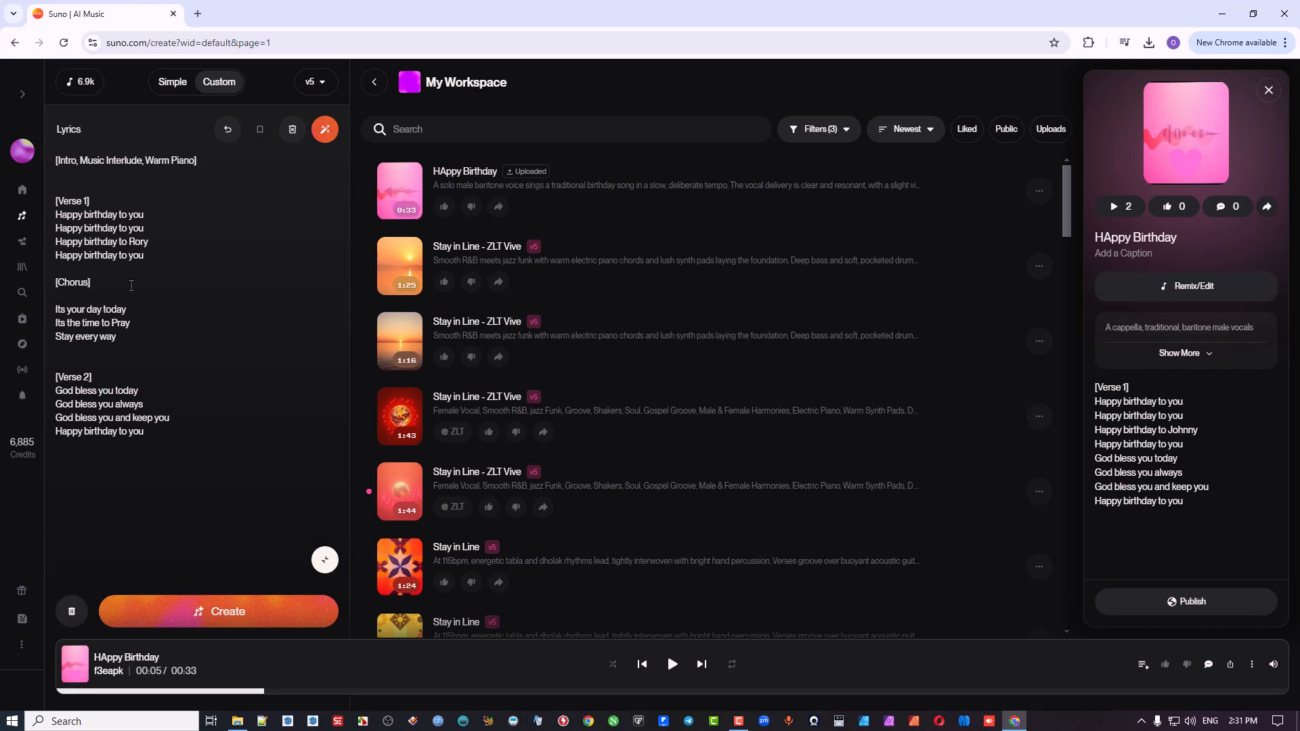
text(In you life today)
click(325, 560)
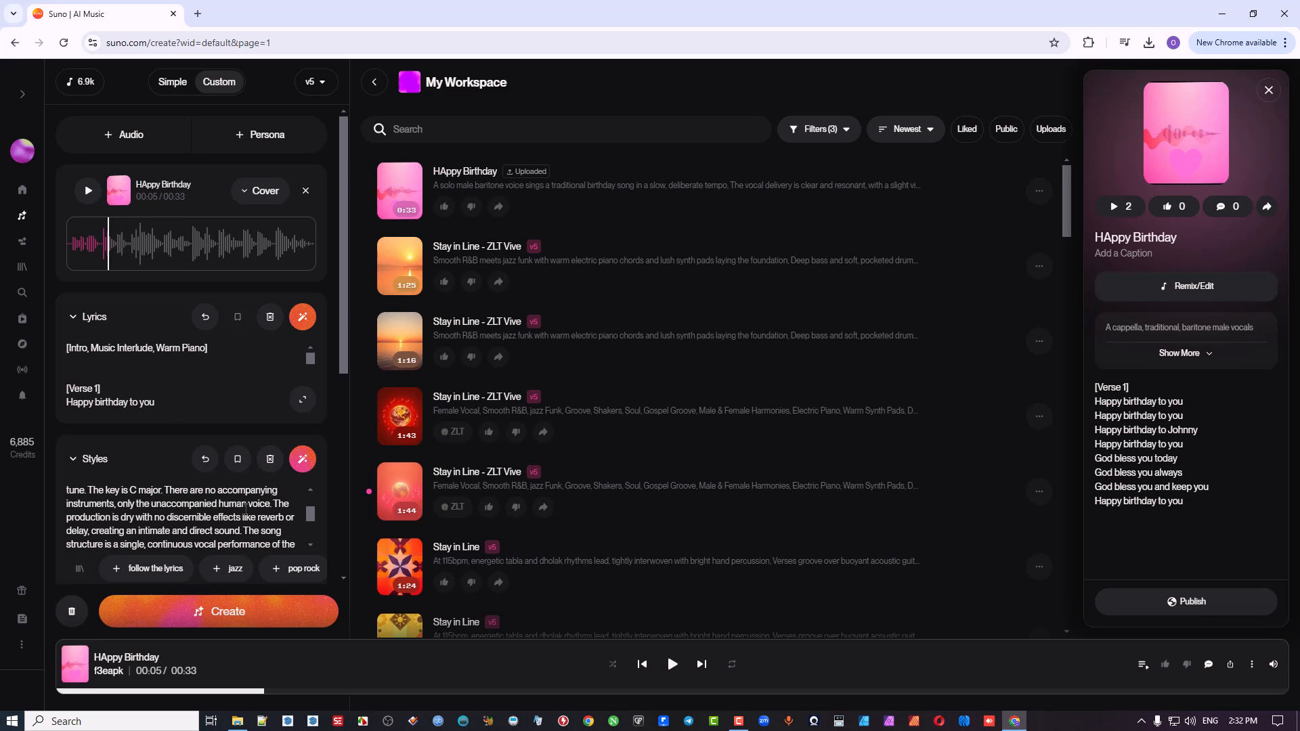
Step: Review the baritone style description and advanced options, and generate the "HAppy Birthday" cover with the edited lyrics
drag(311, 516, 321, 483)
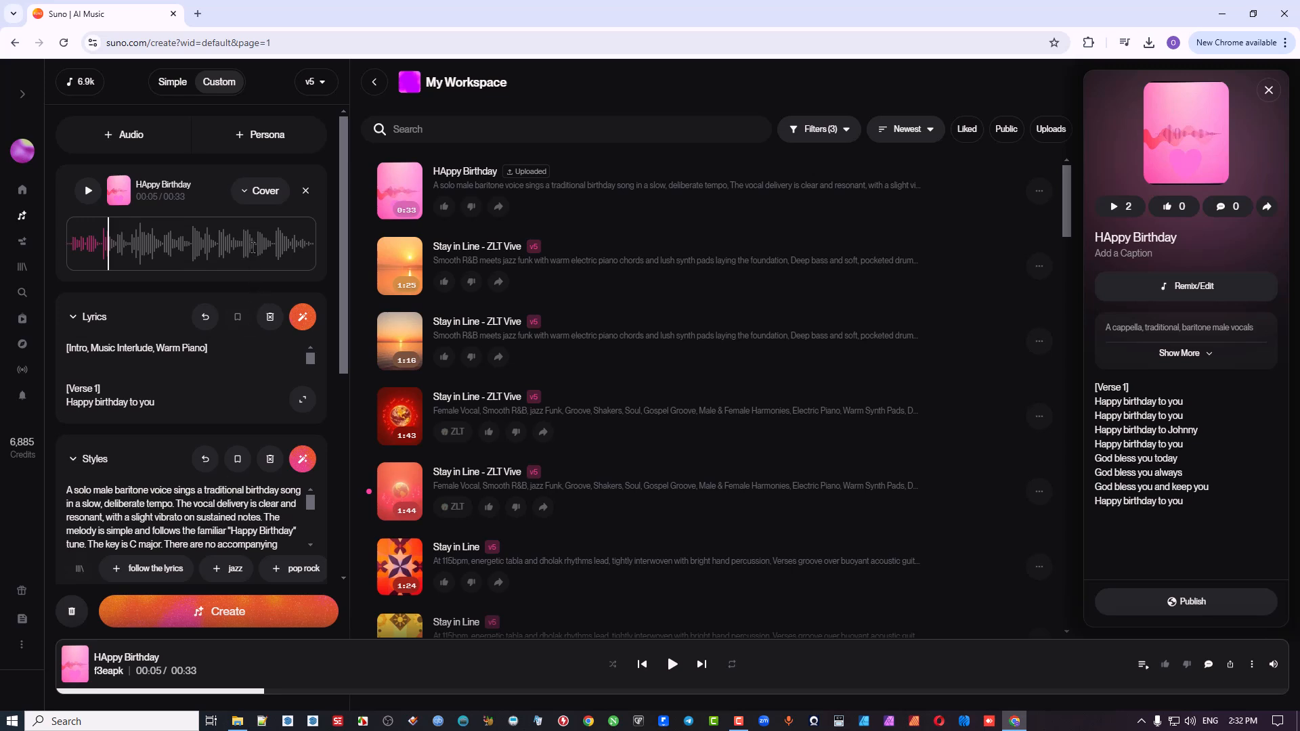
scroll(291, 379, down, 3)
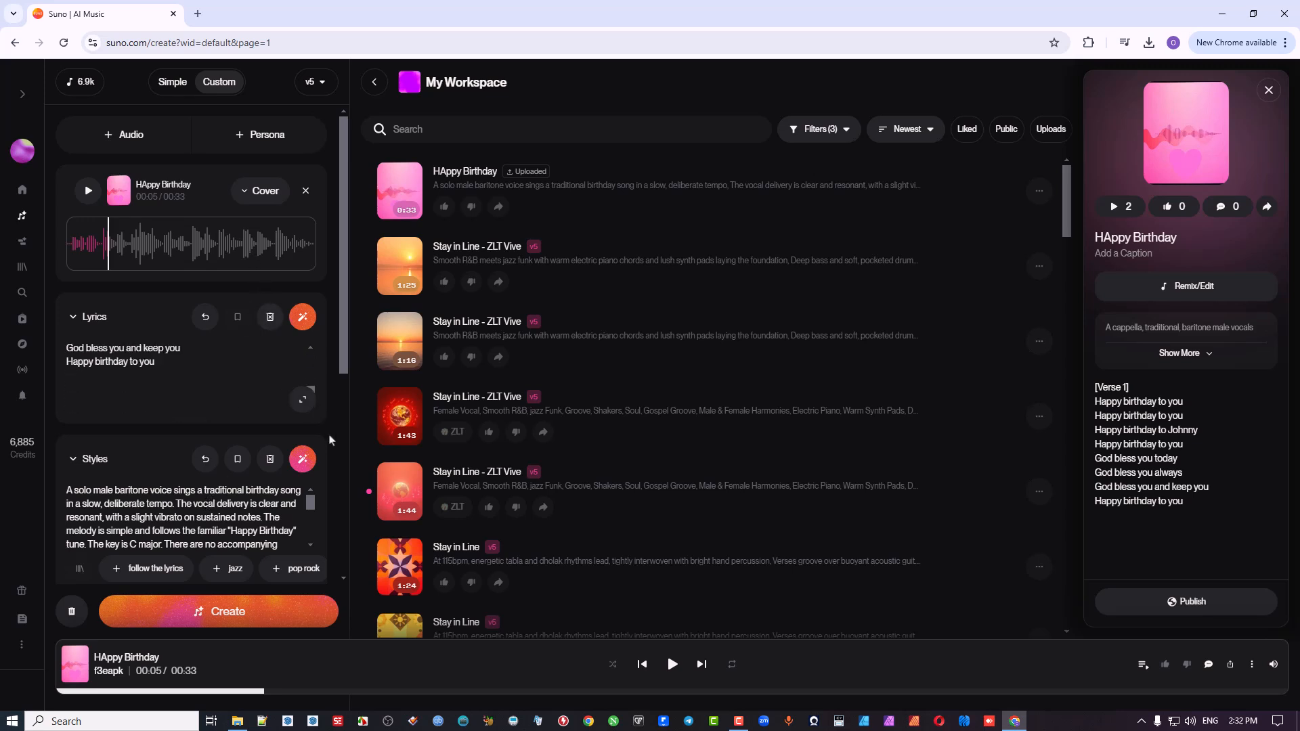
scroll(330, 440, down, 5)
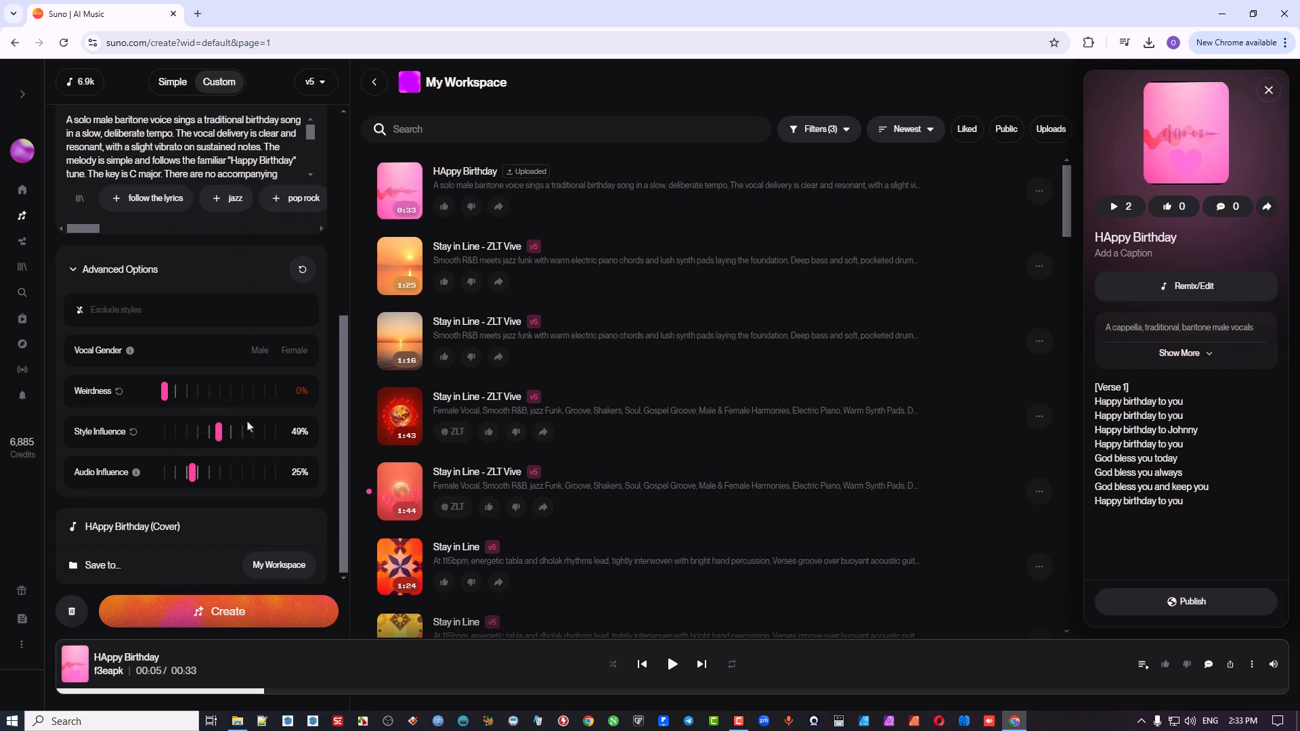
scroll(288, 315, up, 3)
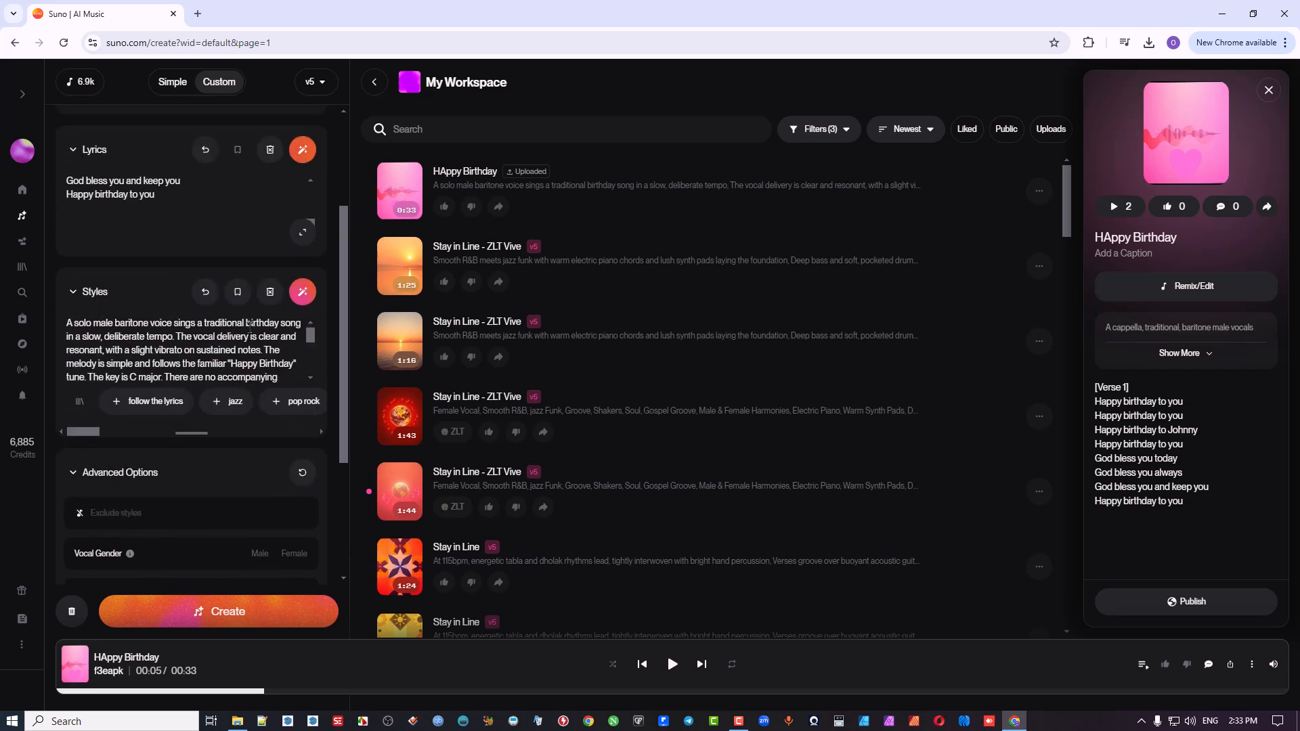
click(259, 609)
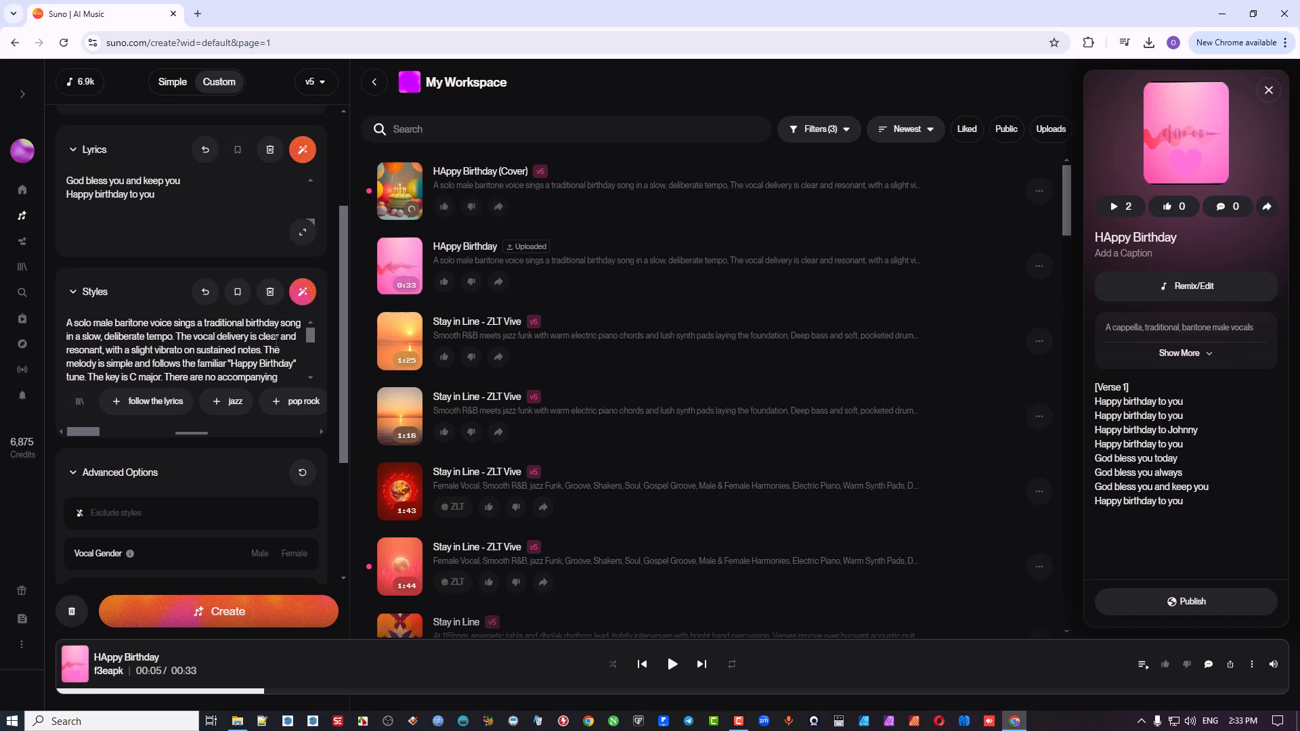
Step: Clear the style description and apply the DLoopz persona to the "HAppy Birthday" cover
click(270, 294)
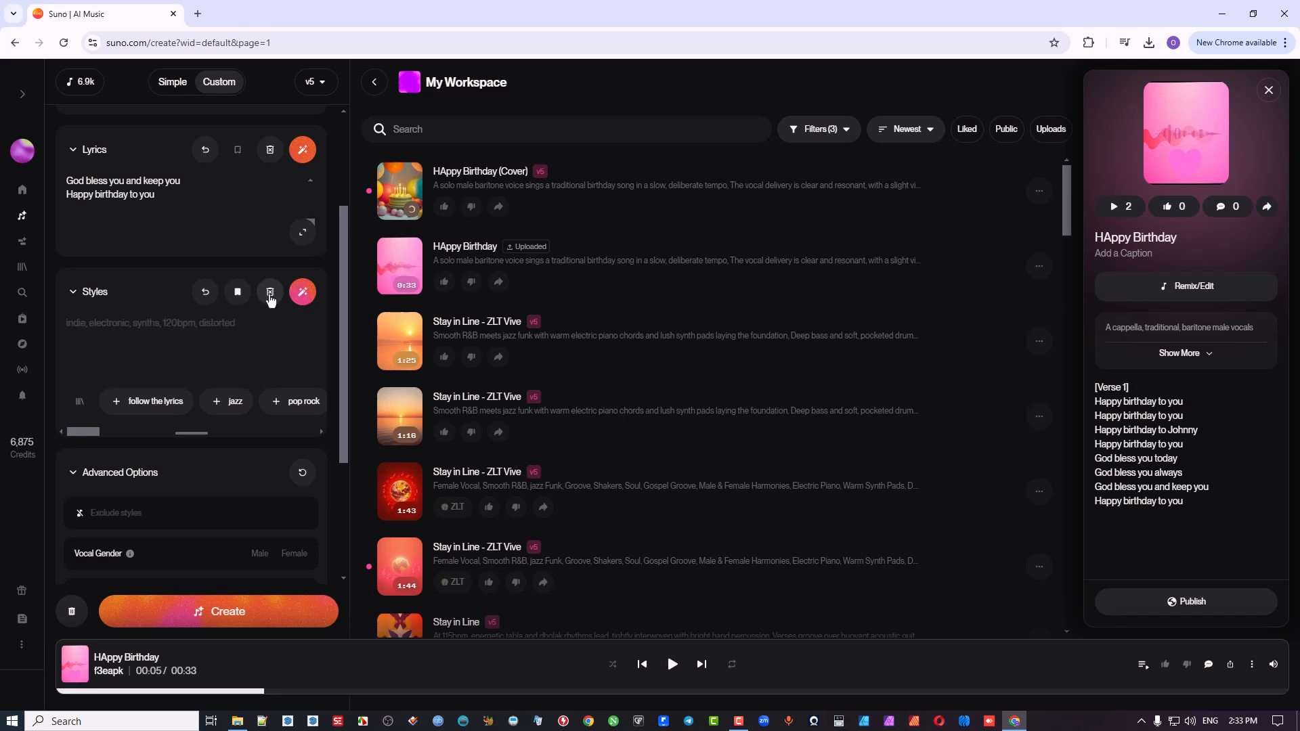
scroll(274, 312, up, 3)
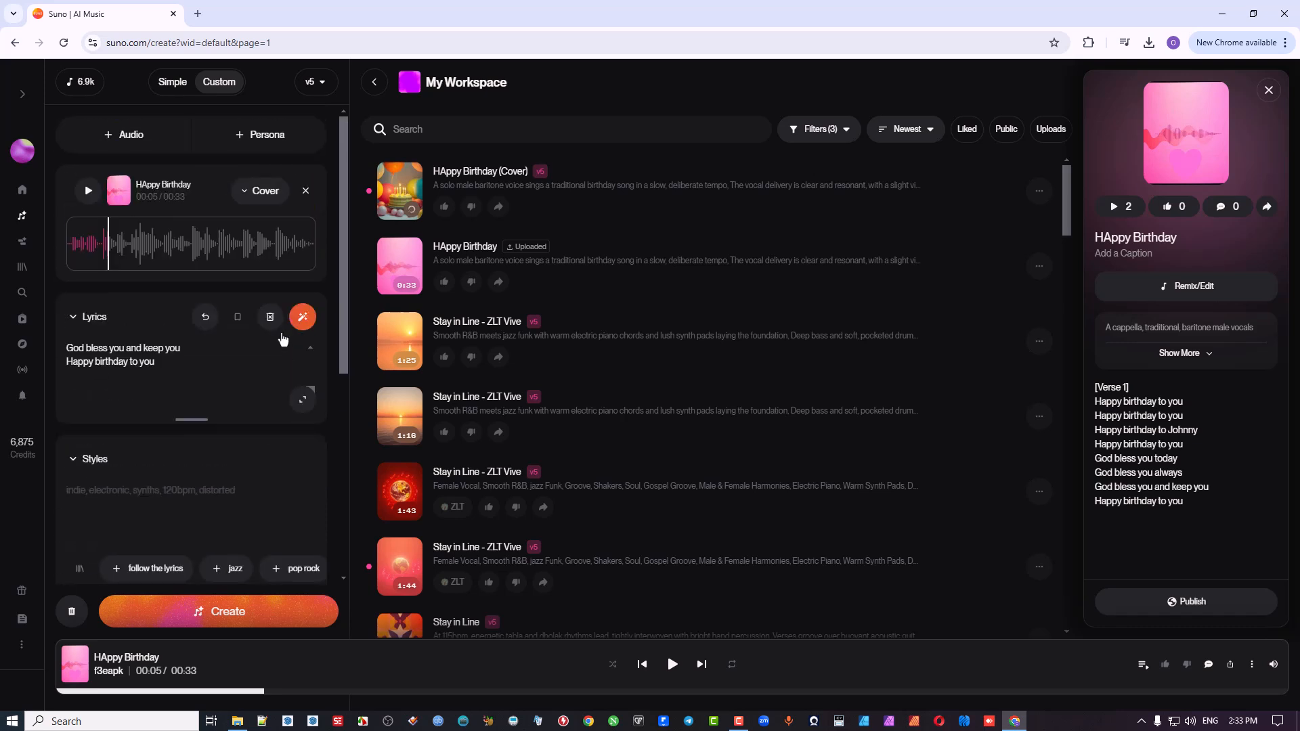
scroll(278, 336, down, 1)
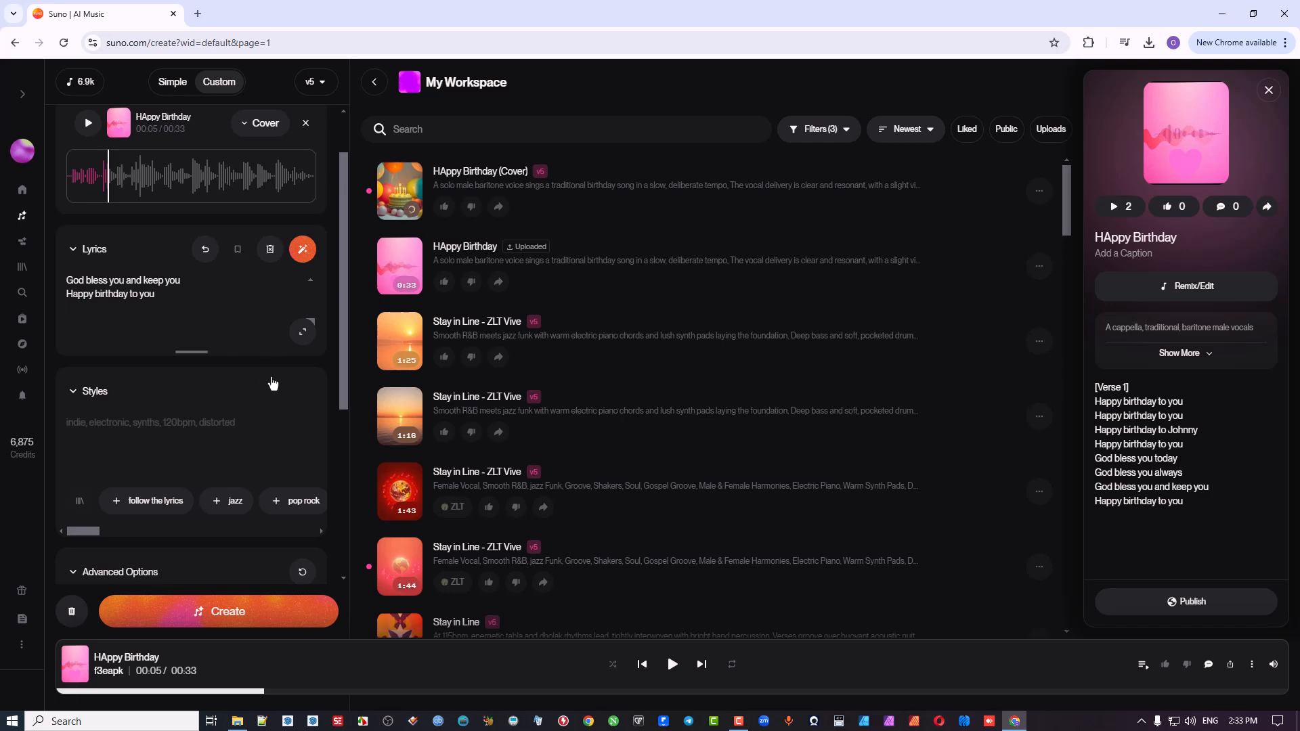
scroll(261, 271, up, 1)
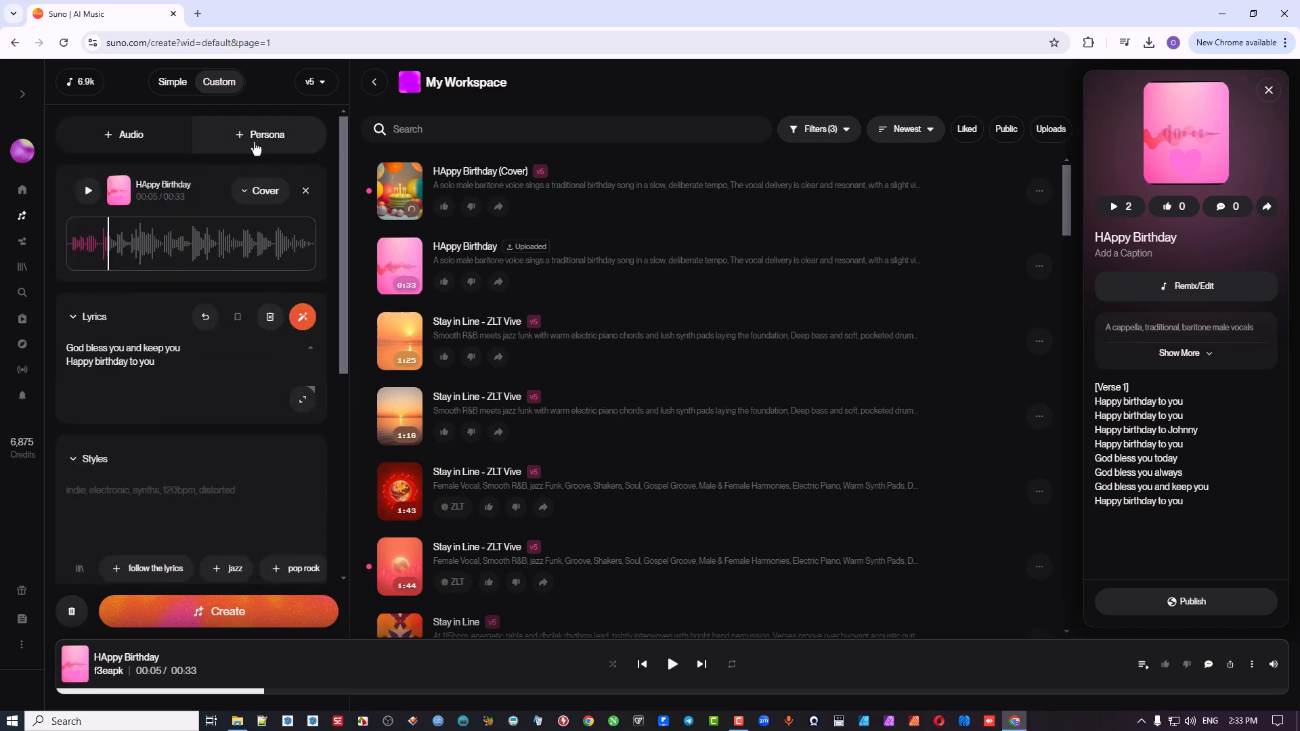
click(256, 148)
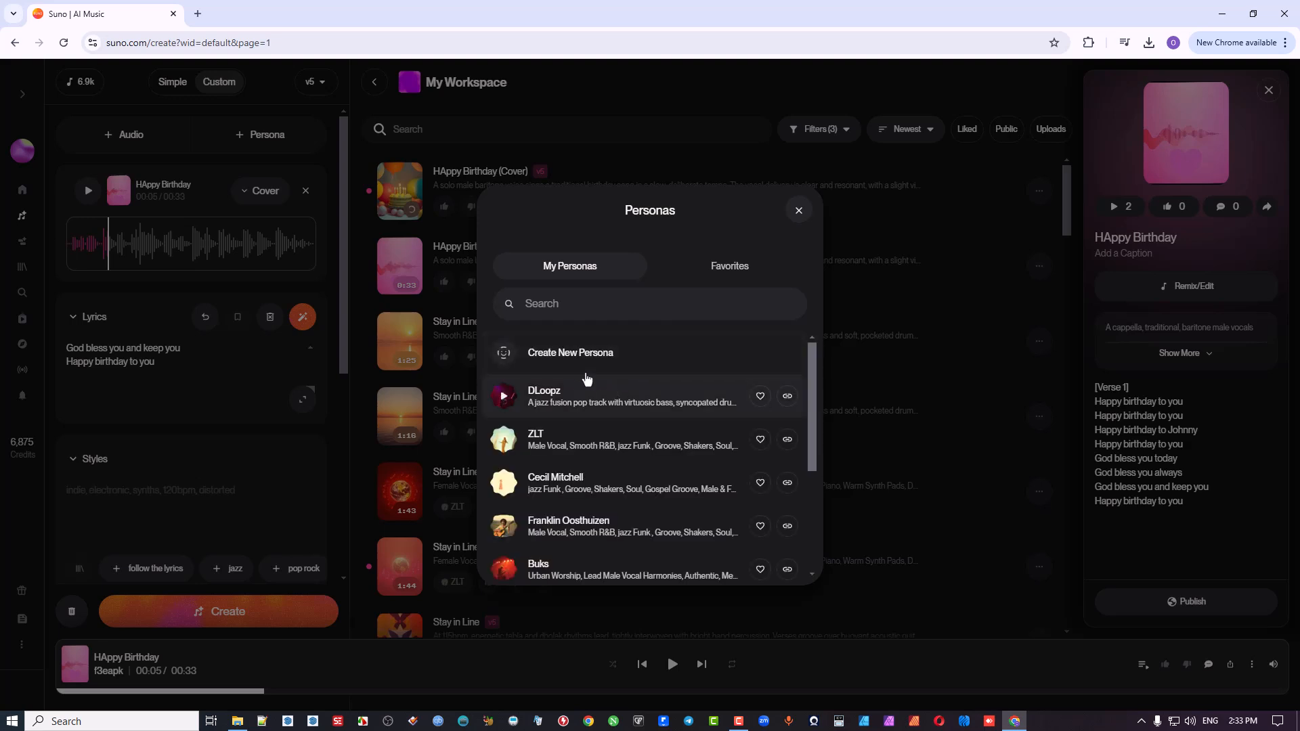
click(583, 391)
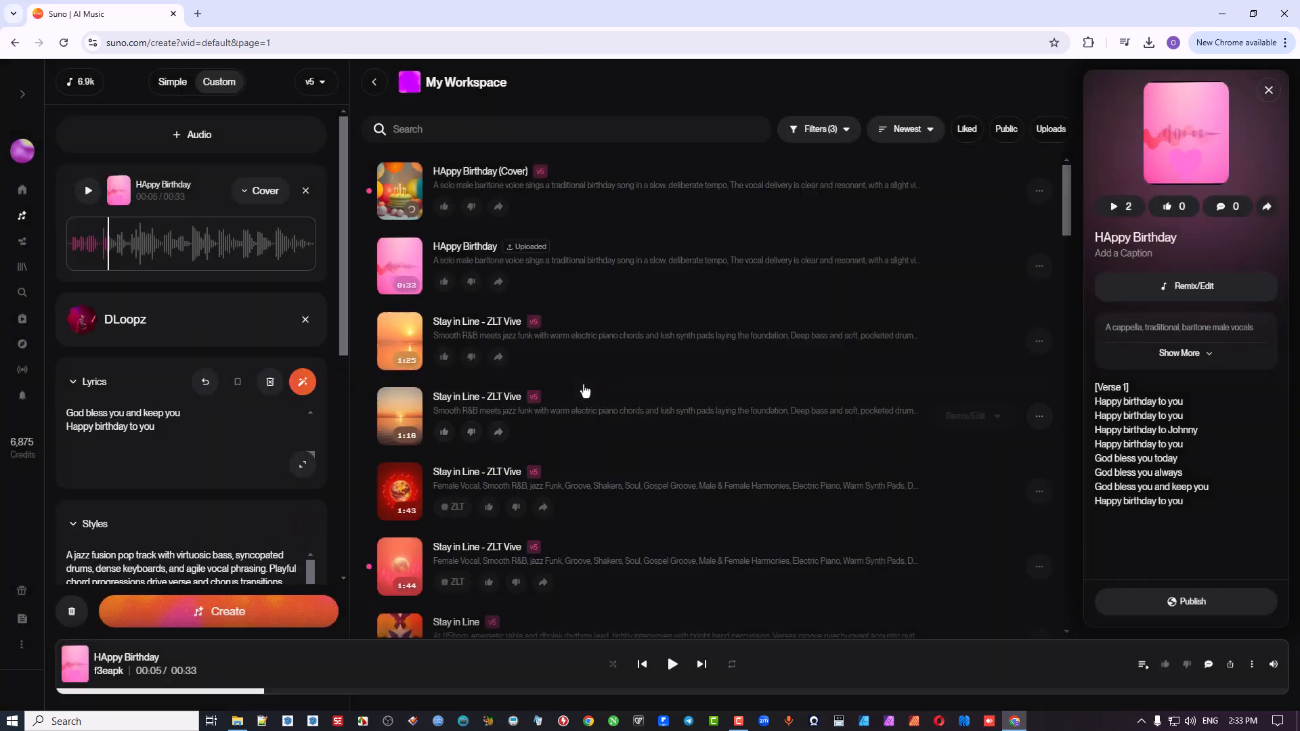
Step: Set Style Influence to 56% and Audio Influence to 48%, and generate another "HAppy Birthday" cover with the DLoopz persona
scroll(230, 466, down, 3)
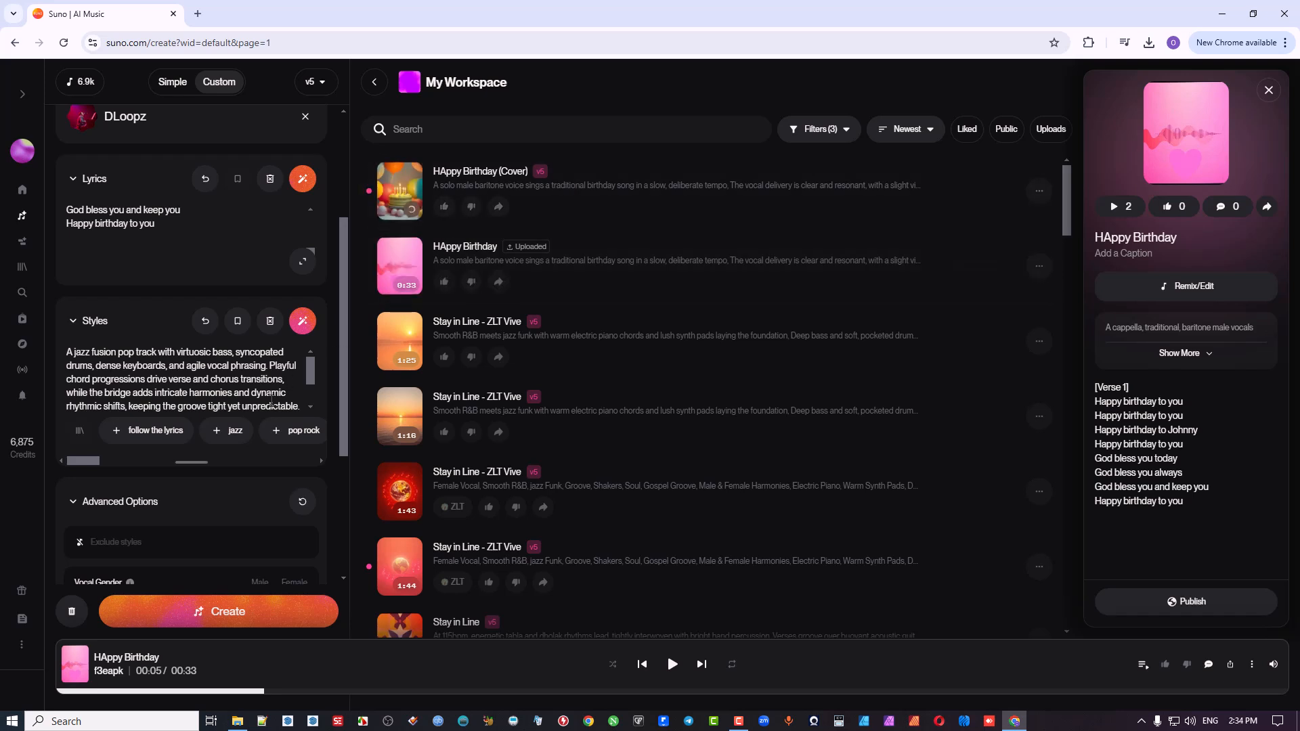
scroll(252, 505, down, 3)
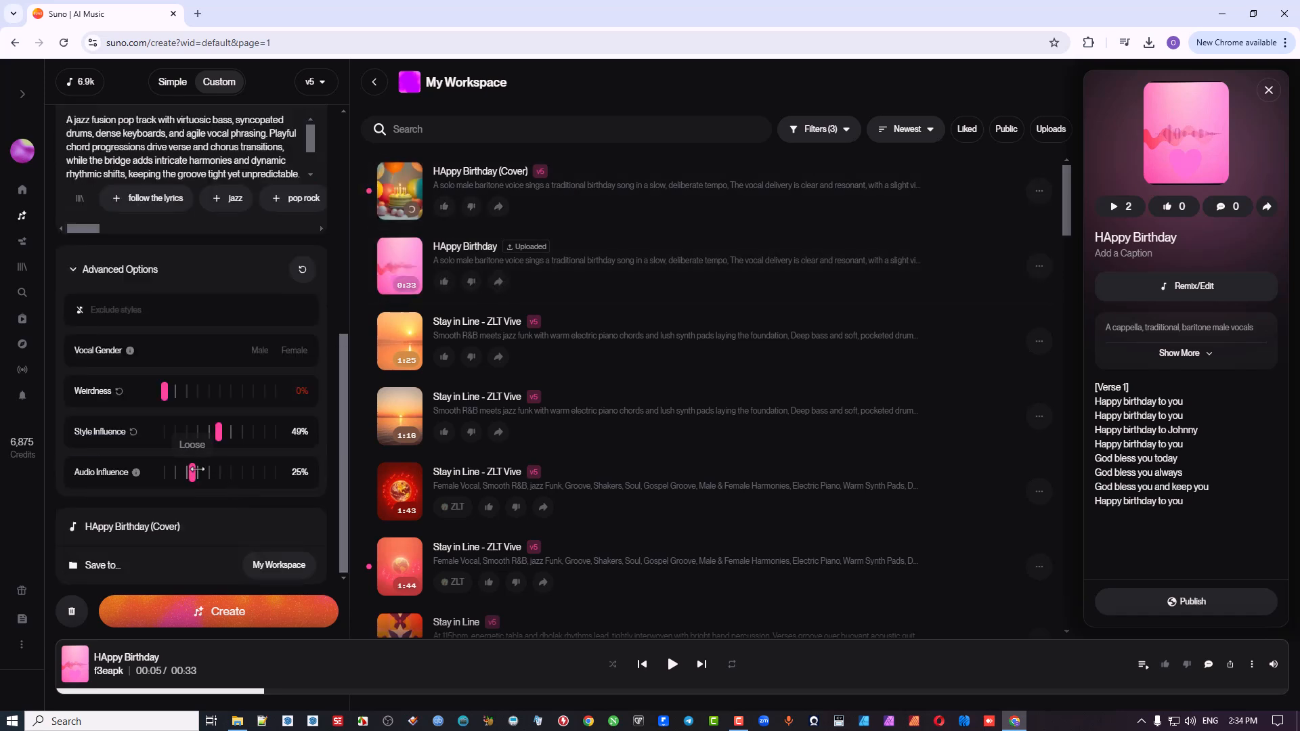
drag(197, 469, 227, 434)
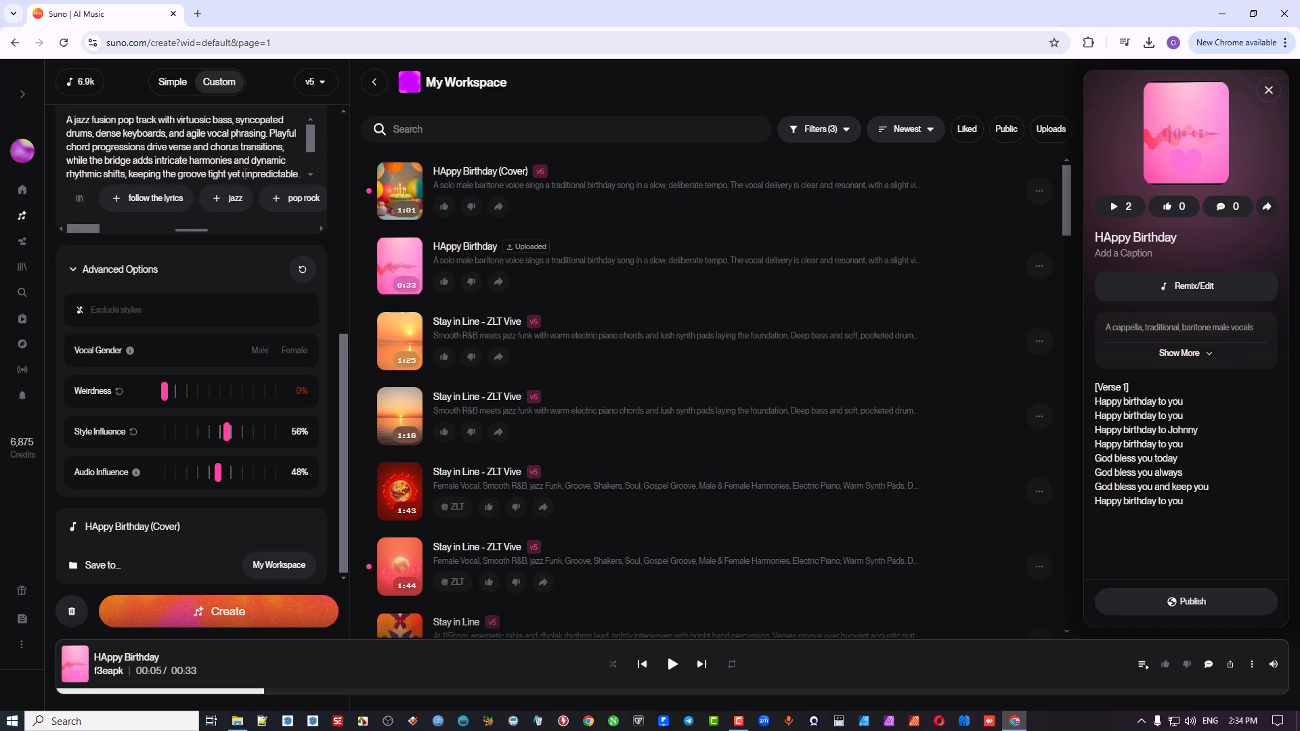
scroll(244, 173, up, 5)
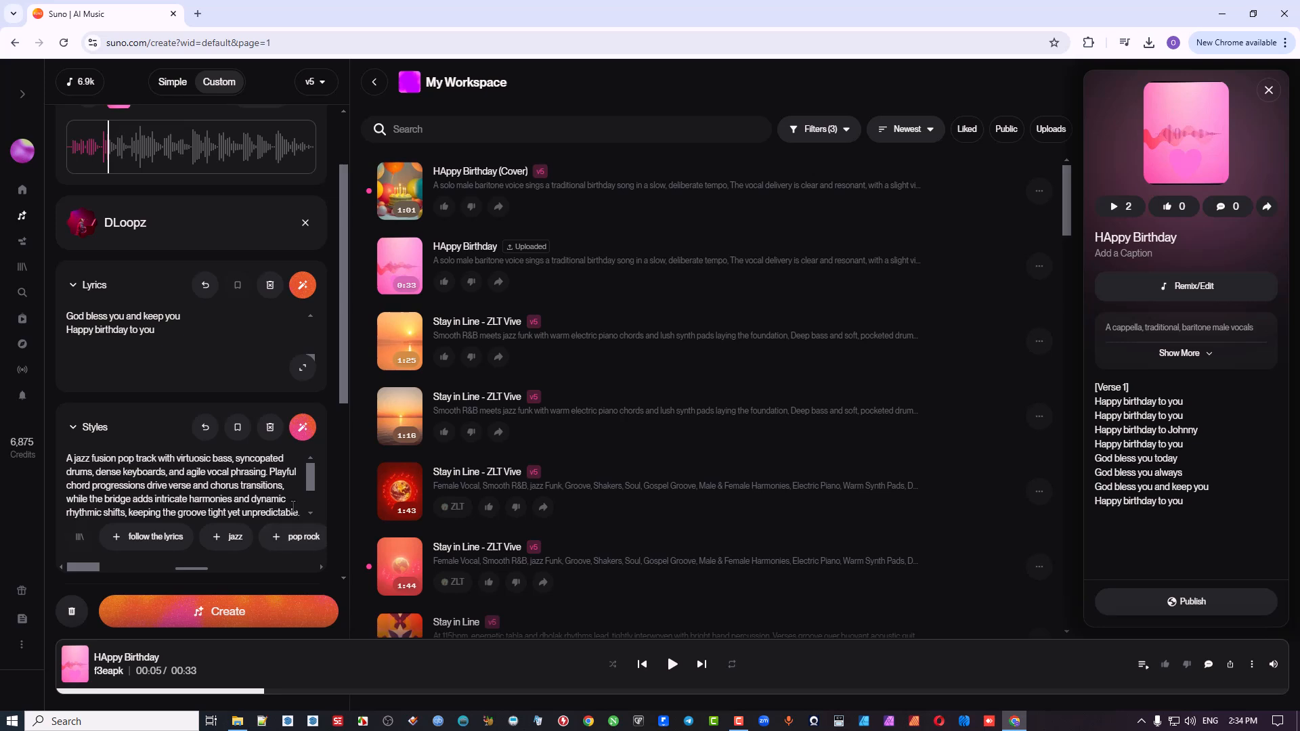
click(233, 613)
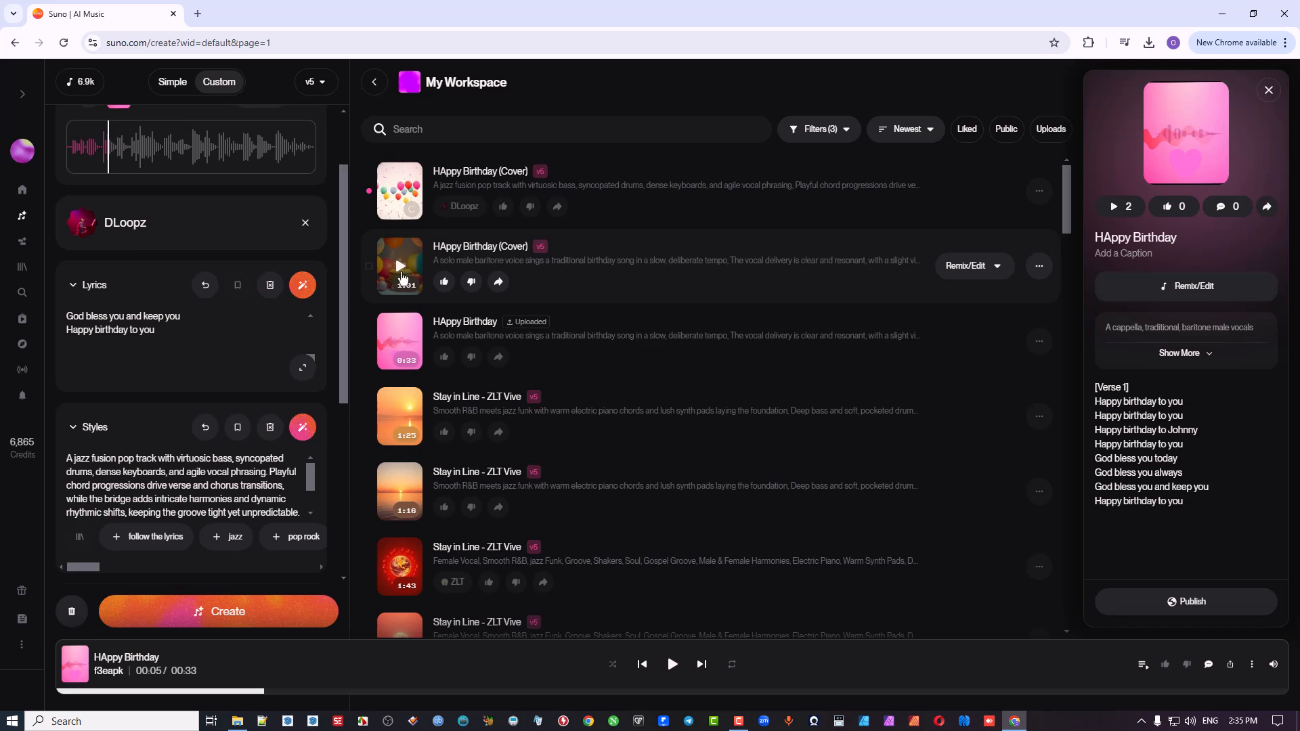
Step: Play the baritone-style "HAppy Birthday (Cover)" with the lyrics expanded for reading, pause it about 36 seconds in, and collapse the lyrics
click(302, 369)
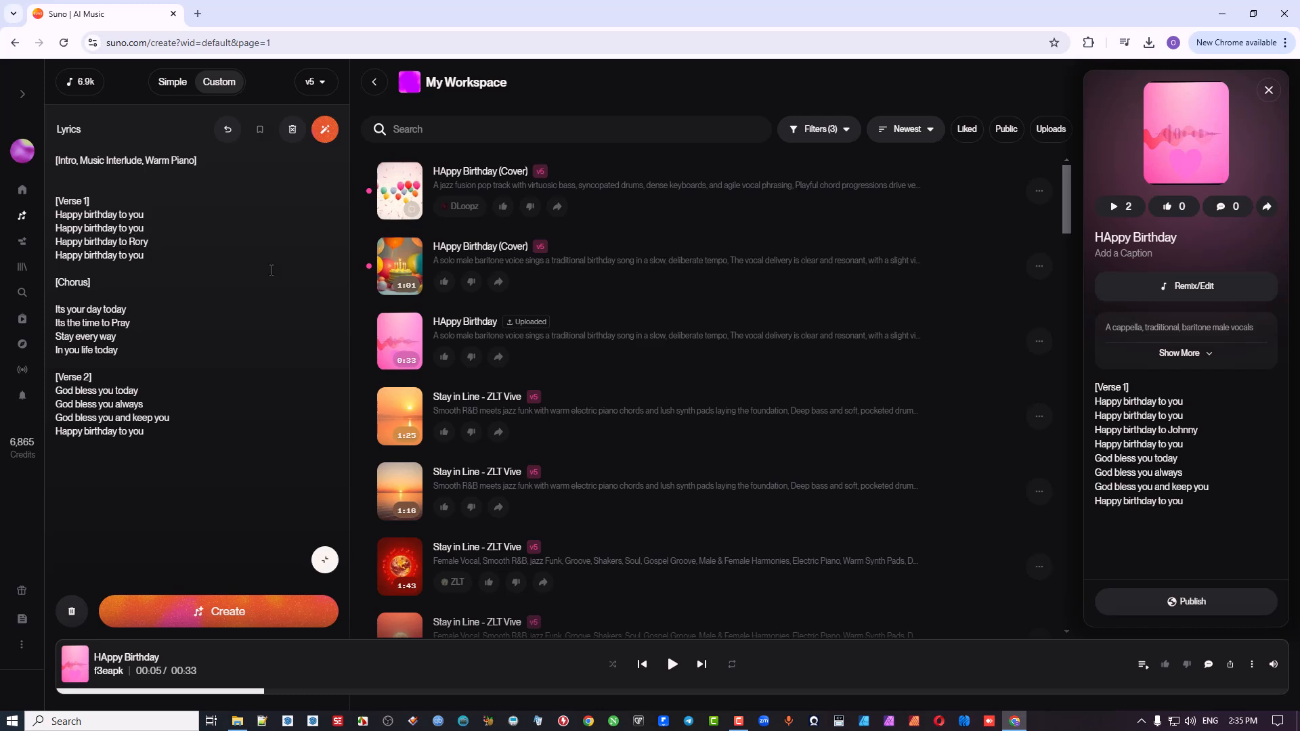
click(399, 269)
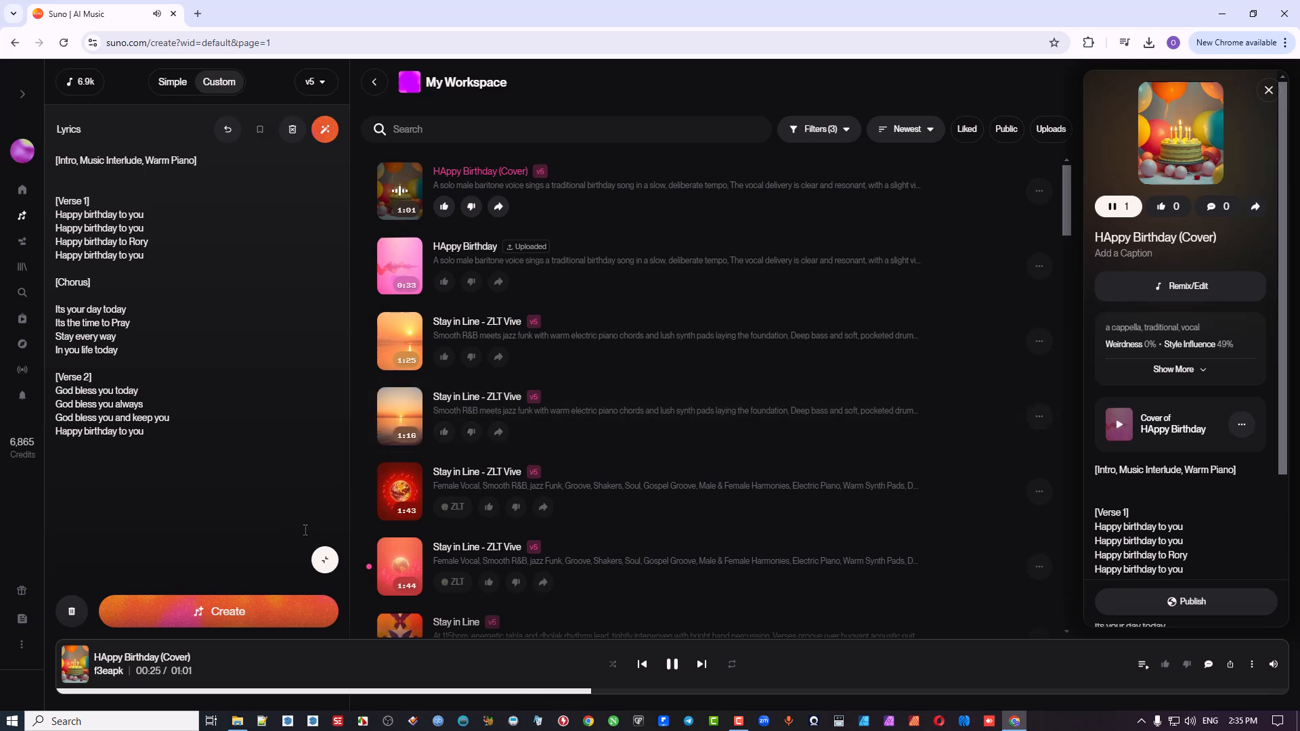
click(672, 665)
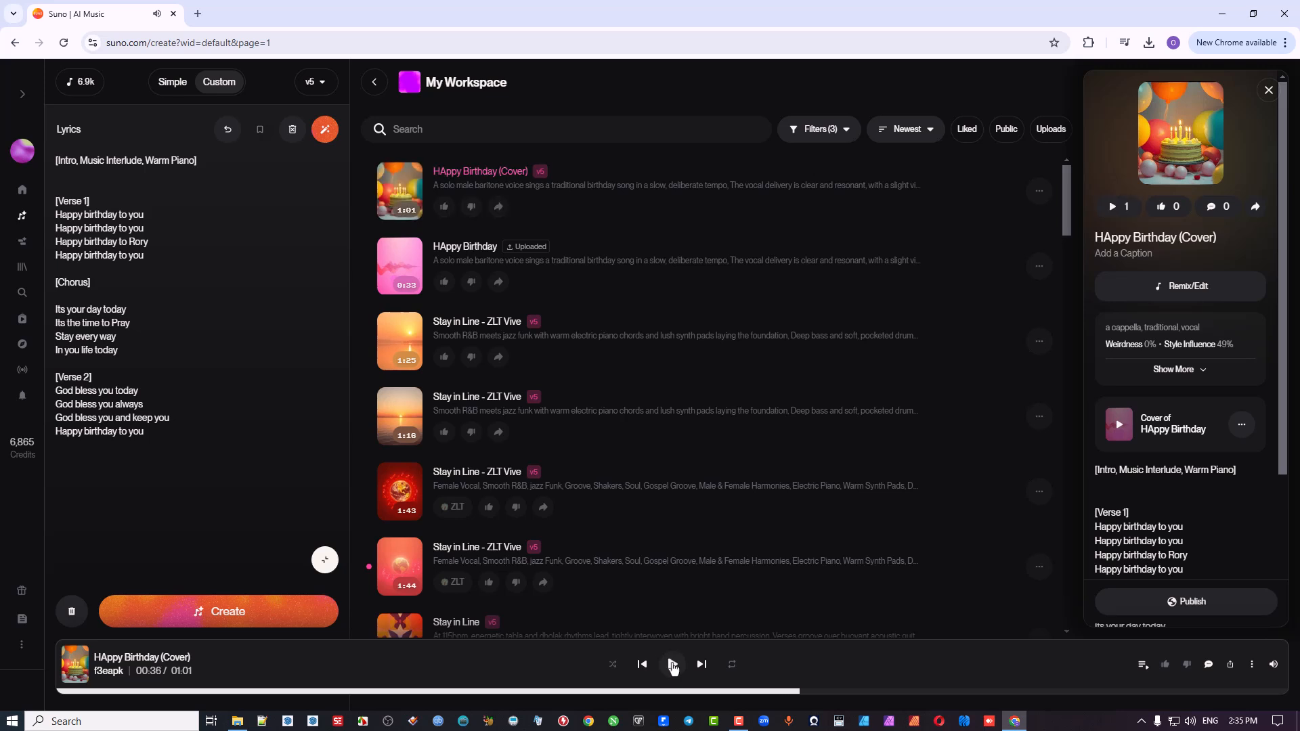
click(325, 560)
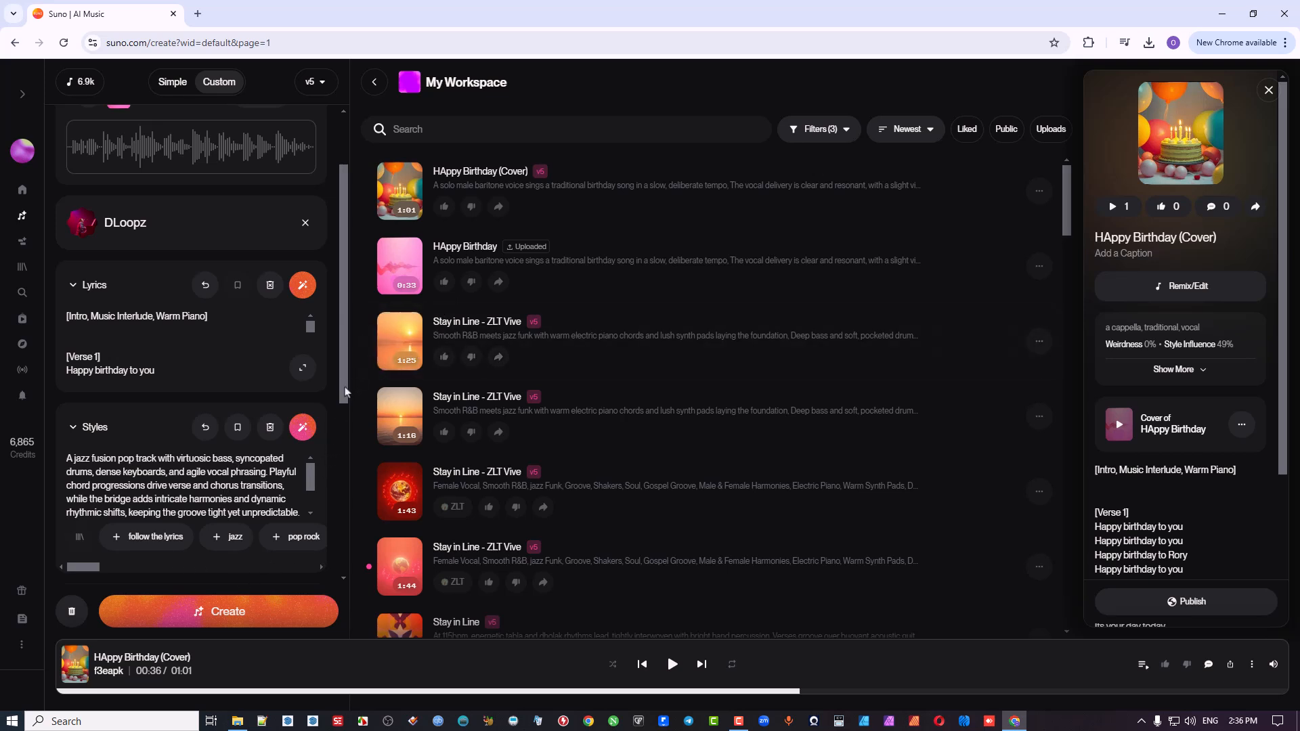
scroll(345, 434, down, 1)
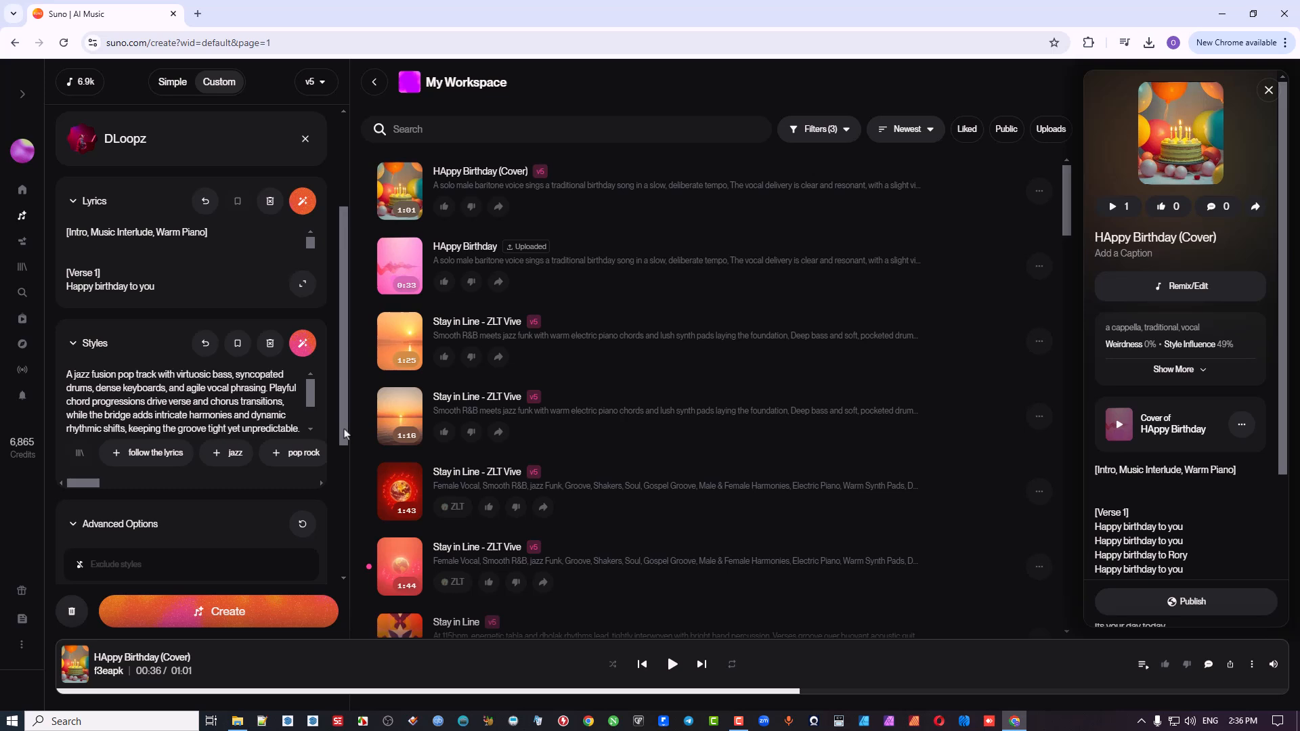
Step: Generate the jazz fusion pop cover of "HAppy Birthday" with the DLoopz persona and expand the lyrics for reading
drag(344, 433, 358, 354)
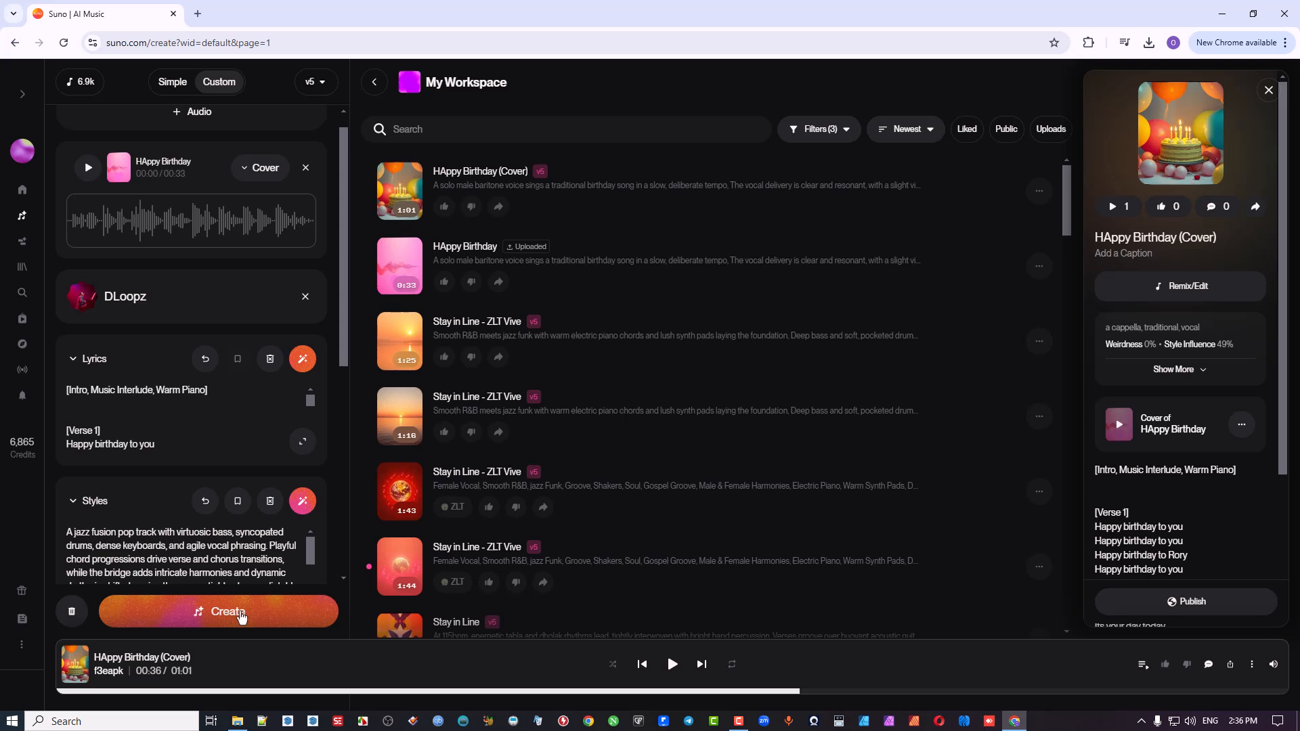
click(242, 615)
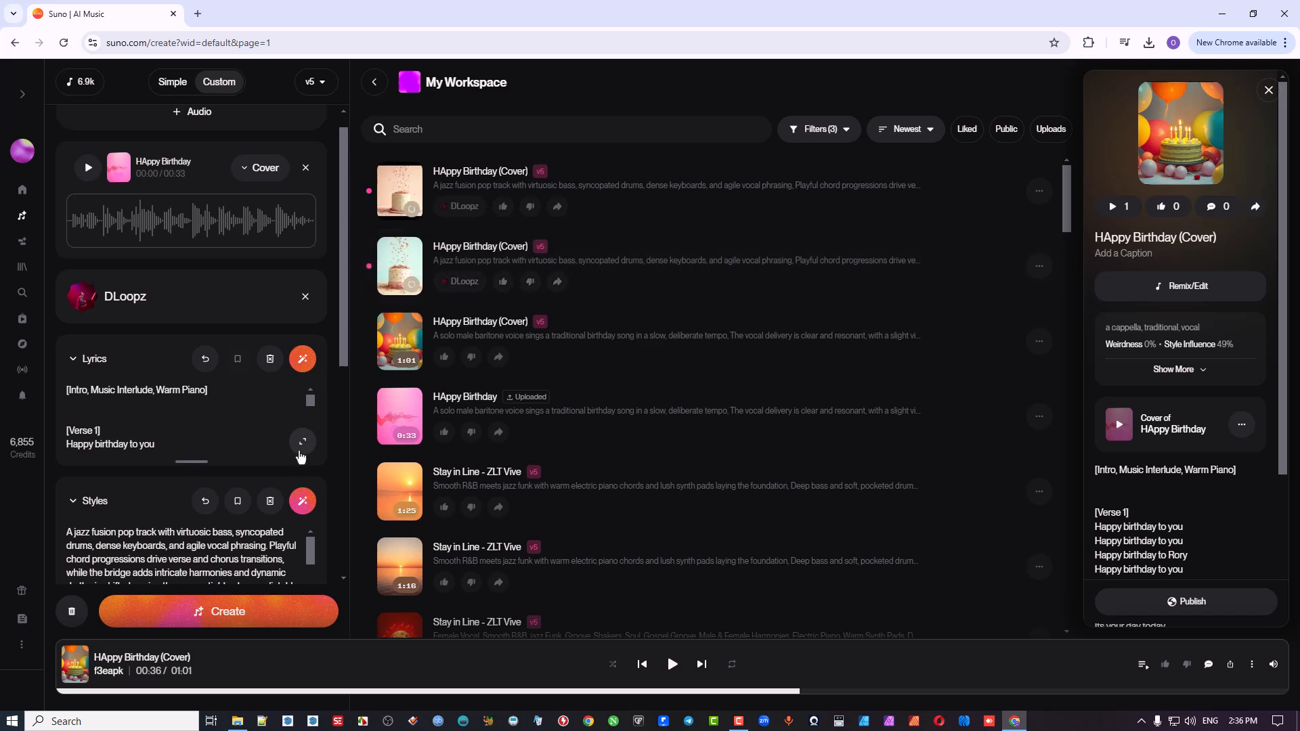
click(302, 445)
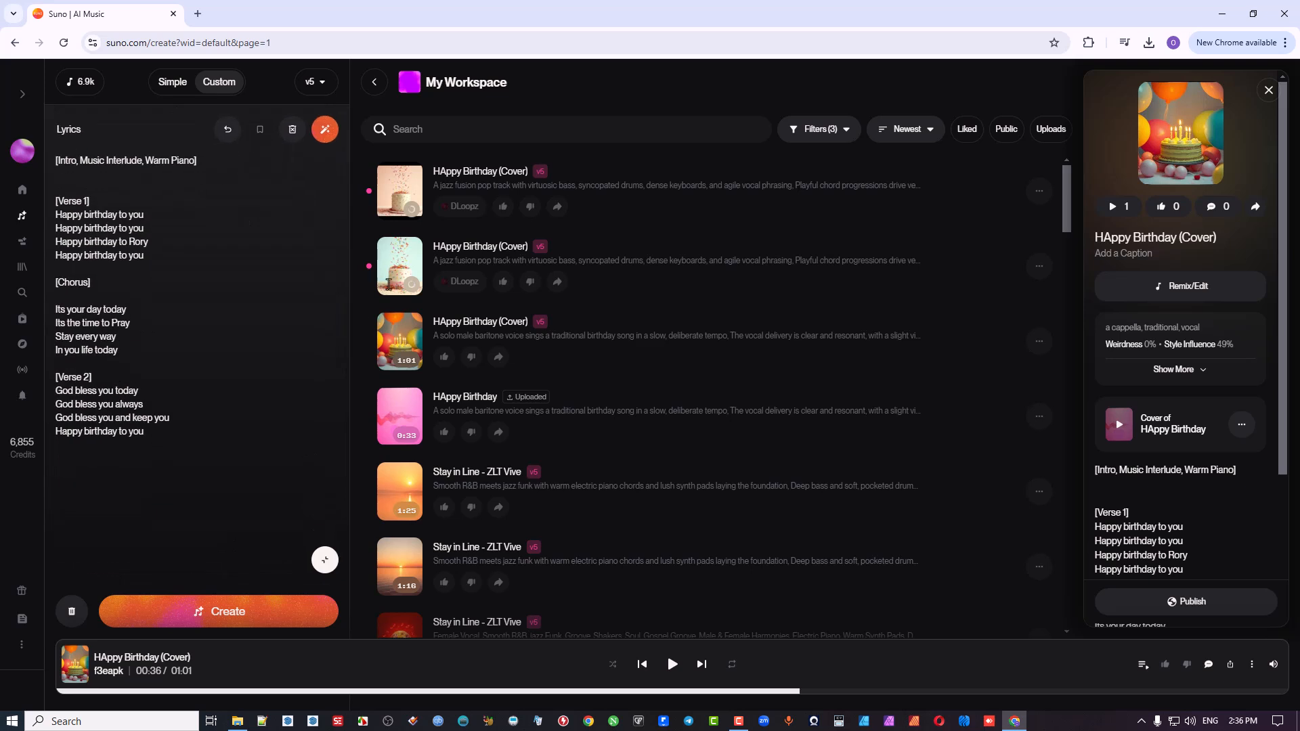
Step: Play the two new DLoopz "HAppy Birthday (Cover)" tracks in turn, pausing the first about 38 seconds in and the second near its end
click(400, 193)
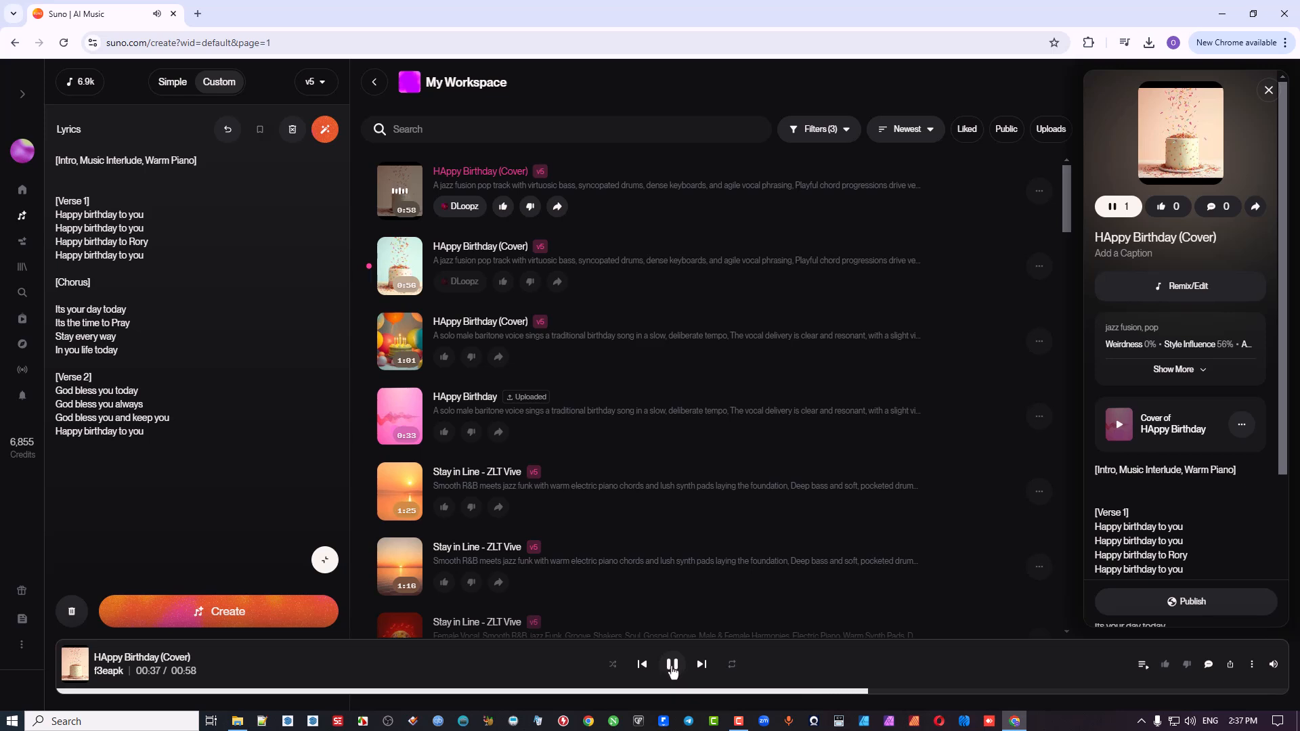
click(673, 666)
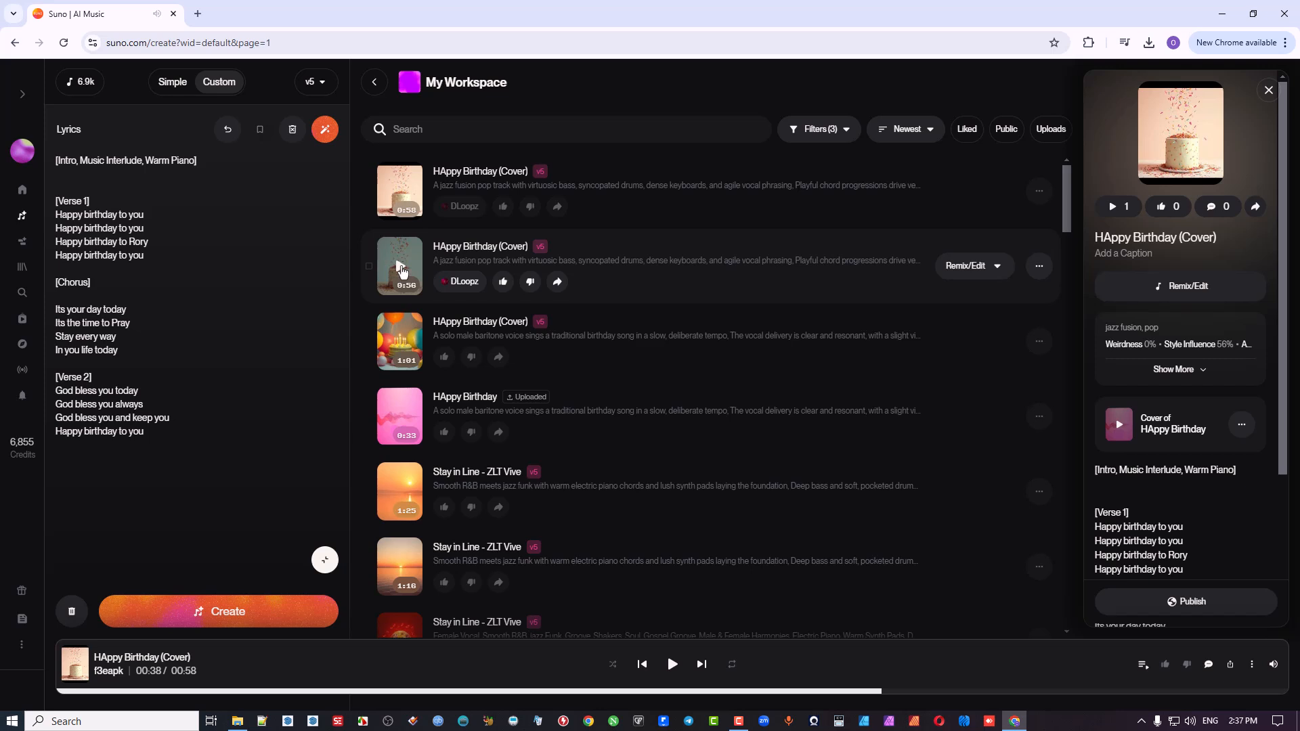
click(401, 271)
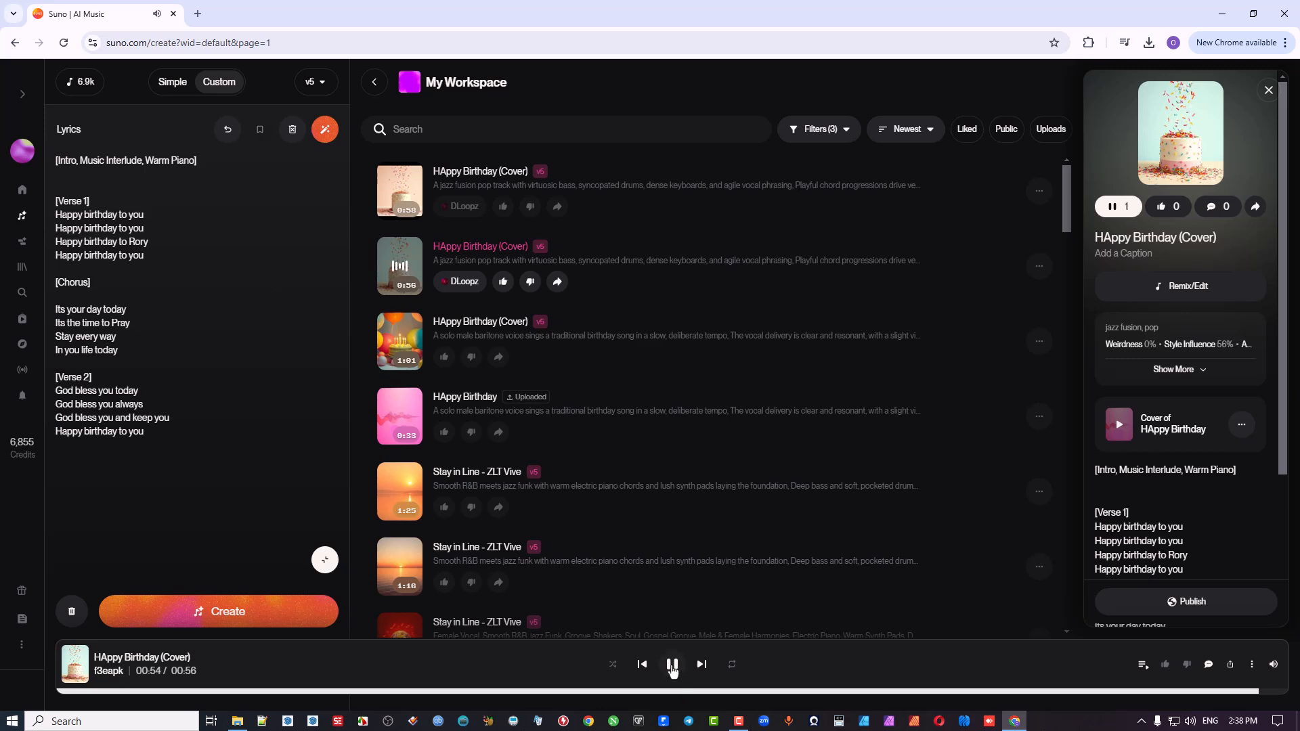
click(672, 666)
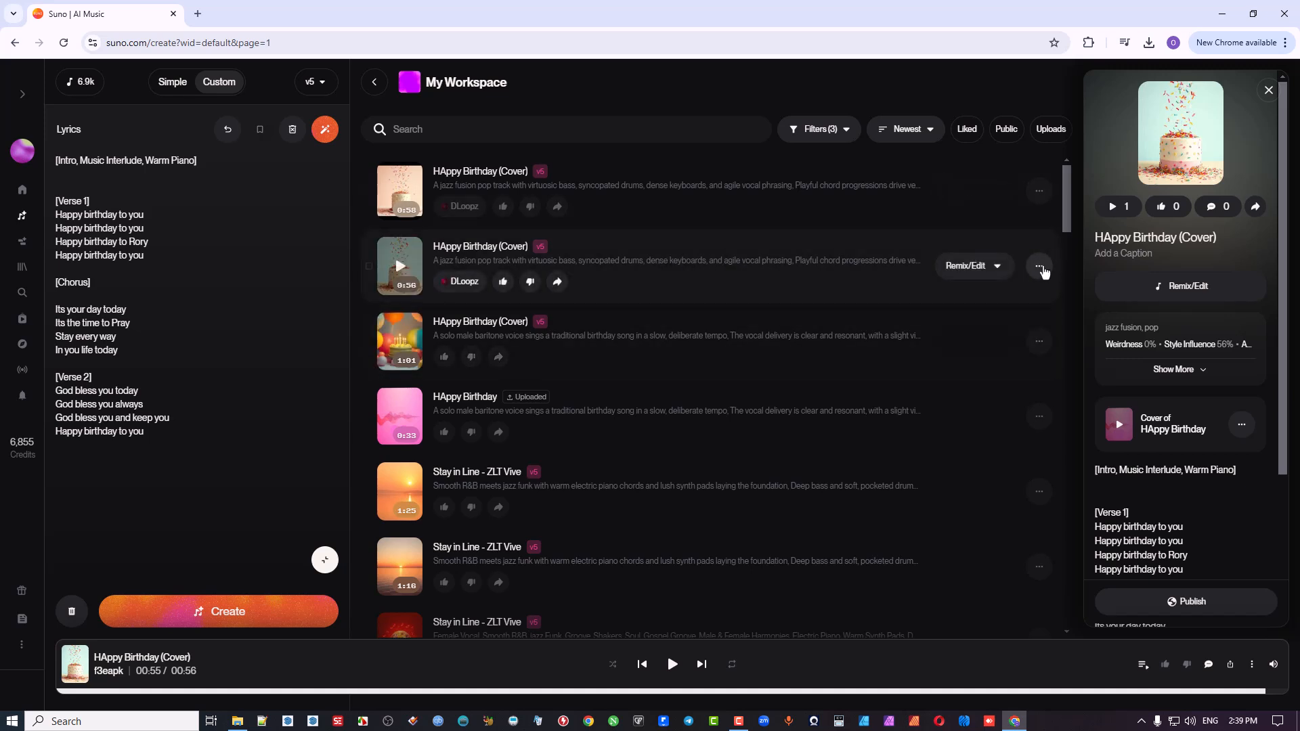
Step: Extract all detected stems from the second DLoopz "HAppy Birthday (Cover)" for 50 credits
click(996, 266)
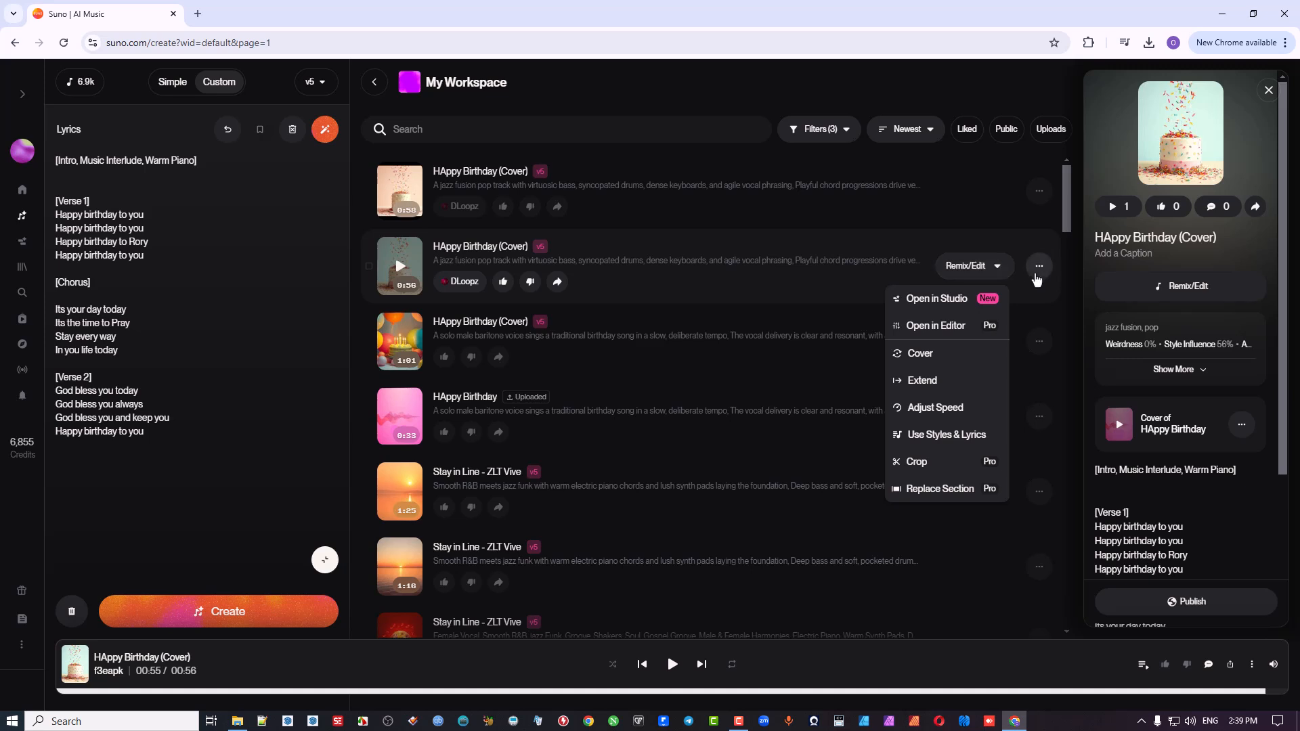
click(1039, 267)
click(1040, 268)
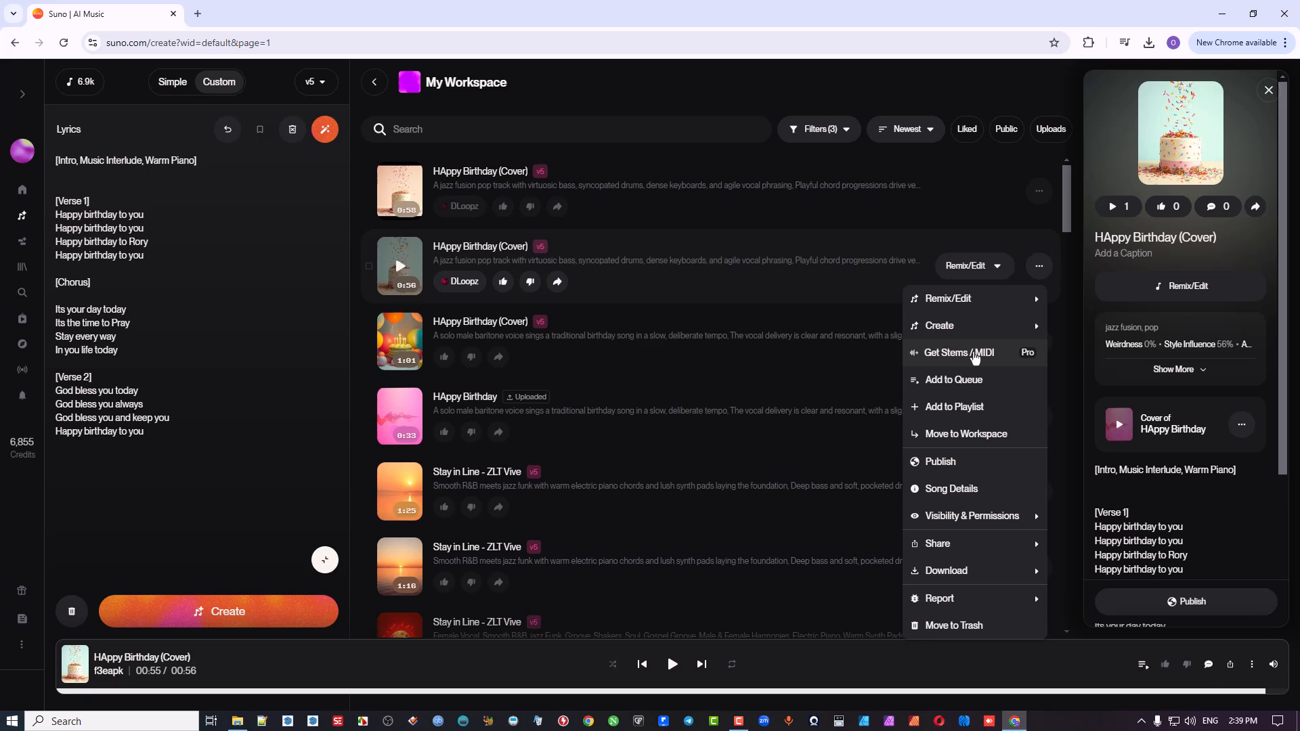
click(975, 358)
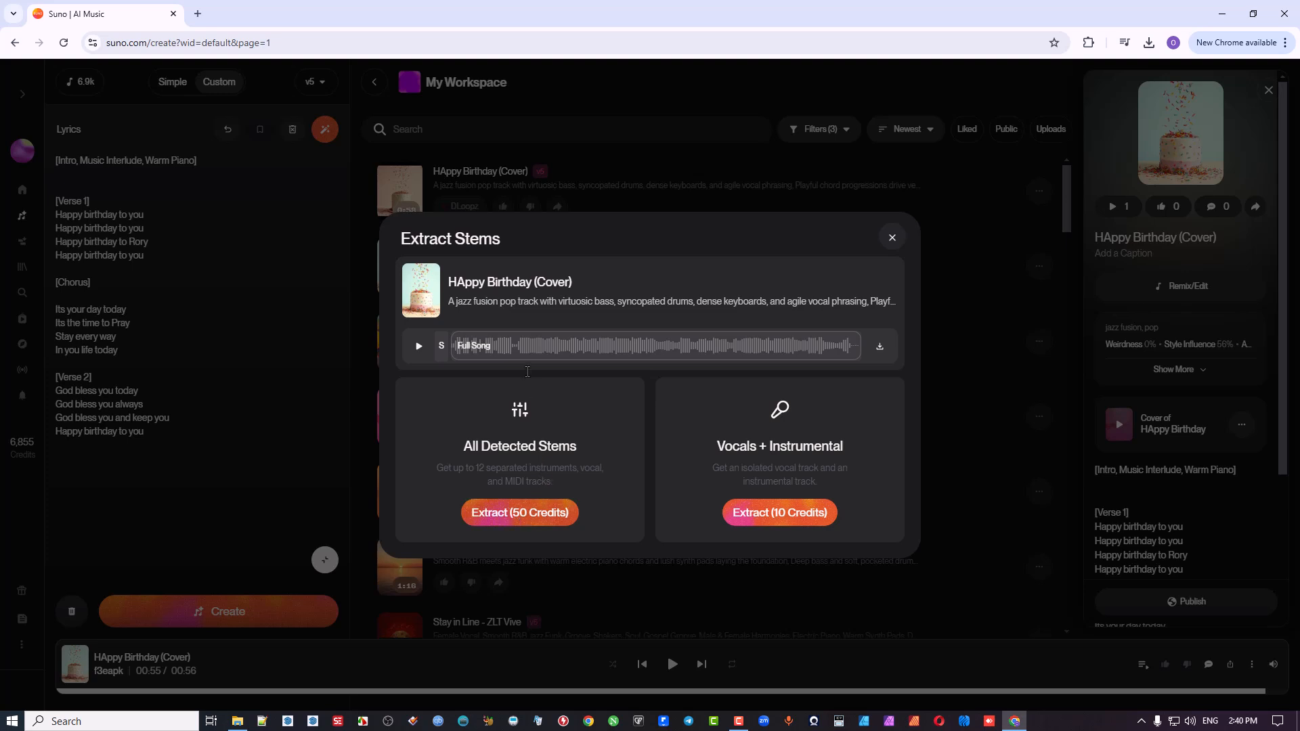
click(527, 514)
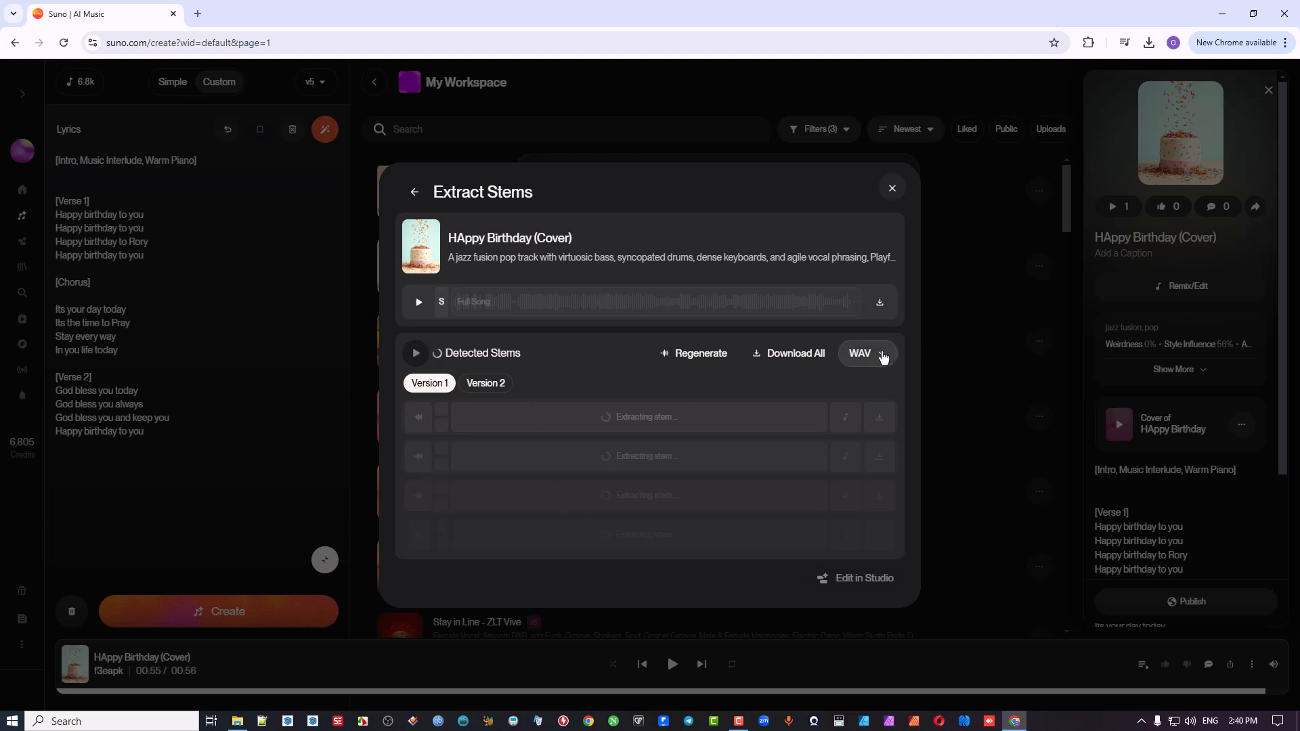
Step: Review the stem download formats, then download all Version 2 stems as WAV and check the recent downloads
click(880, 356)
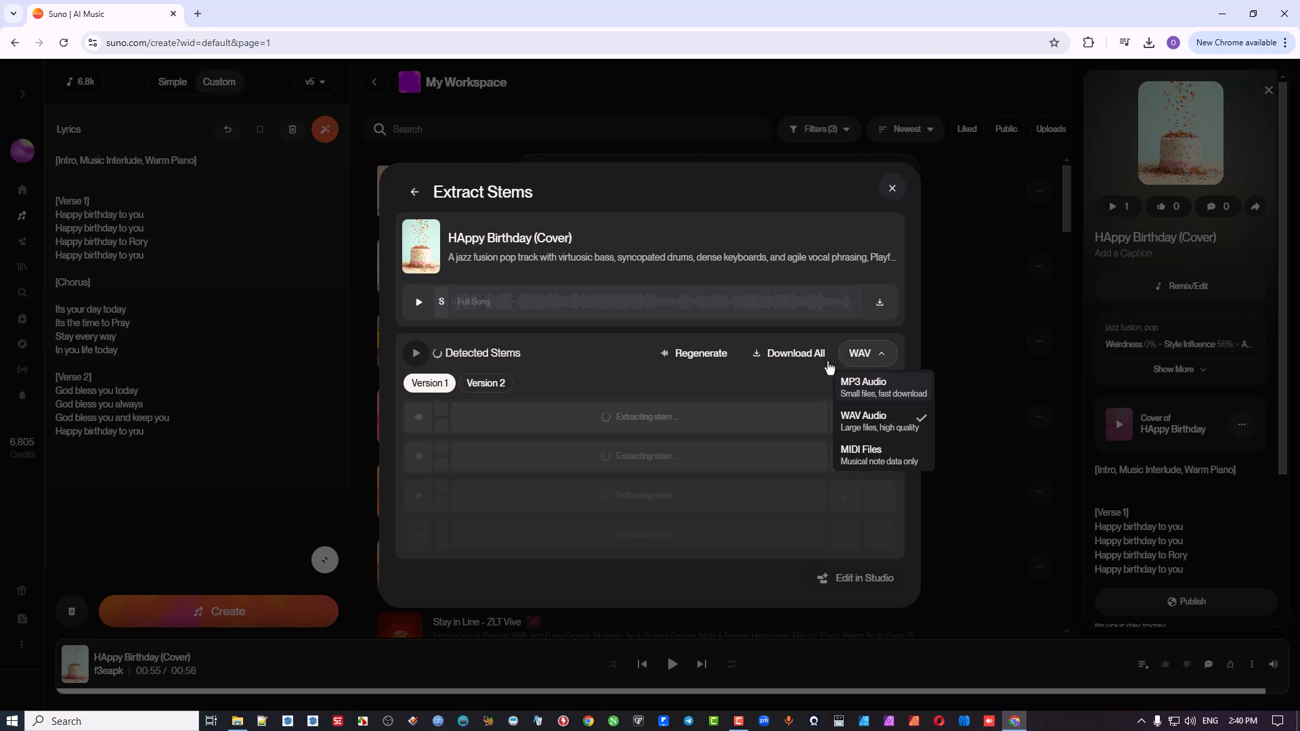
click(916, 333)
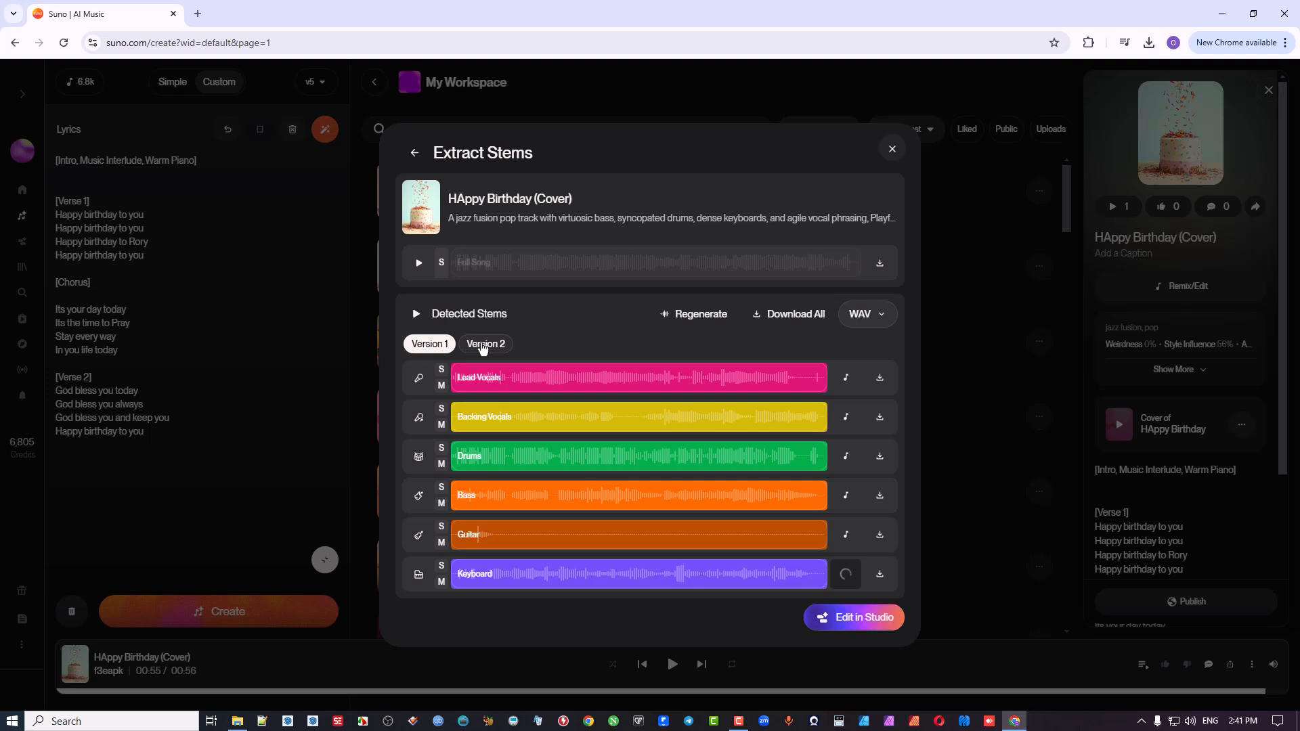
click(482, 345)
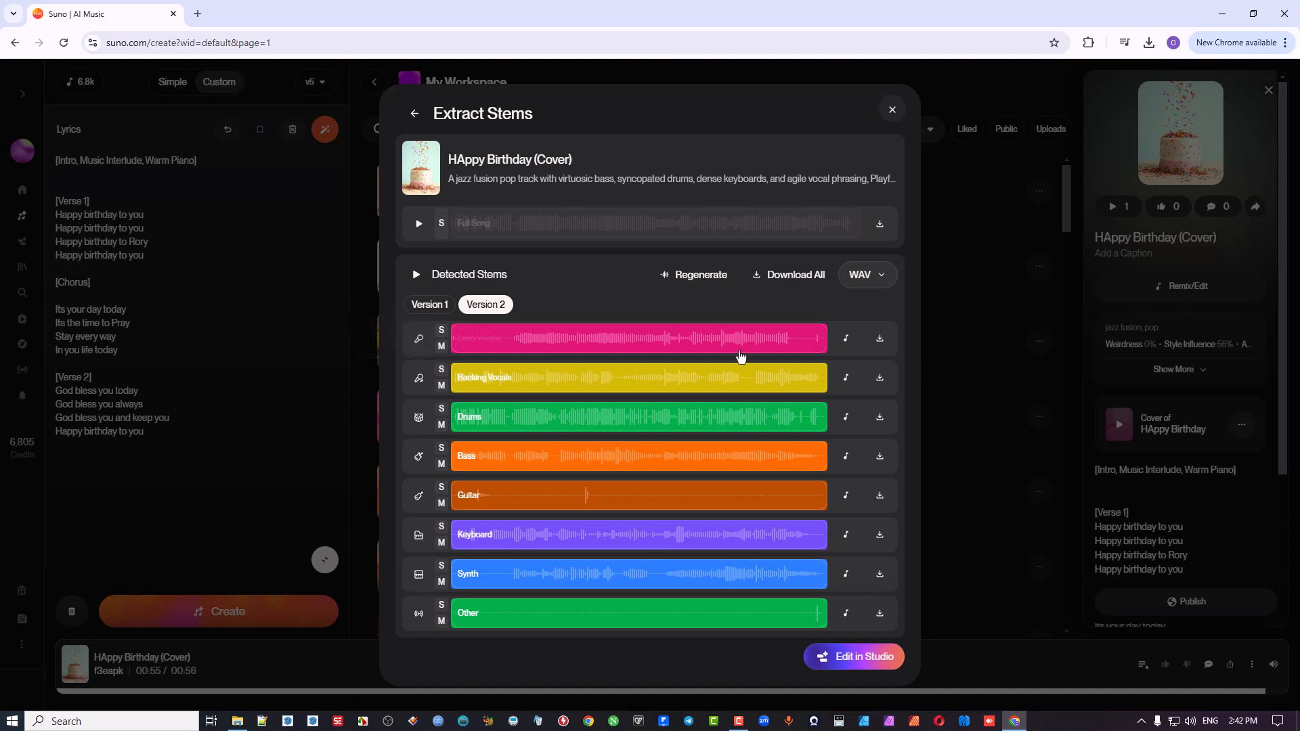
click(796, 276)
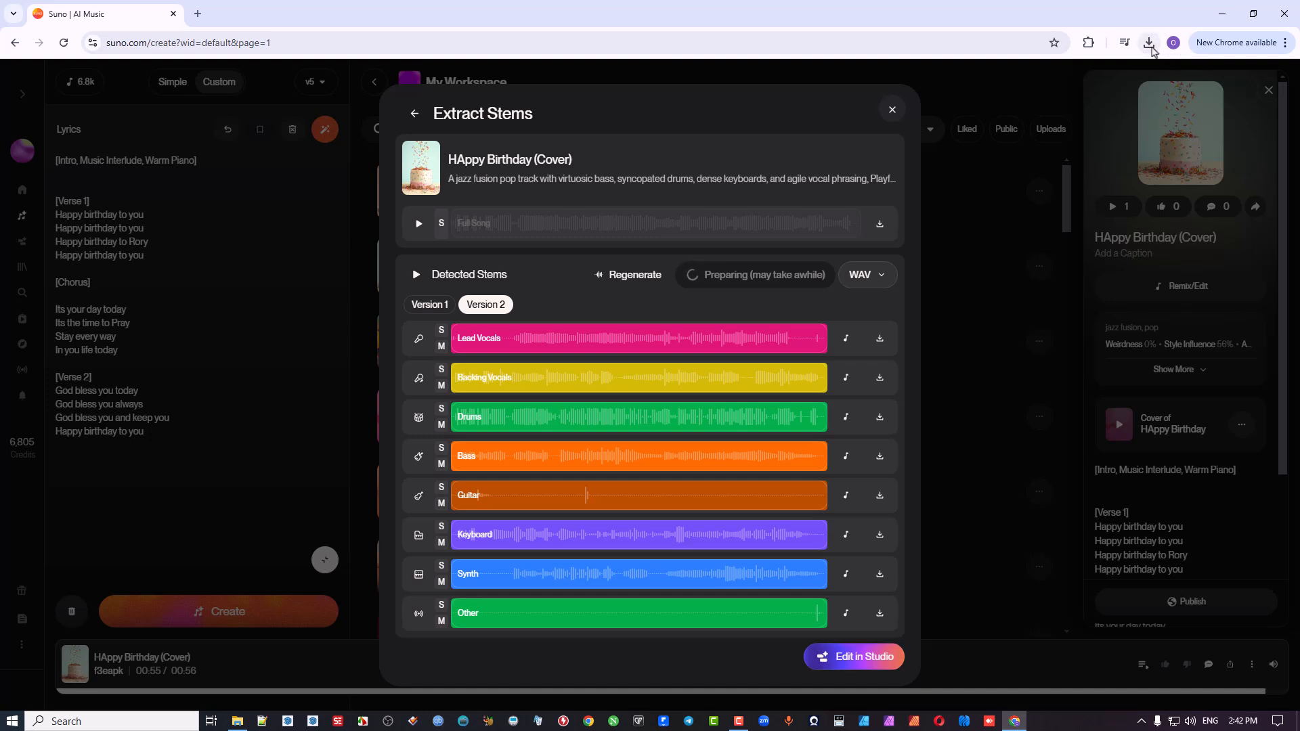
click(1148, 46)
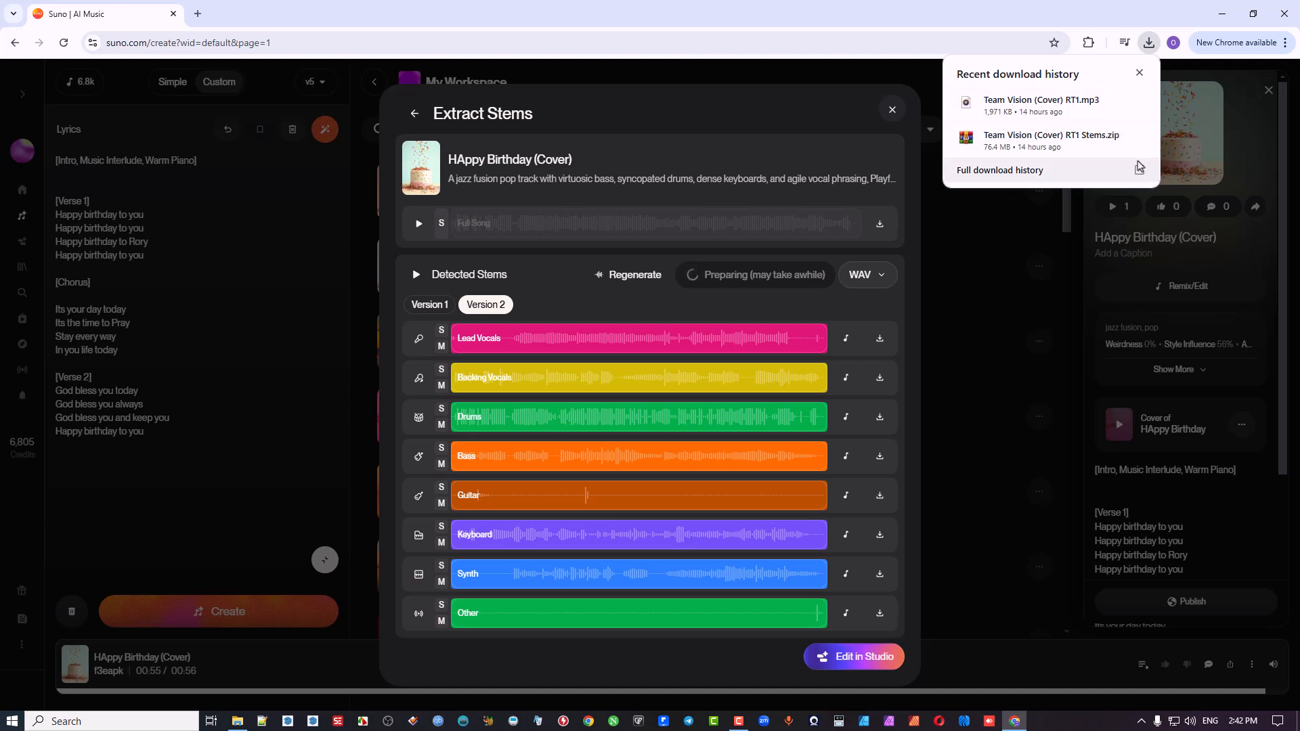
click(1107, 20)
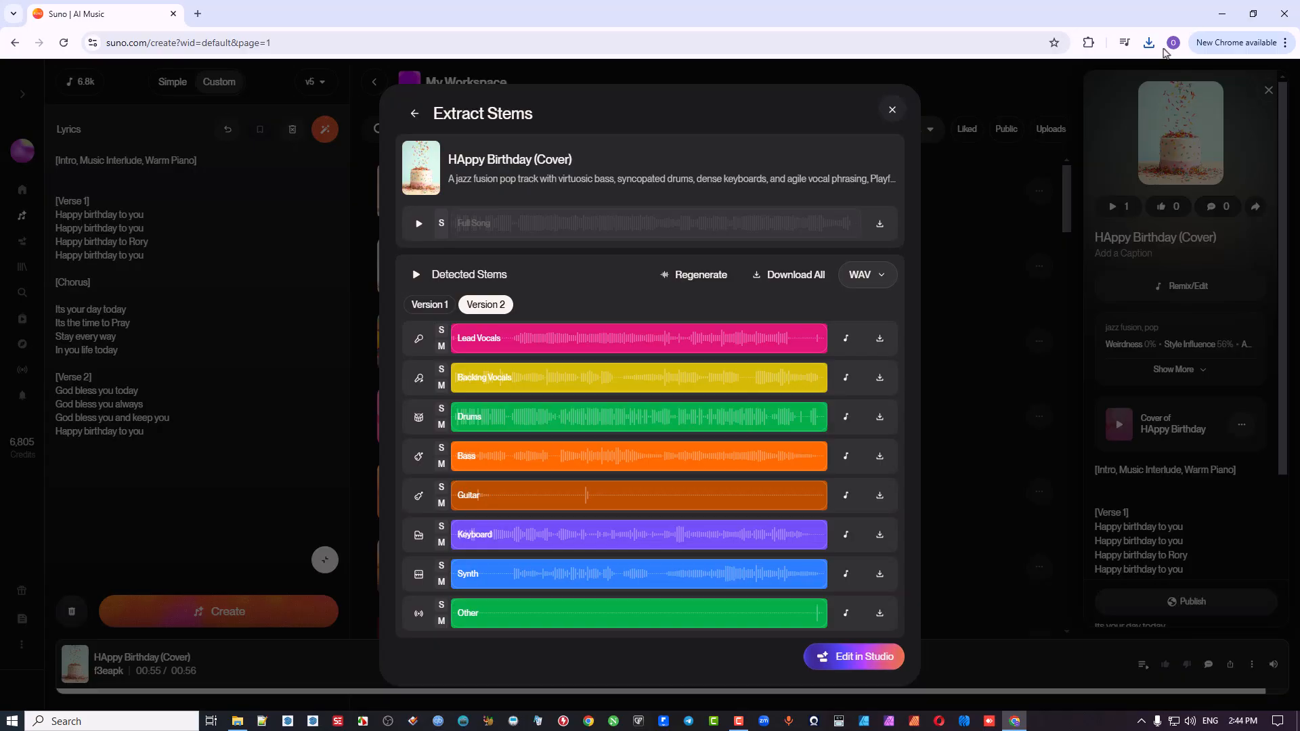
Step: Locate the downloaded stems zip in its folder, extract it to "HAppy Birthday (Cover) Stems" and open the extracted folder
click(1149, 44)
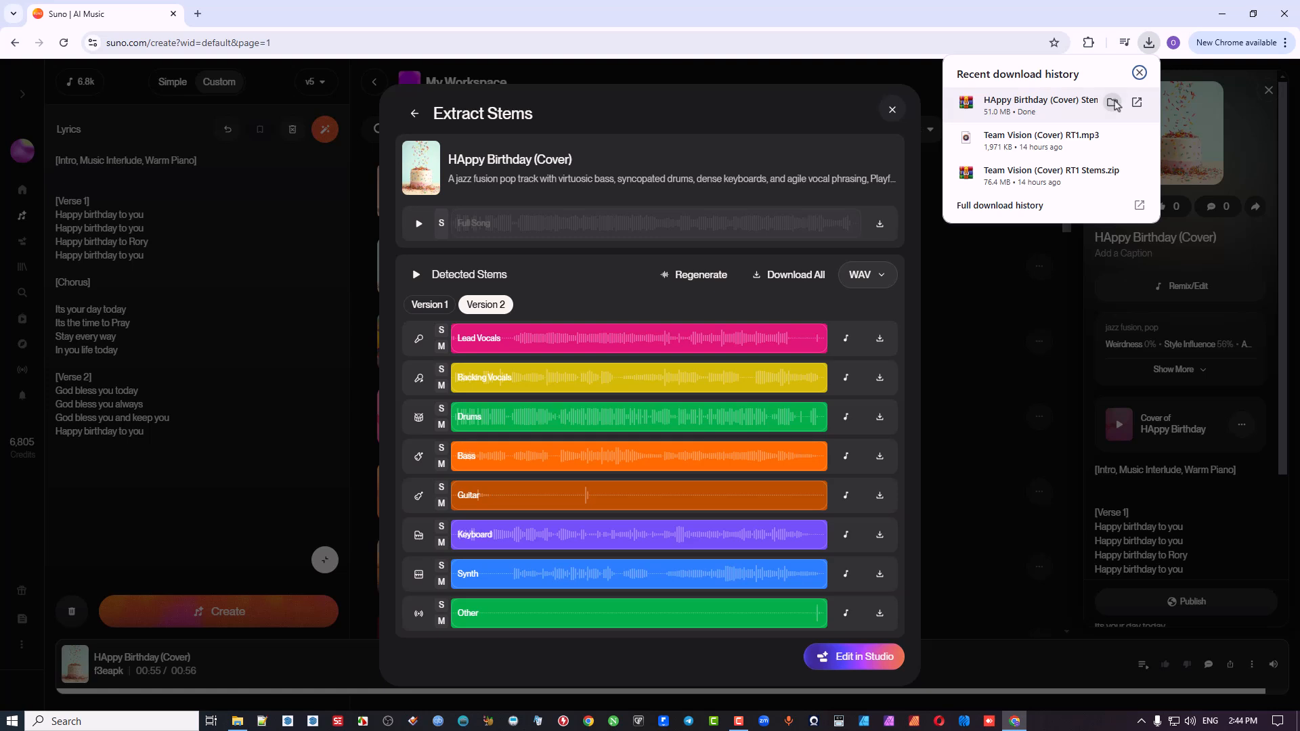
click(1116, 105)
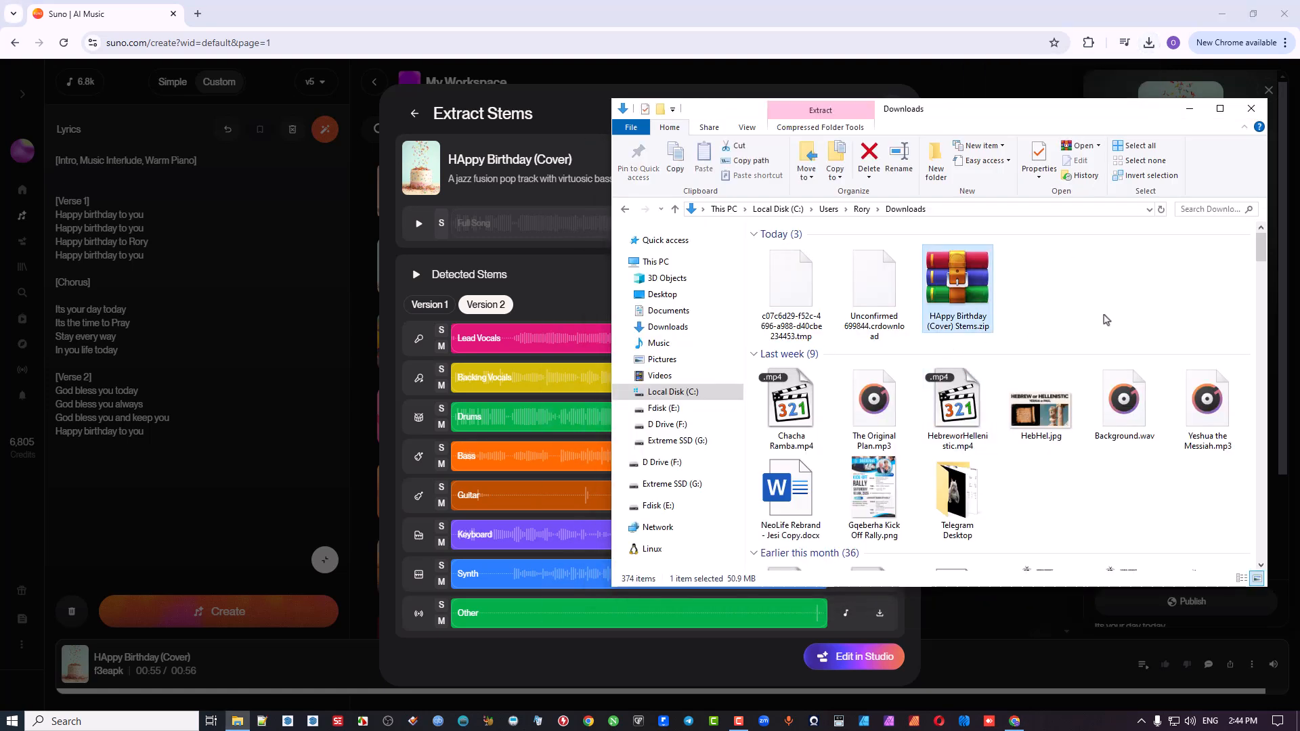
right_click(1101, 278)
click(1138, 332)
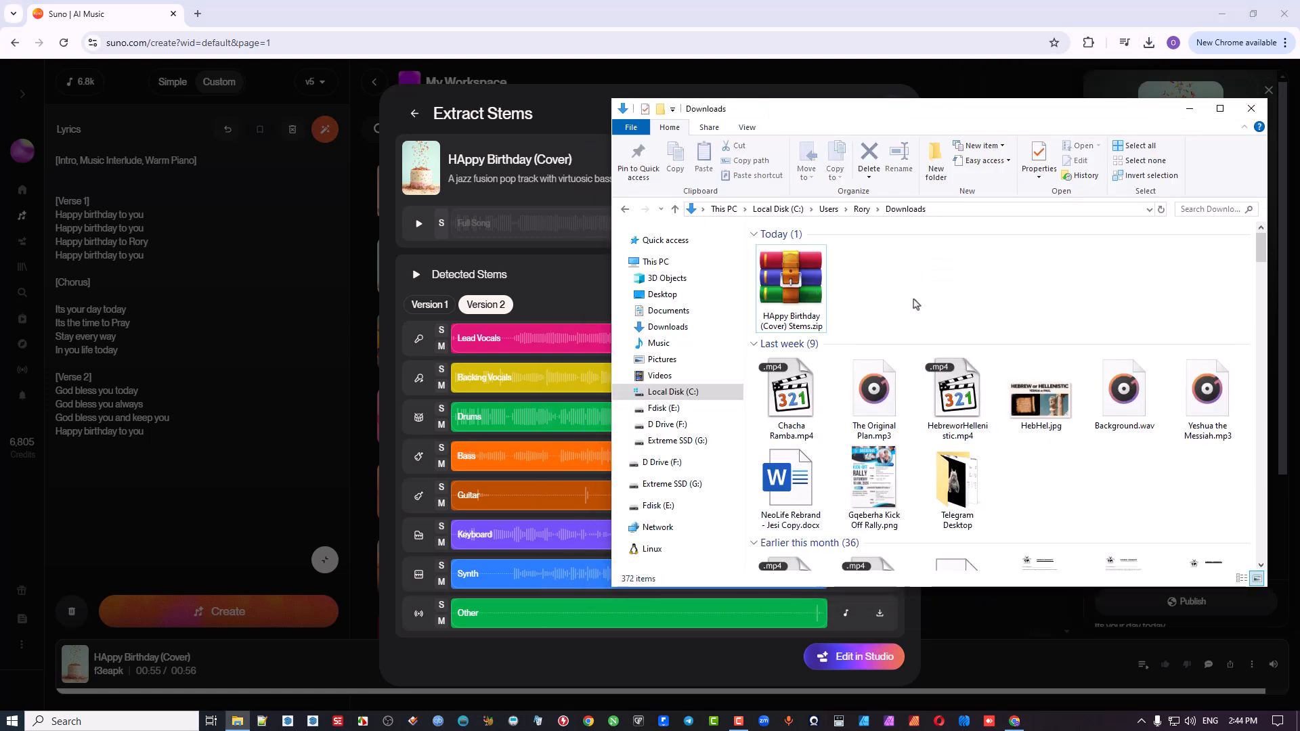
right_click(800, 286)
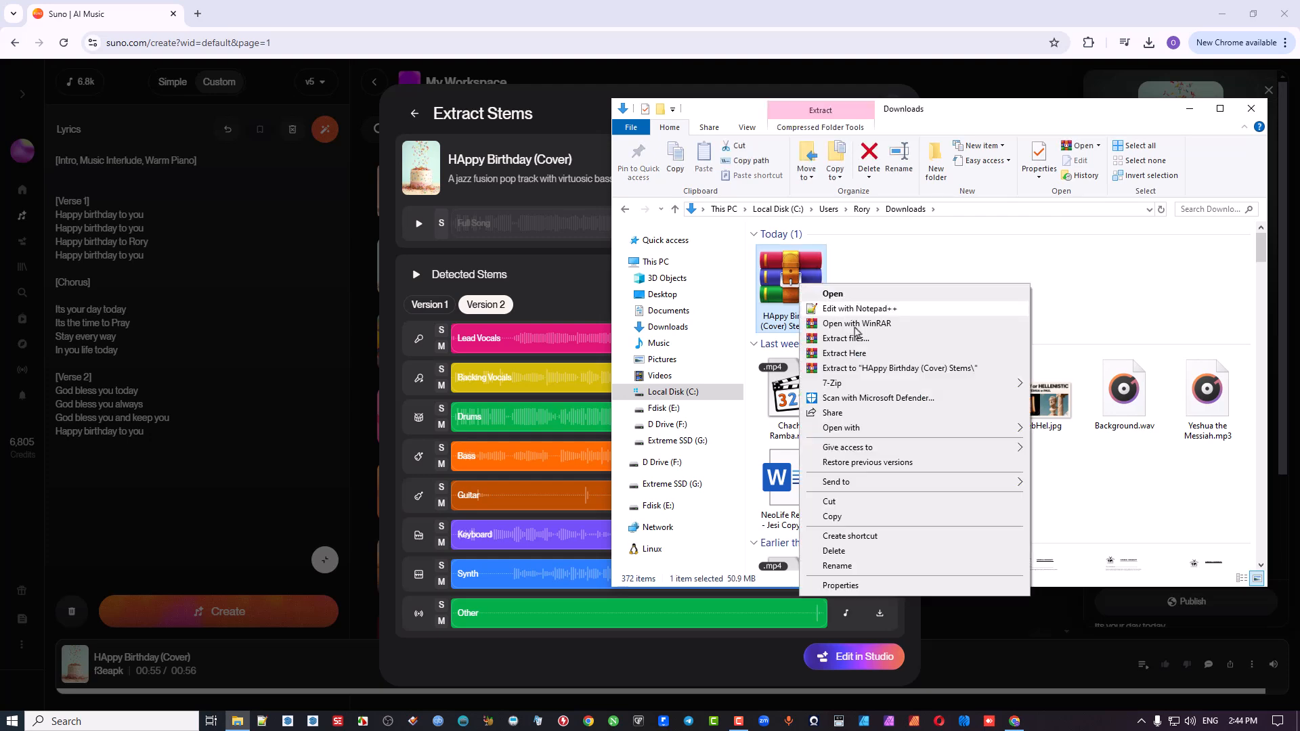
click(906, 372)
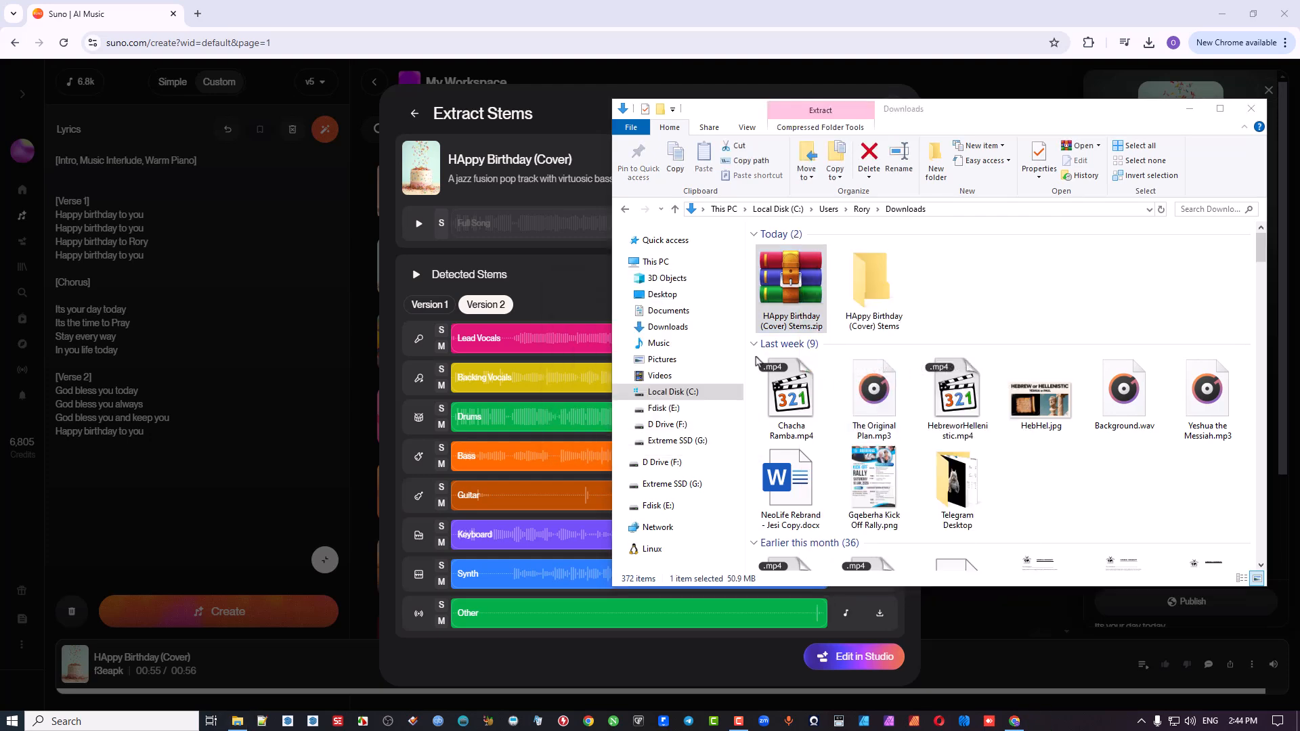
double_click(868, 287)
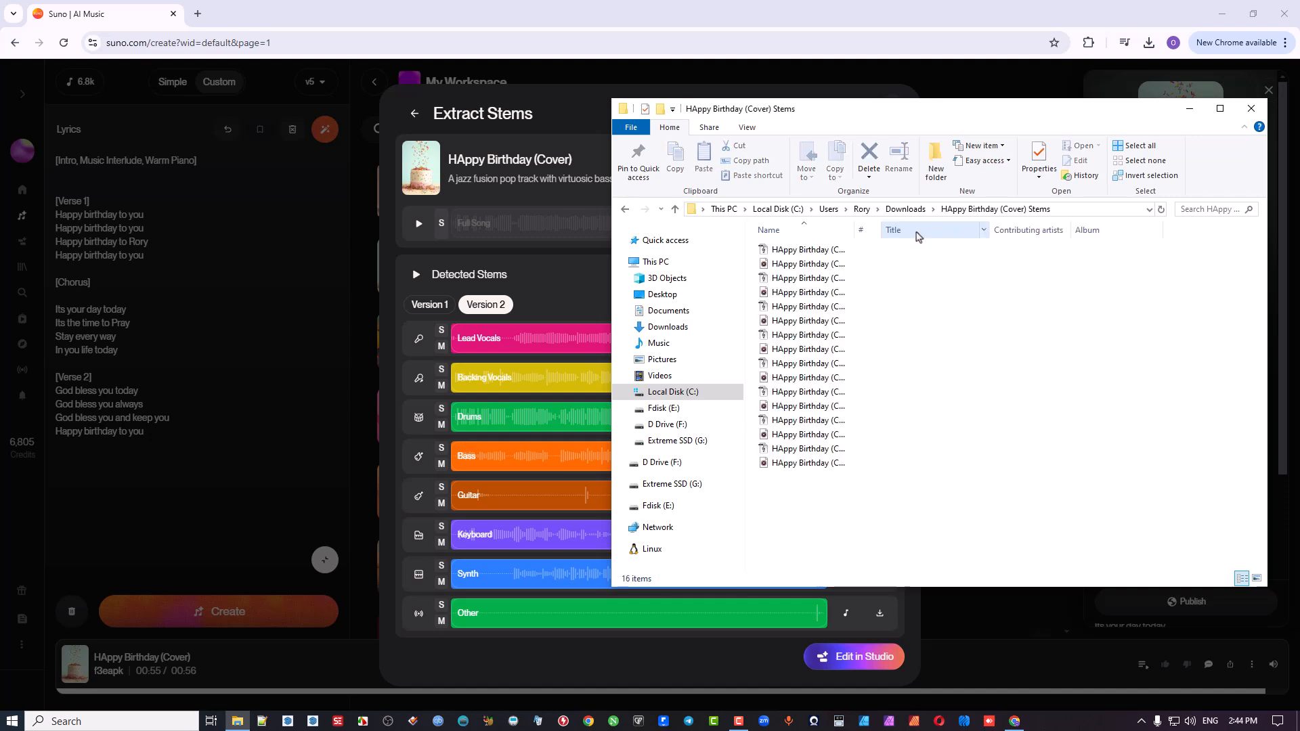
Step: Replace the Title column with Type, widen the Name column to show full file names, and sort the stem files by type
right_click(918, 236)
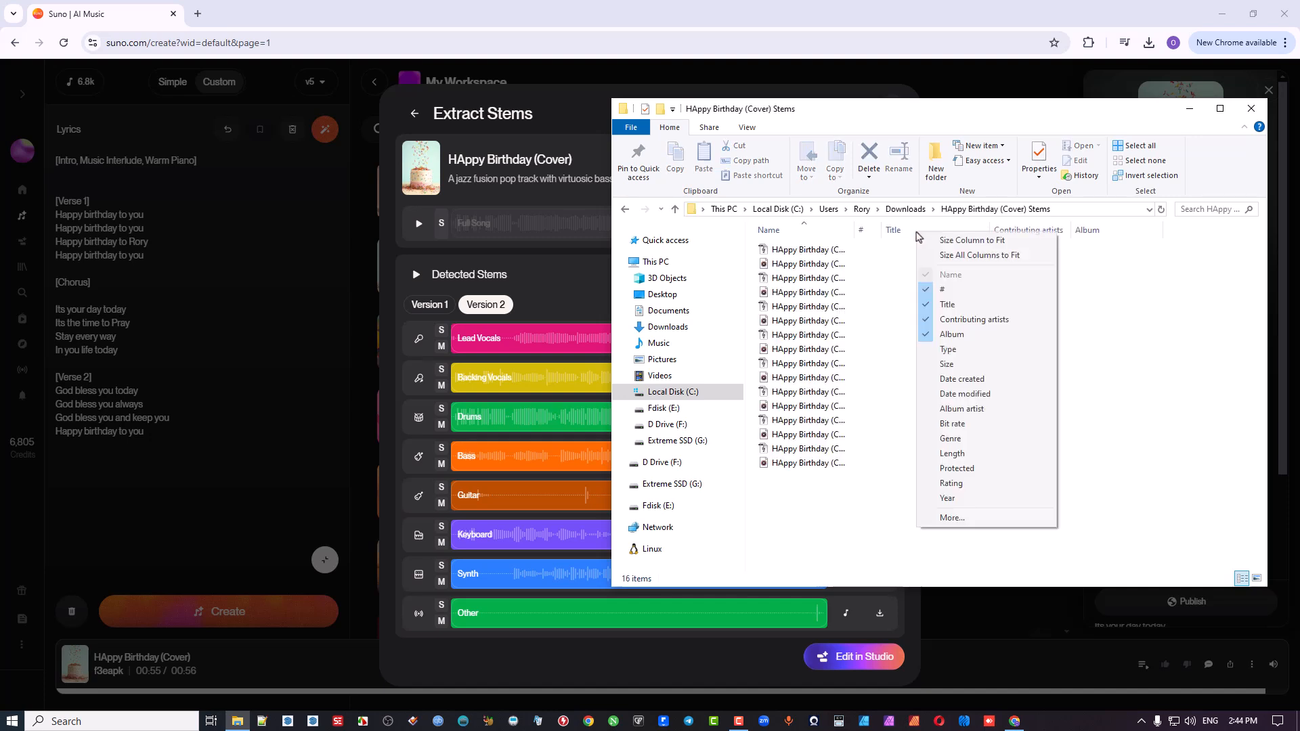
click(949, 309)
right_click(923, 233)
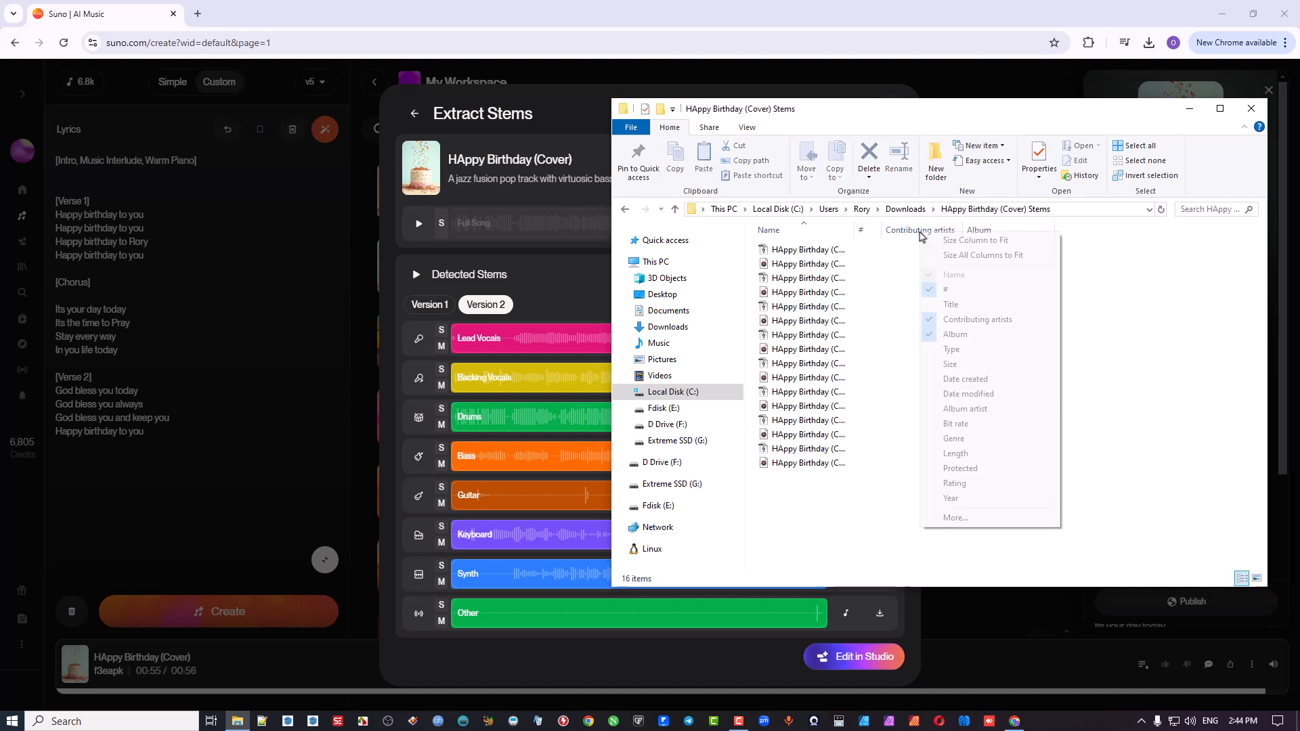
click(962, 350)
drag(1084, 230, 982, 234)
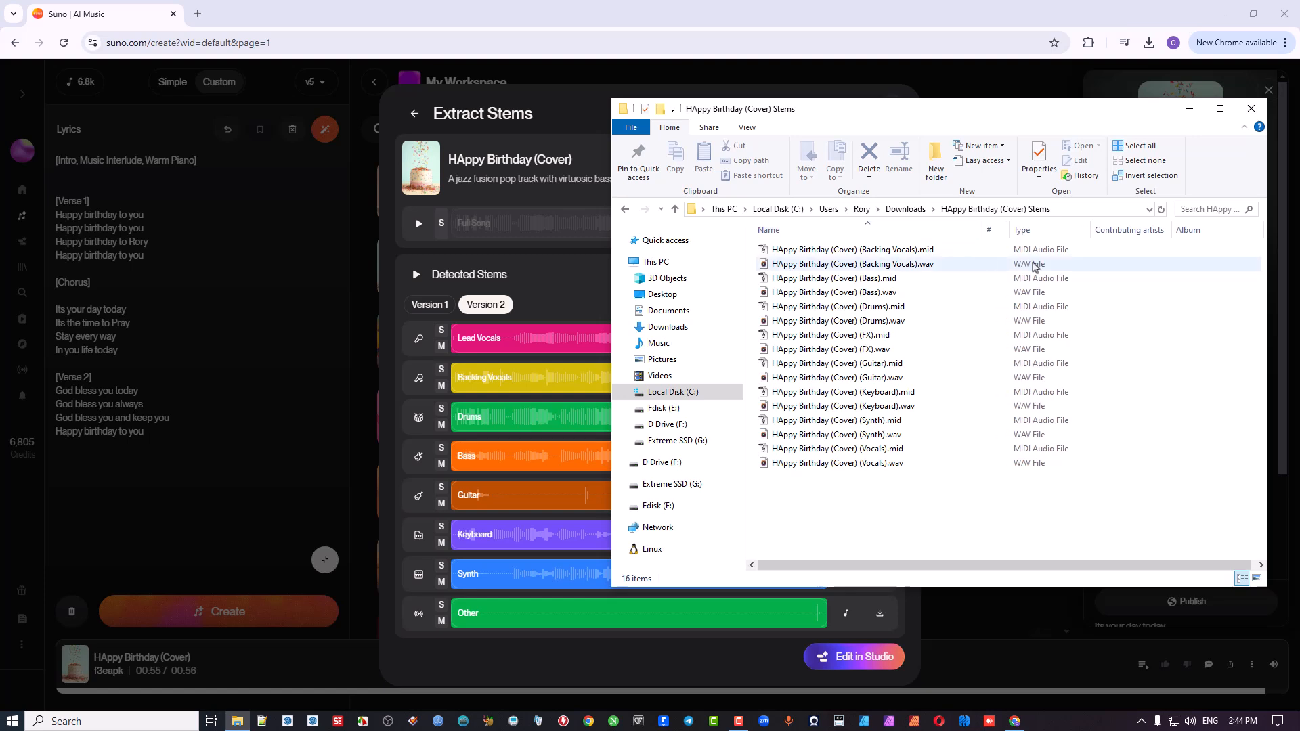
click(1041, 233)
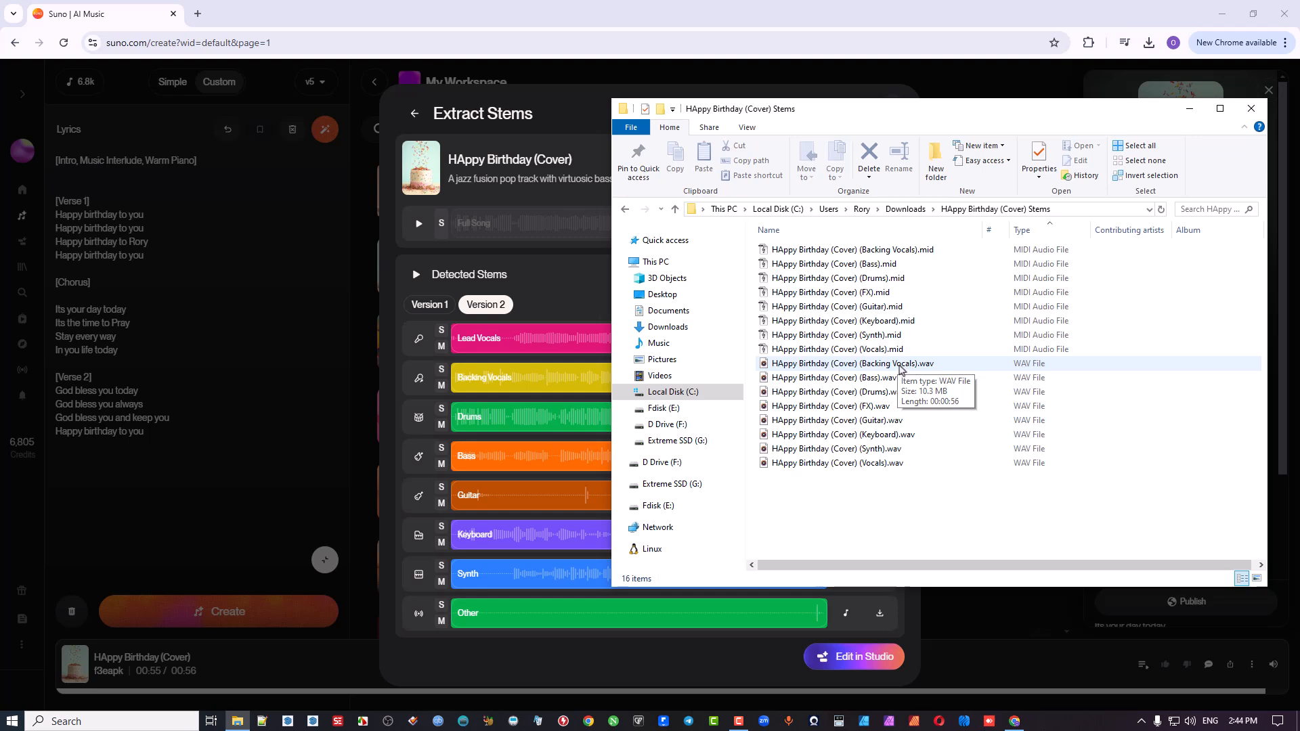
Step: Play the Vocals, Keyboard, Bass and Drums WAV stems one after another, then pause playback and close the music player
click(886, 465)
double_click(887, 466)
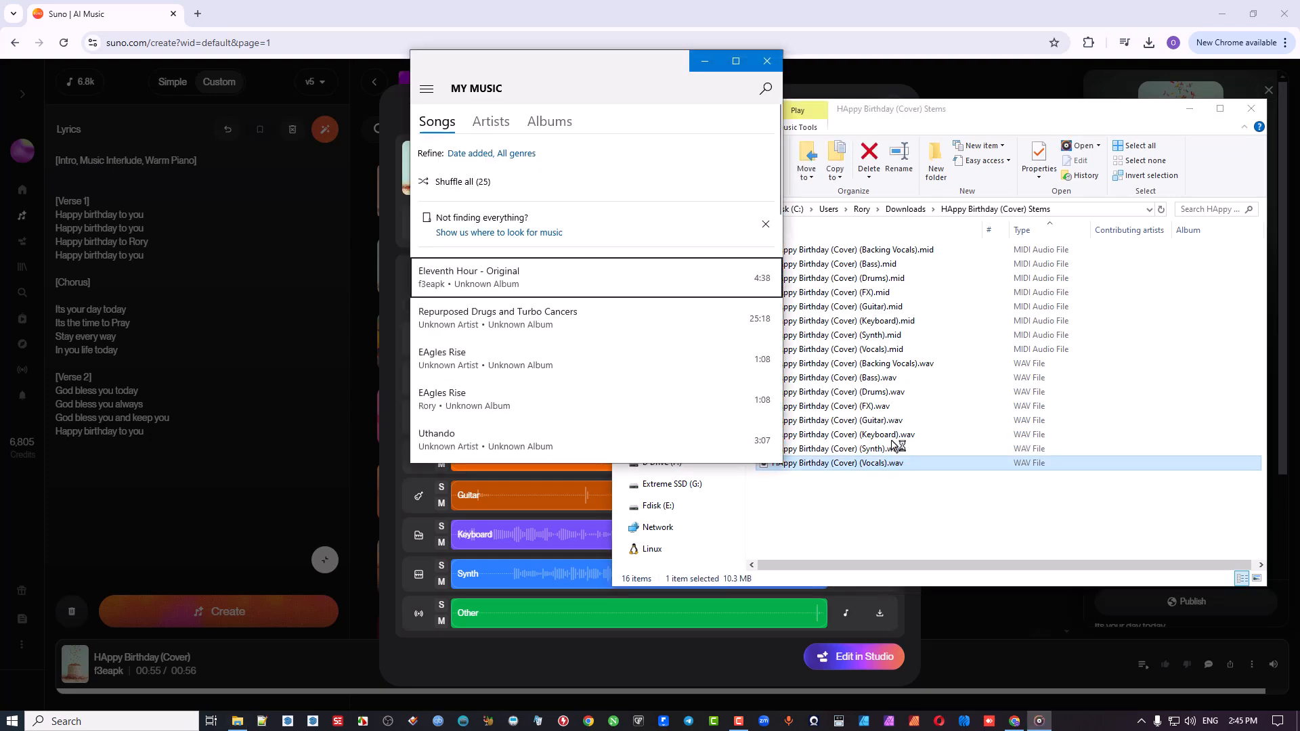
click(891, 437)
double_click(891, 437)
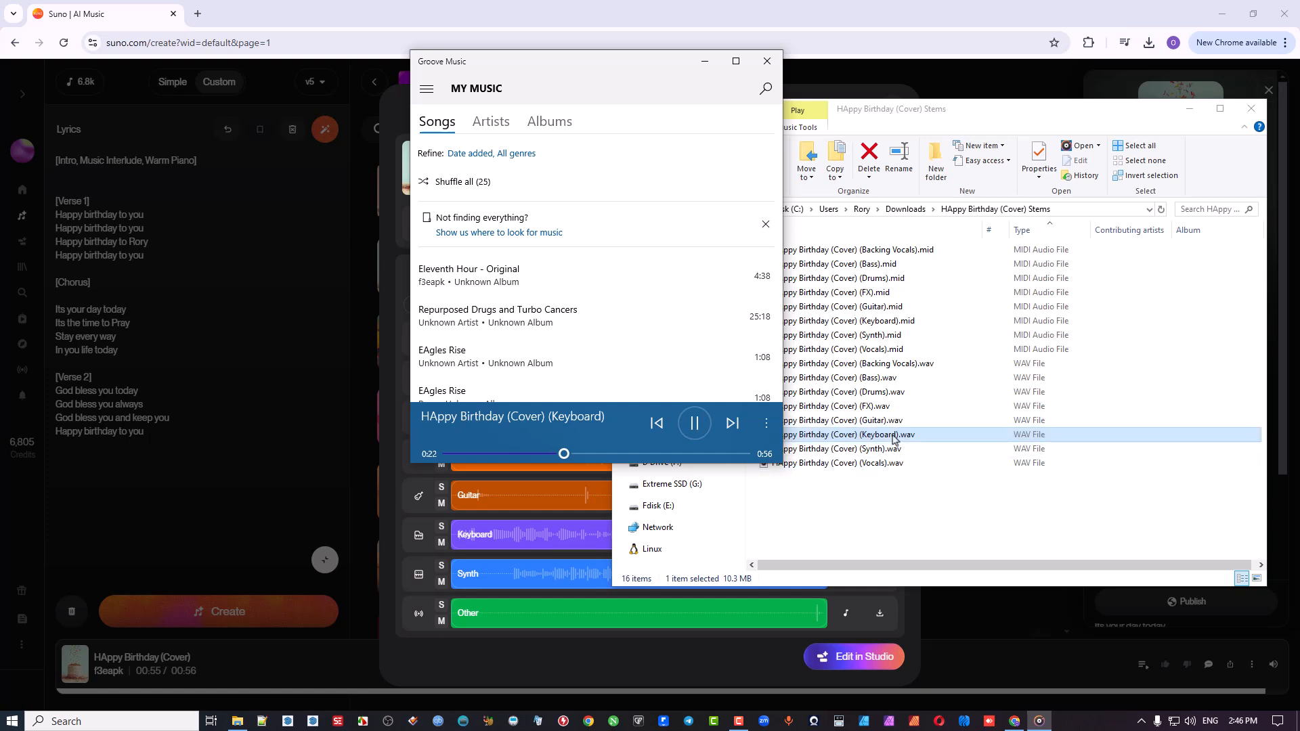
double_click(858, 378)
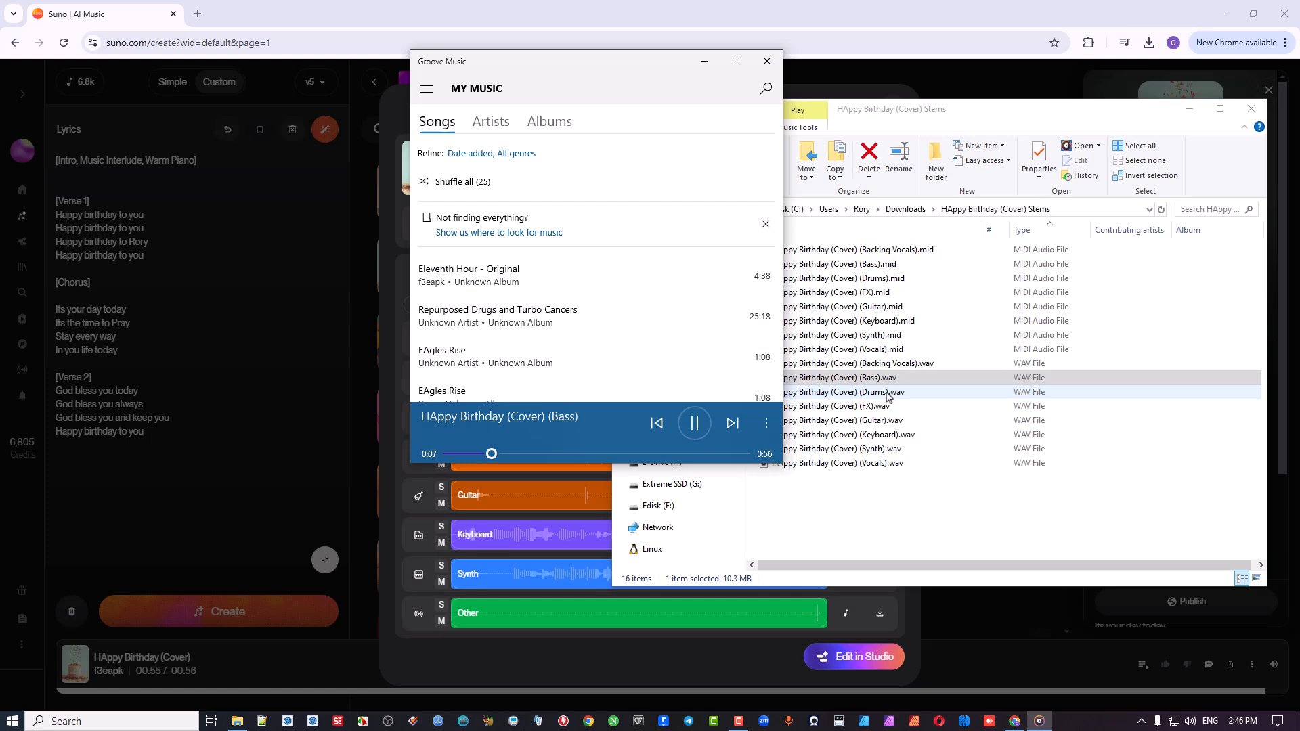
double_click(887, 393)
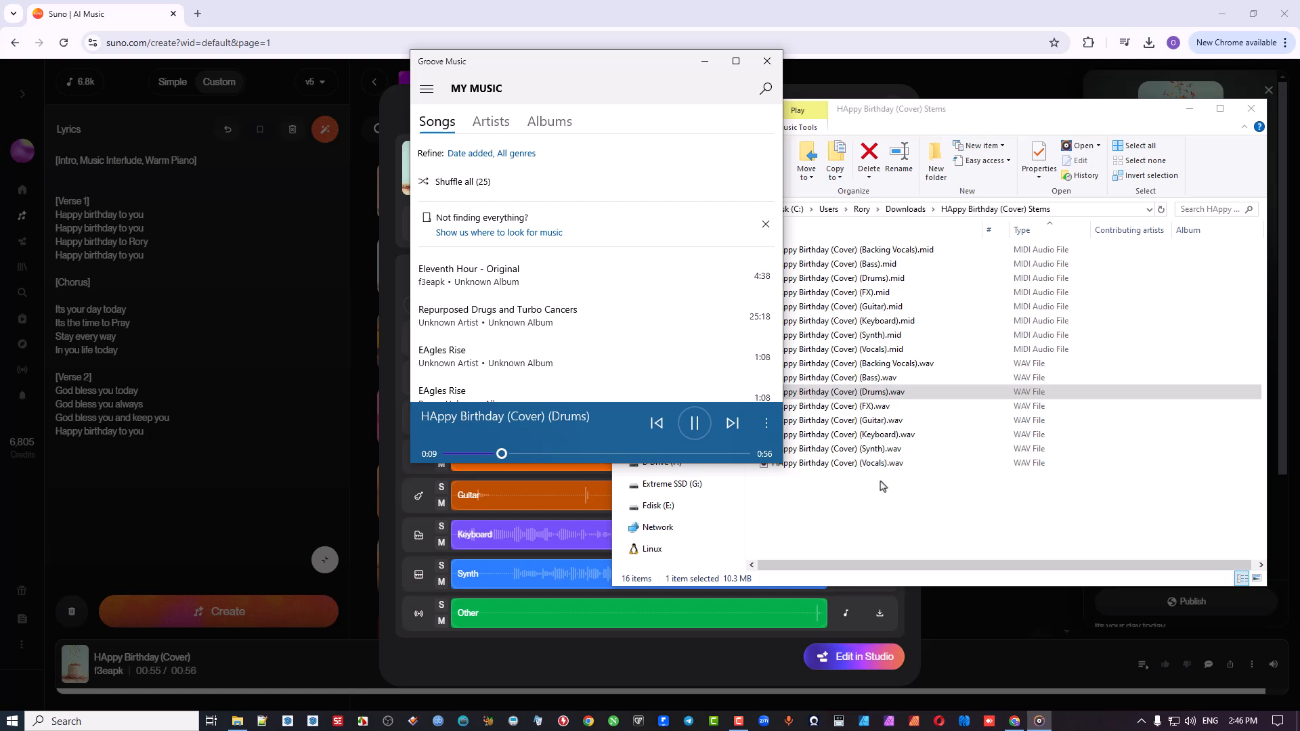
click(694, 423)
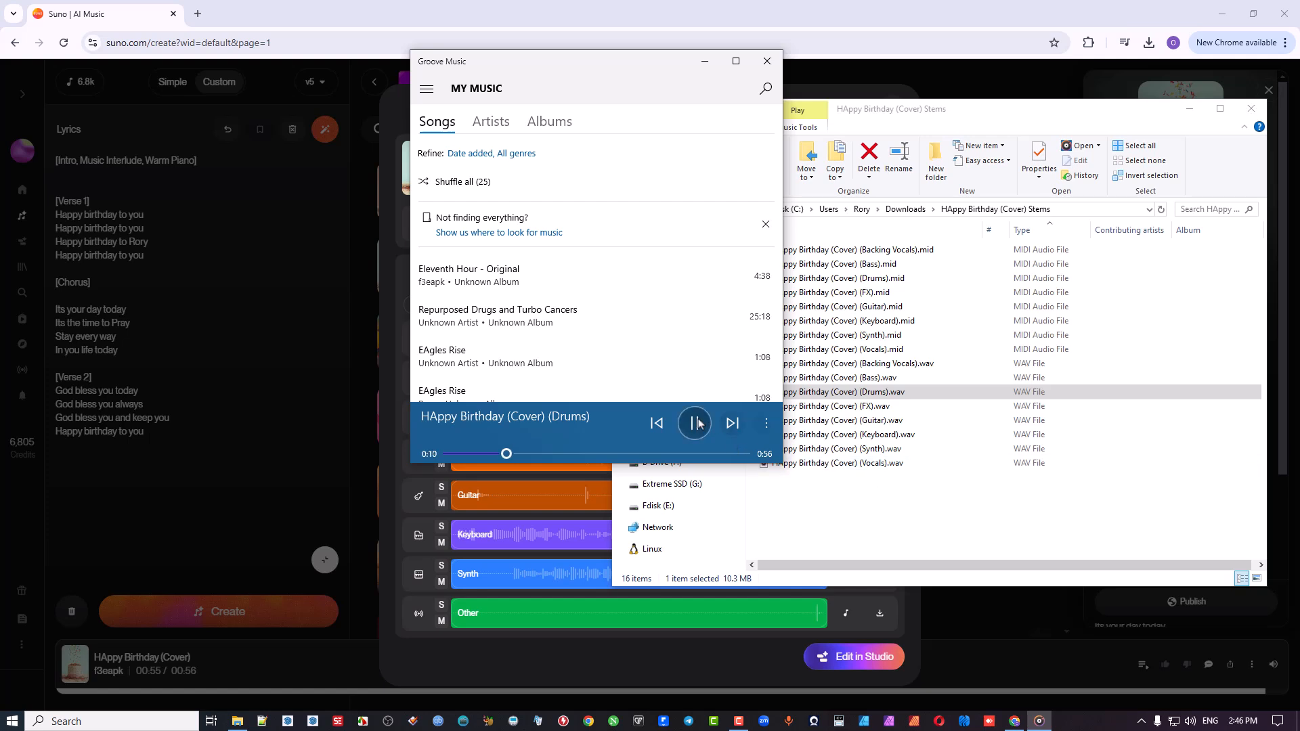
click(767, 62)
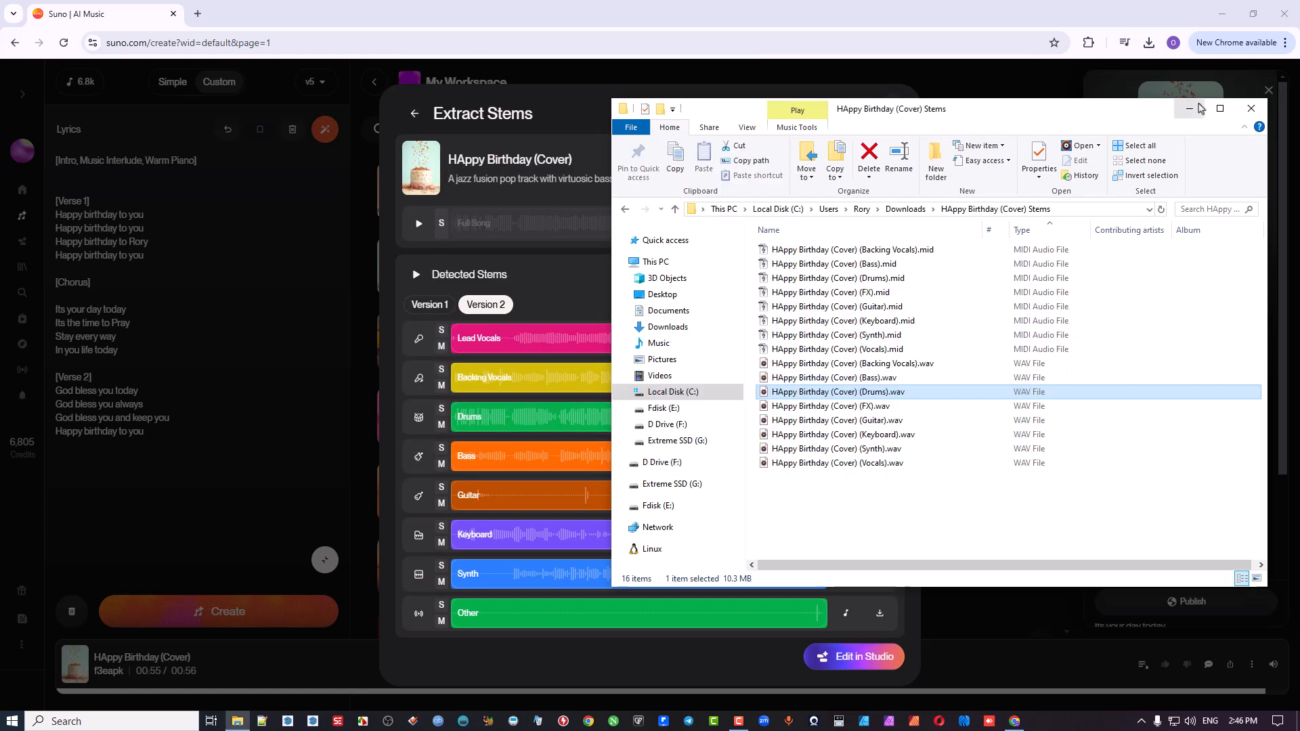
Step: Close the stems folder window and the Extract Stems dialog
click(1251, 110)
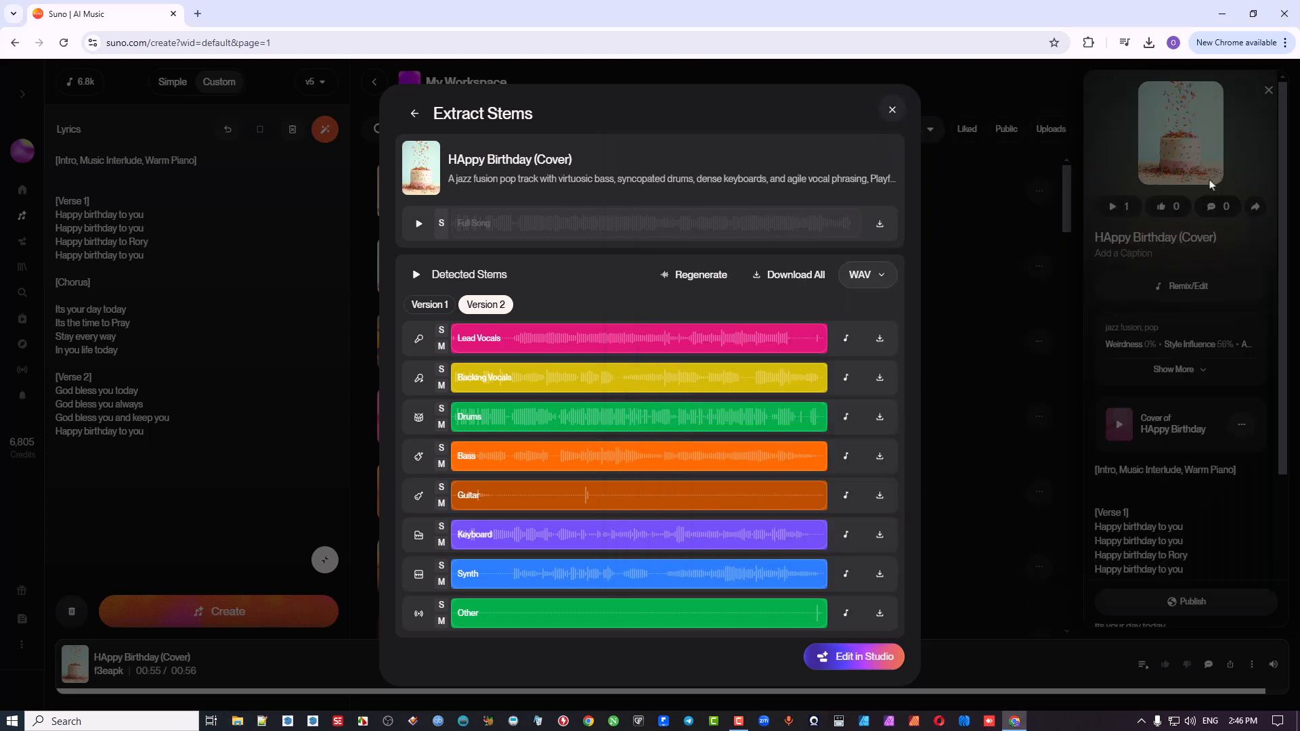
click(893, 111)
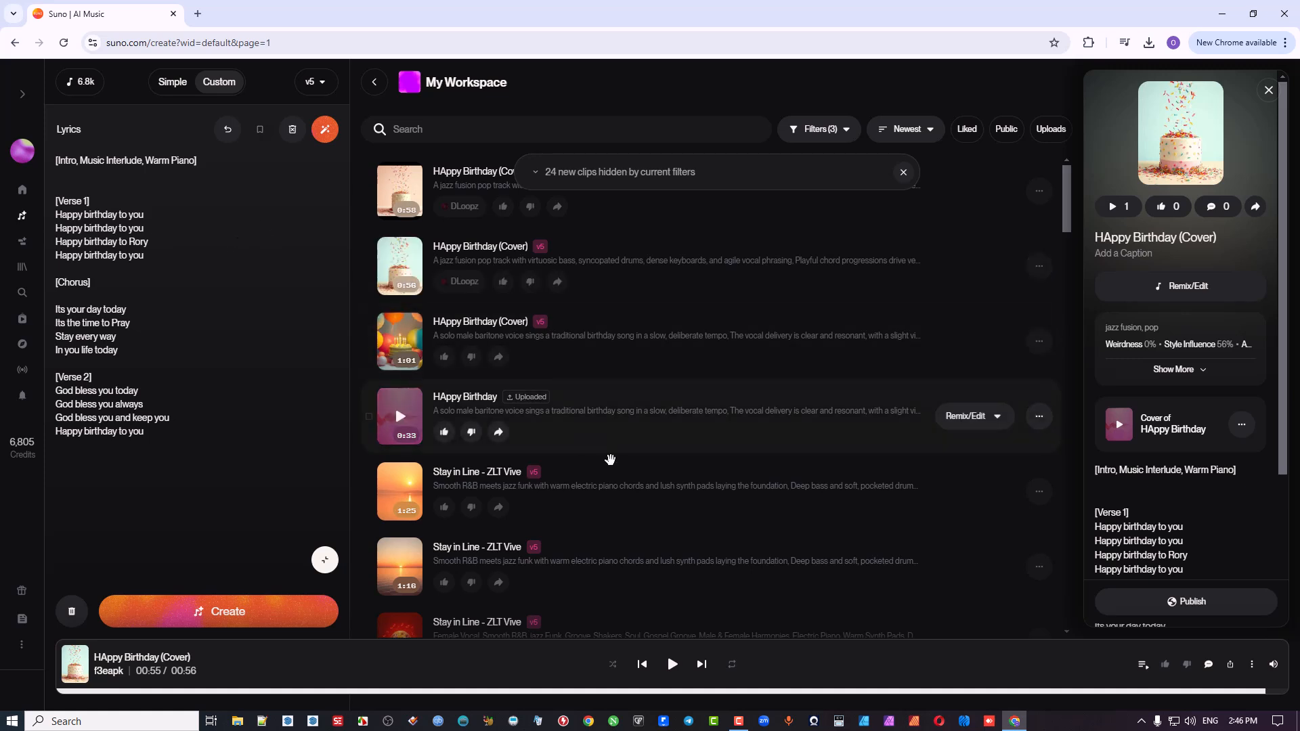
click(742, 724)
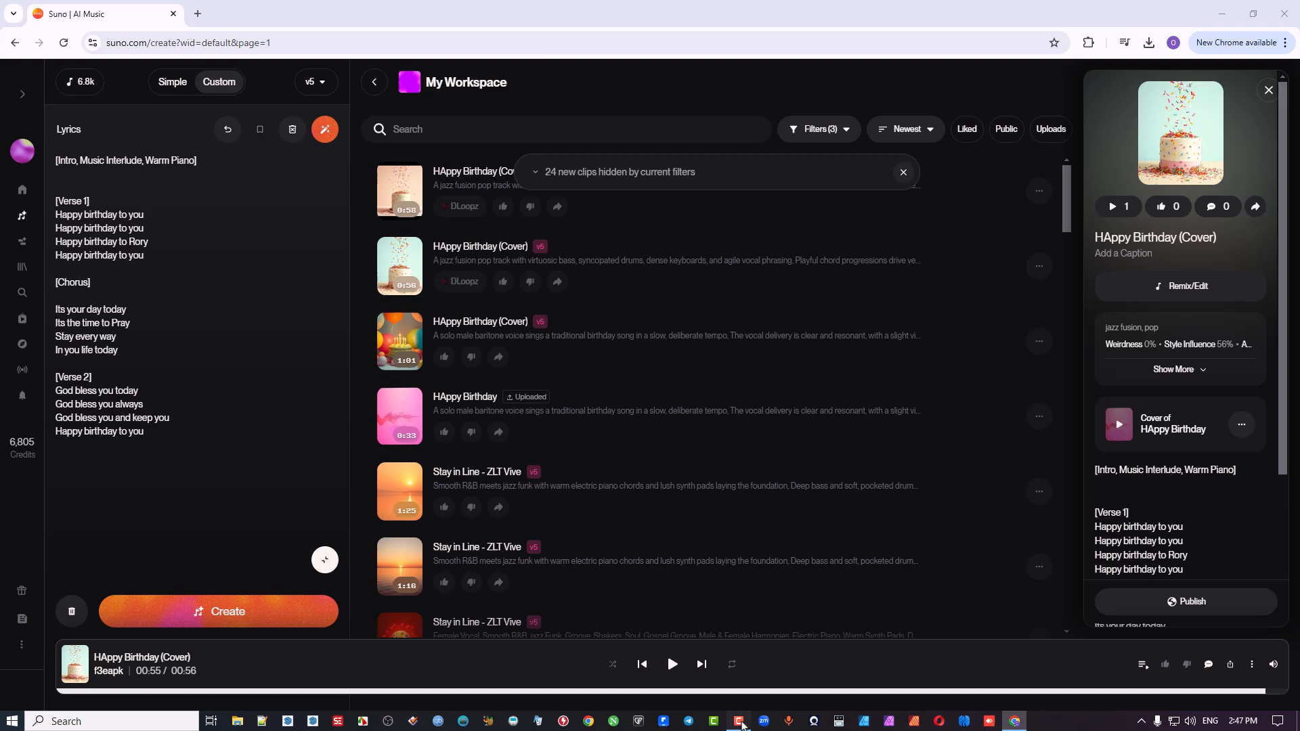